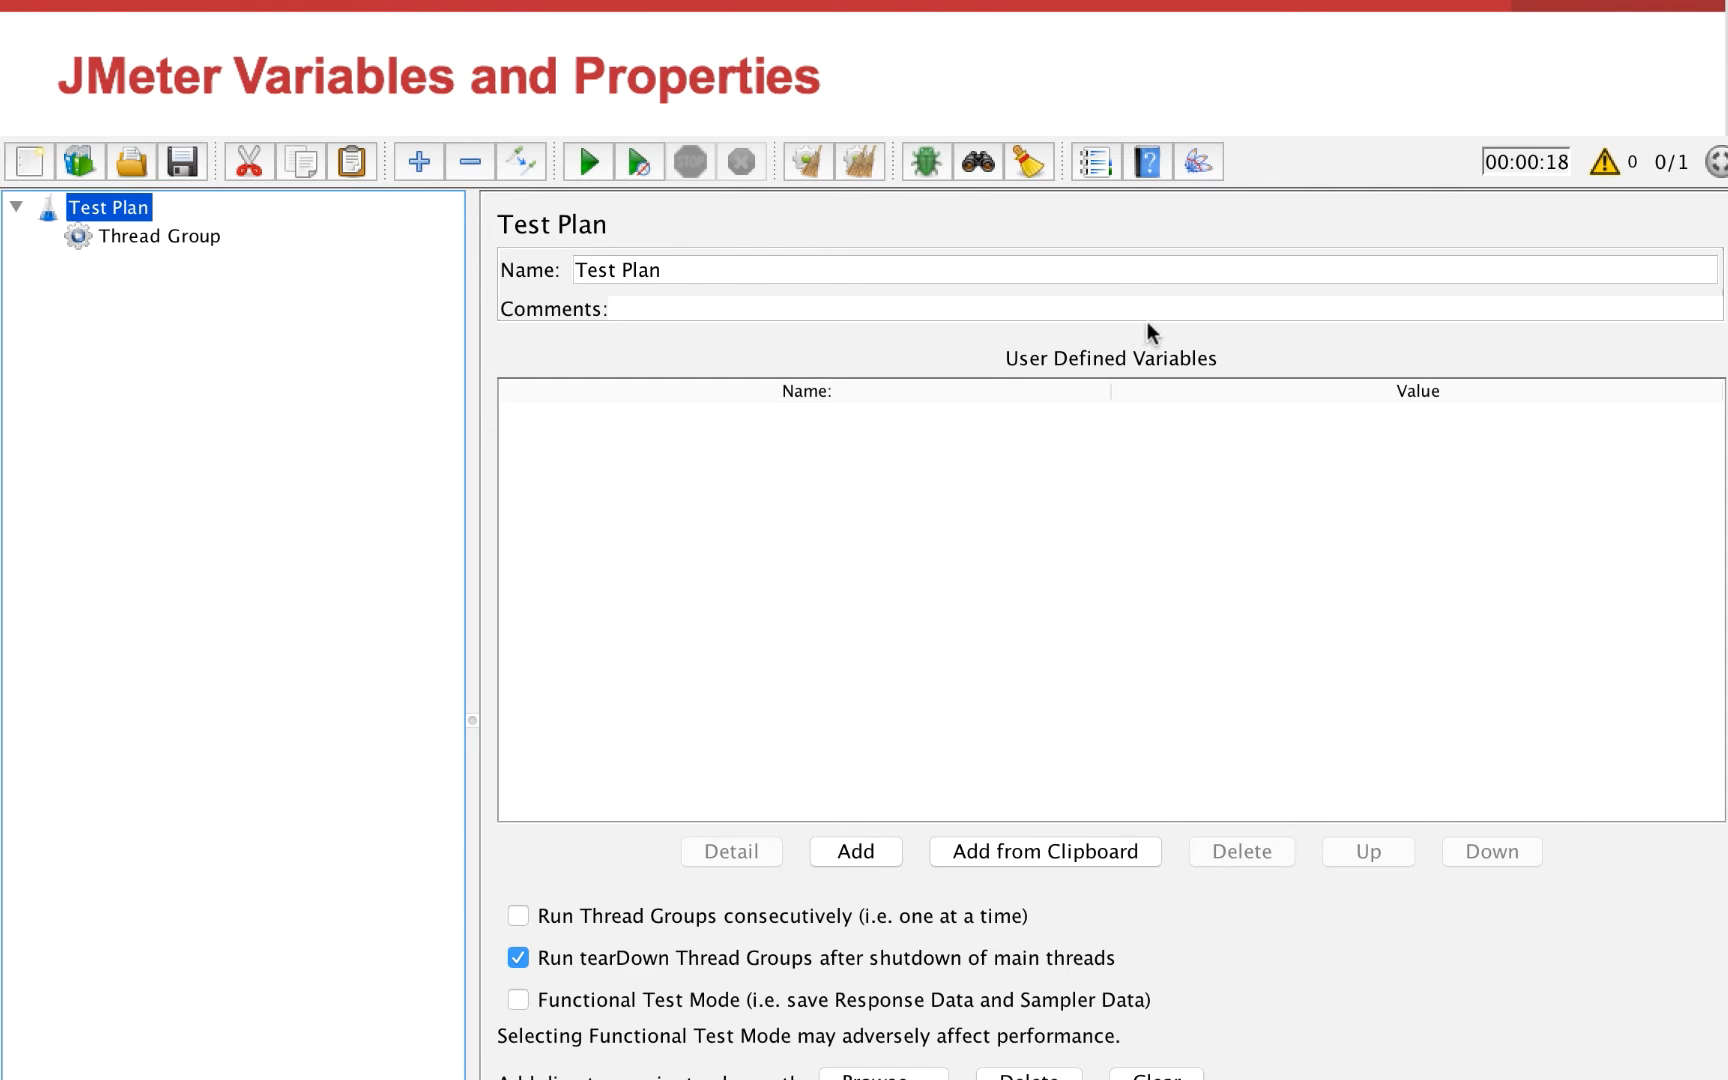
Add a User Defined Variables config element to the Test Plan
{"action": "right_click", "coordinate": [77, 210]}
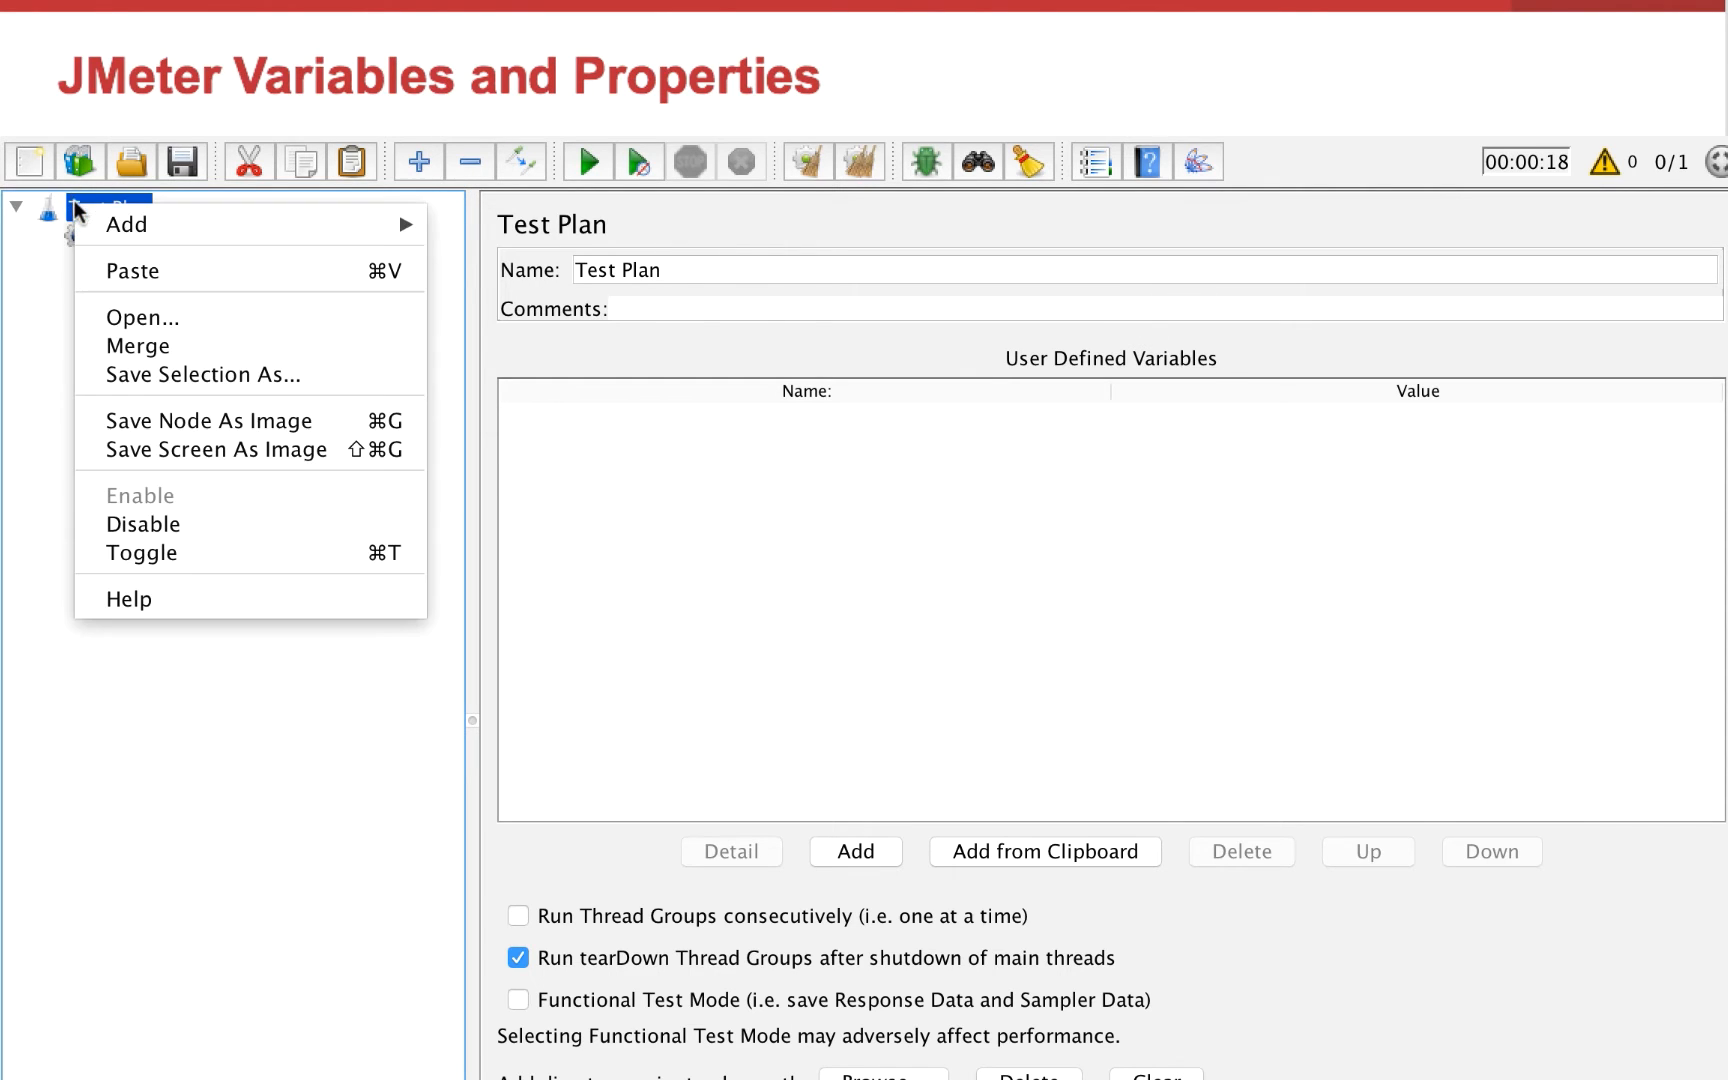
{"action": "mouse_move", "coordinate": [105, 222]}
{"action": "mouse_move", "coordinate": [487, 230]}
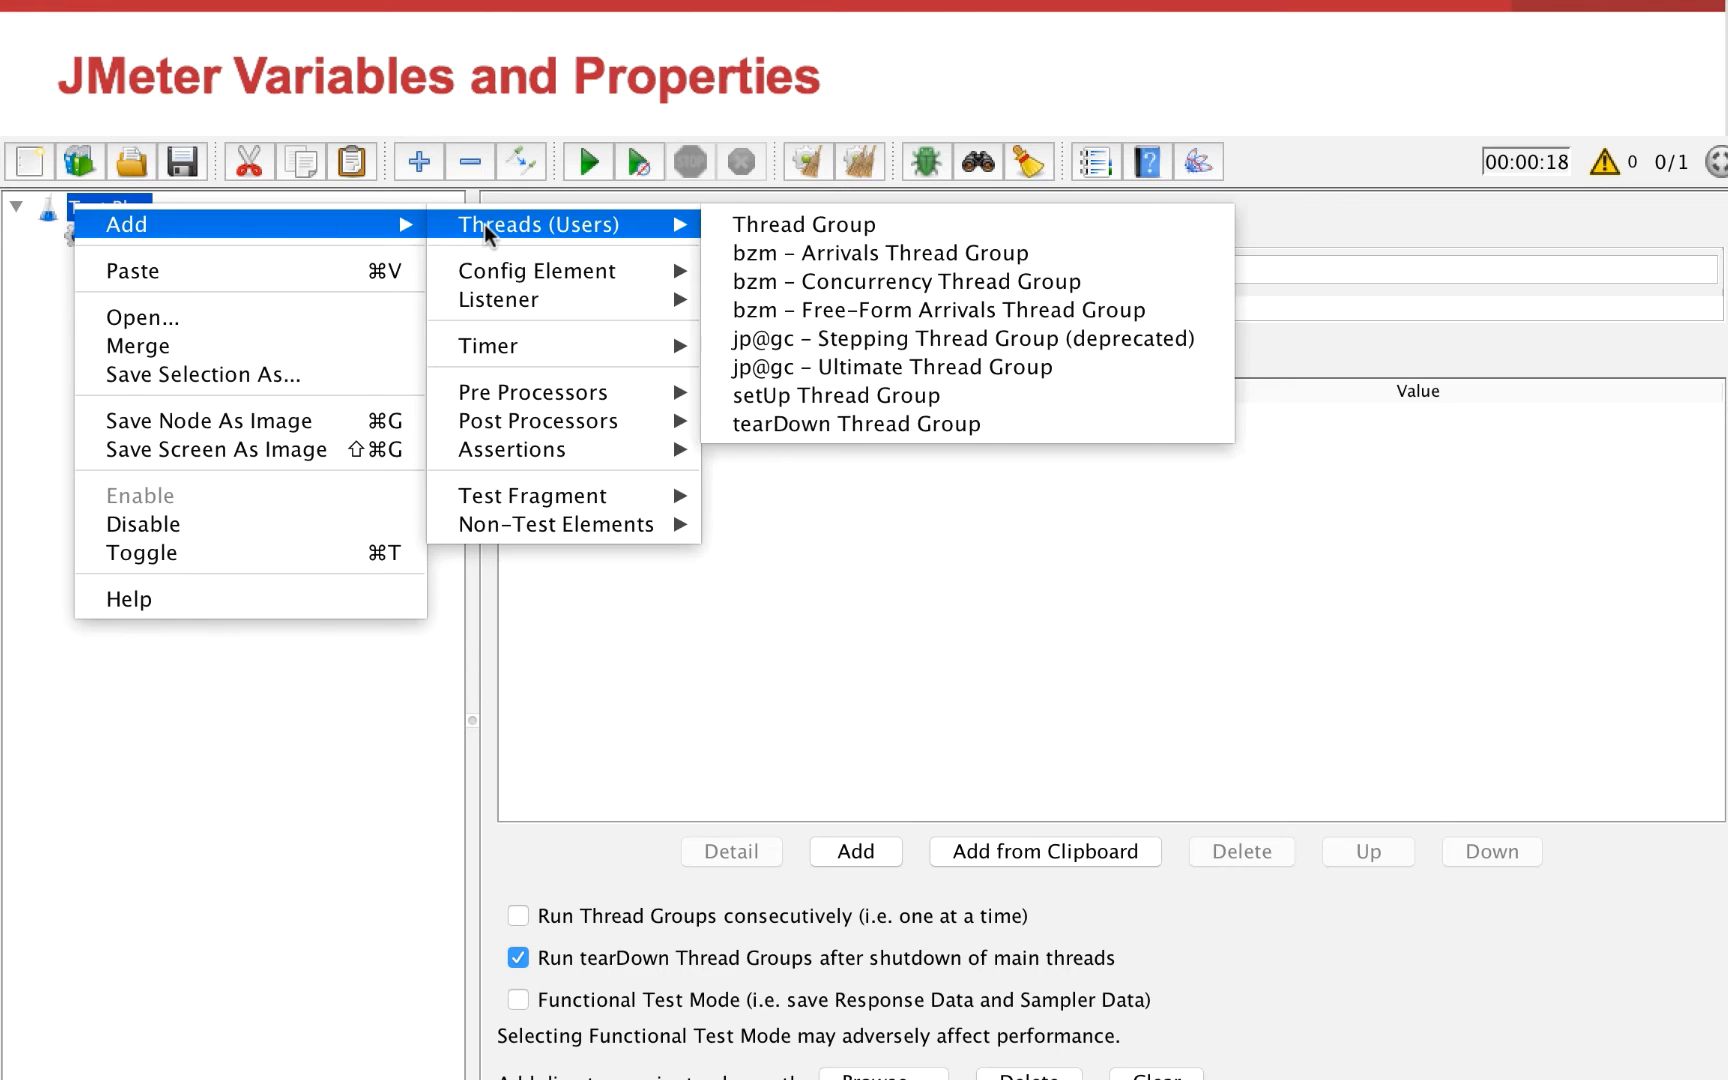
{"action": "mouse_move", "coordinate": [537, 271]}
{"action": "left_click", "coordinate": [895, 826]}
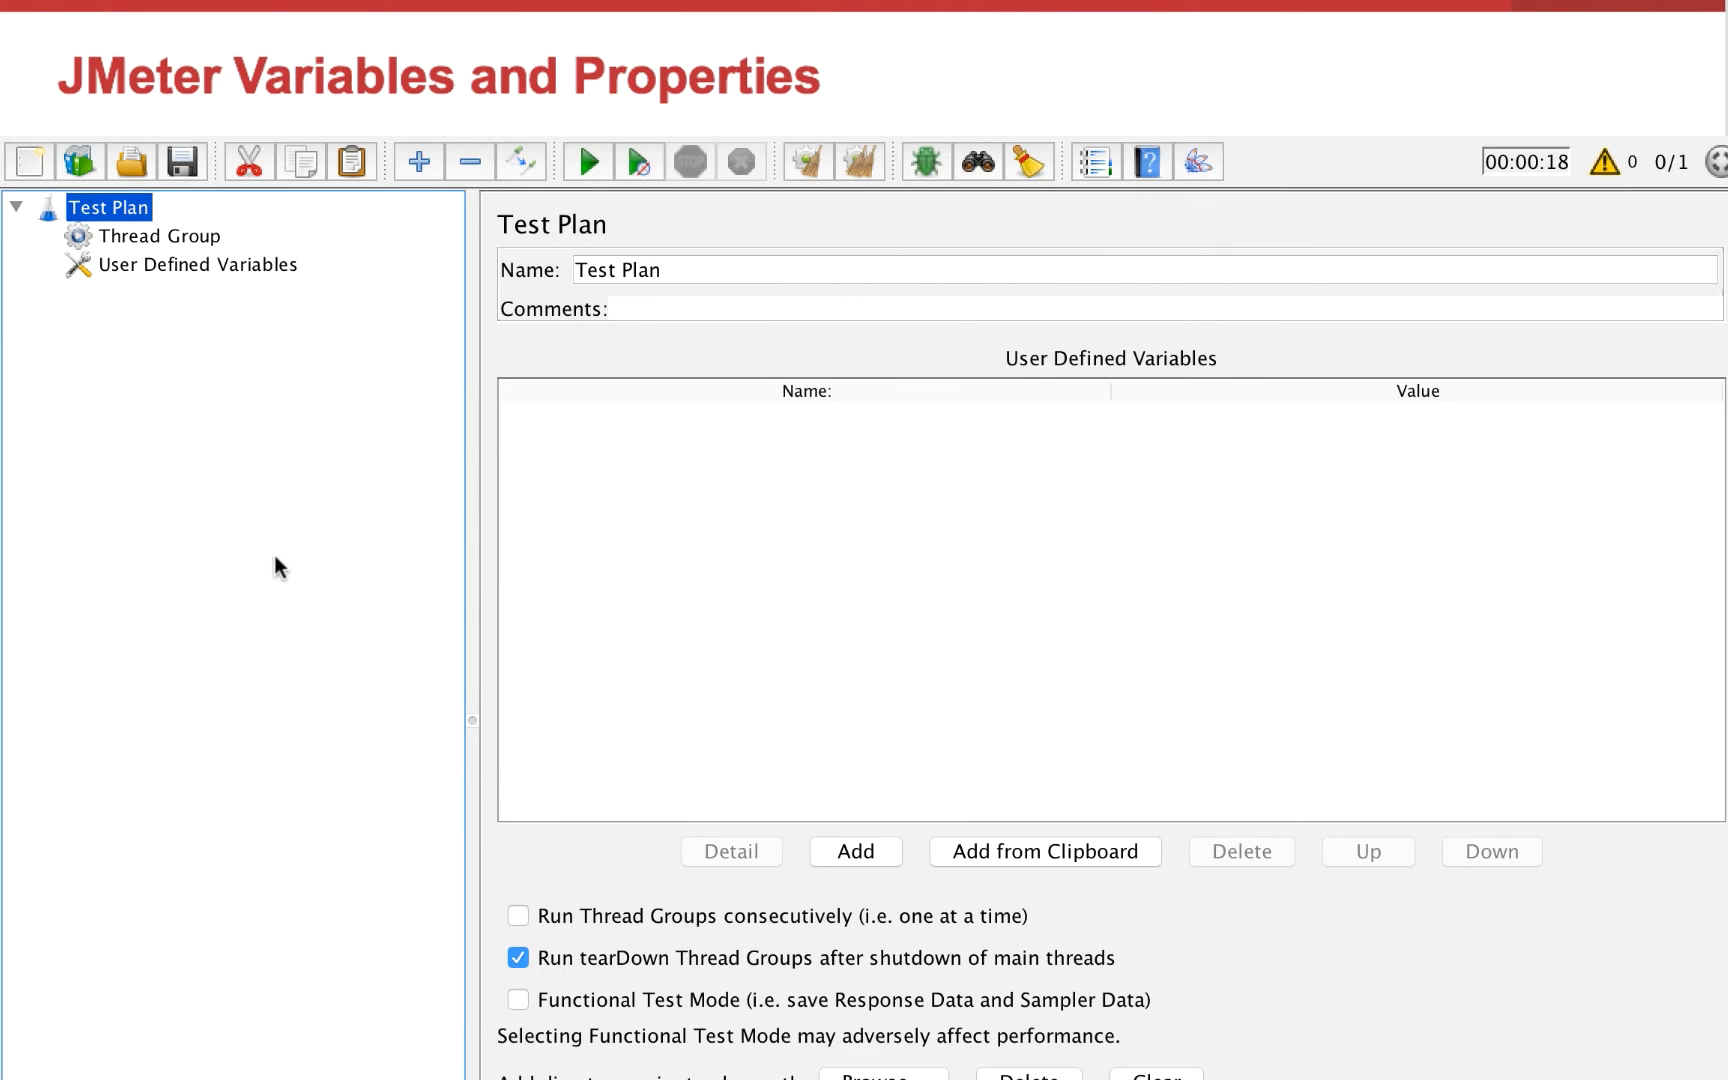
{"action": "left_click", "coordinate": [860, 852]}
{"action": "double_click", "coordinate": [871, 405]}
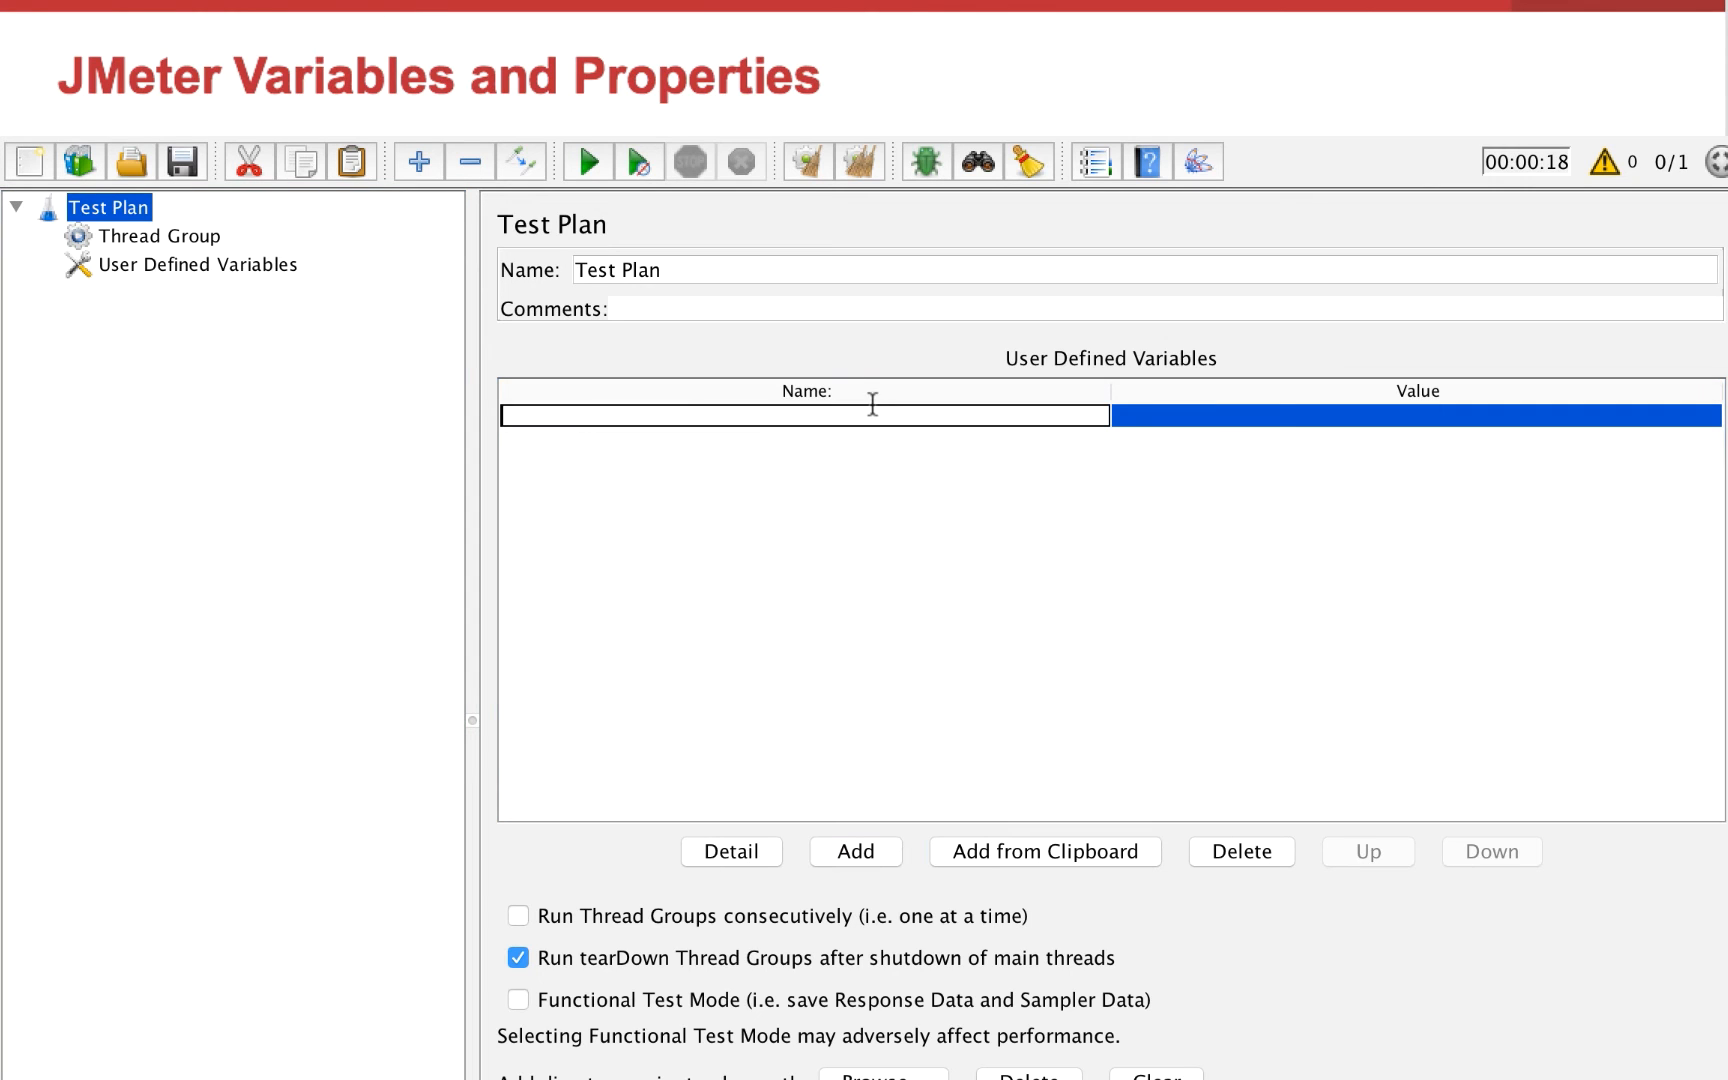
{"action": "type", "text": "host"}
{"action": "double_click", "coordinate": [1184, 415]}
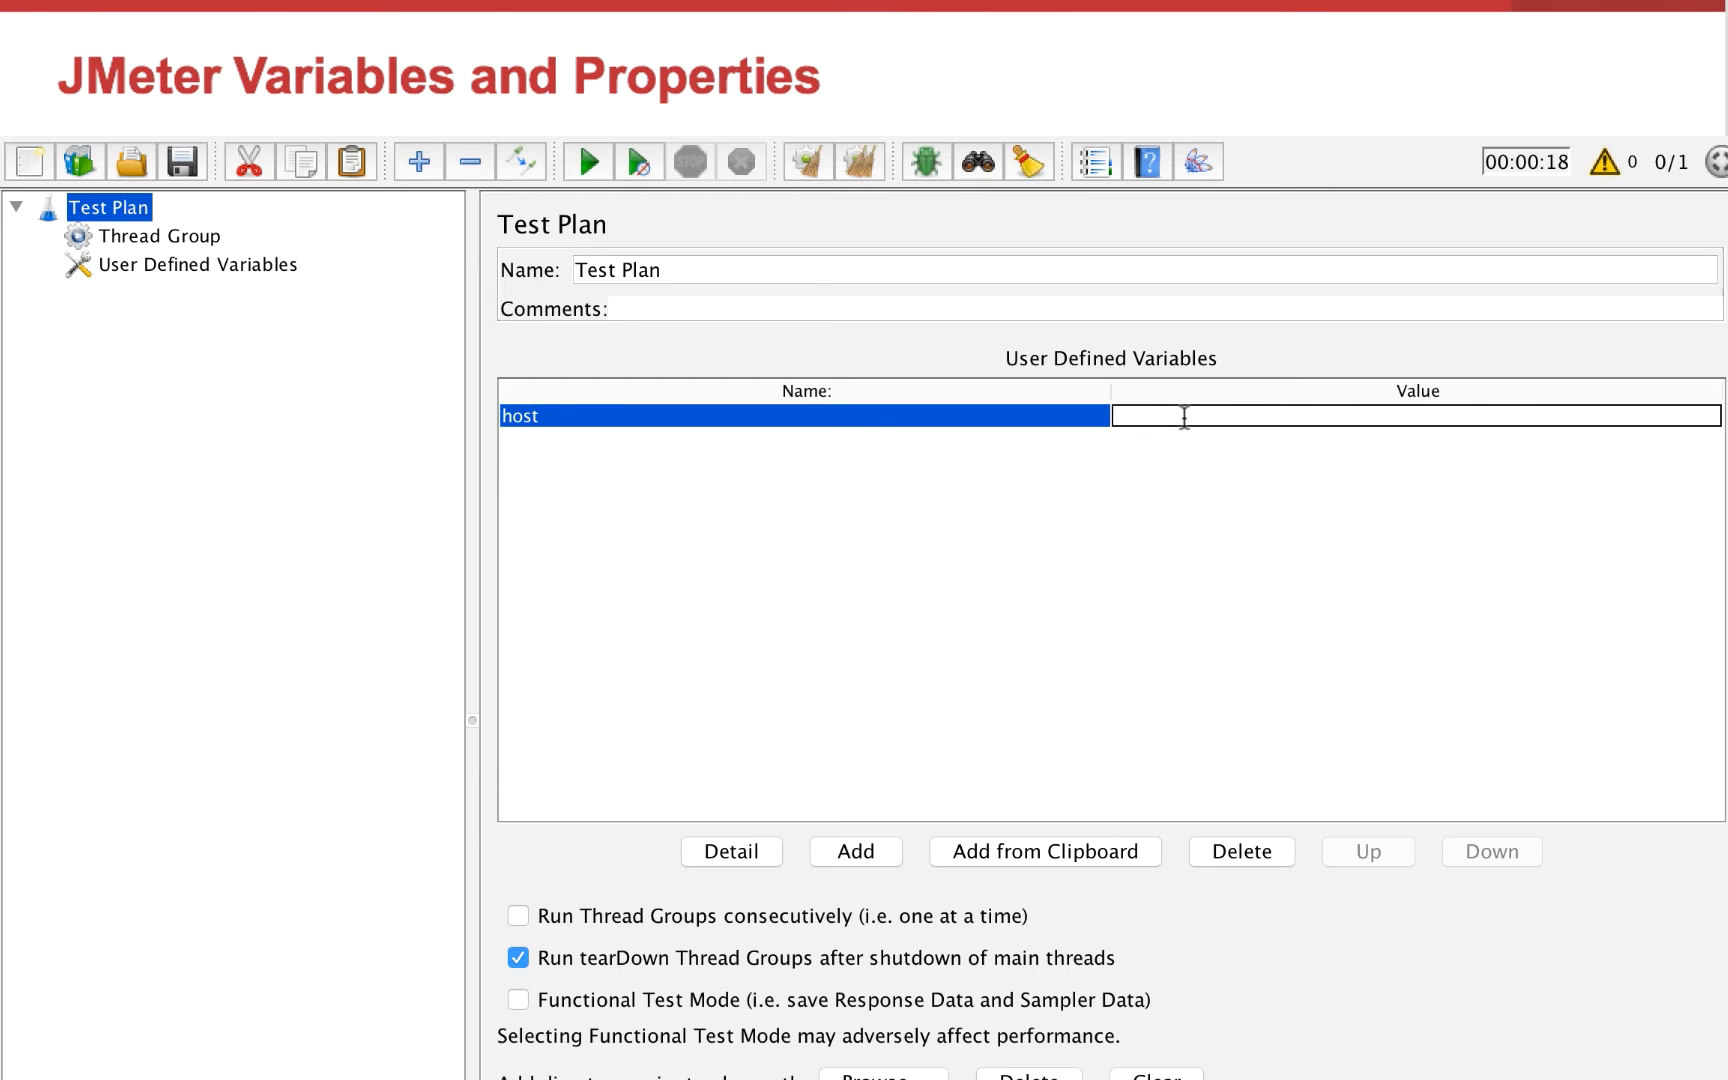
{"action": "type", "text": "www.demoblaze.com"}
{"action": "left_click", "coordinate": [1089, 416]}
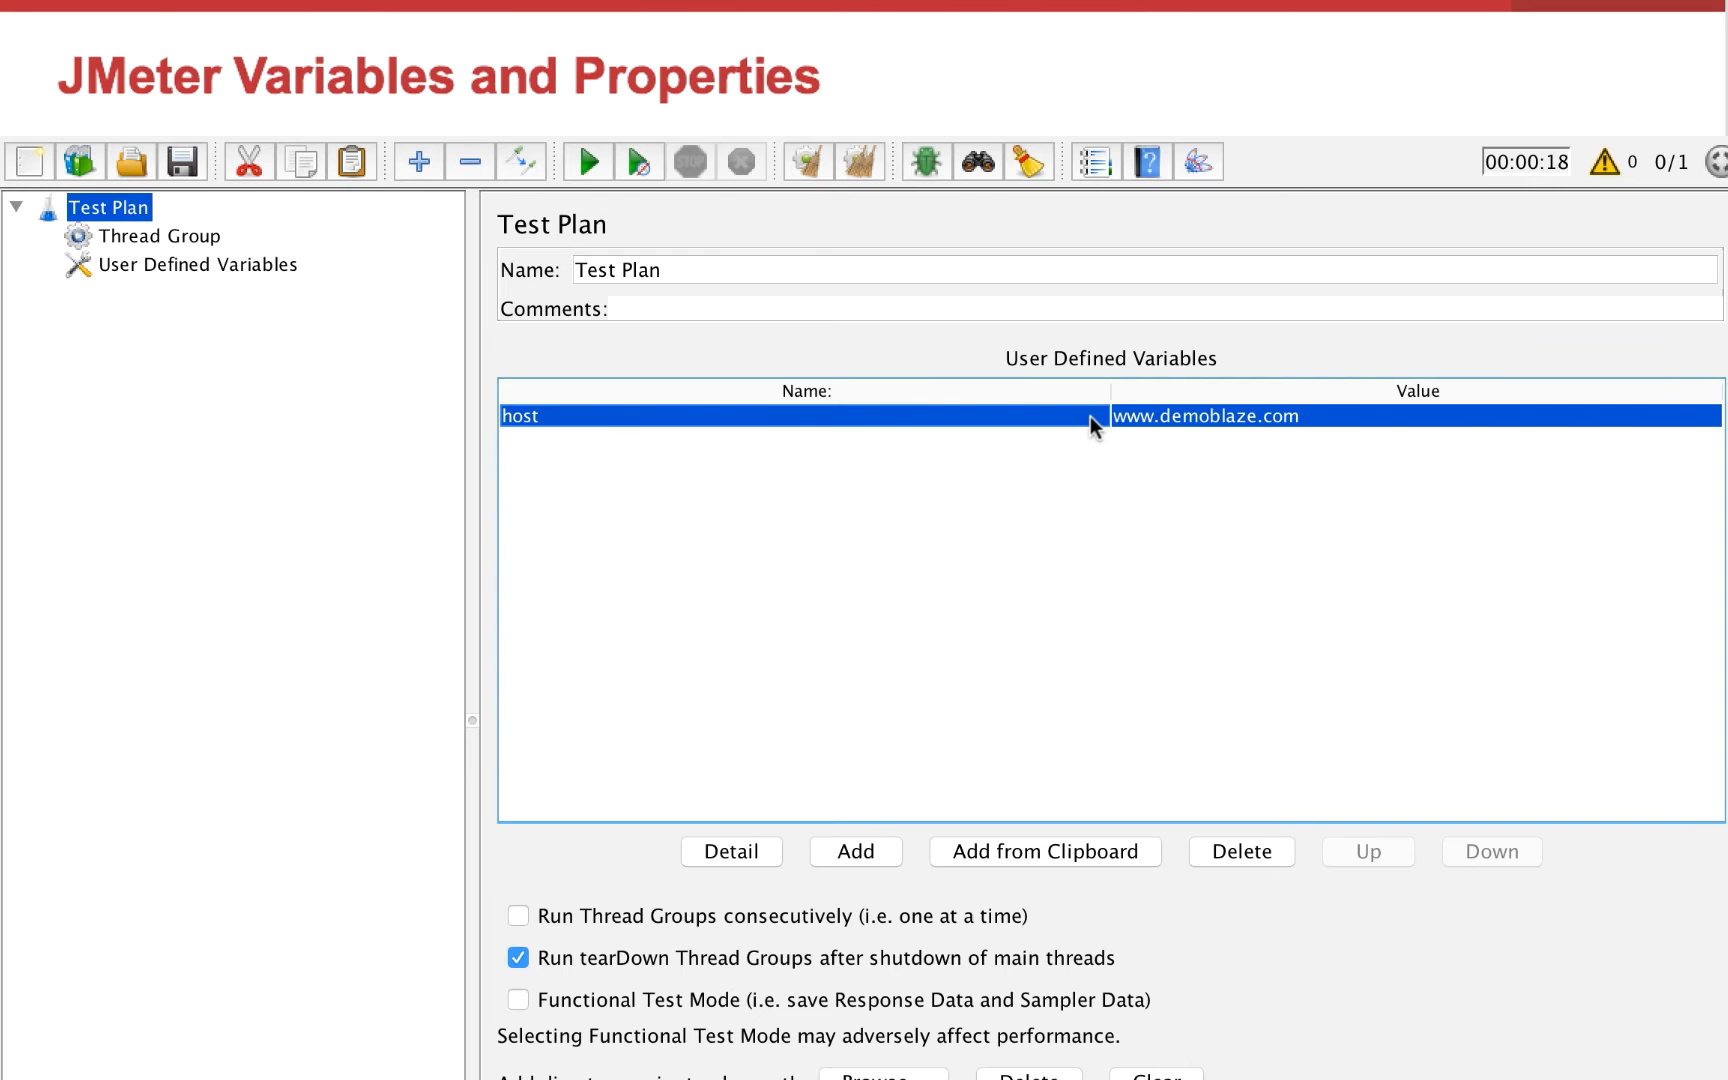
Add an HTTP Request sampler to the Thread Group
{"action": "left_click", "coordinate": [188, 235]}
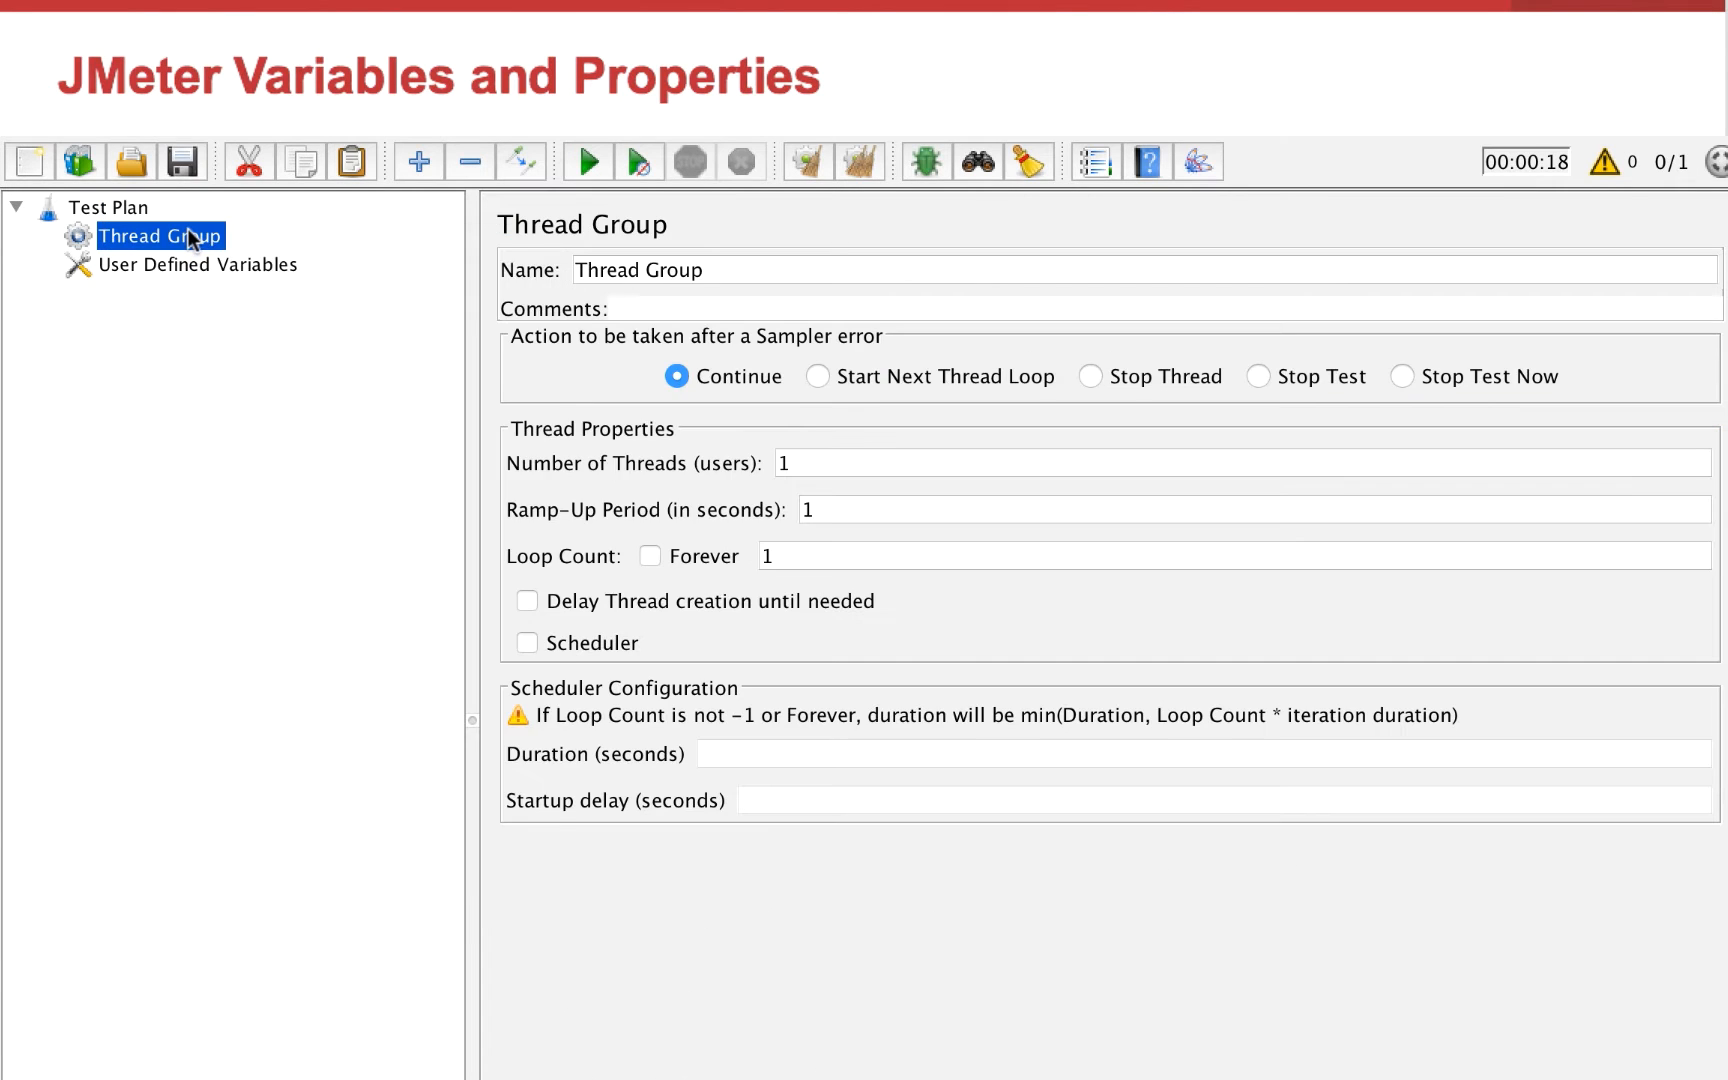
{"action": "right_click", "coordinate": [190, 235]}
{"action": "mouse_move", "coordinate": [424, 250]}
{"action": "mouse_move", "coordinate": [588, 256]}
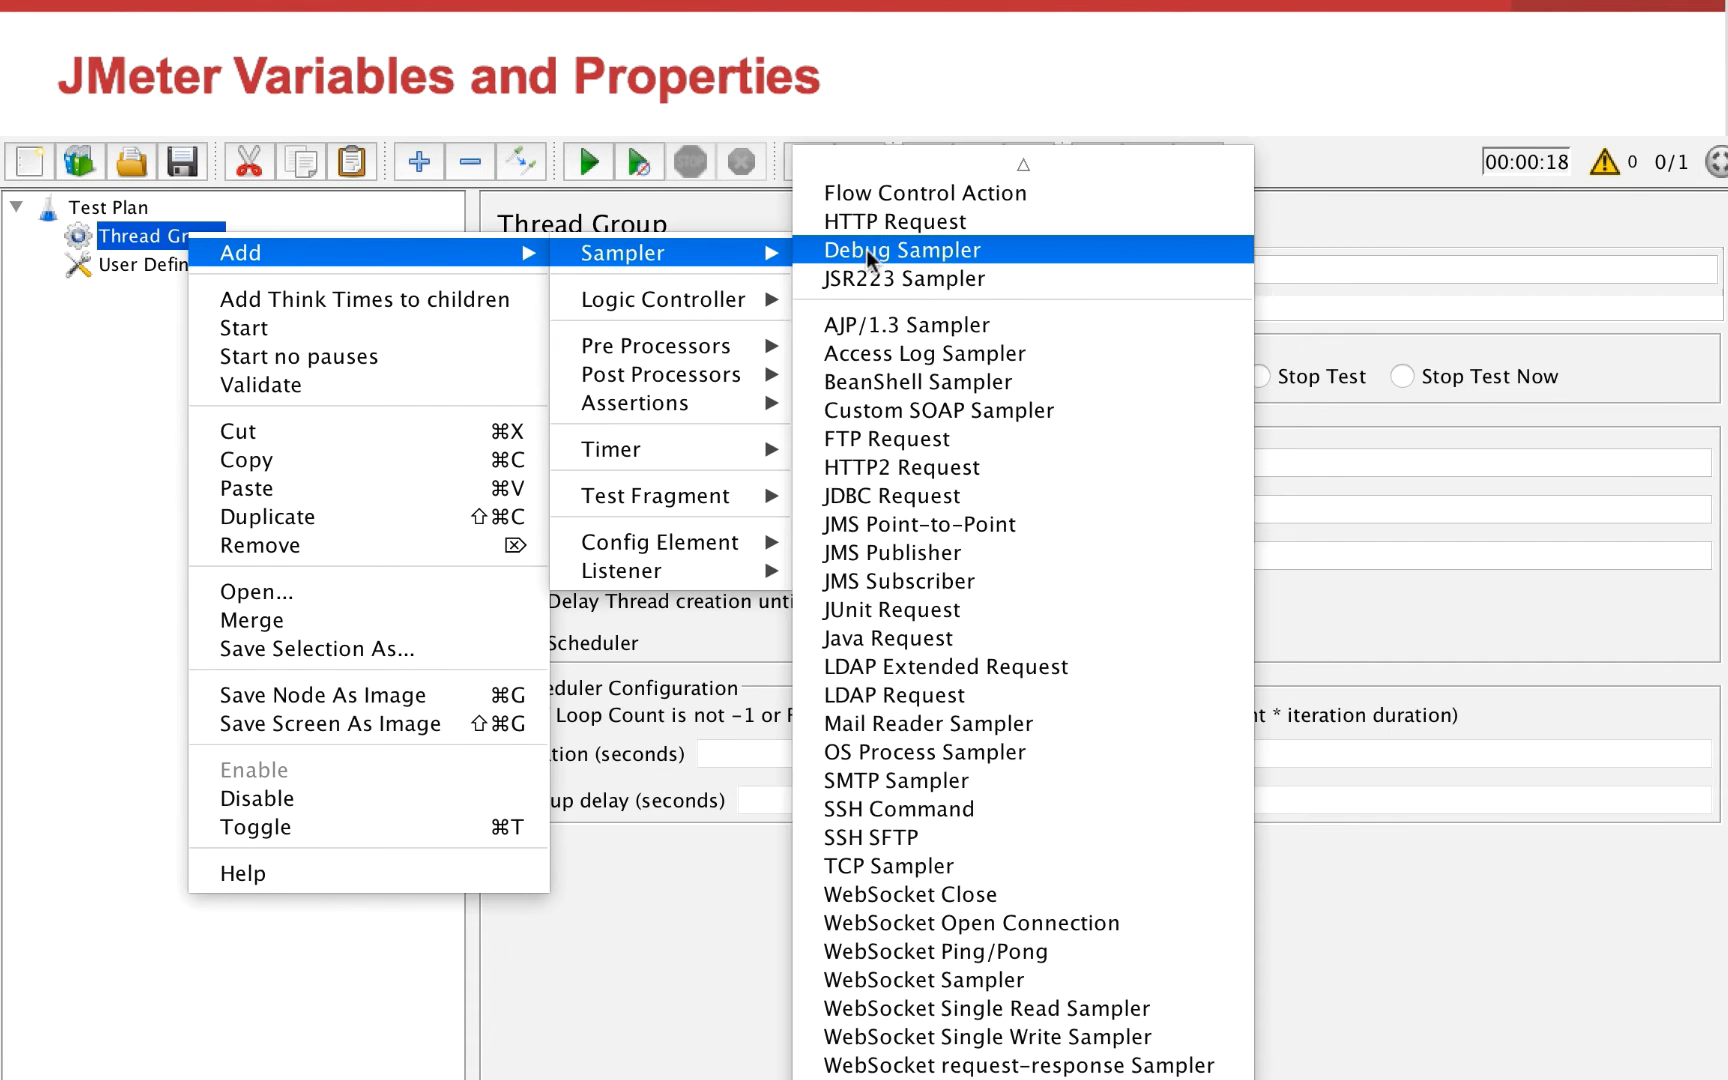
{"action": "left_click", "coordinate": [882, 224]}
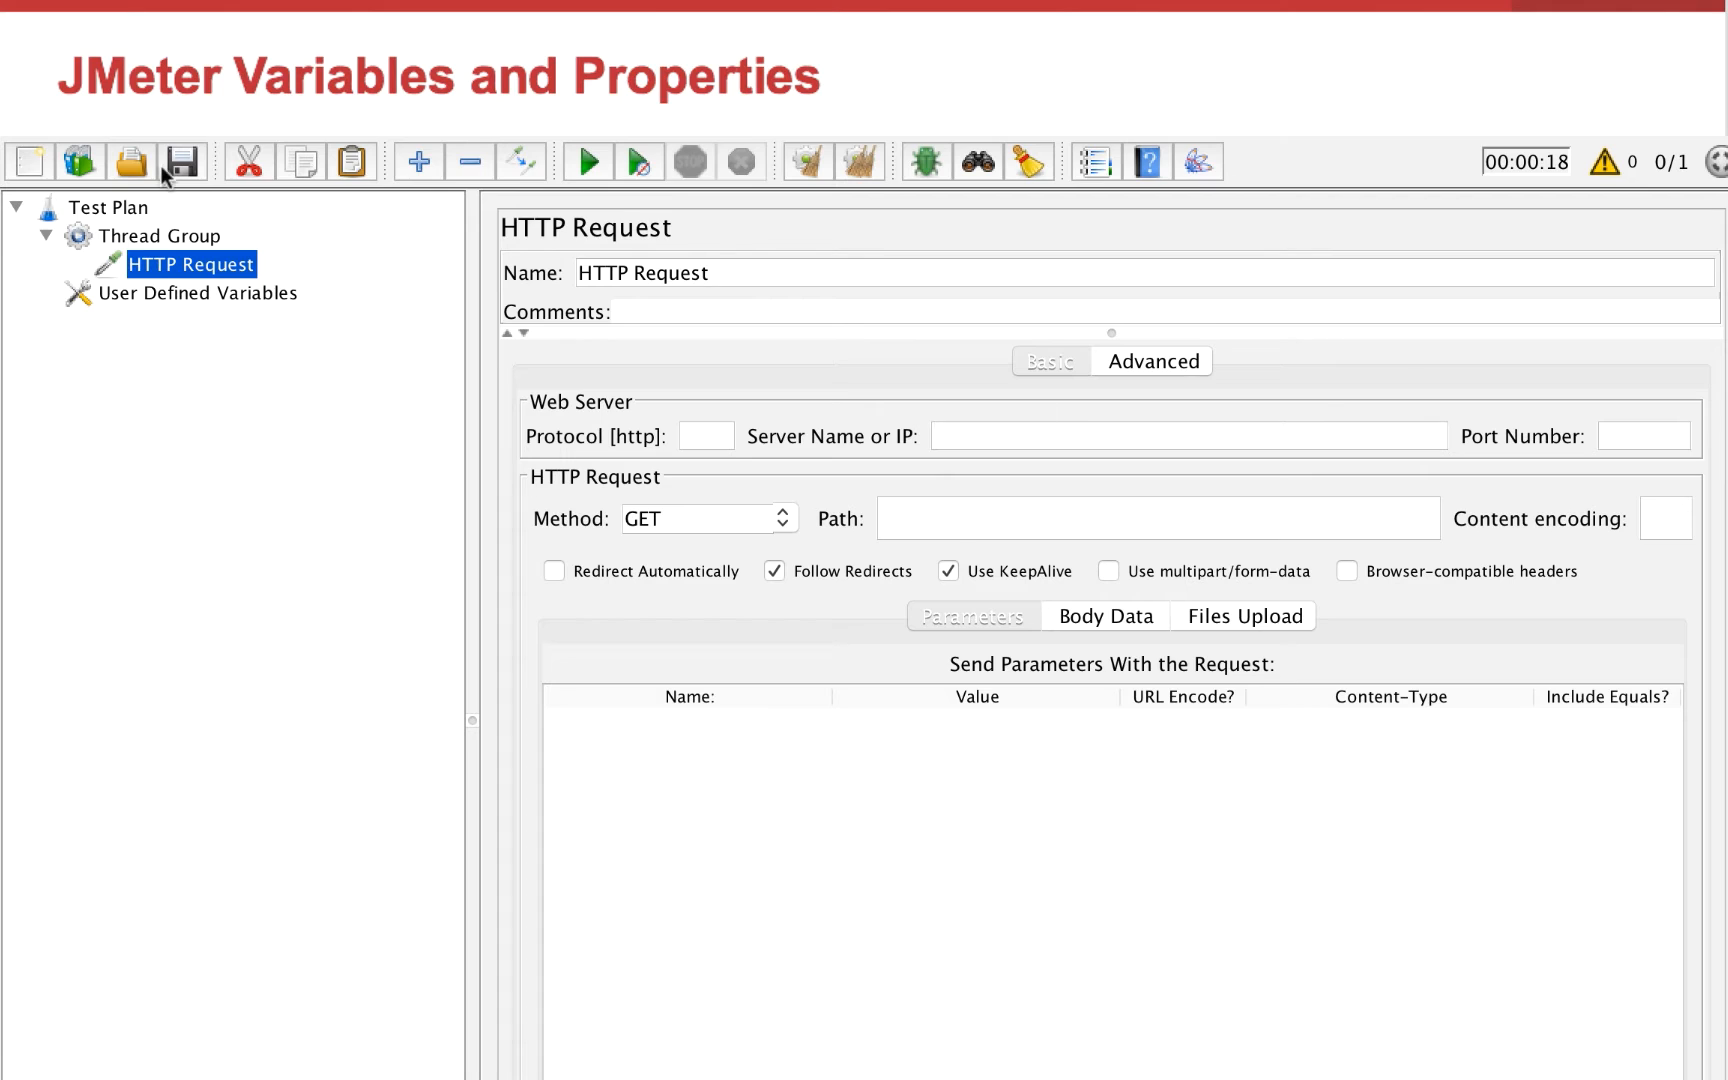
{"action": "left_click", "coordinate": [1036, 436]}
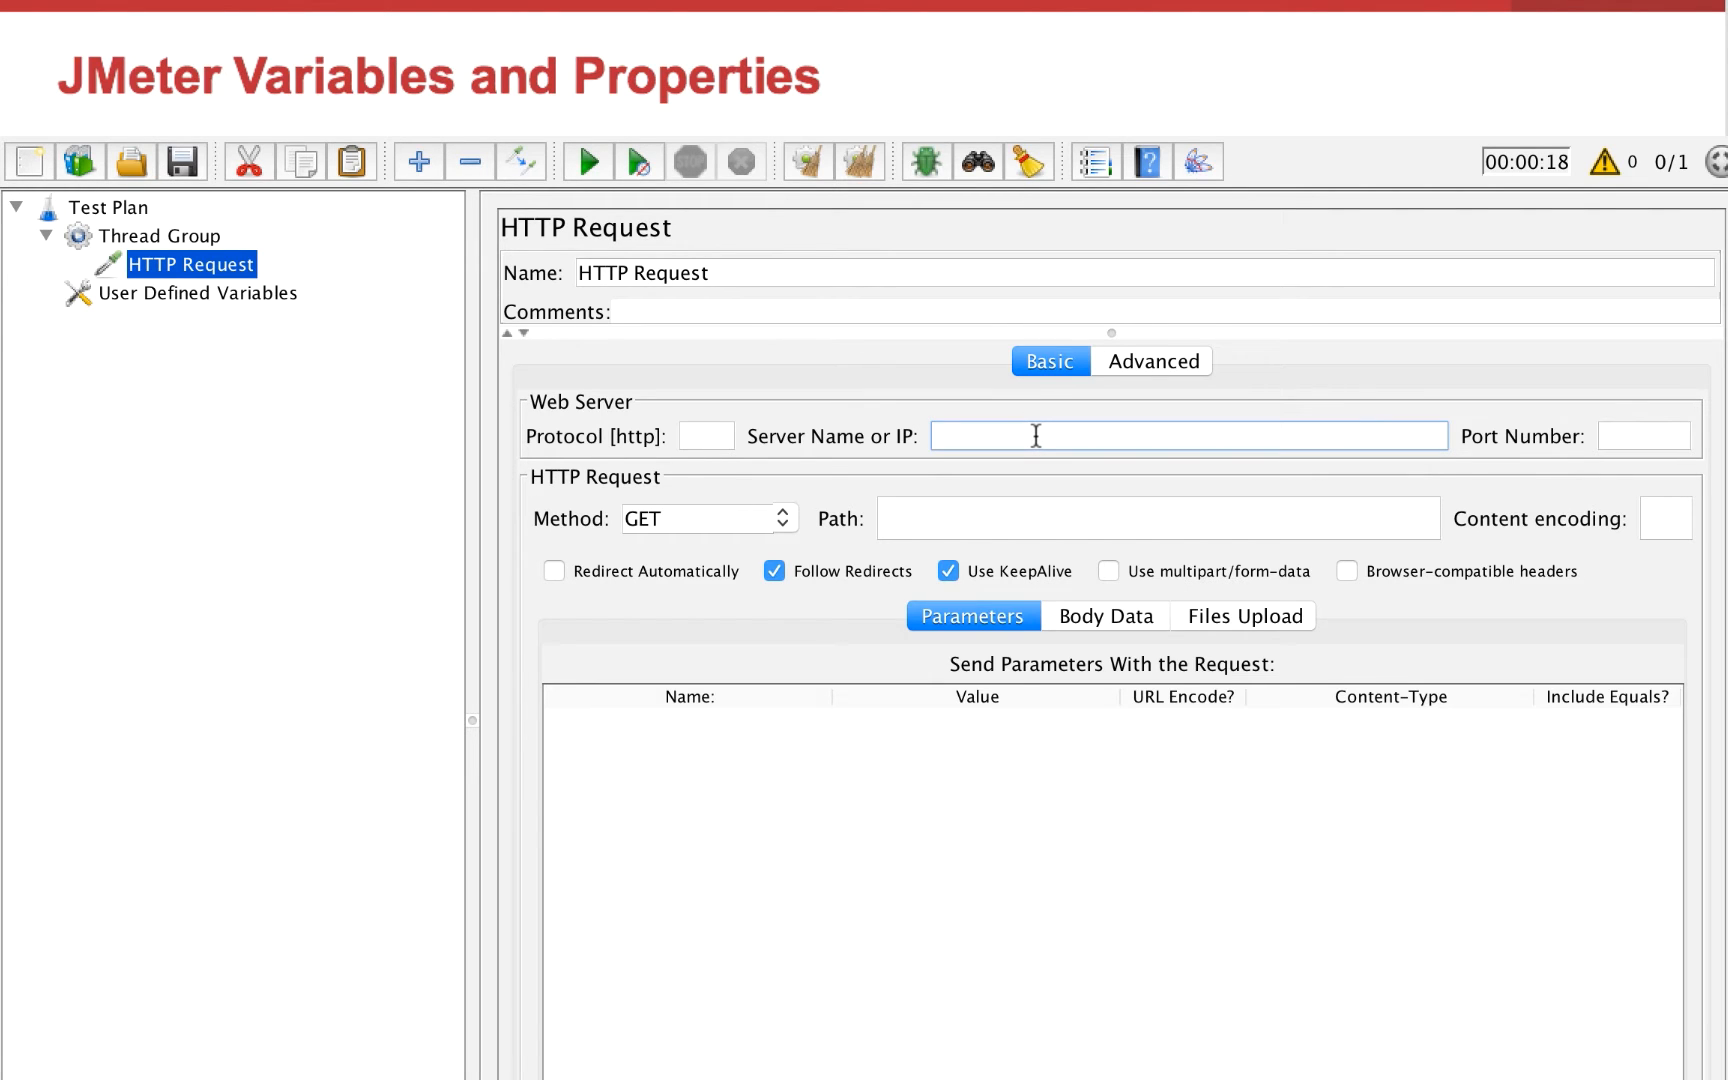
{"action": "type", "text": "${host}"}
{"action": "left_click", "coordinate": [1048, 511]}
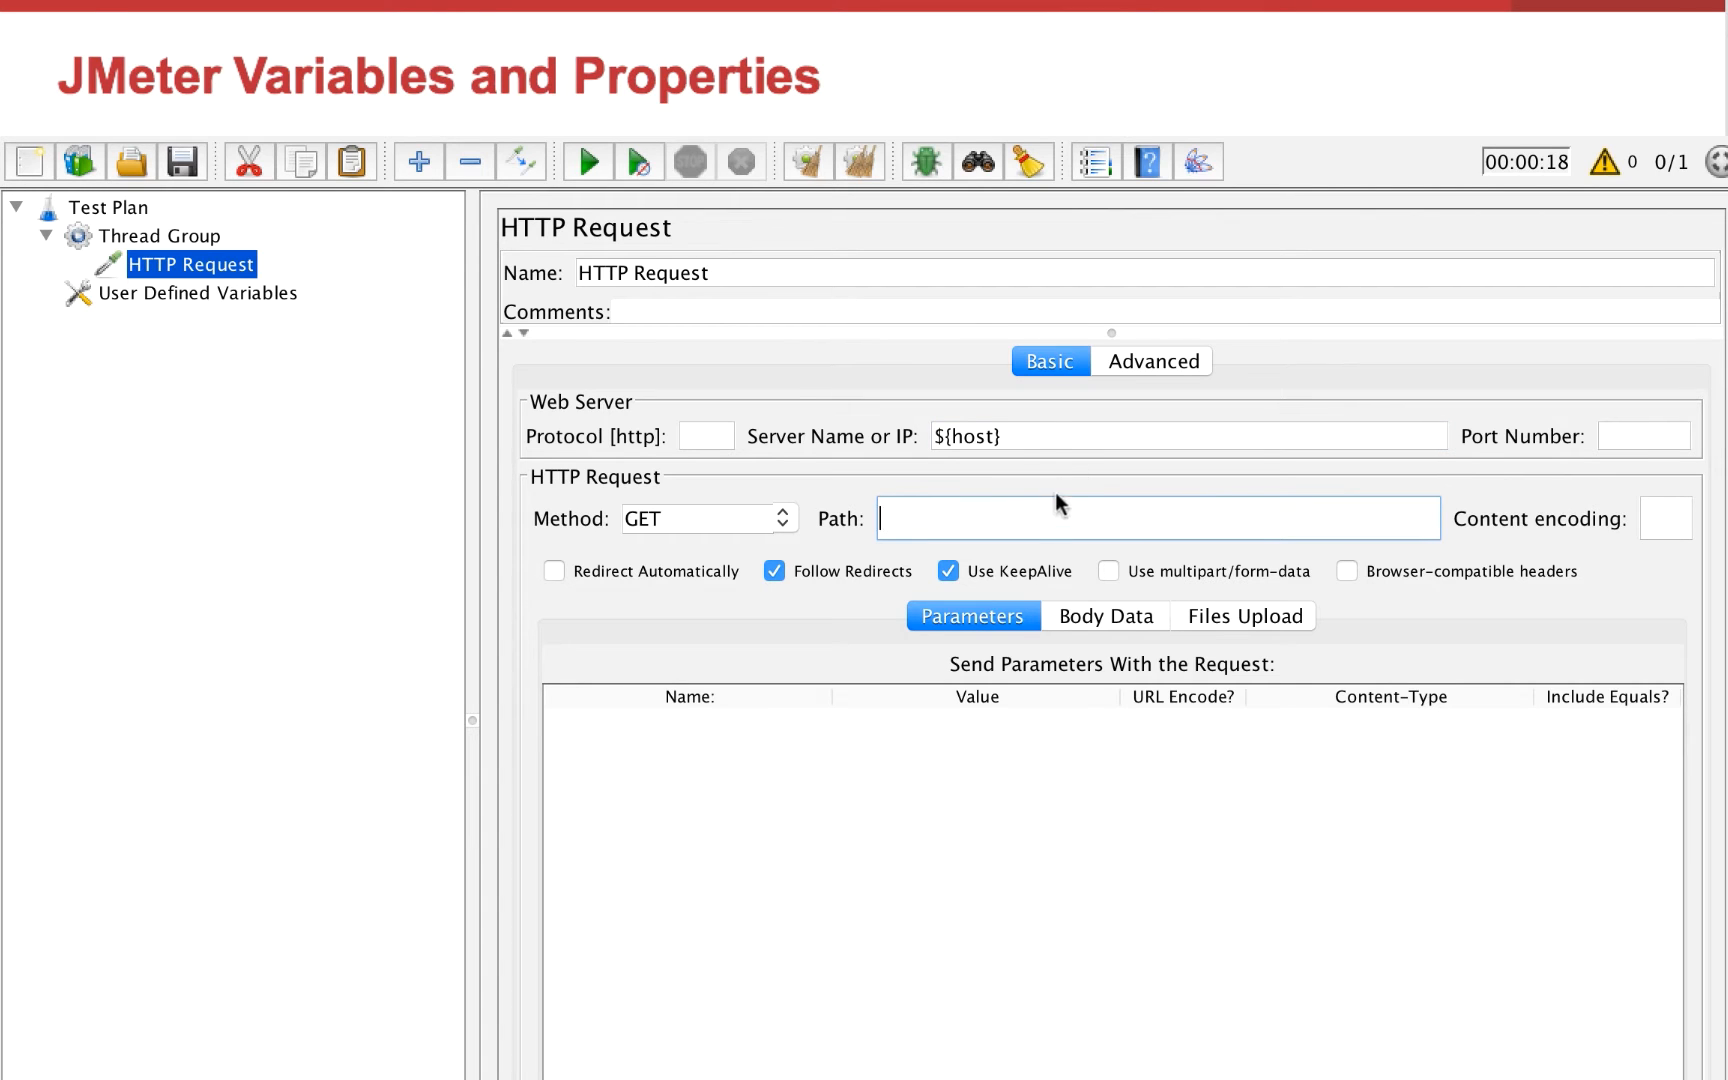
{"action": "left_click_drag", "start_coordinate": [1048, 436], "coordinate": [903, 440]}
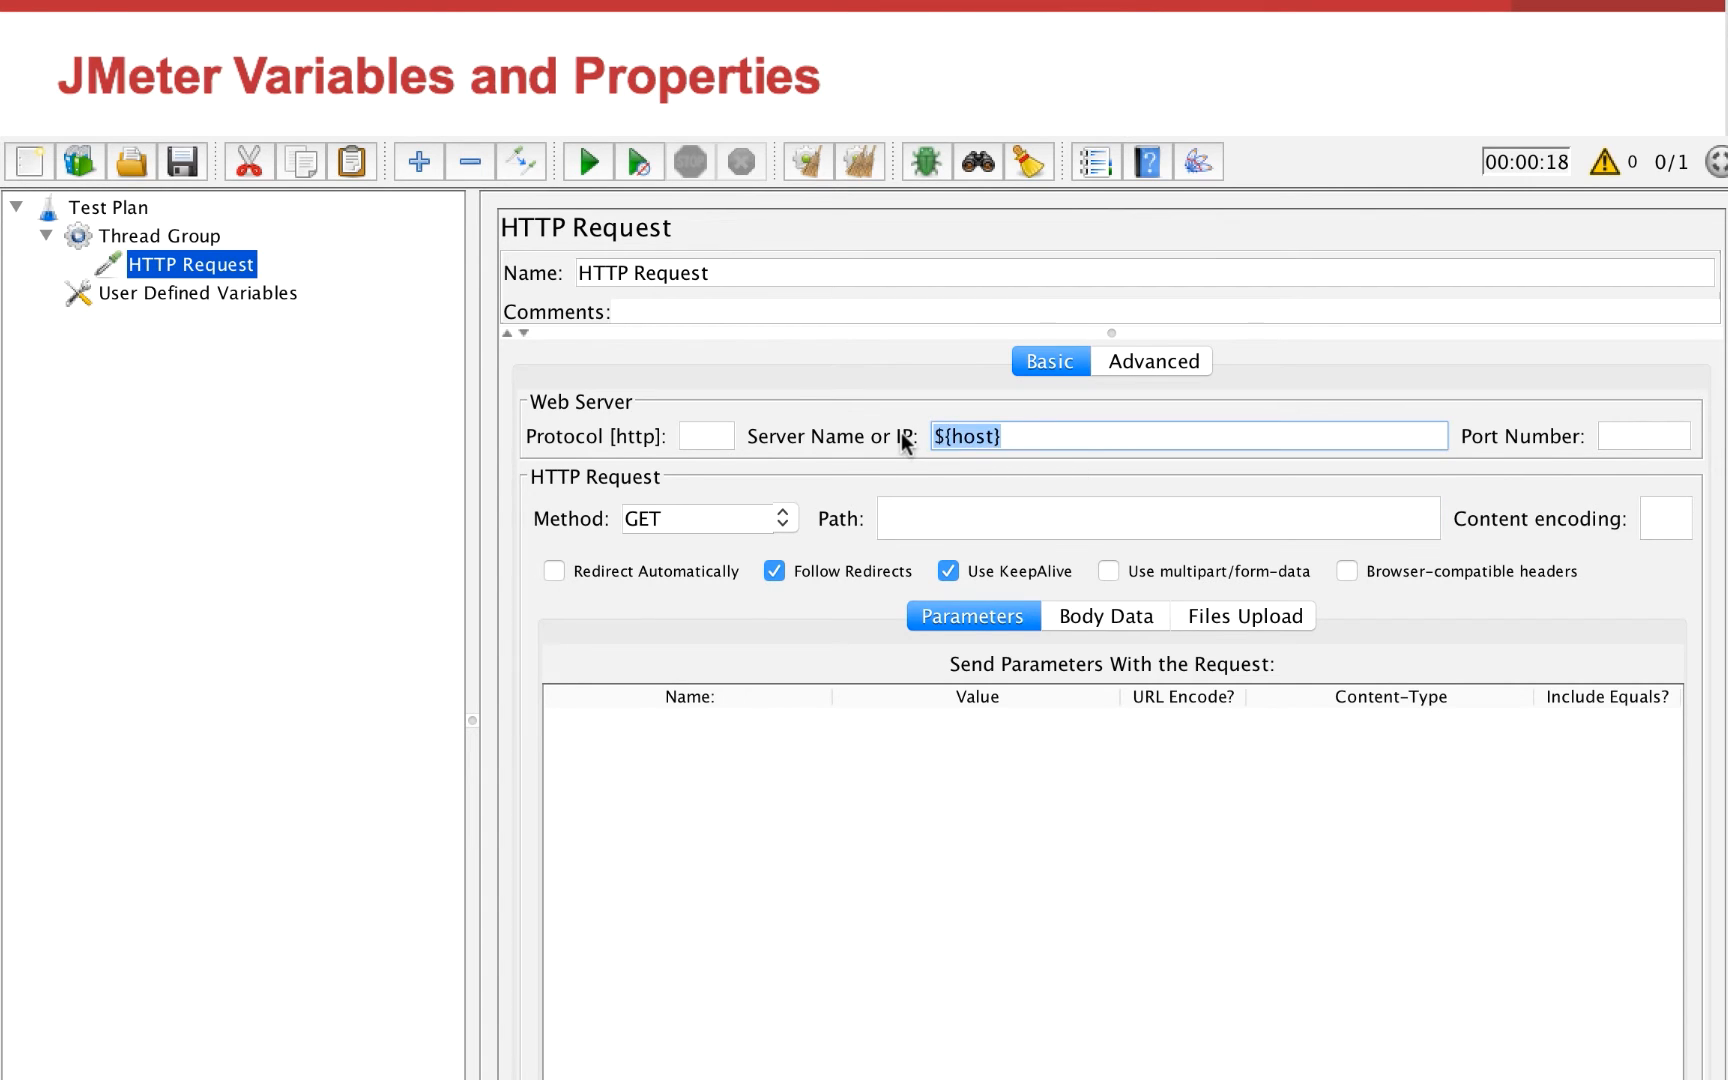
Add a View Results Tree listener to the Test Plan
{"action": "right_click", "coordinate": [126, 207]}
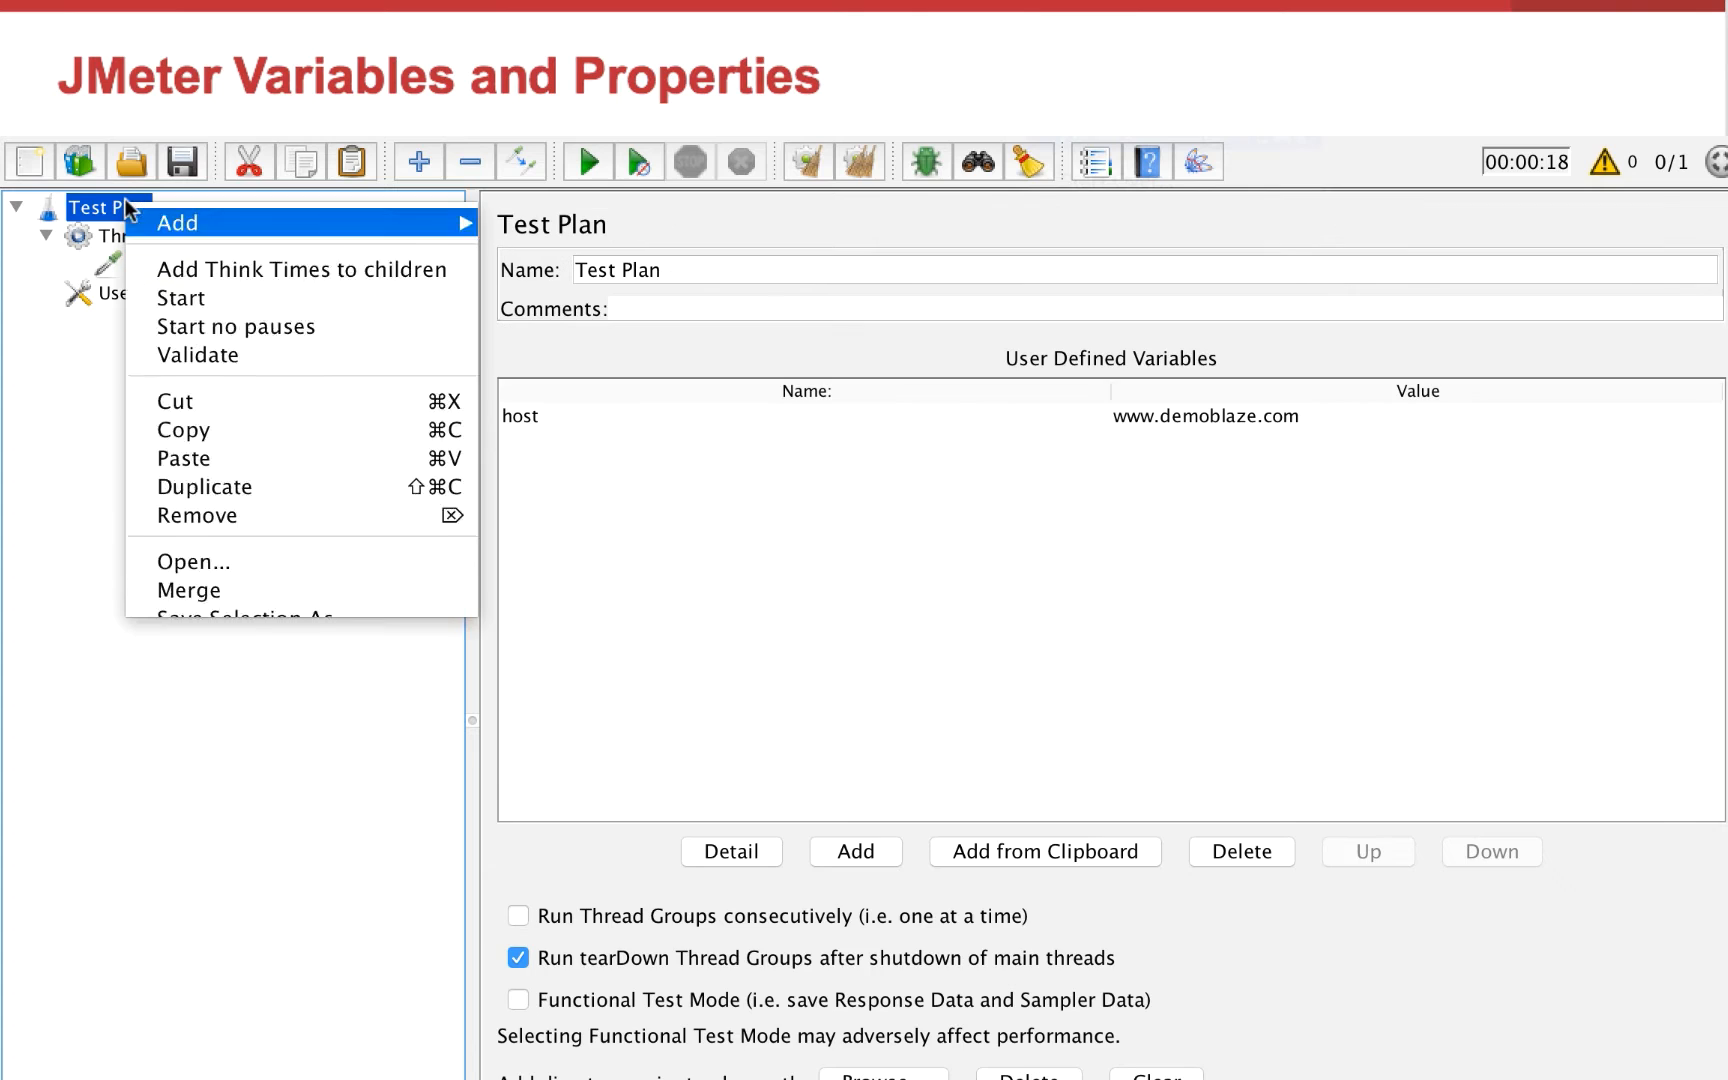
{"action": "mouse_move", "coordinate": [173, 225]}
{"action": "mouse_move", "coordinate": [591, 298]}
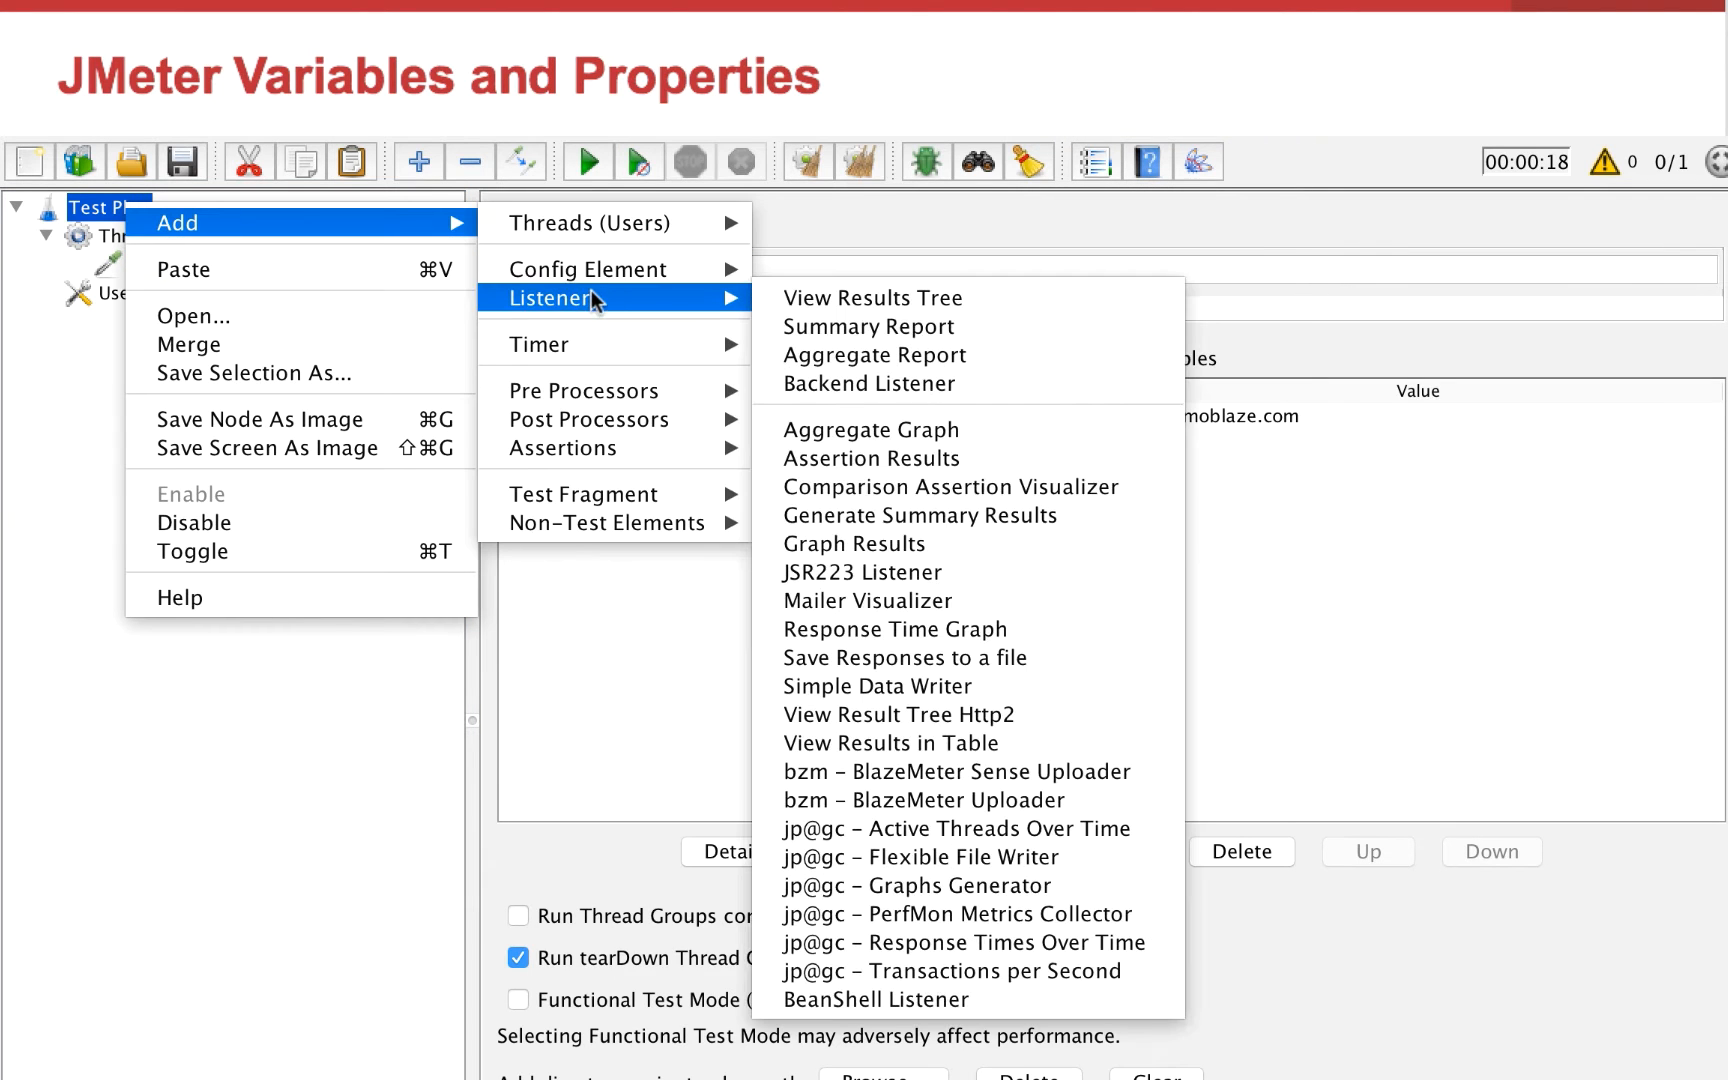
{"action": "left_click", "coordinate": [784, 295]}
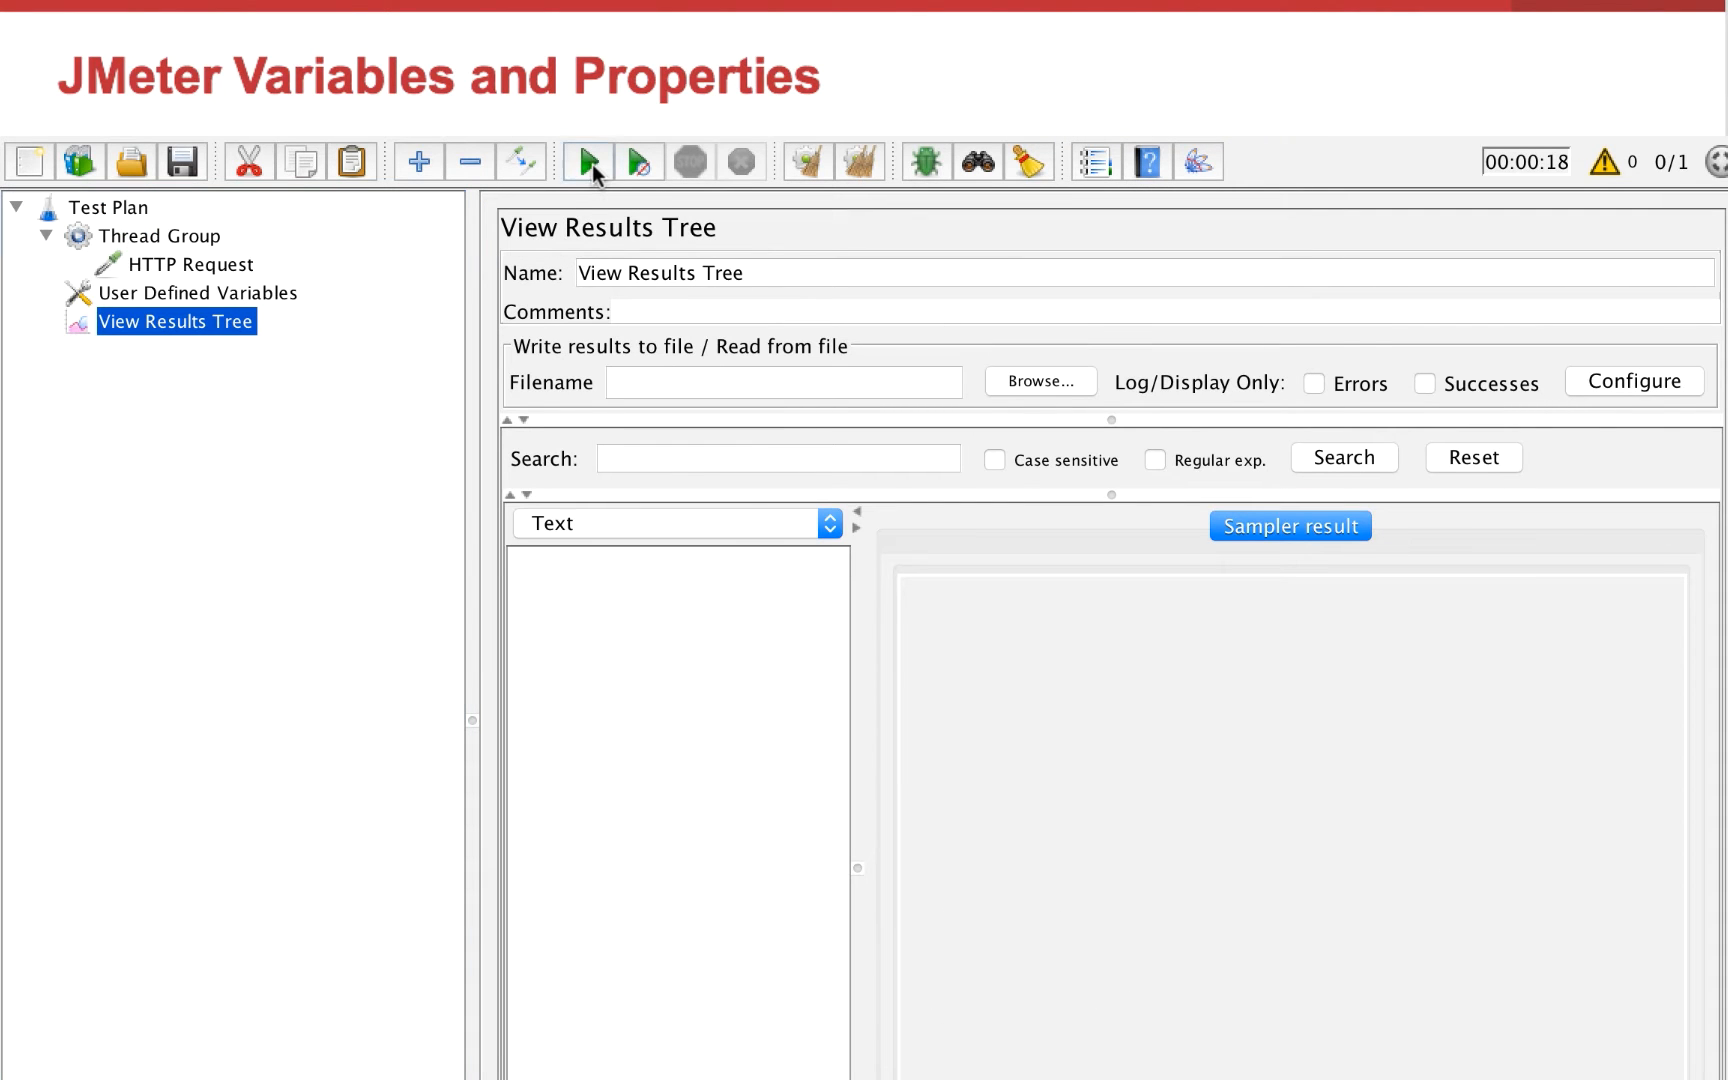
Run the test and review the HTTP Request settings and the Test Plan's host variable
{"action": "left_click", "coordinate": [589, 161]}
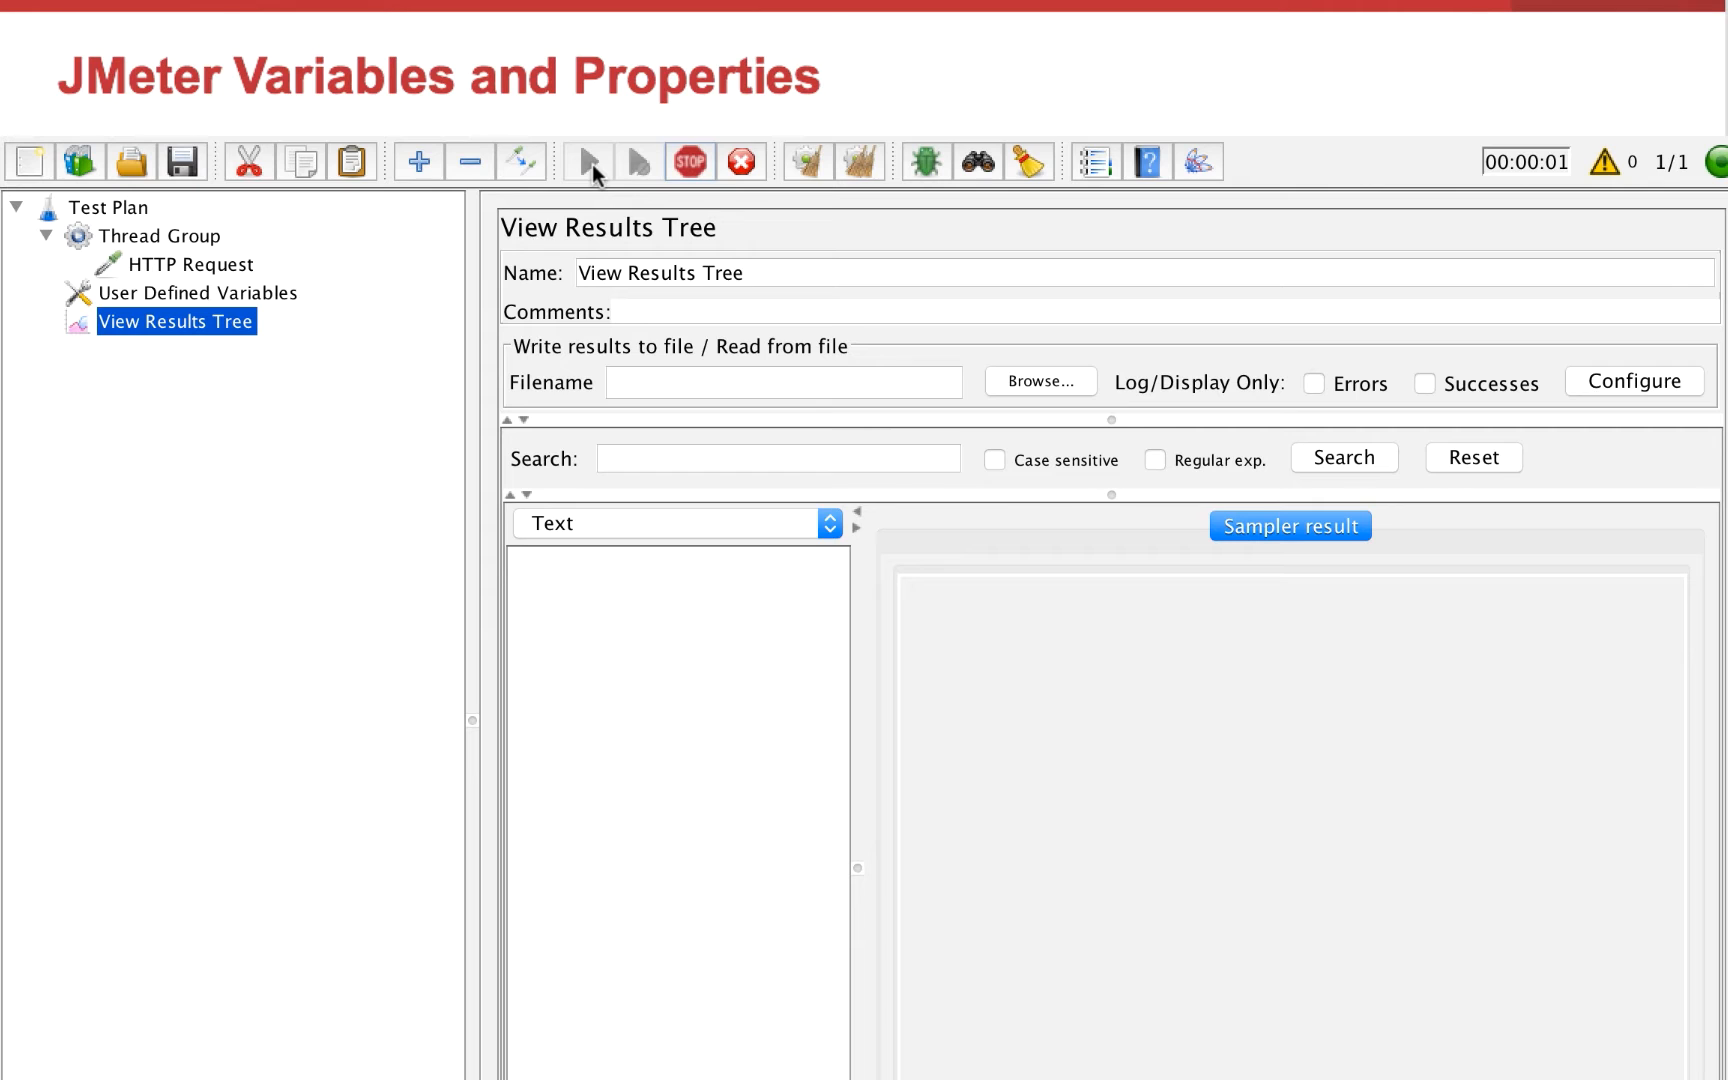
{"action": "left_click", "coordinate": [238, 266]}
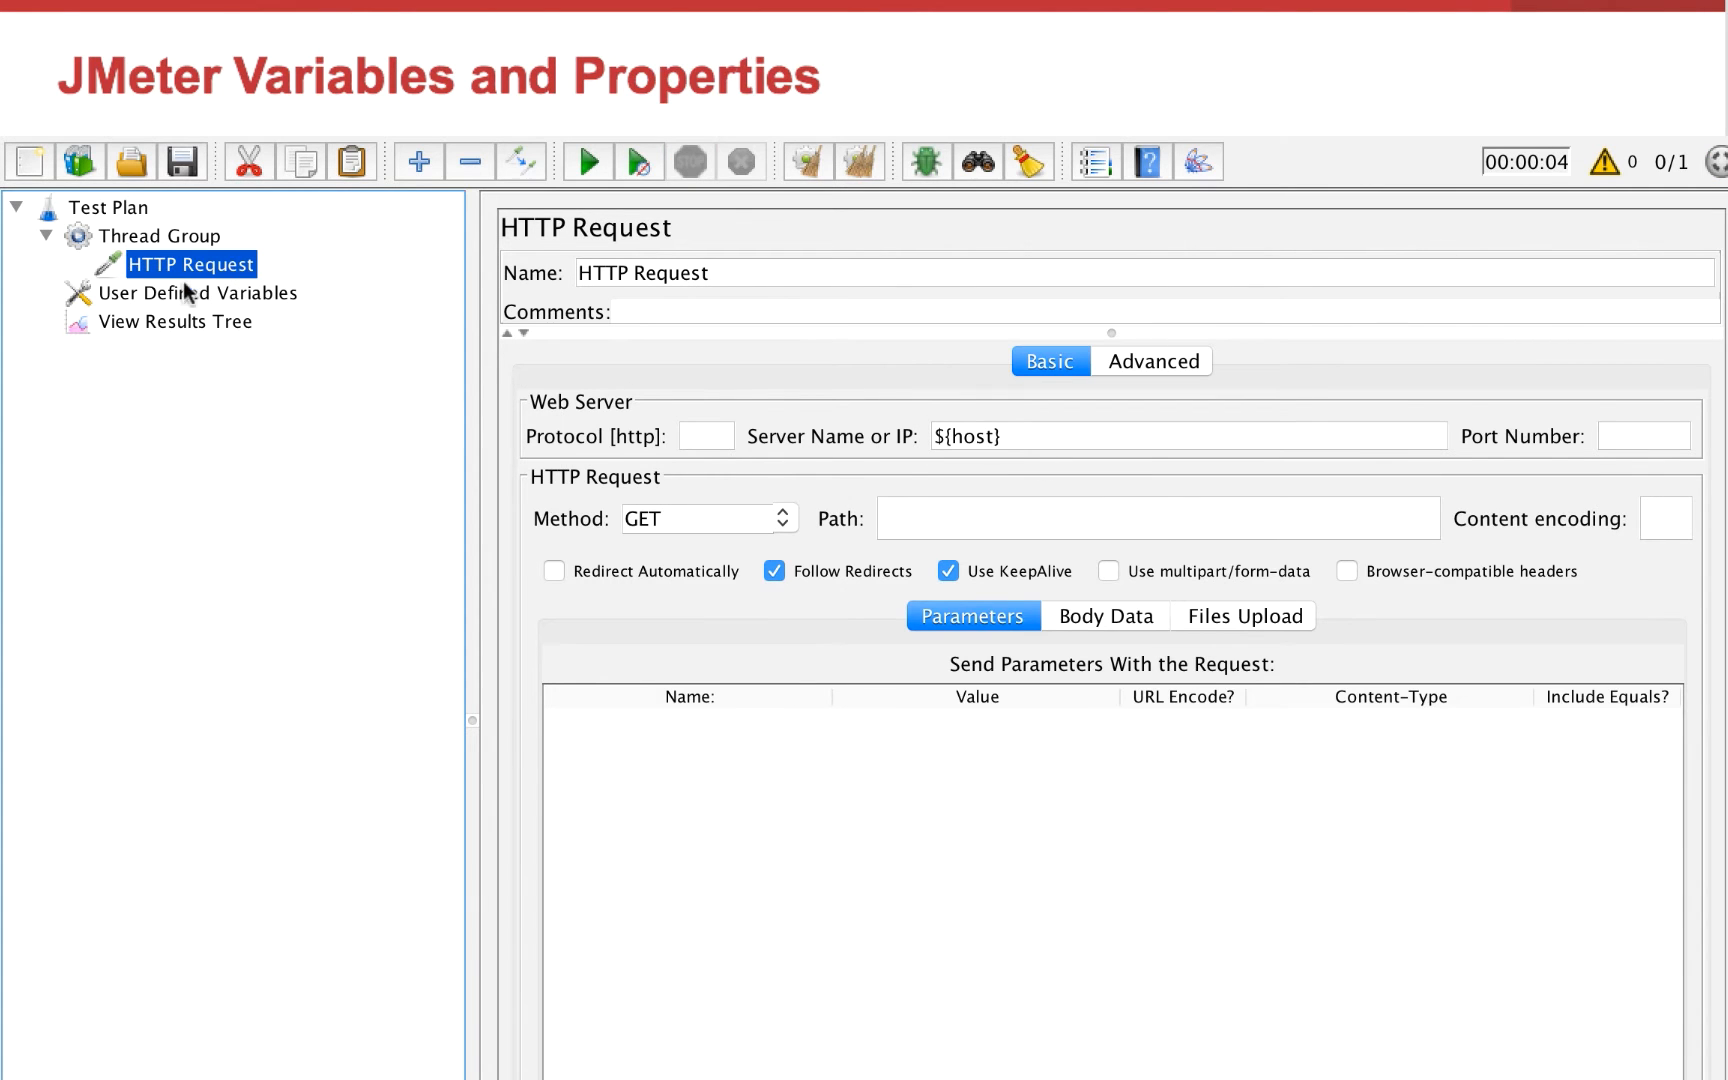
{"action": "left_click", "coordinate": [180, 238]}
{"action": "left_click", "coordinate": [108, 208]}
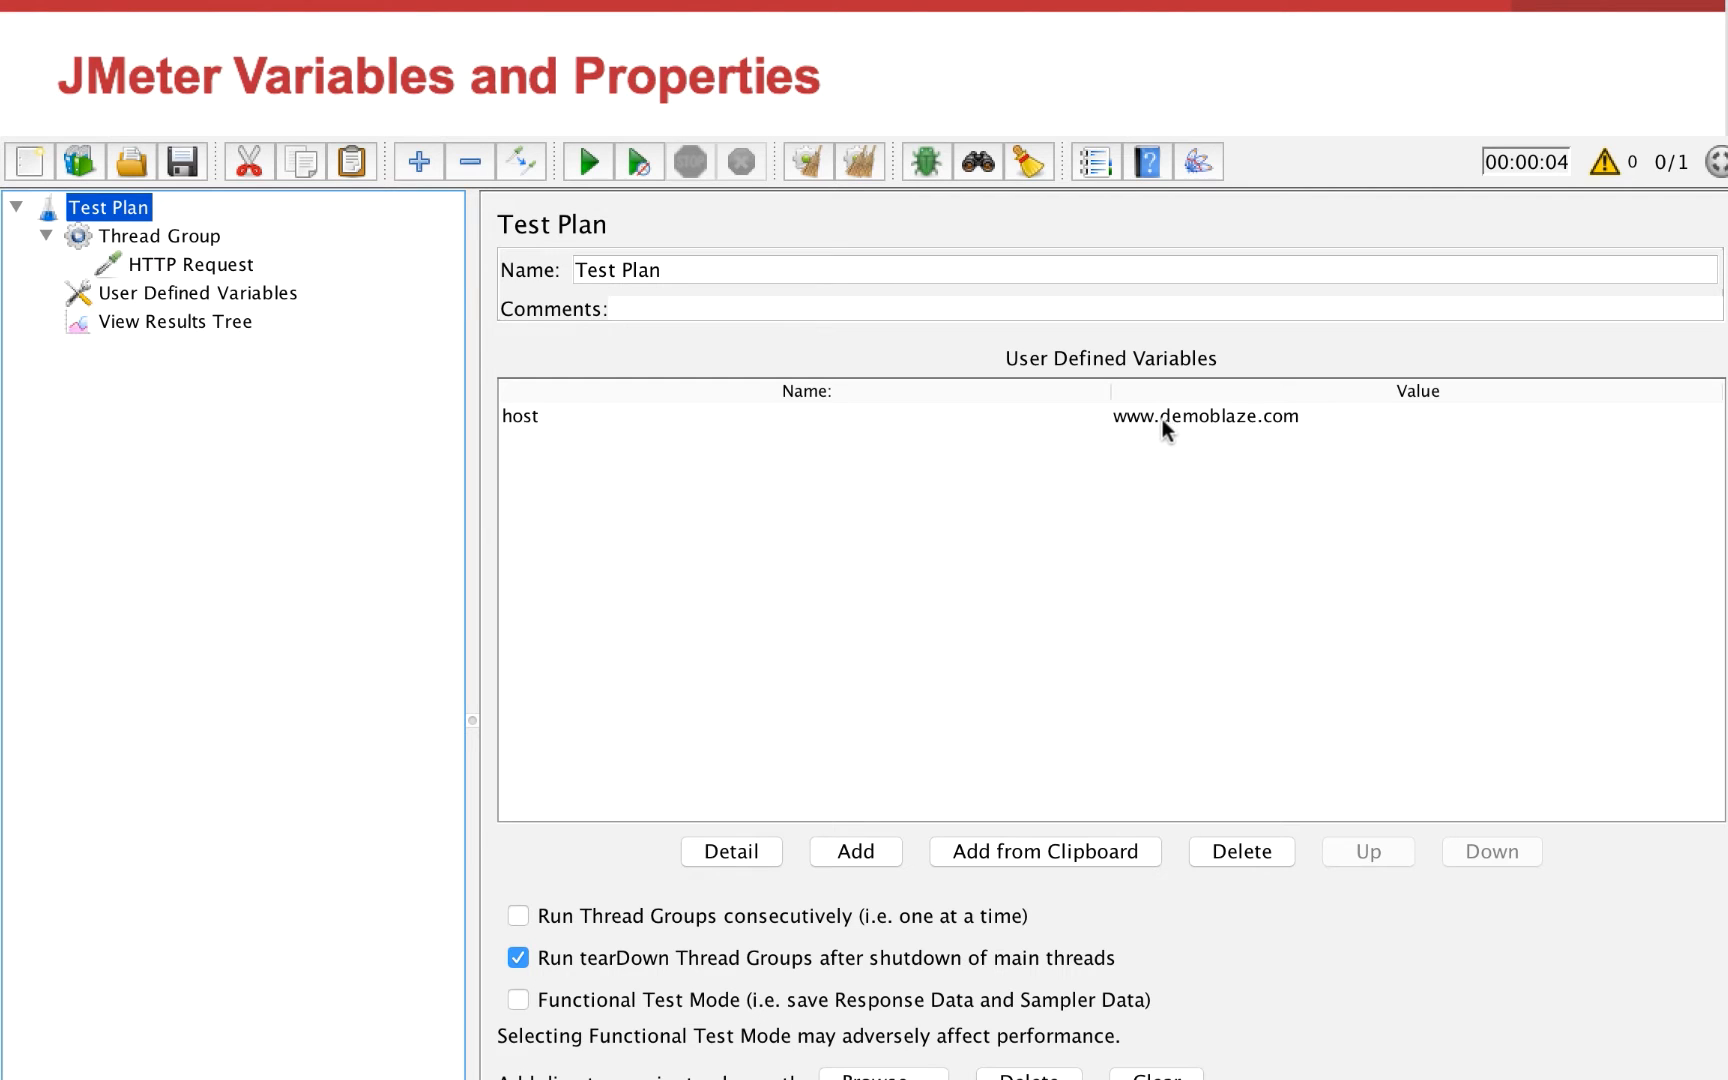
Examine the URL in the request body of the HTTP Request result in View Results Tree
{"action": "left_click", "coordinate": [220, 324]}
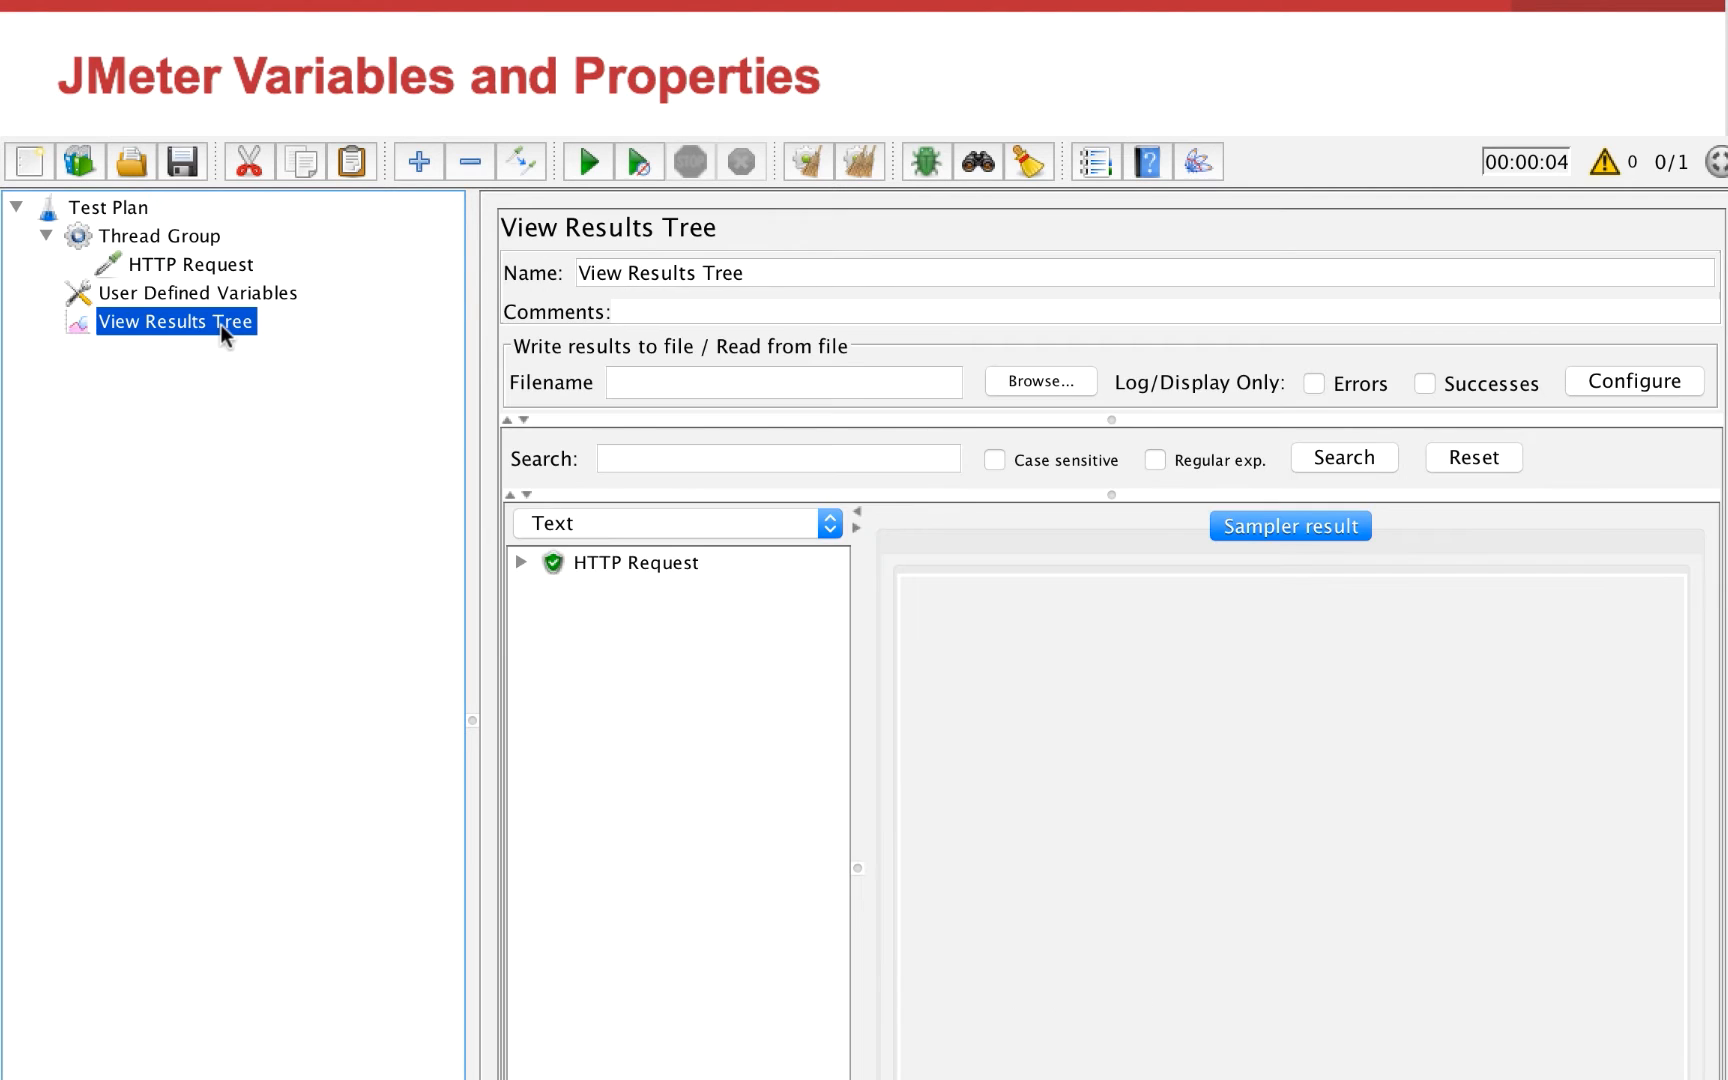
{"action": "left_click", "coordinate": [585, 564]}
{"action": "left_click", "coordinate": [1301, 531]}
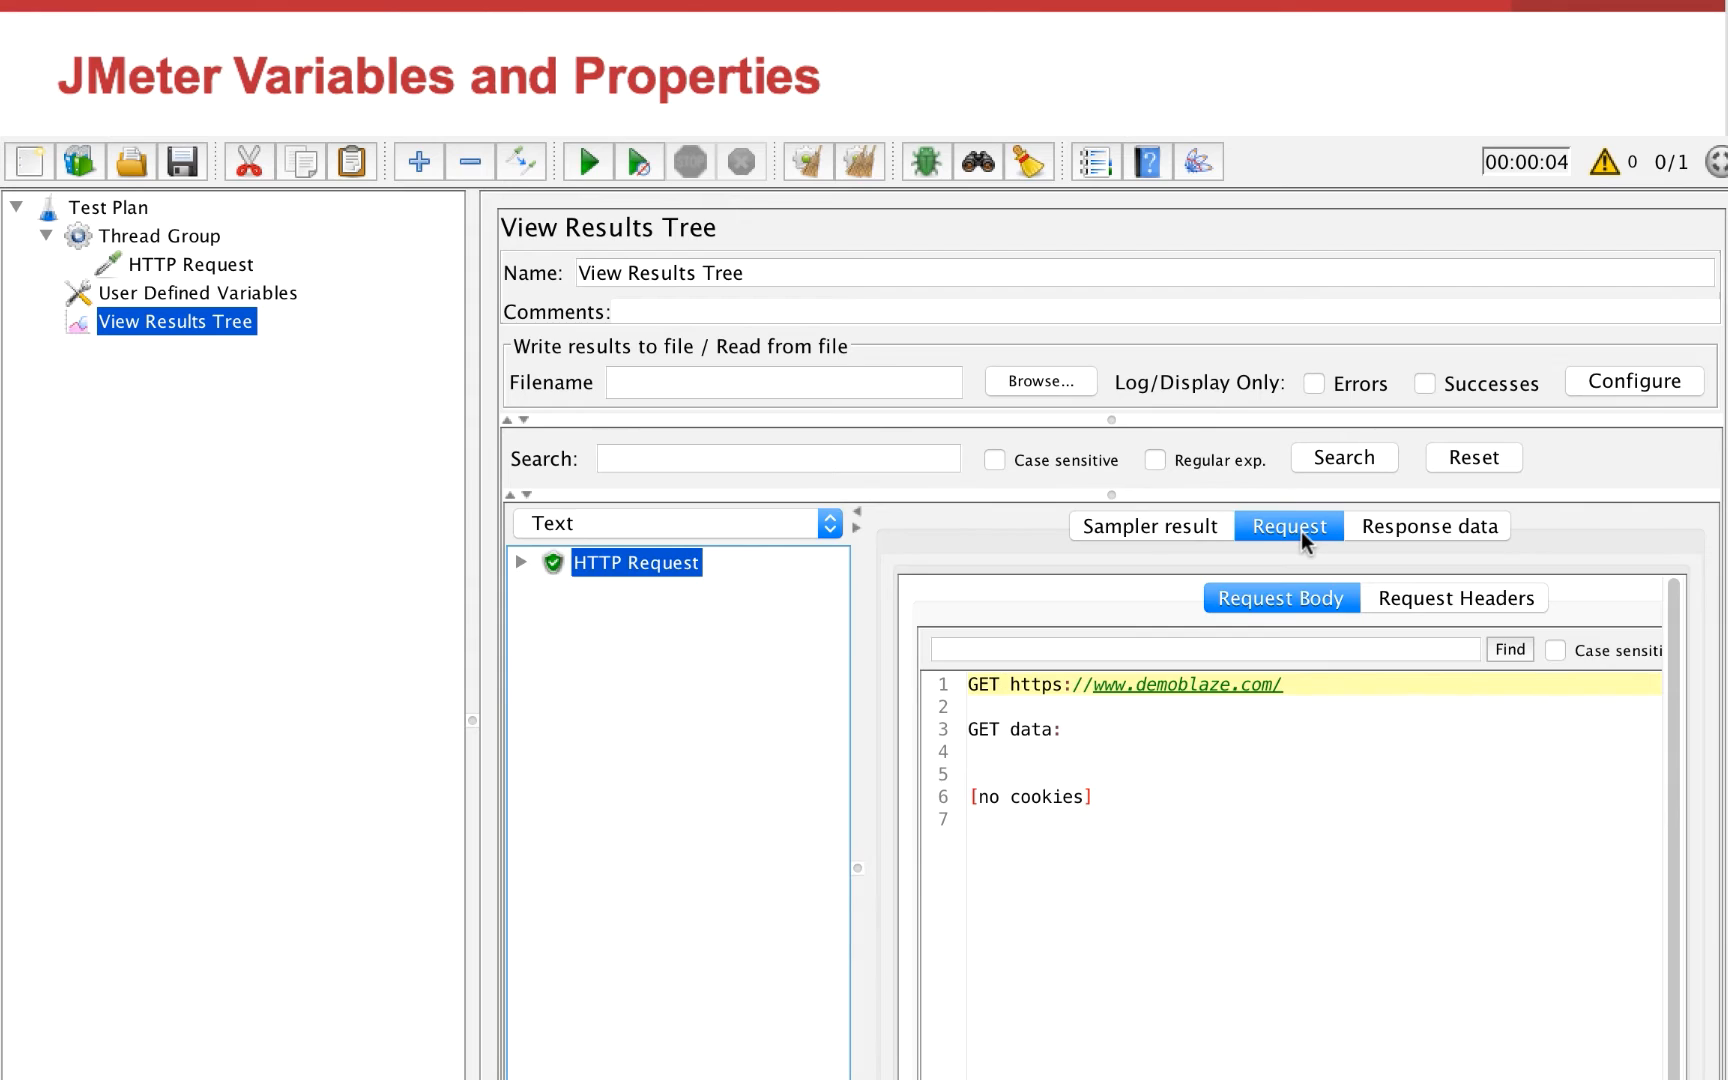
{"action": "left_click_drag", "start_coordinate": [1315, 688], "coordinate": [967, 686]}
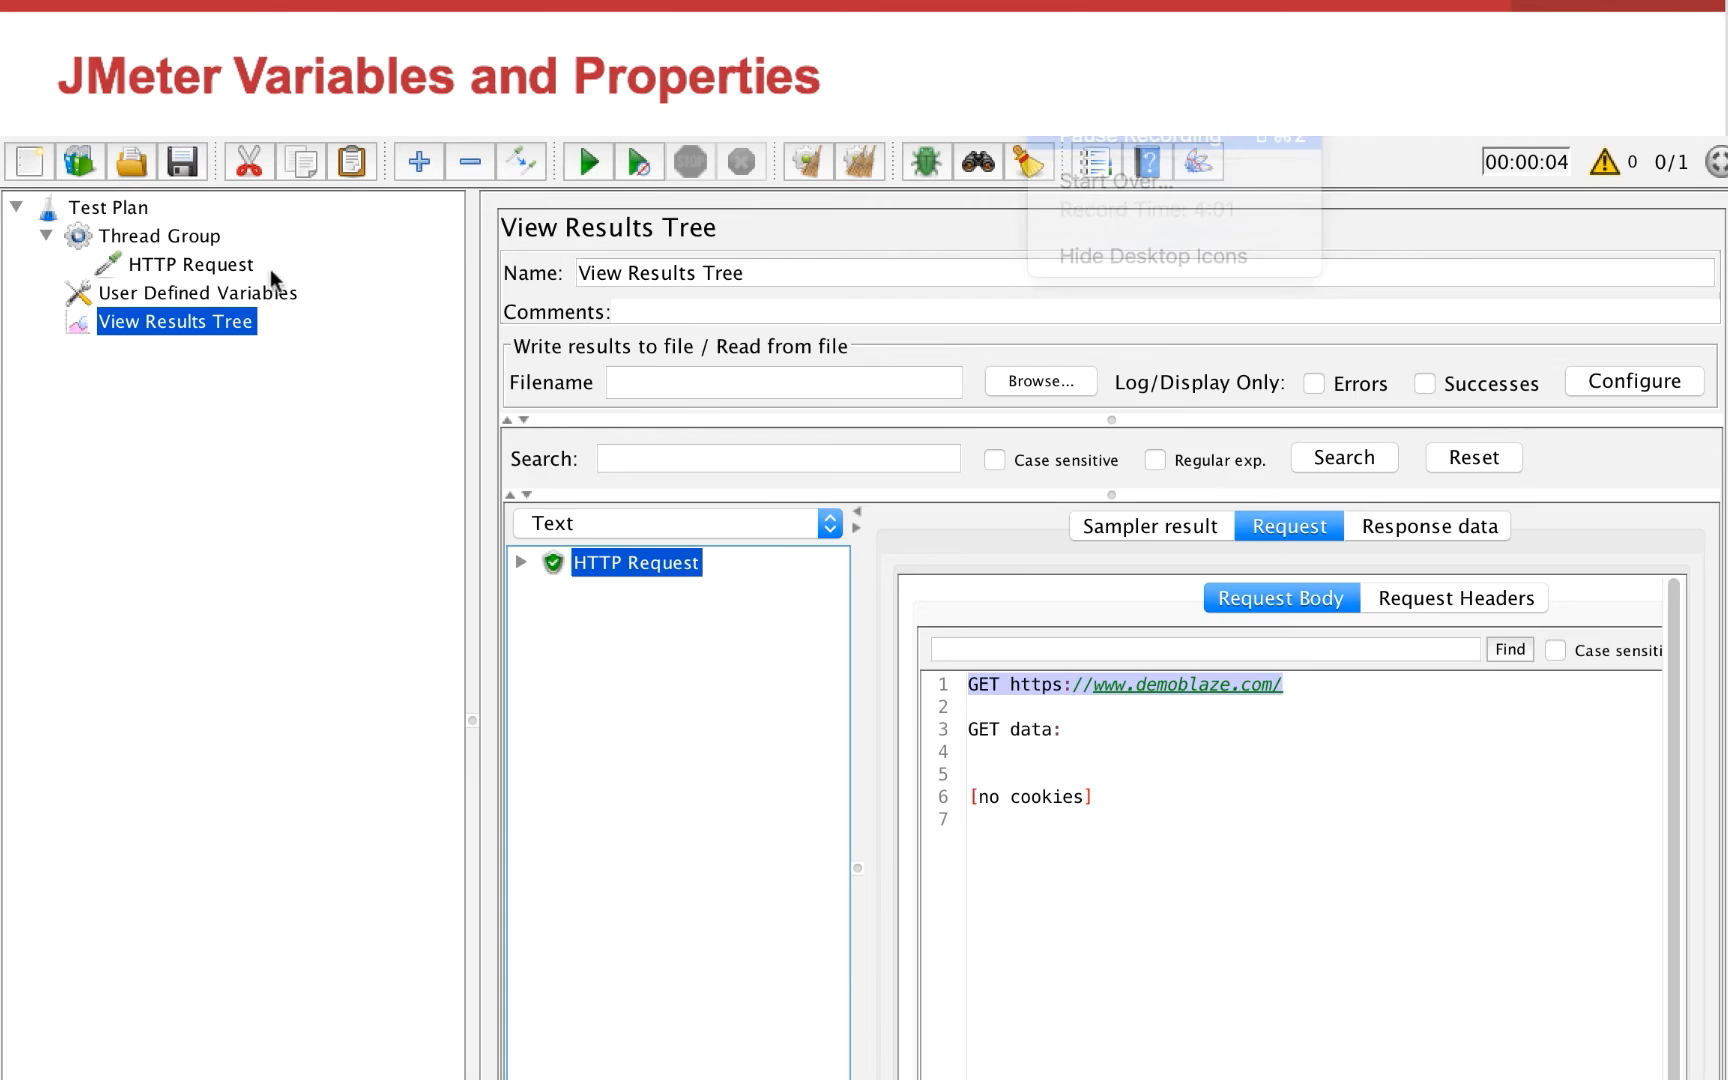
Define a variable named path_index with the value index.html in the User Defined Variables element
{"action": "left_click", "coordinate": [260, 292]}
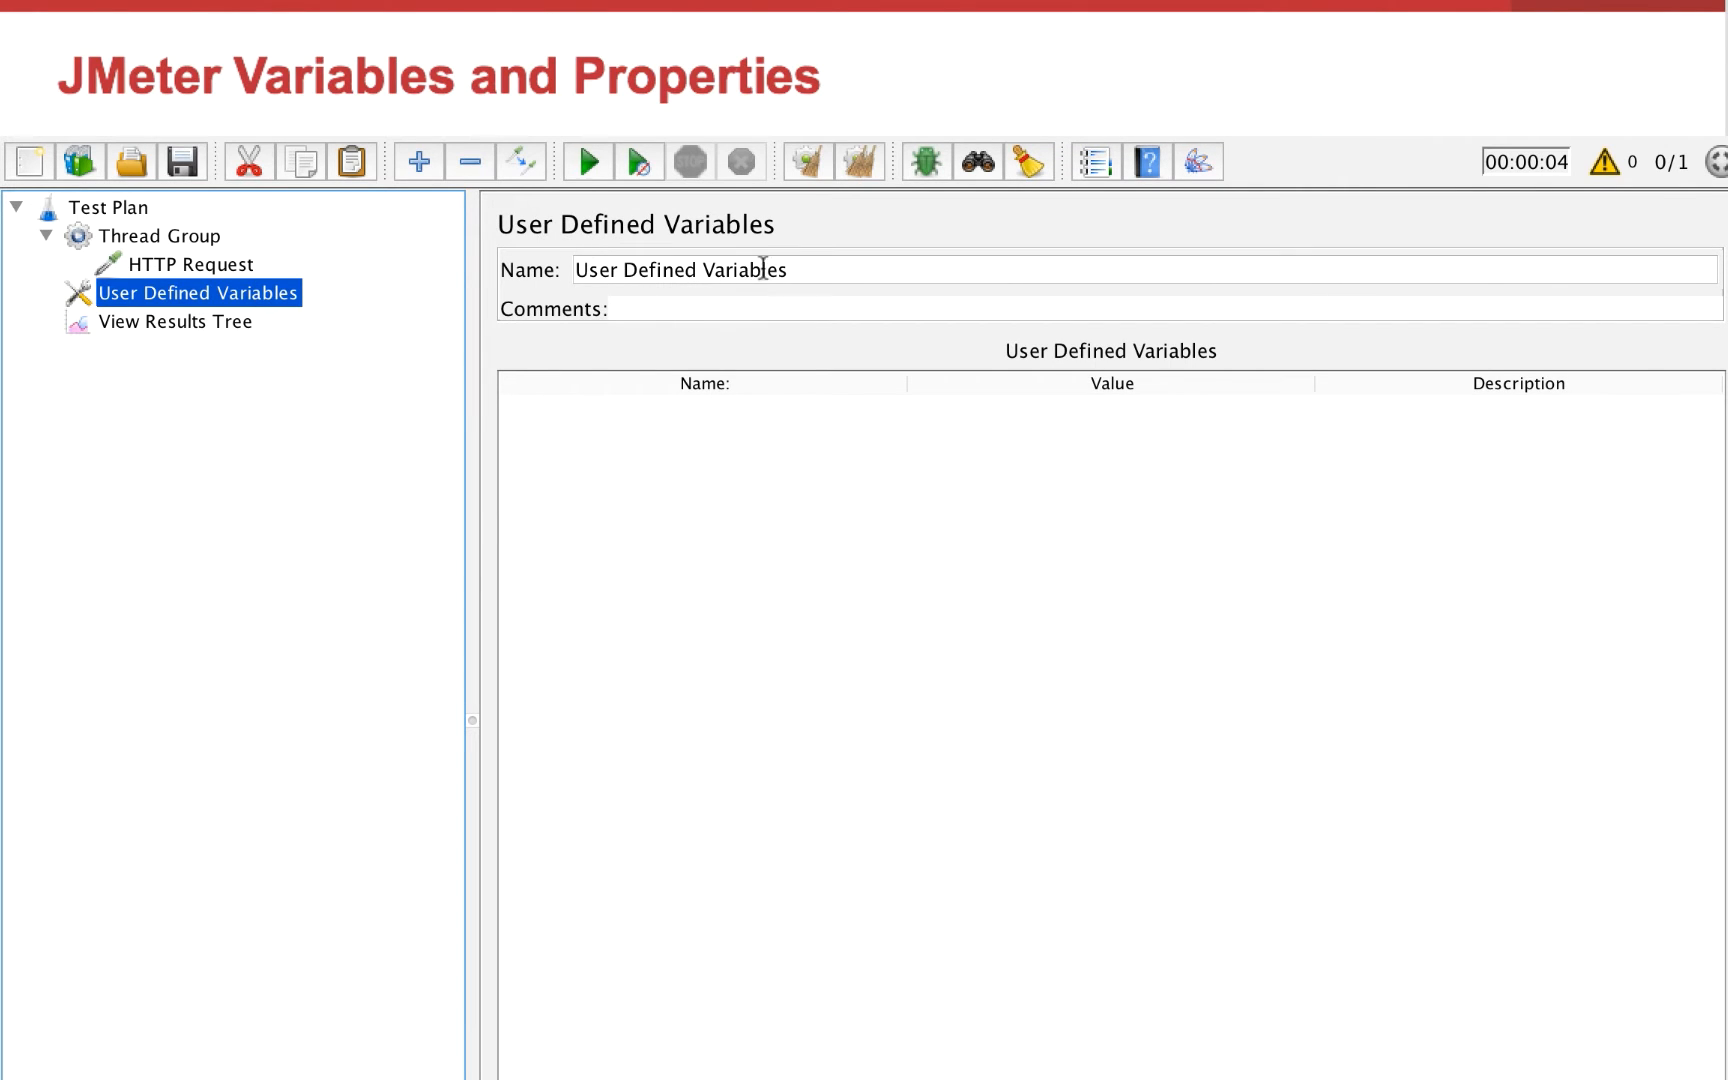
{"action": "left_click", "coordinate": [925, 1078]}
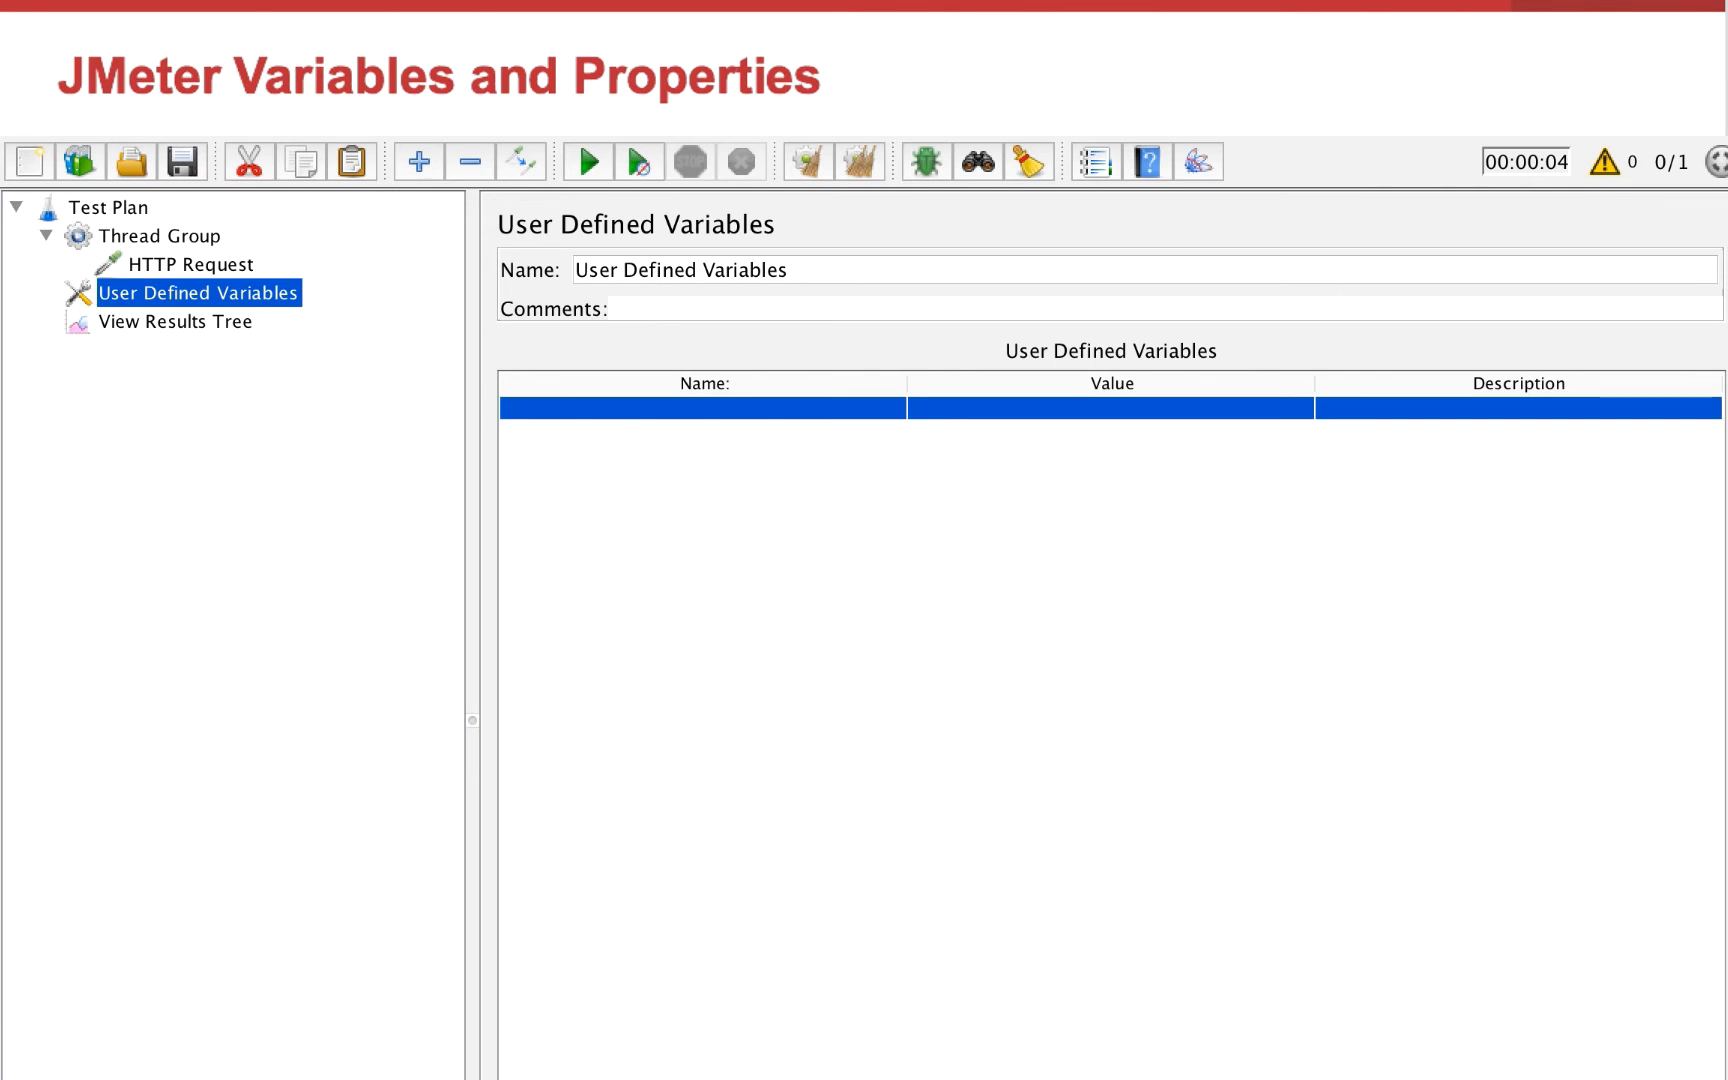
{"action": "double_click", "coordinate": [843, 410]}
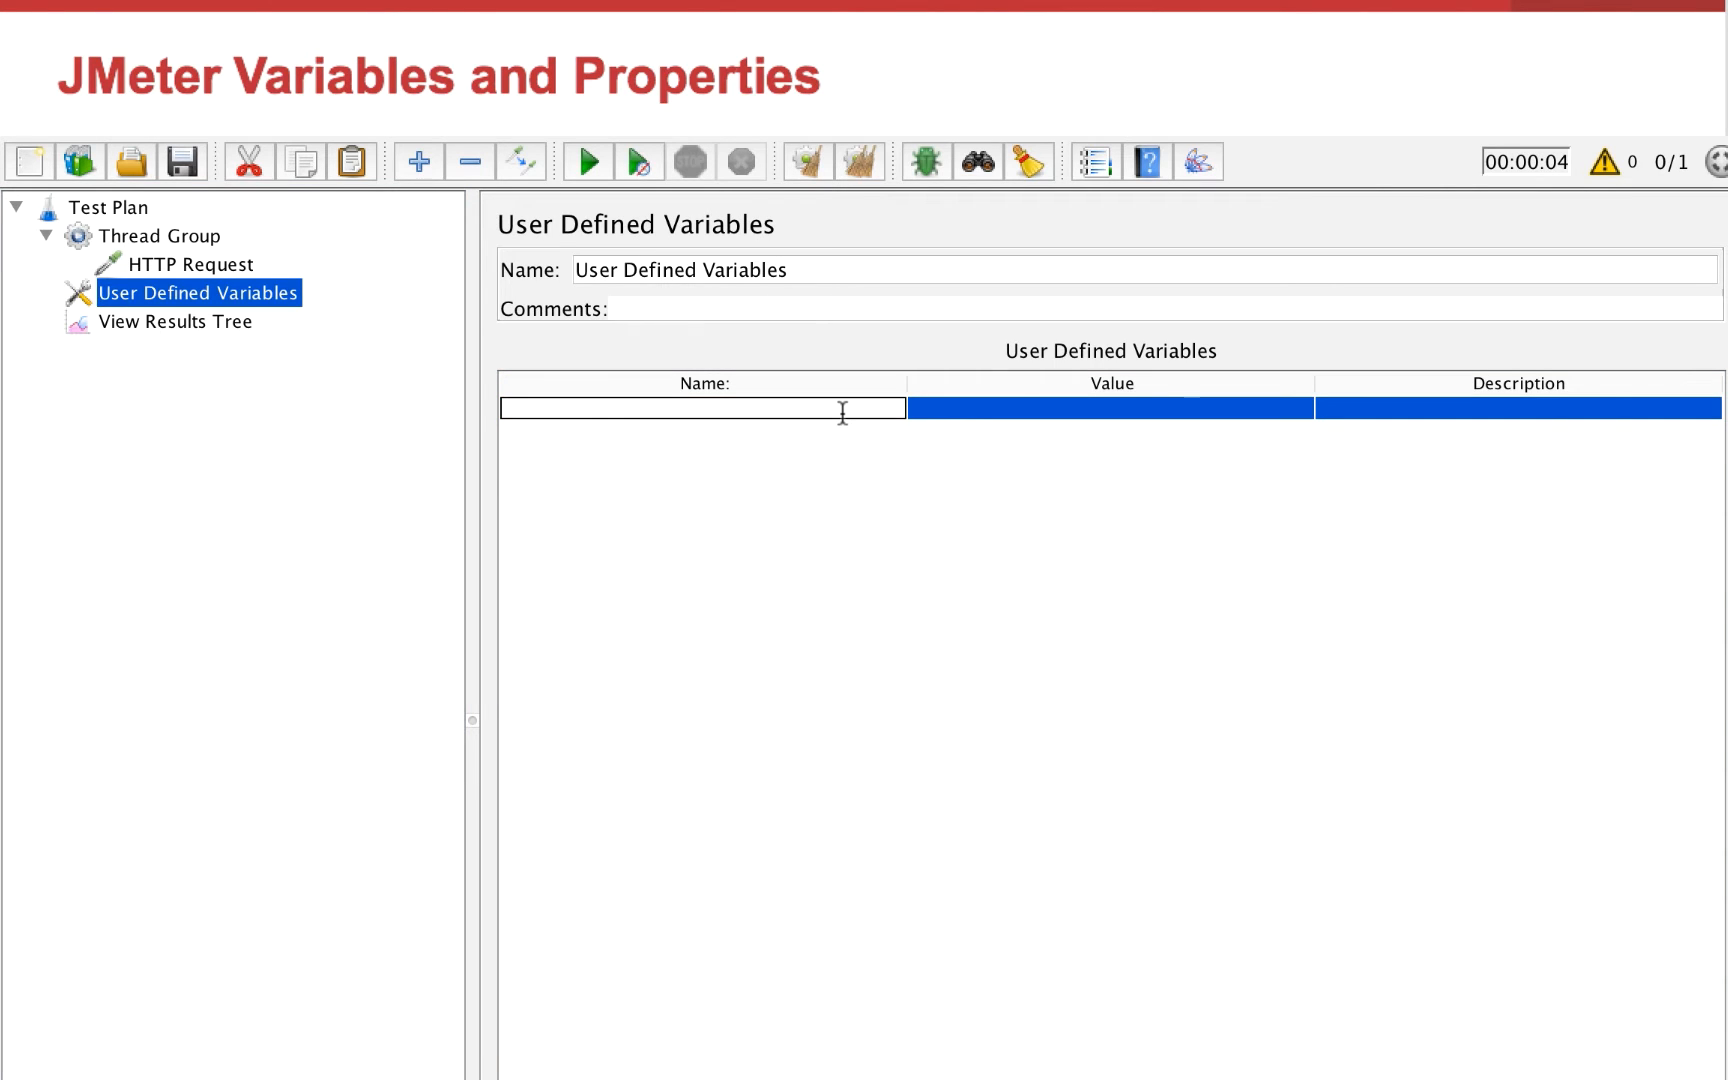
{"action": "type", "text": "path_index"}
{"action": "double_click", "coordinate": [1009, 408]}
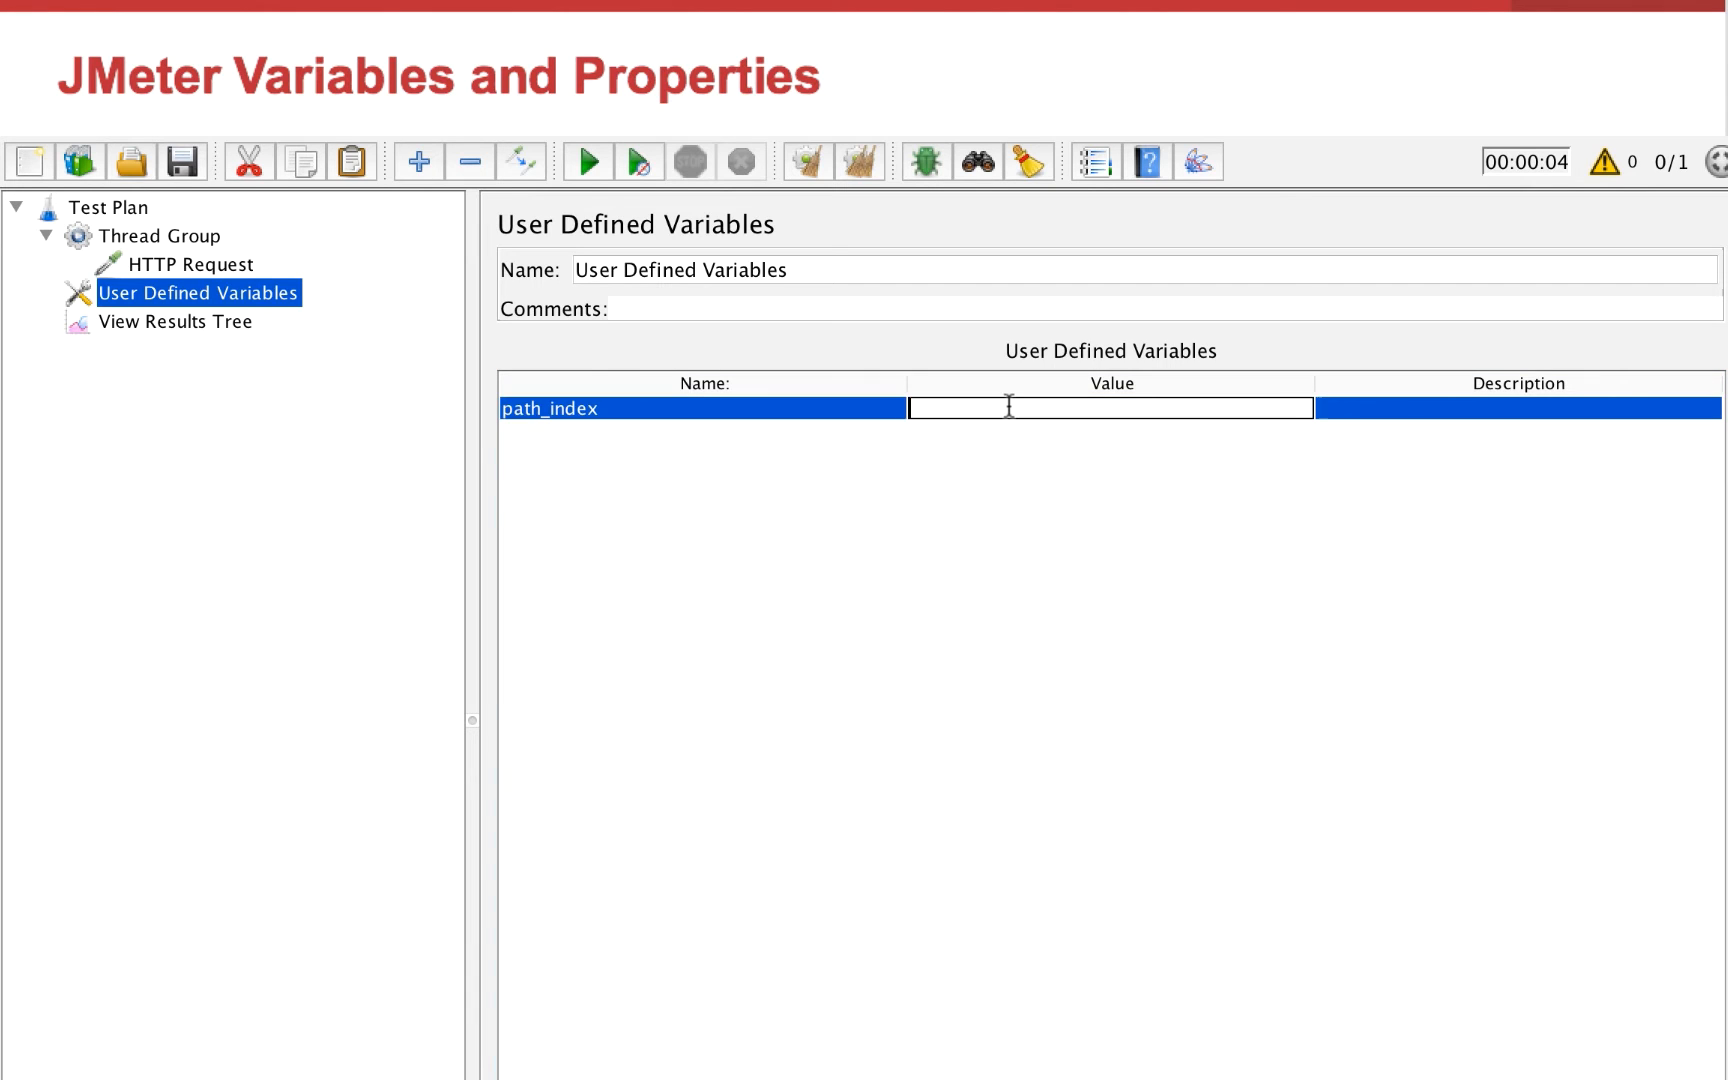
{"action": "type", "text": "index.html"}
Set the HTTP Request's path to the variable reference ${path_index}
{"action": "left_click", "coordinate": [190, 264]}
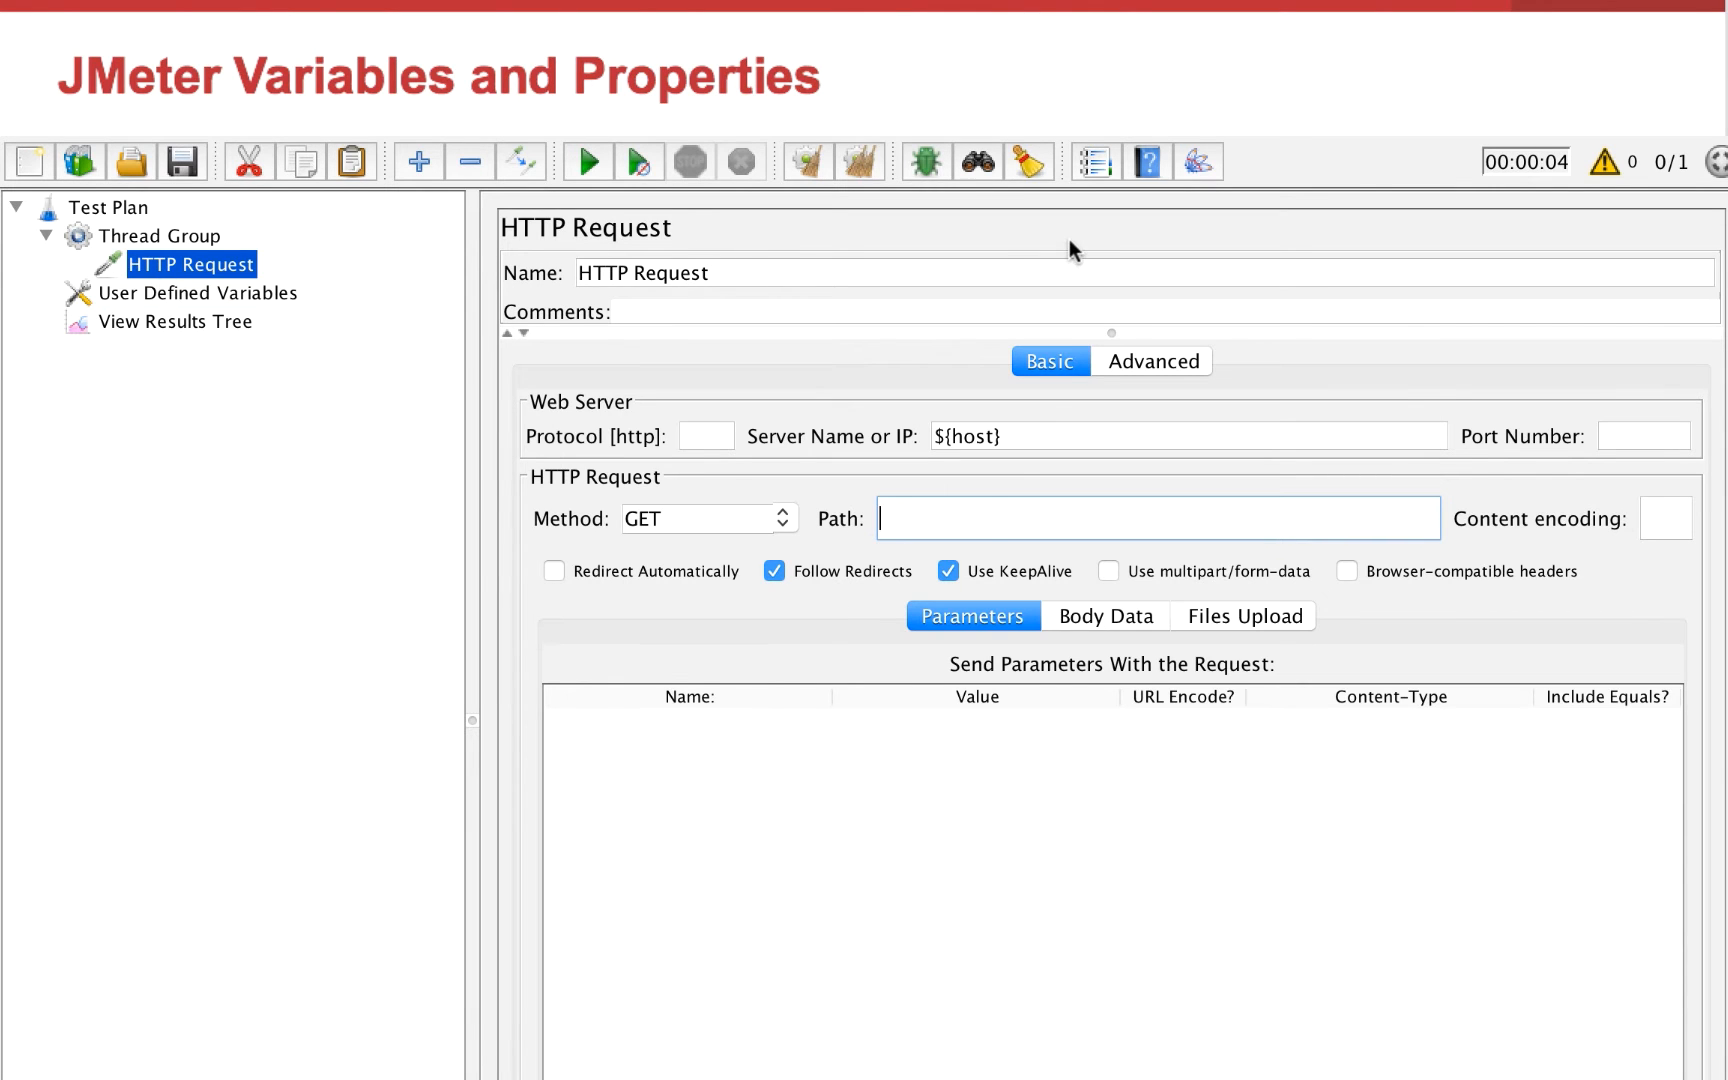
{"action": "type", "text": "${}"}
{"action": "type", "text": "path_index"}
Clear the previous results, run the test again and return to the HTTP Request settings
{"action": "left_click", "coordinate": [80, 320]}
{"action": "left_click", "coordinate": [628, 160]}
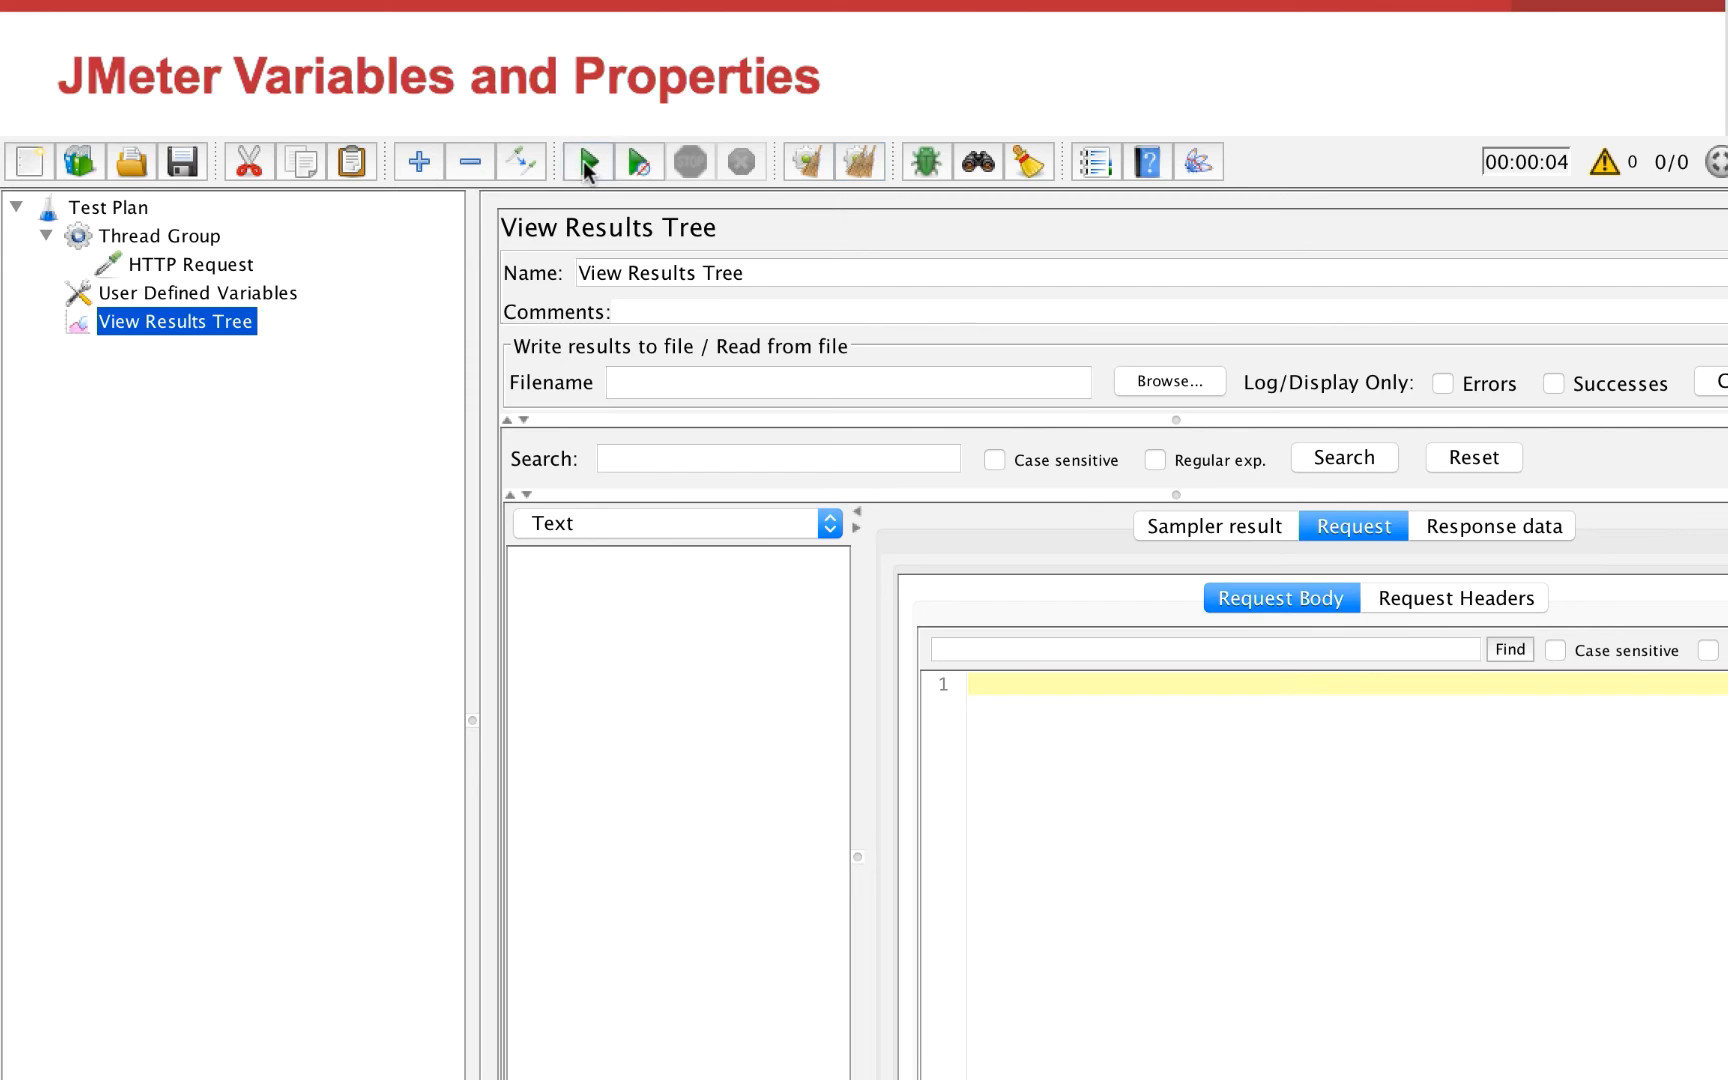
{"action": "left_click", "coordinate": [203, 266]}
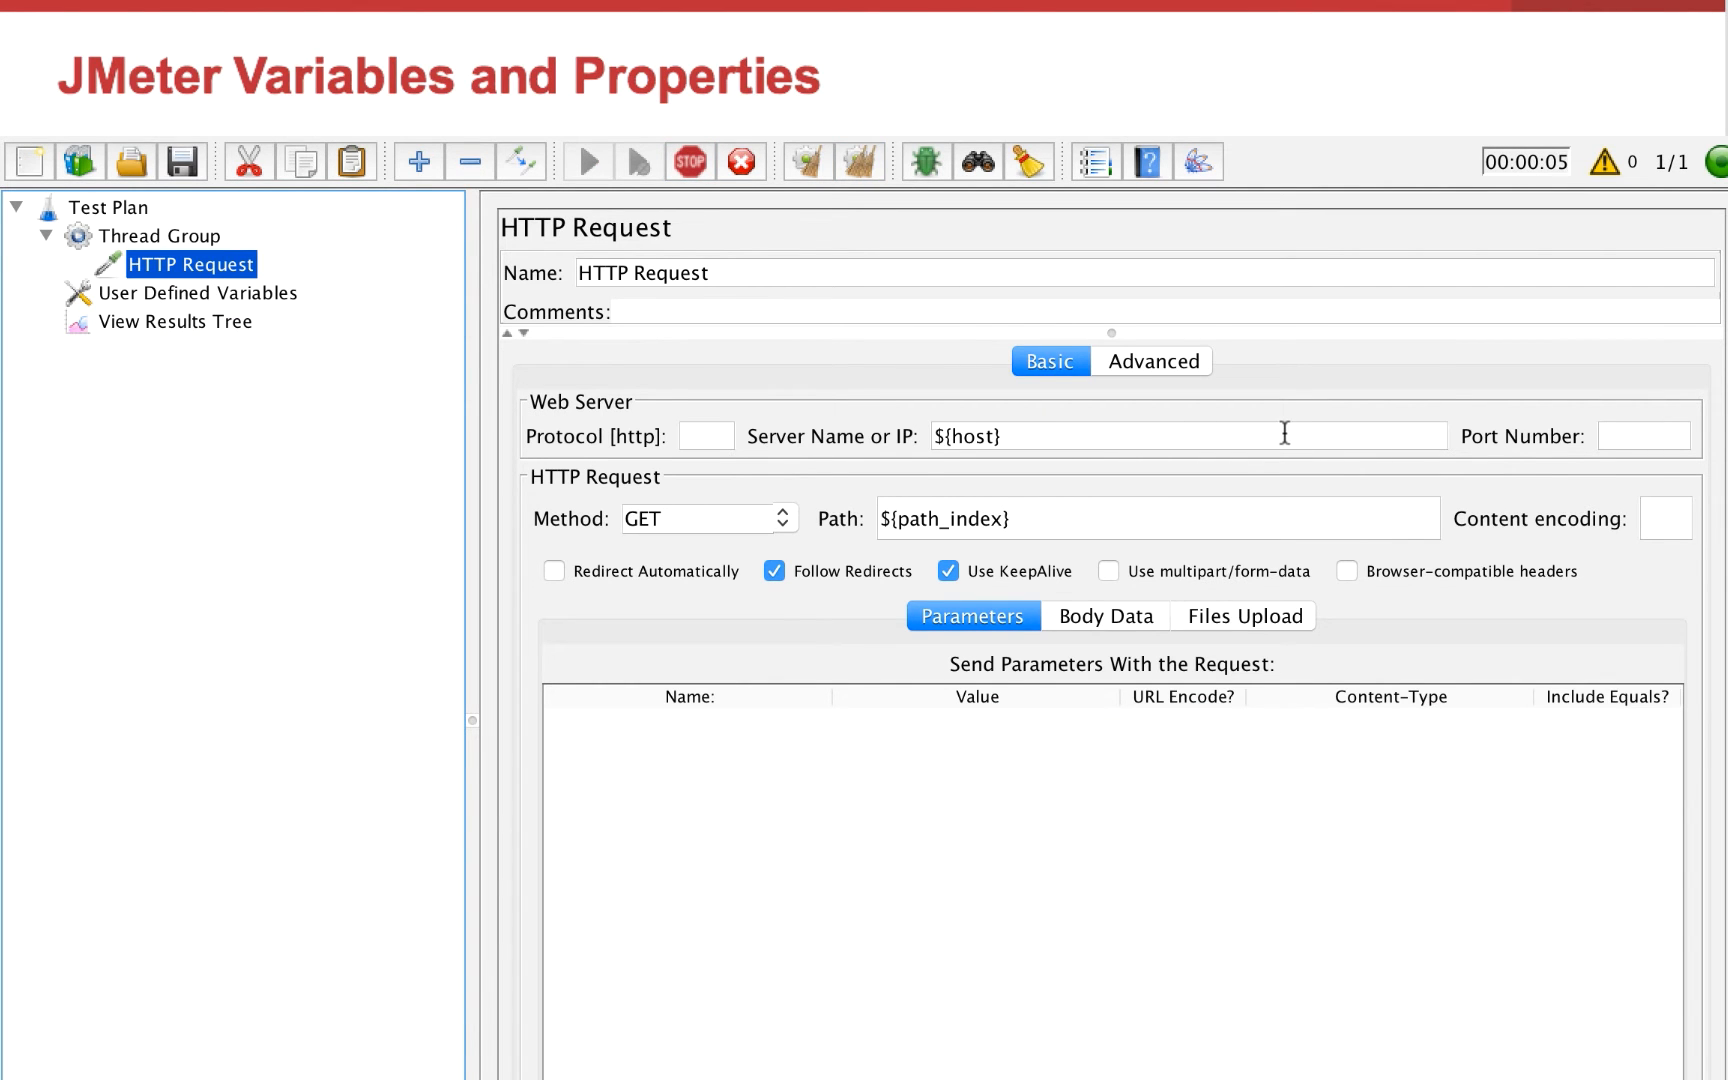
Check the requested URL of the new HTTP Request result in View Results Tree
{"action": "left_click", "coordinate": [217, 319]}
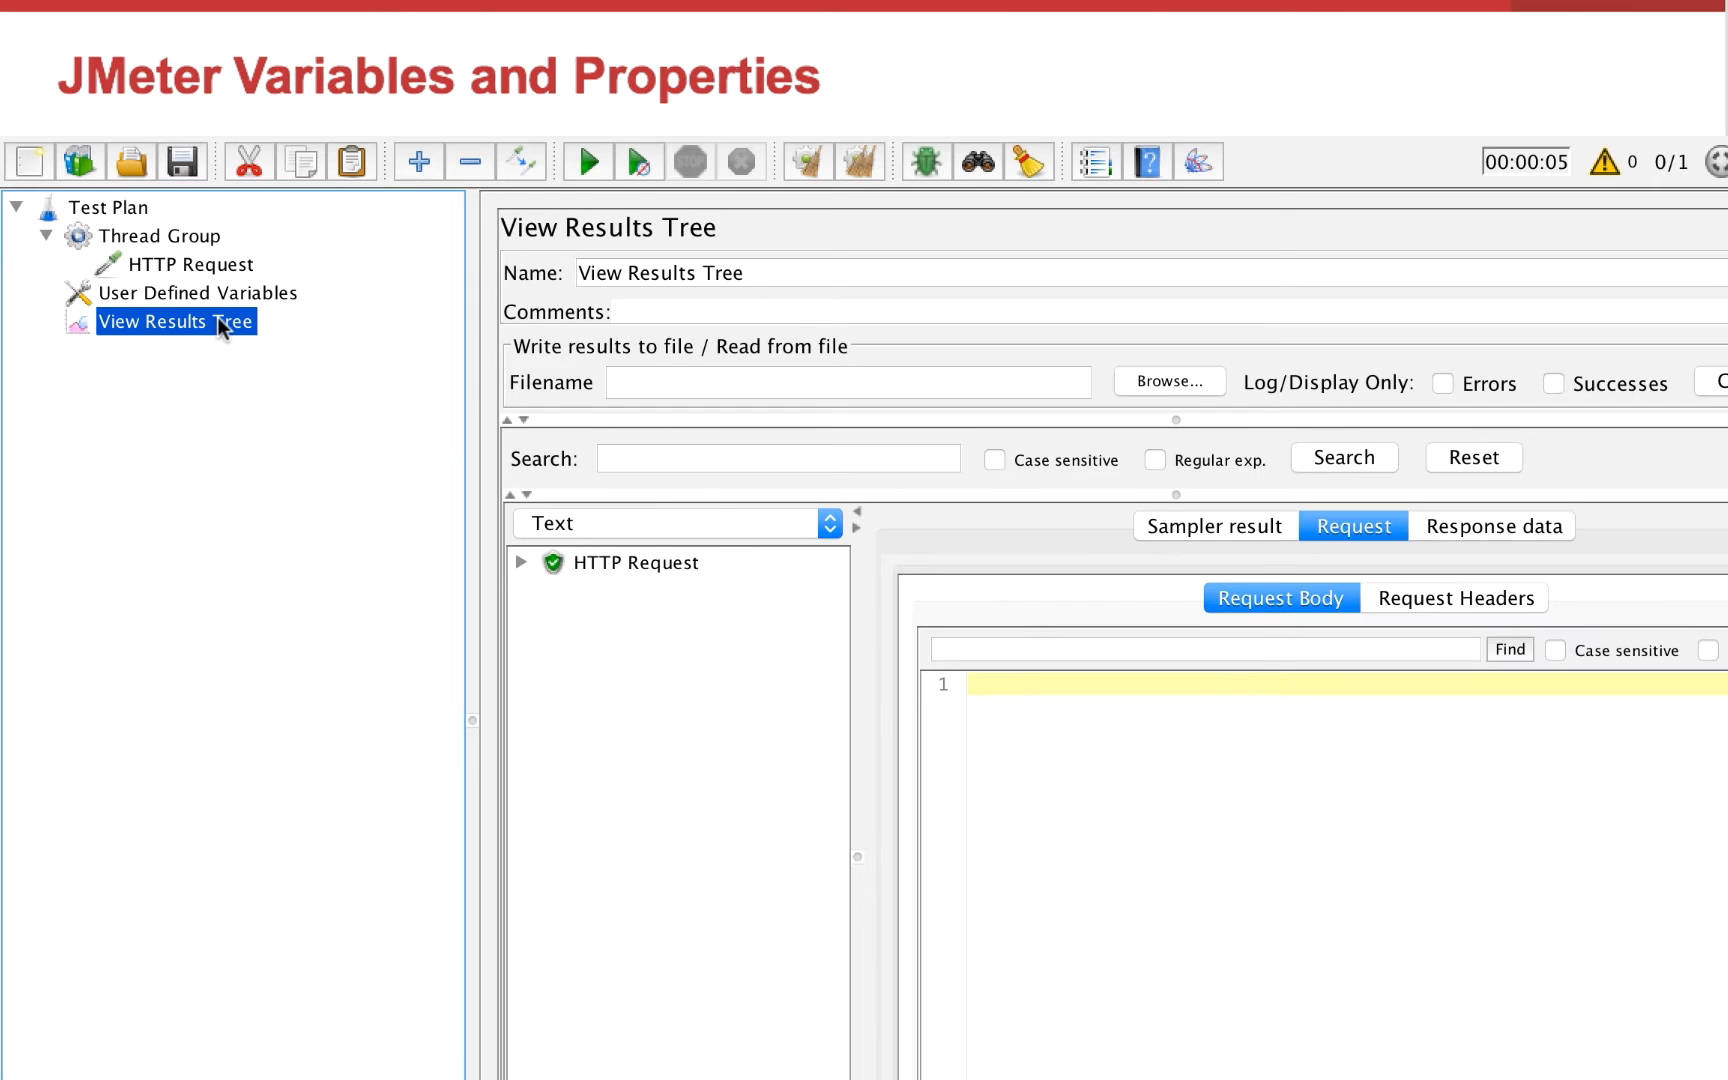
{"action": "left_click", "coordinate": [663, 563]}
{"action": "left_click_drag", "start_coordinate": [1436, 688], "coordinate": [1087, 678]}
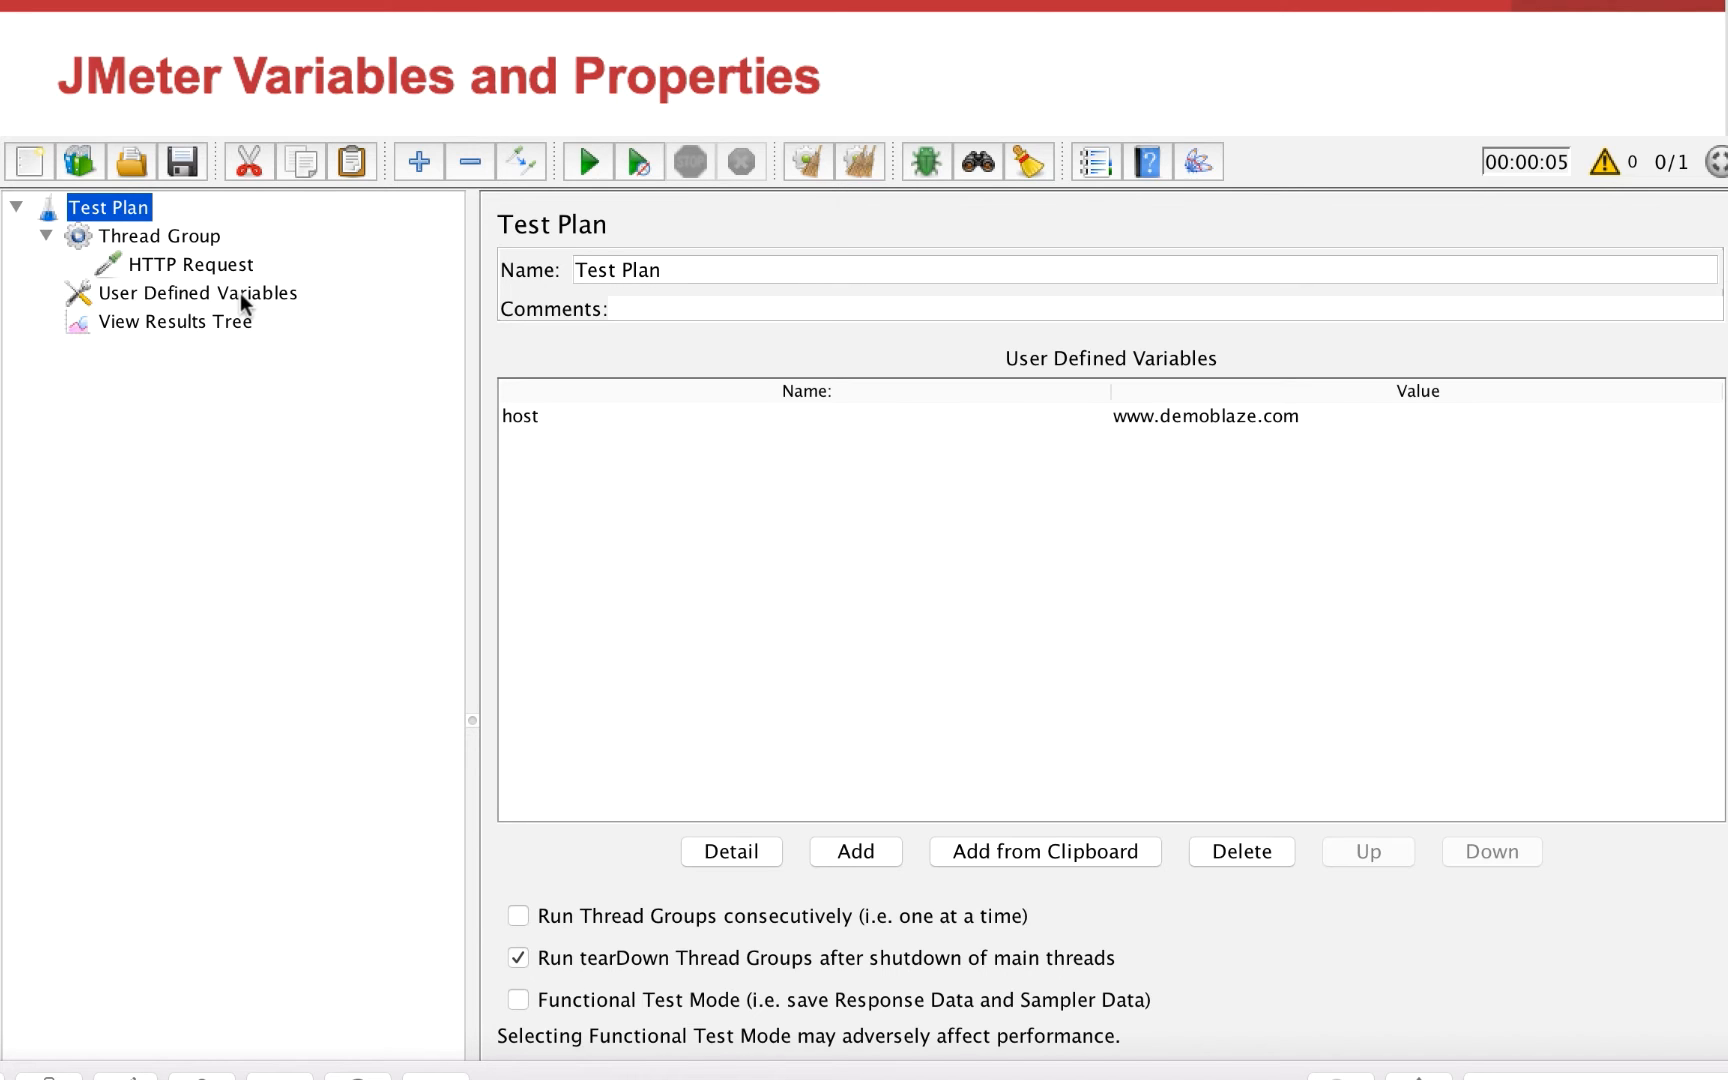
Move the User Defined Variables element above the Thread Group in the Test Plan
{"action": "left_click", "coordinate": [207, 291]}
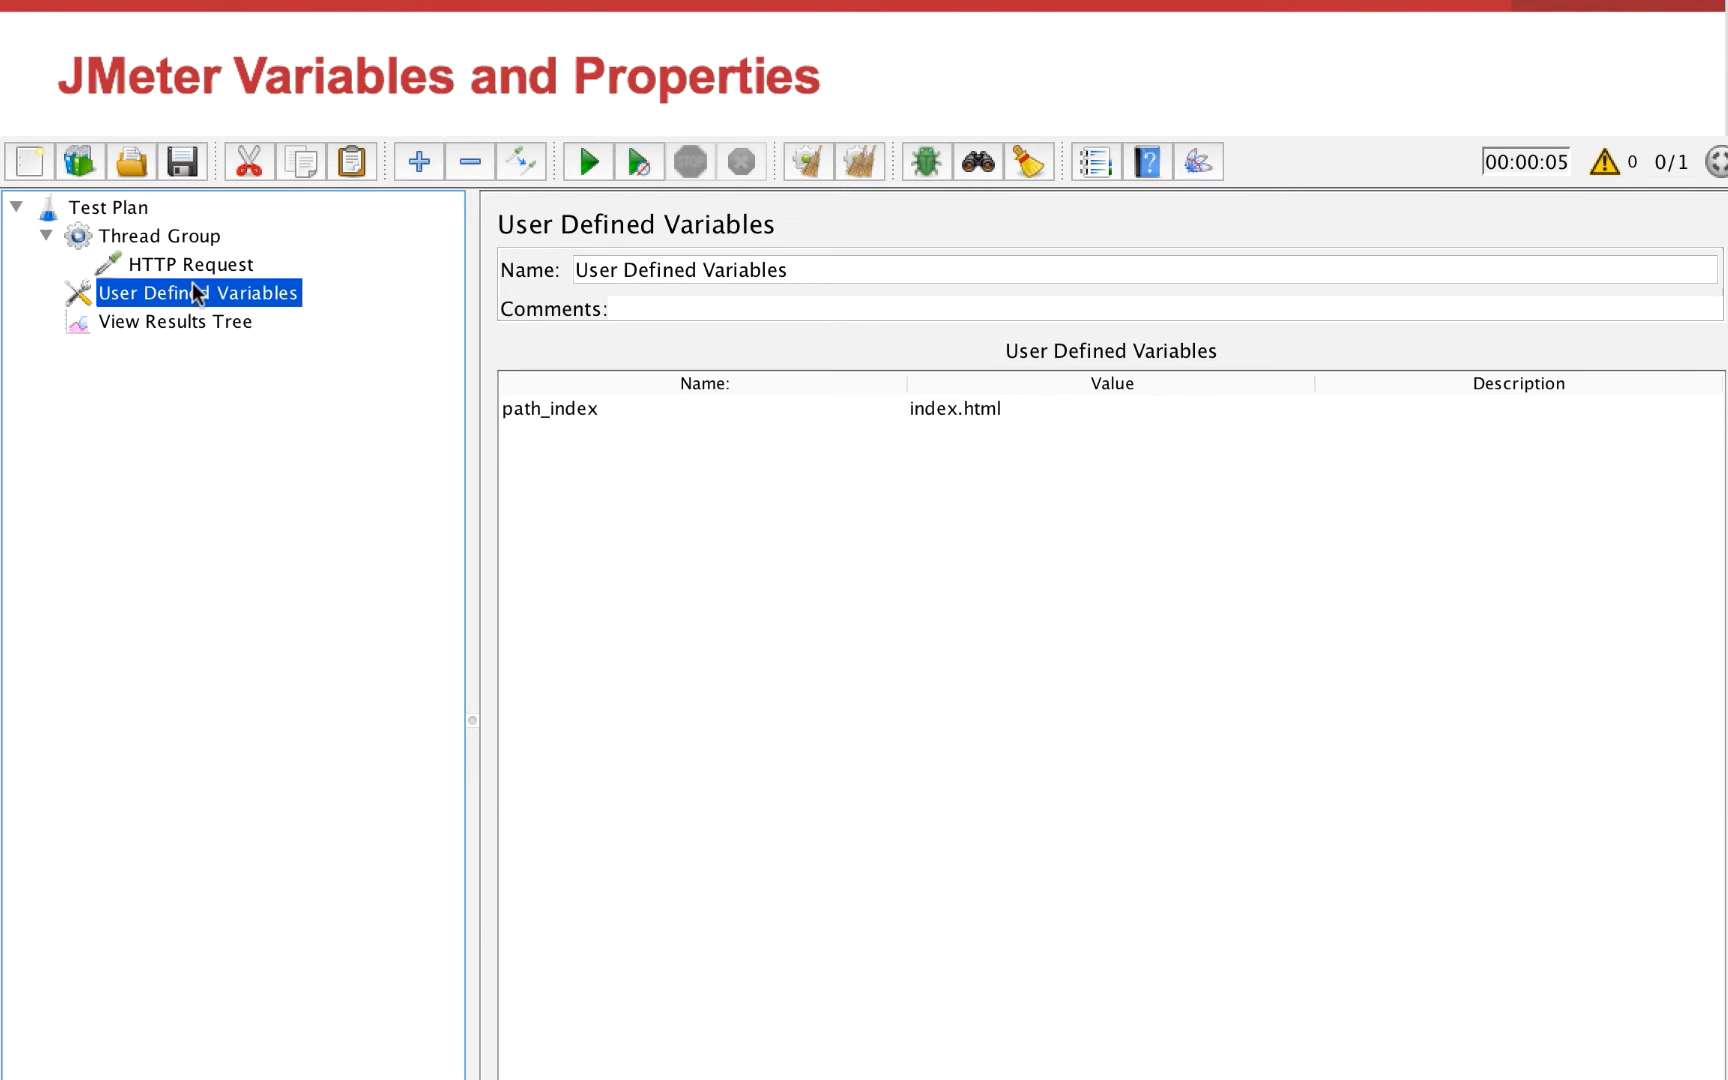
{"action": "left_click_drag", "start_coordinate": [192, 282], "coordinate": [188, 226]}
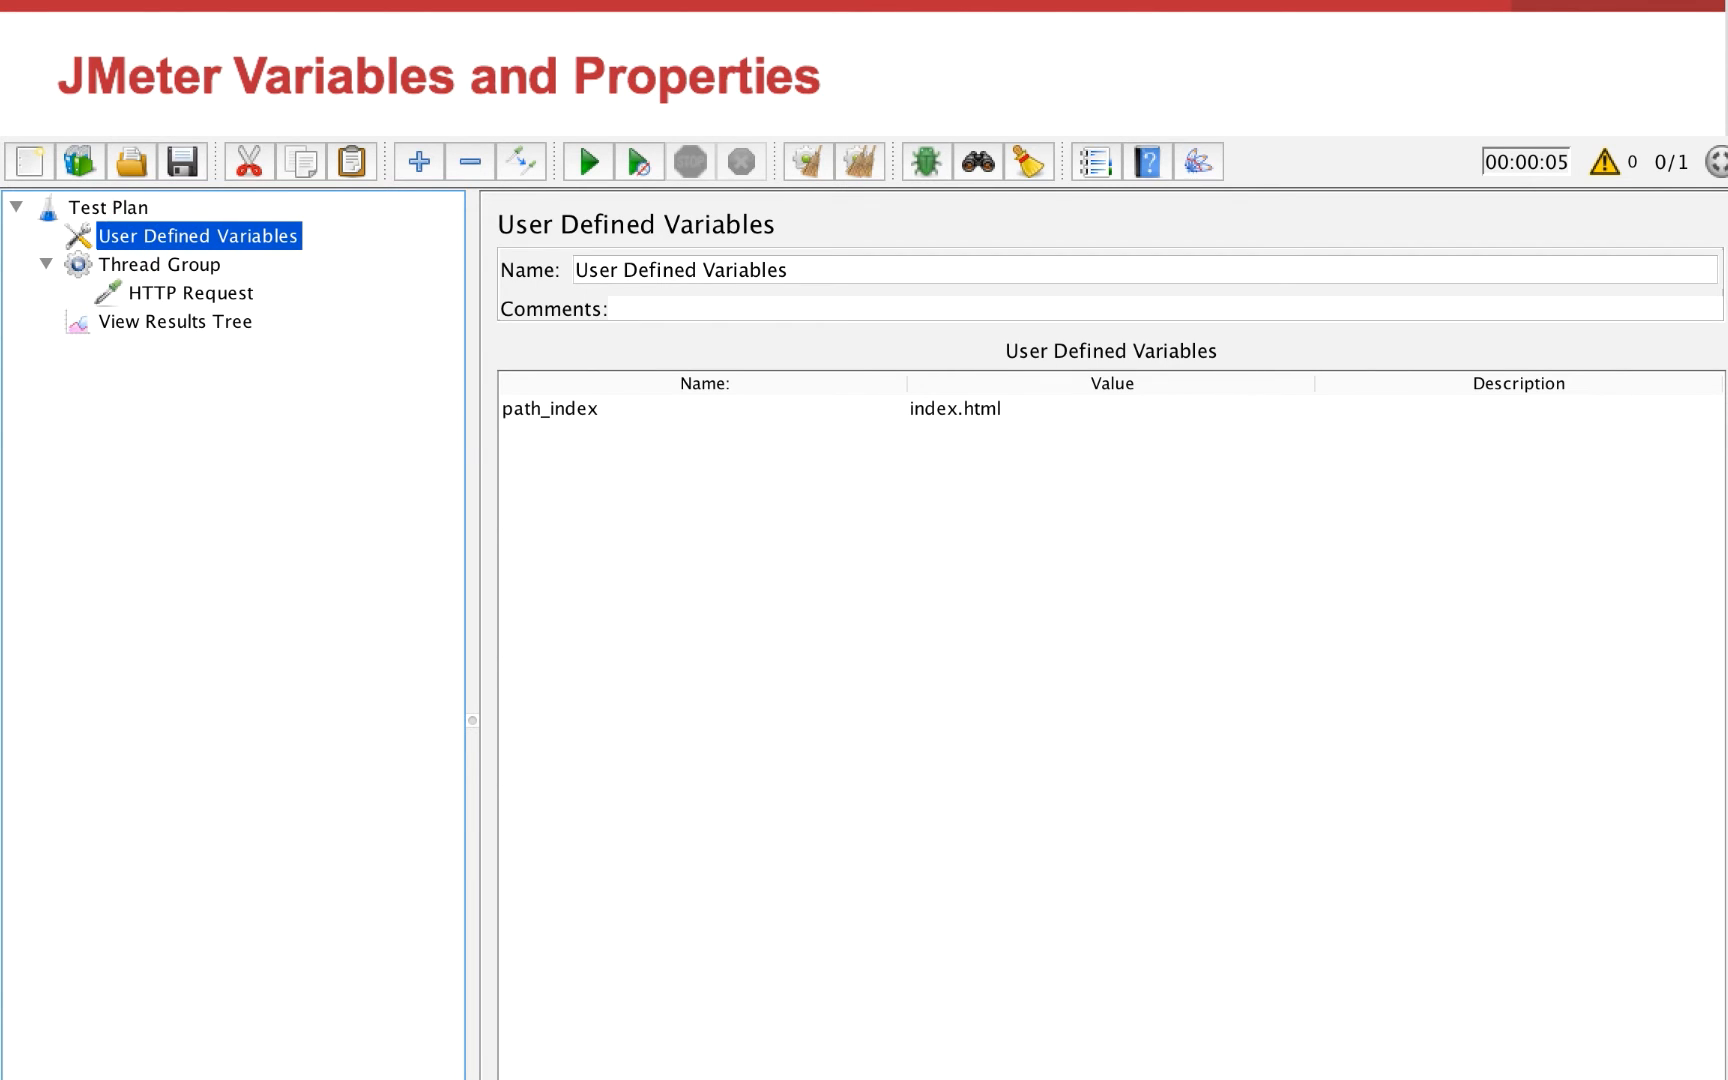
{"action": "left_click", "coordinate": [550, 1078]}
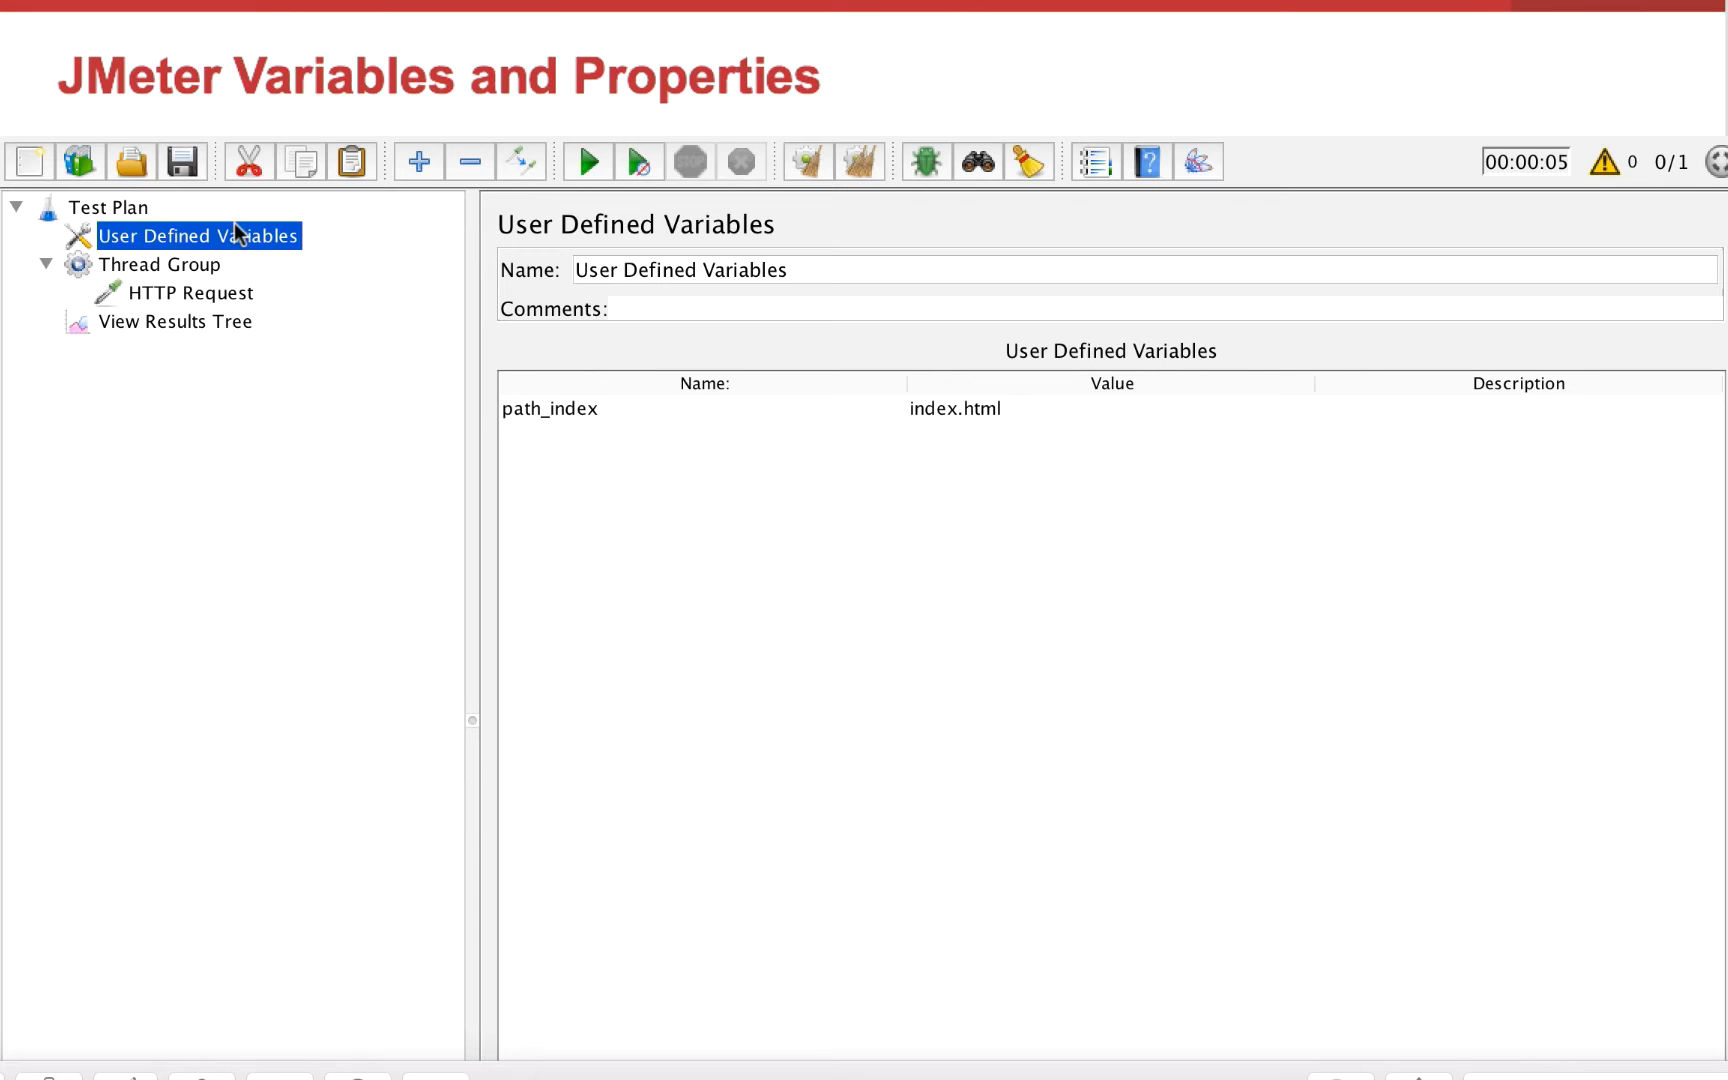
Move the User Defined Variables element into the Thread Group above the HTTP Request, and collapse the Thread Group
{"action": "left_click_drag", "start_coordinate": [223, 231], "coordinate": [239, 269]}
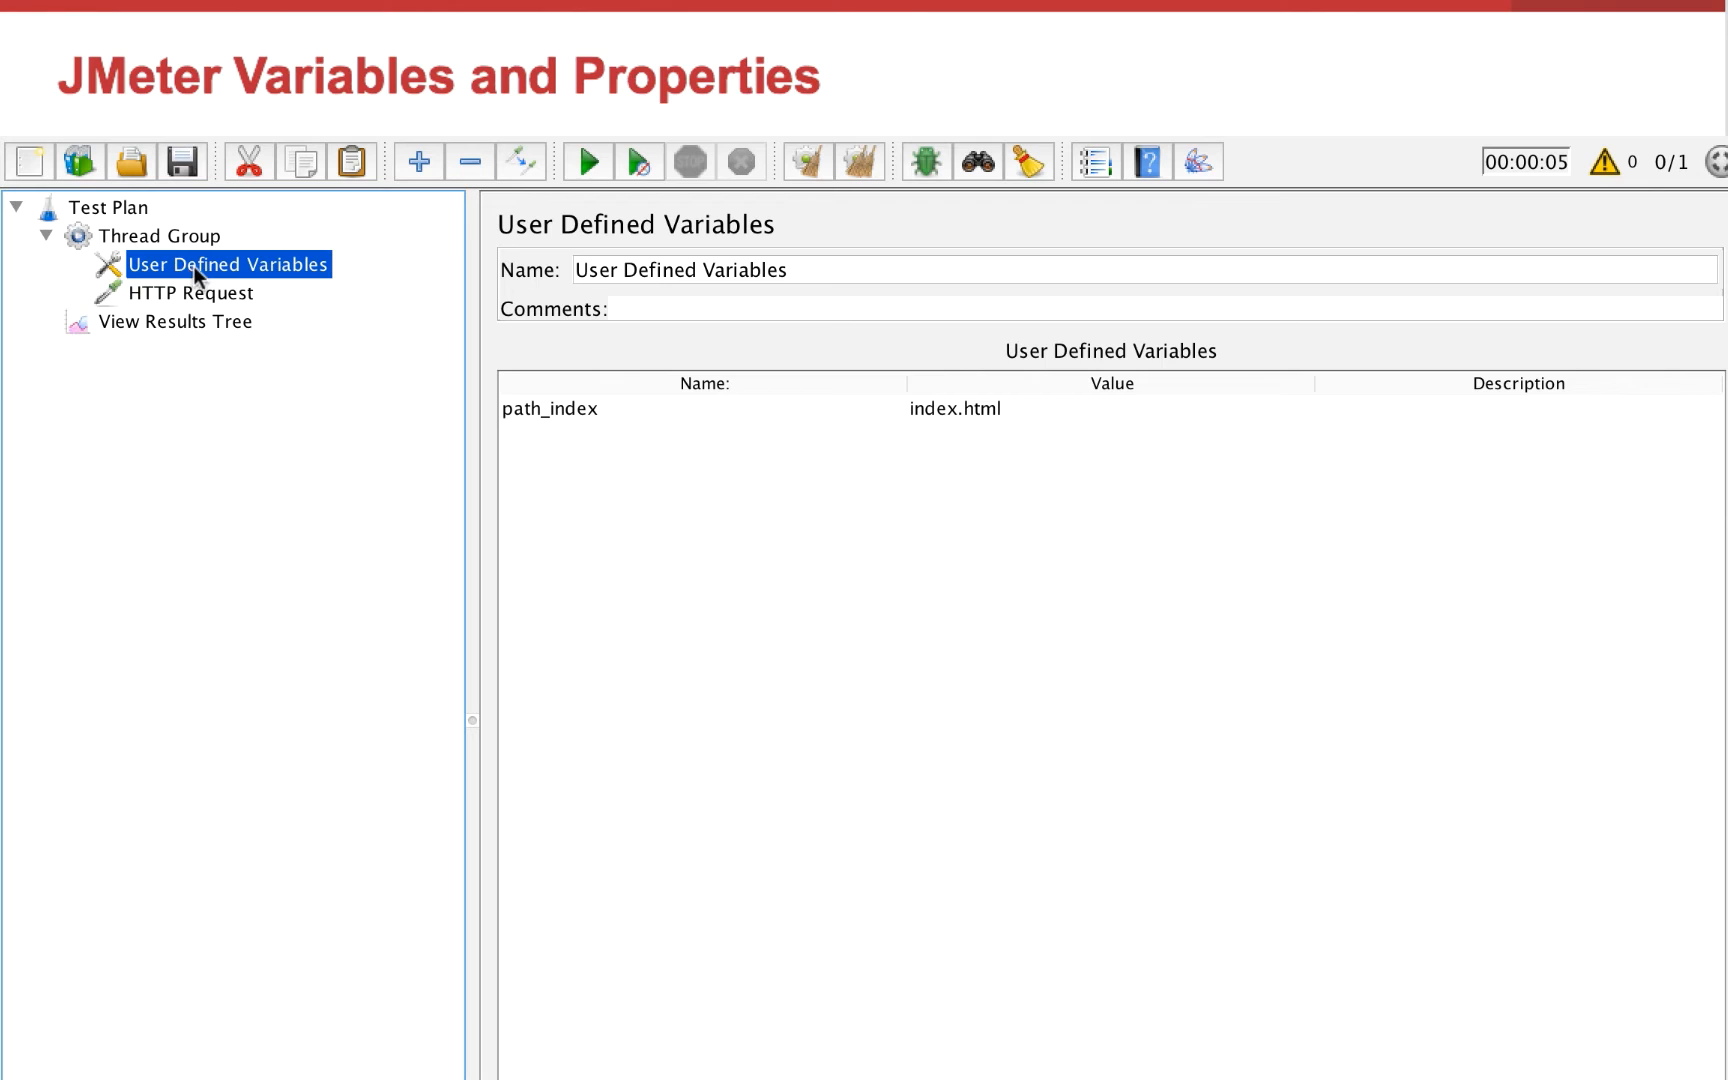
{"action": "left_click", "coordinate": [45, 235]}
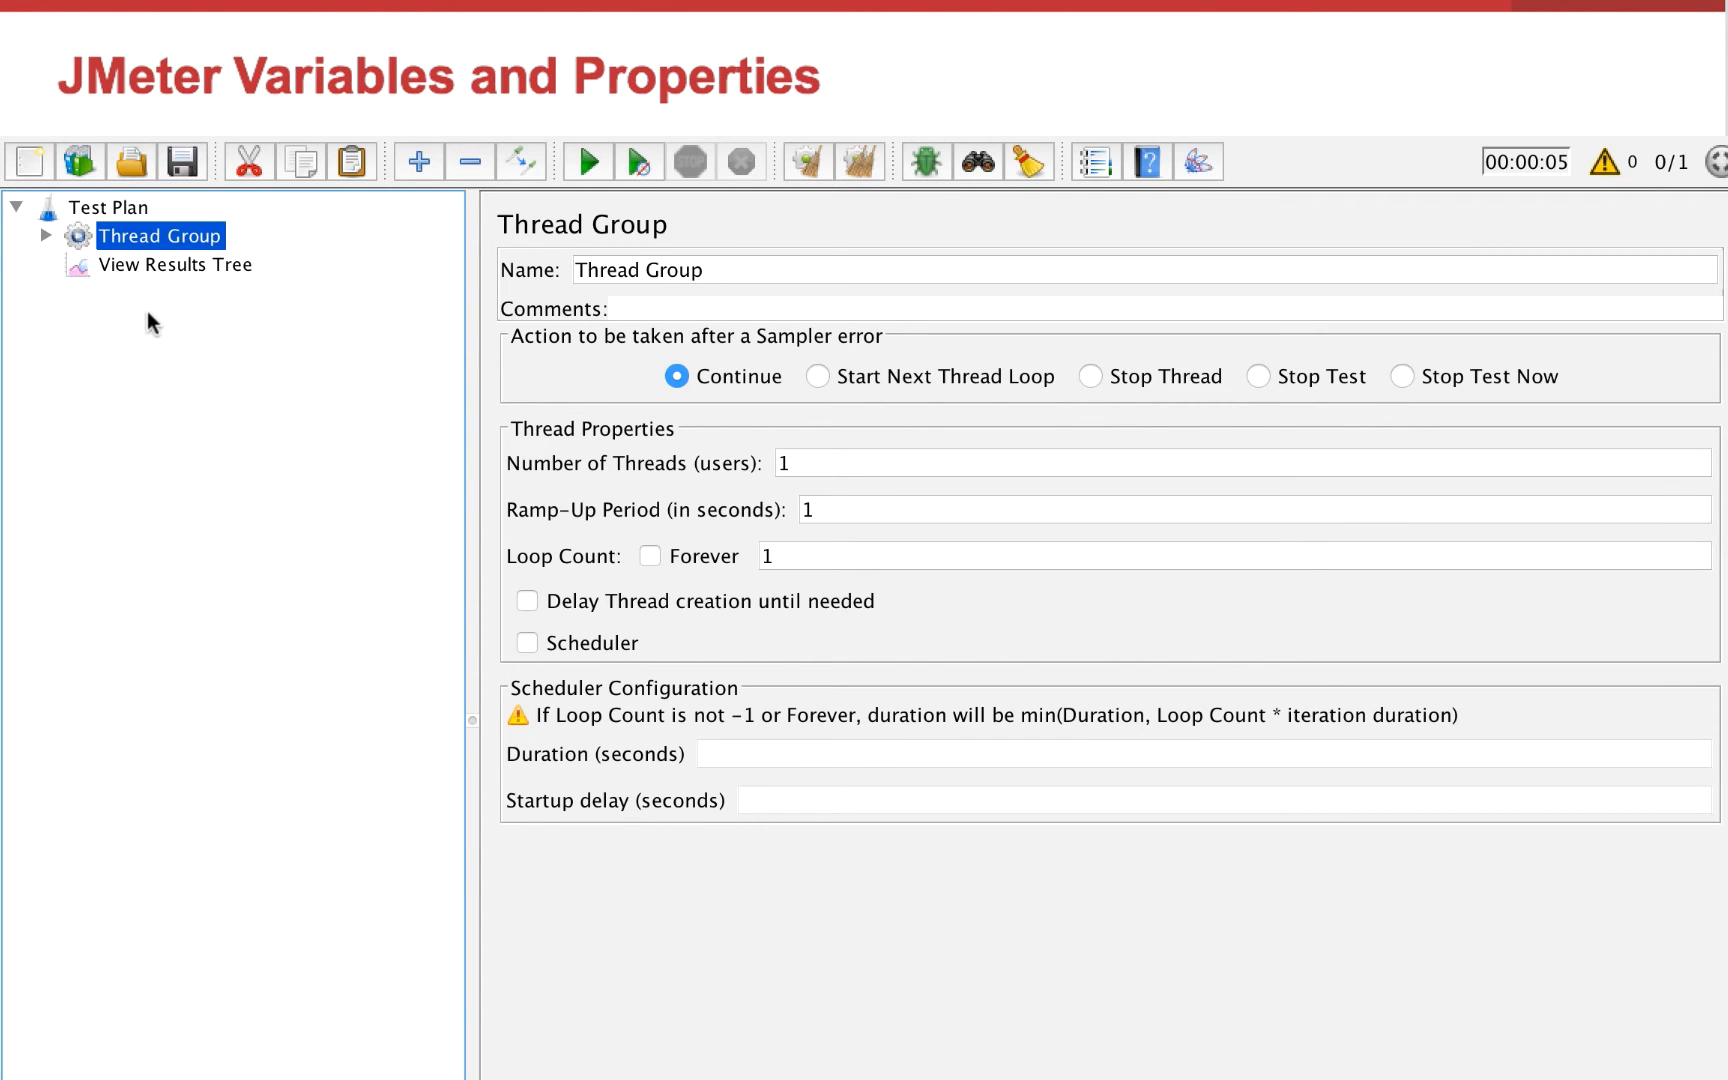
Expand the Thread Group and add a User Parameters pre-processor to it
{"action": "left_click", "coordinate": [50, 233]}
{"action": "left_click", "coordinate": [159, 269]}
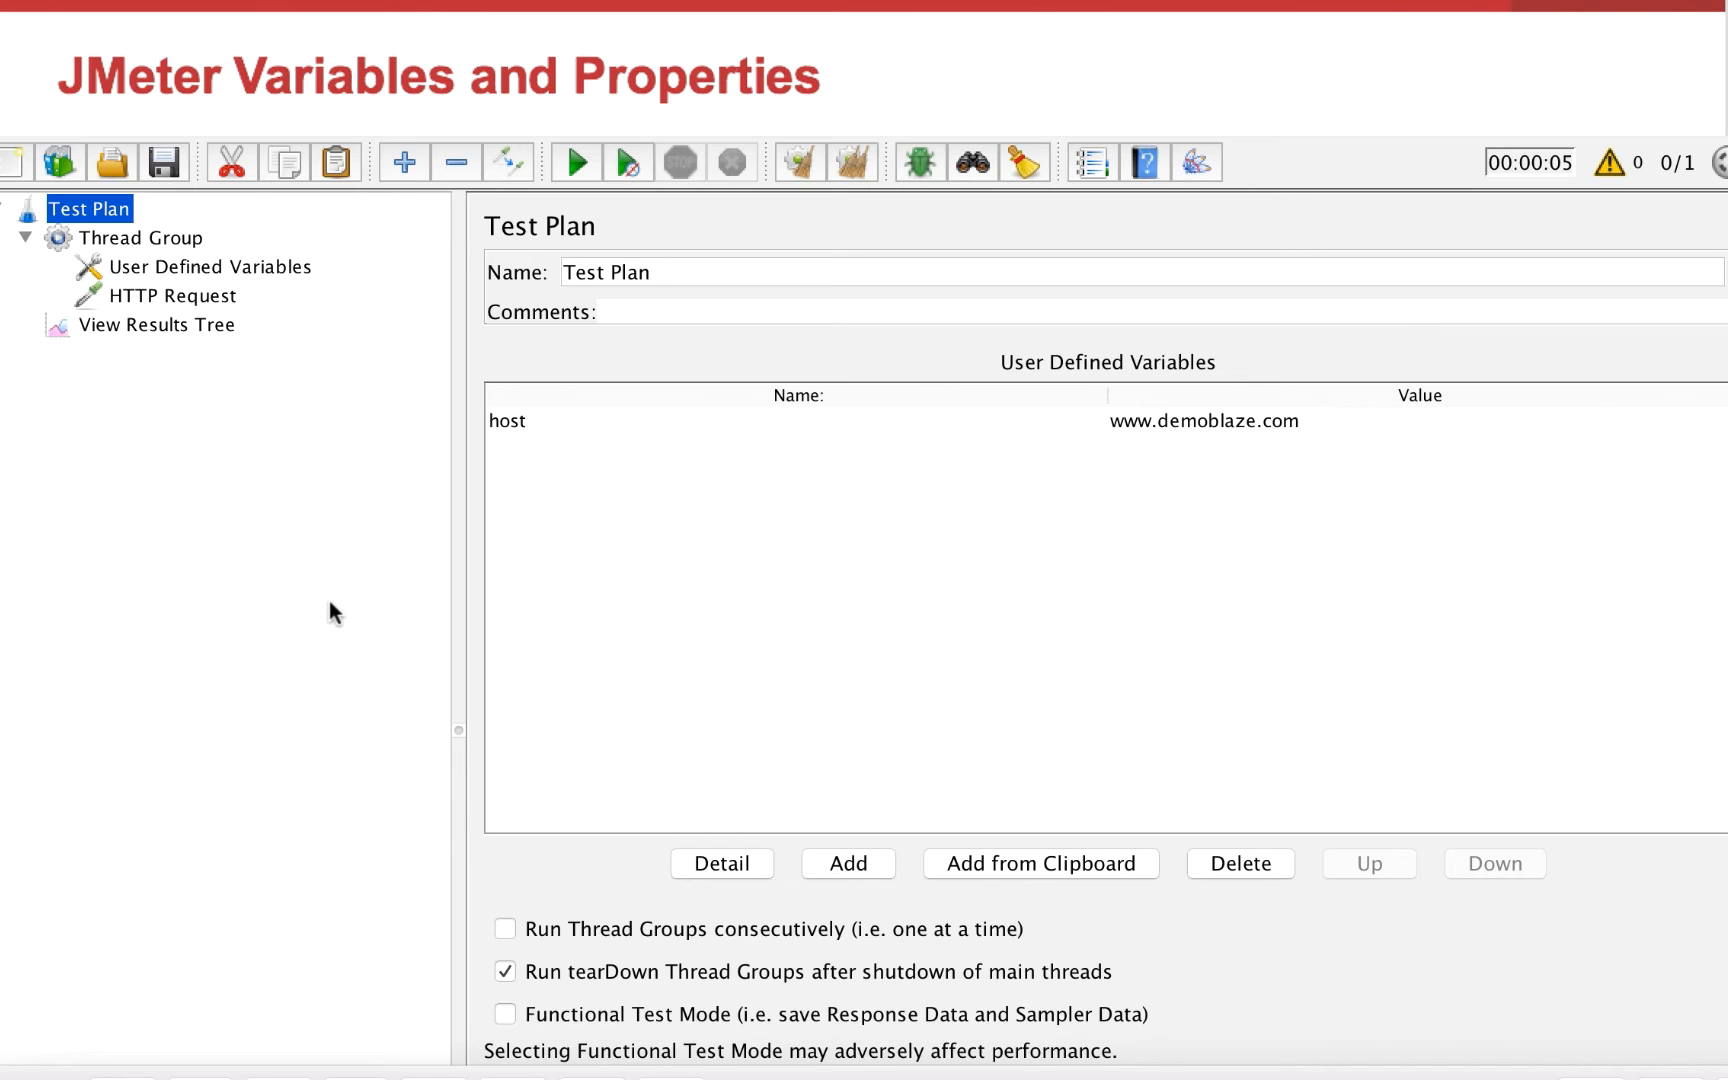
{"action": "left_click", "coordinate": [100, 242]}
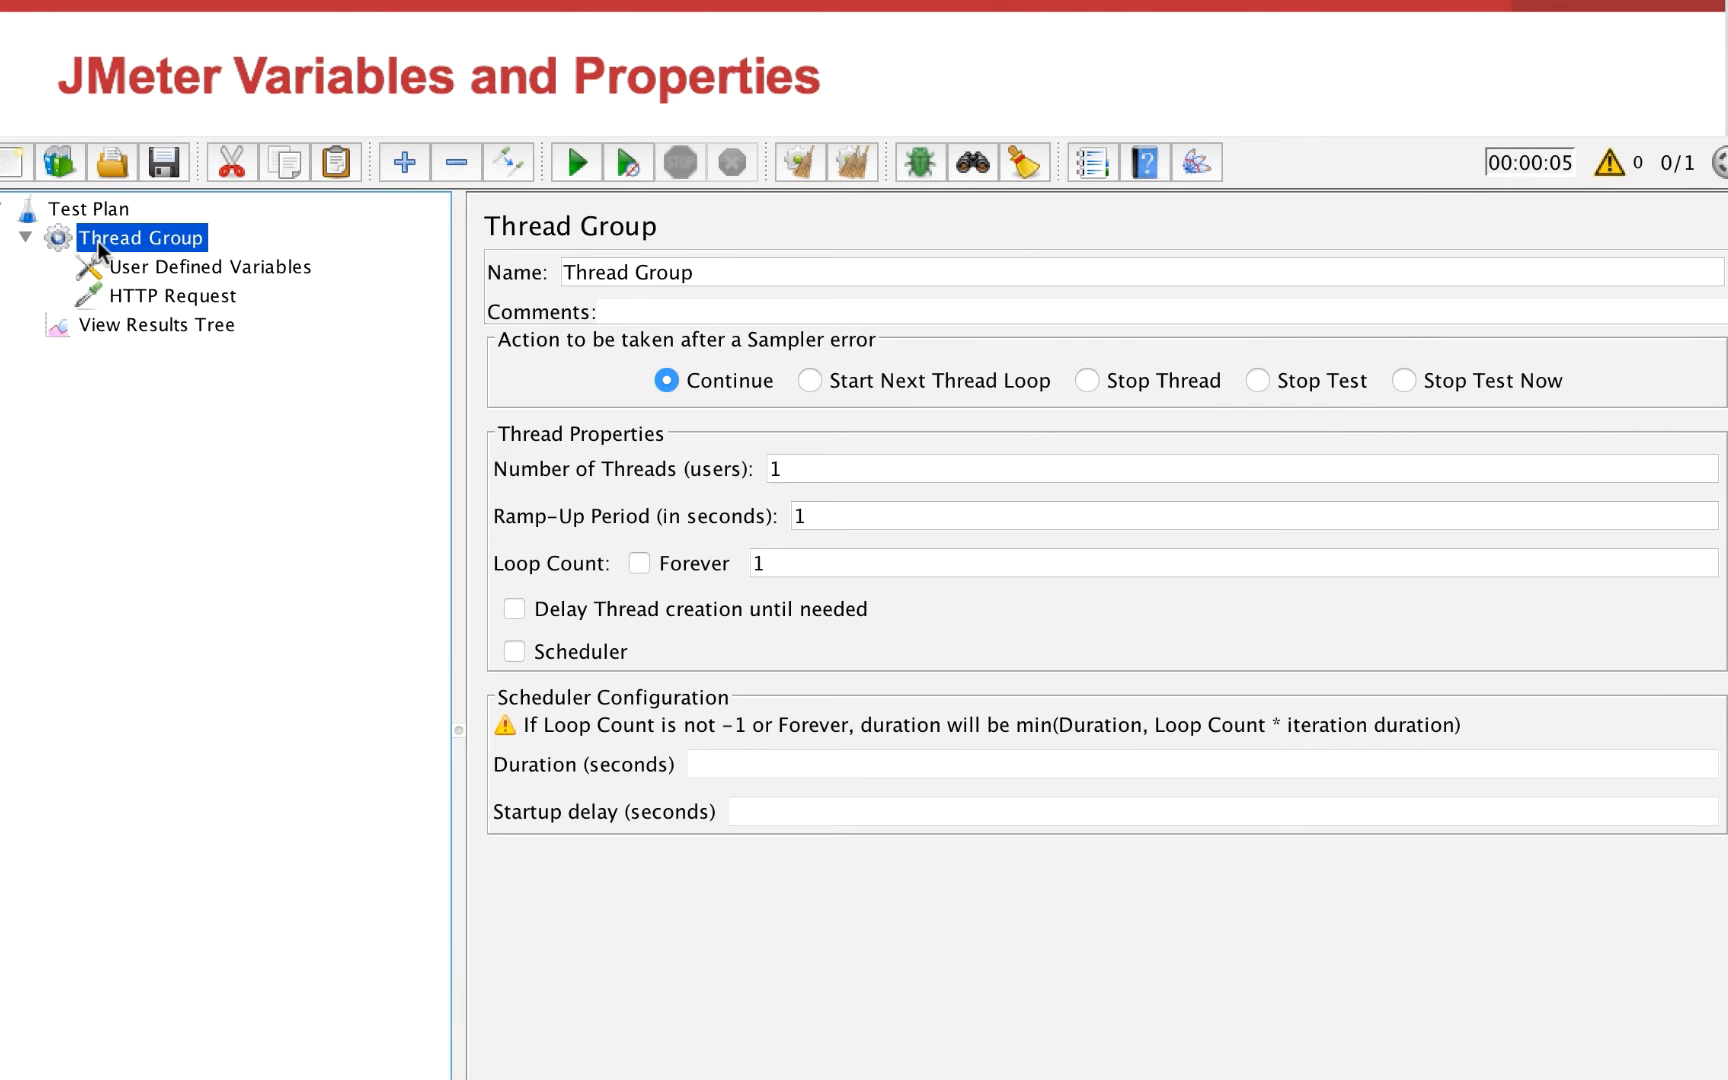
{"action": "right_click", "coordinate": [100, 245]}
{"action": "mouse_move", "coordinate": [150, 265]}
{"action": "mouse_move", "coordinate": [553, 362]}
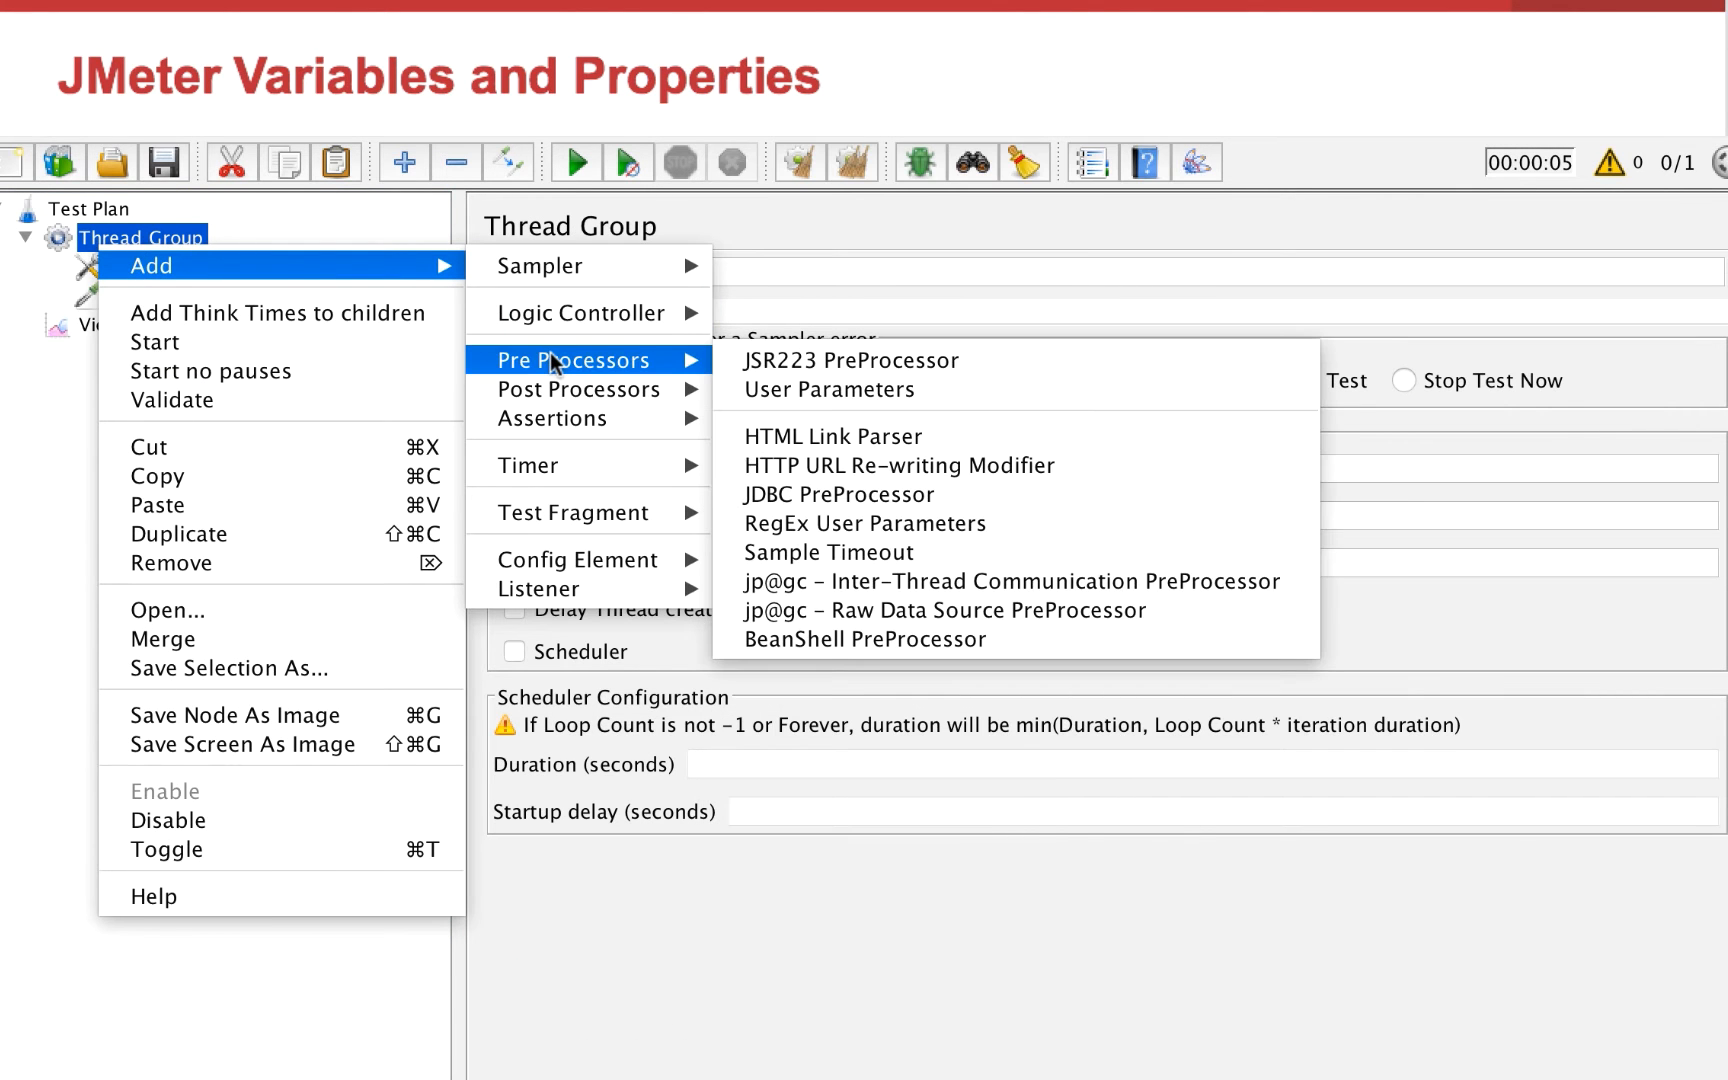
{"action": "left_click", "coordinate": [855, 389]}
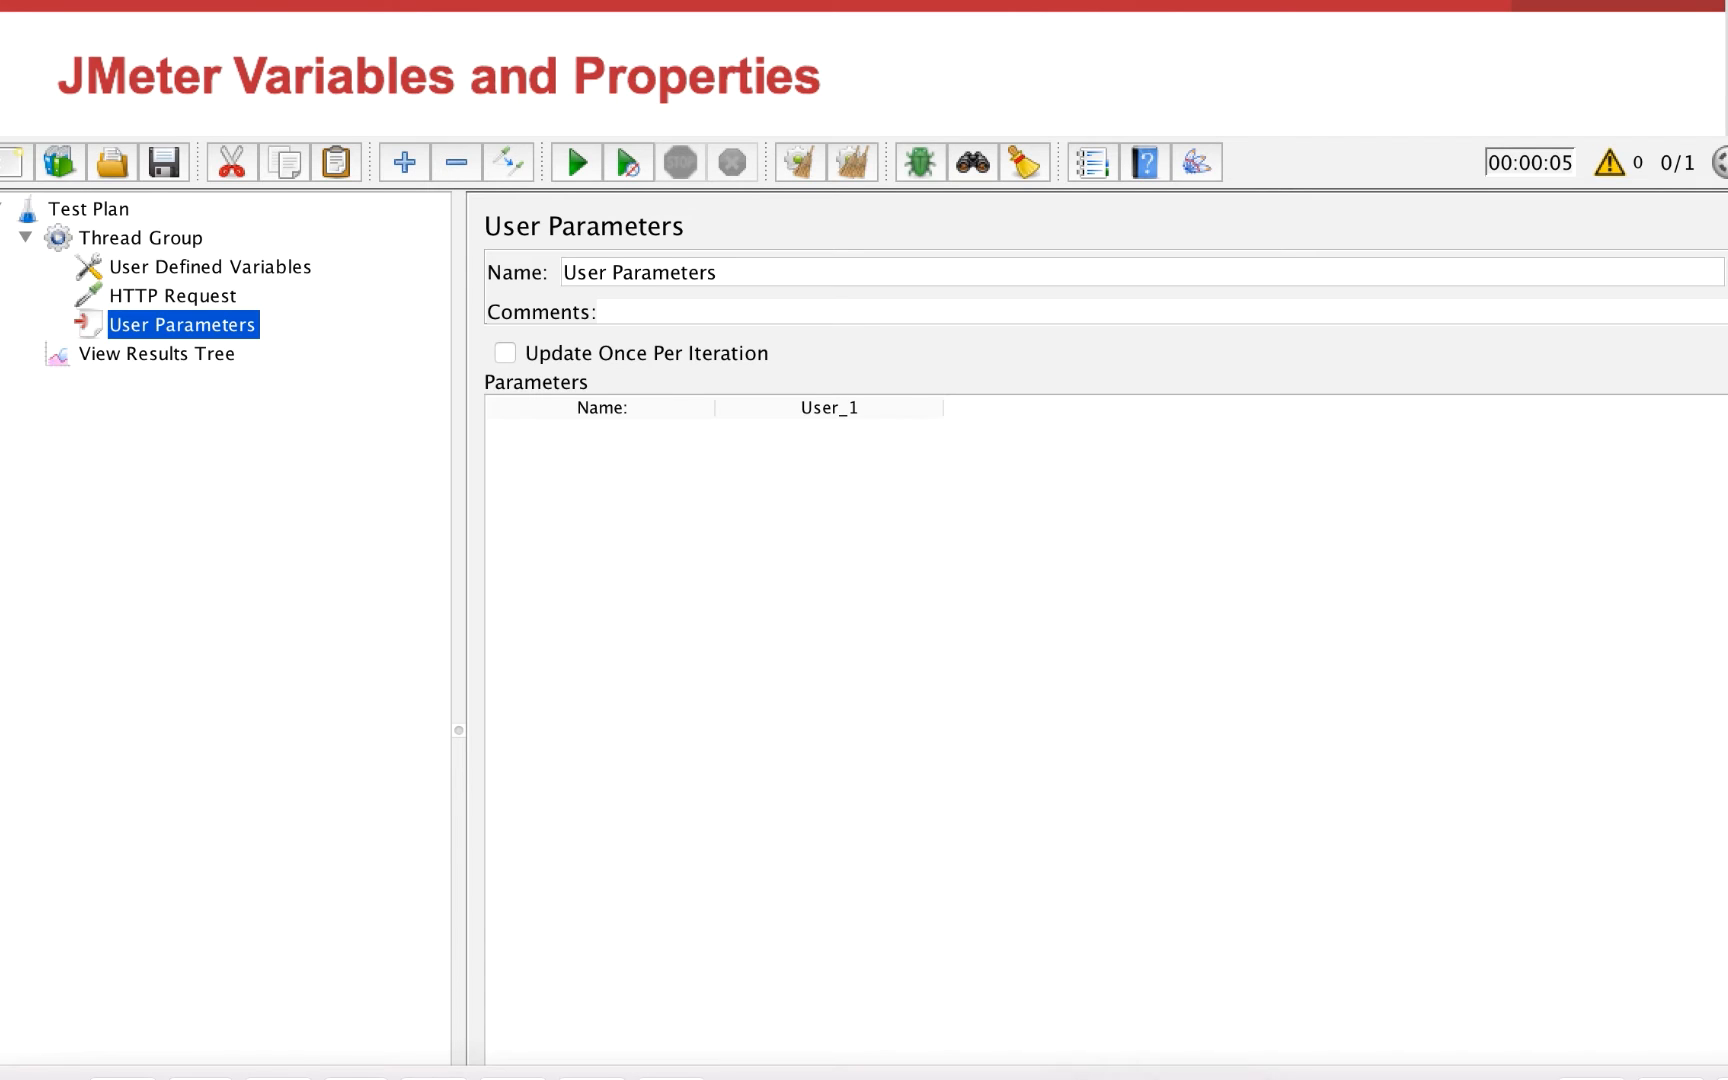
{"action": "left_click", "coordinate": [927, 784]}
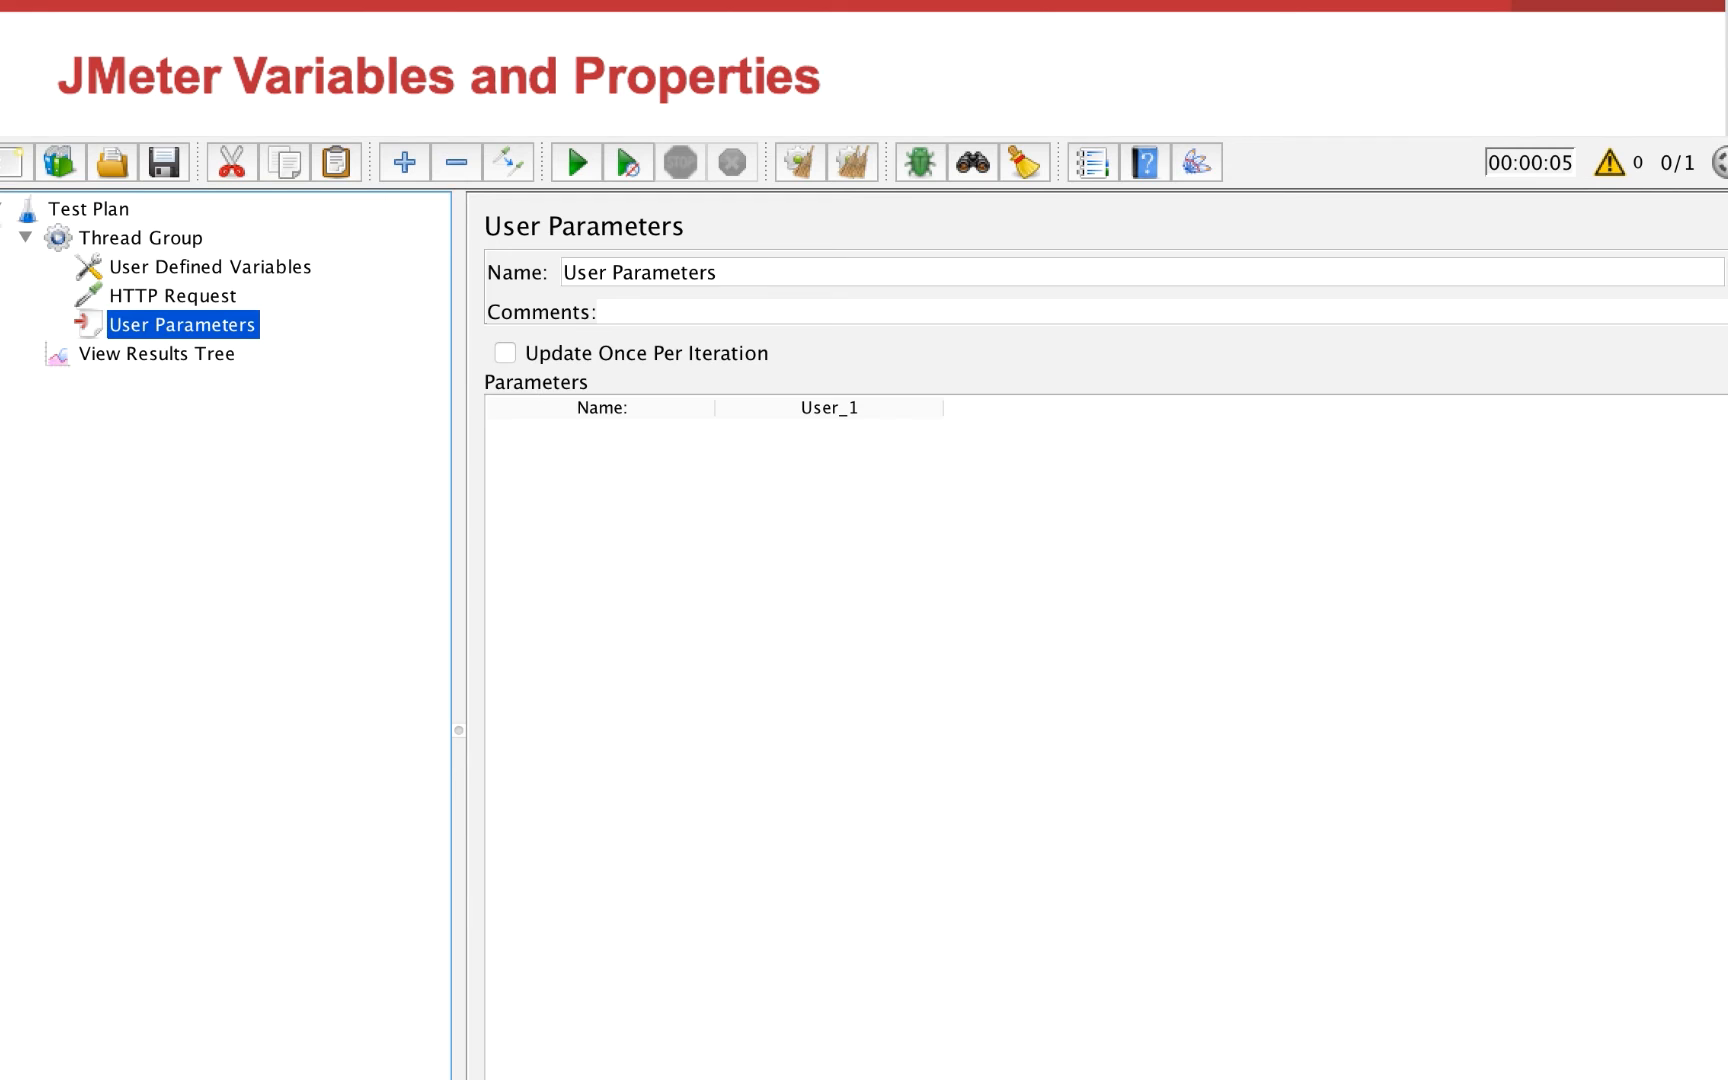
Add a second HTTP Request sampler to the Thread Group
{"action": "left_click", "coordinate": [204, 292]}
{"action": "right_click", "coordinate": [204, 292]}
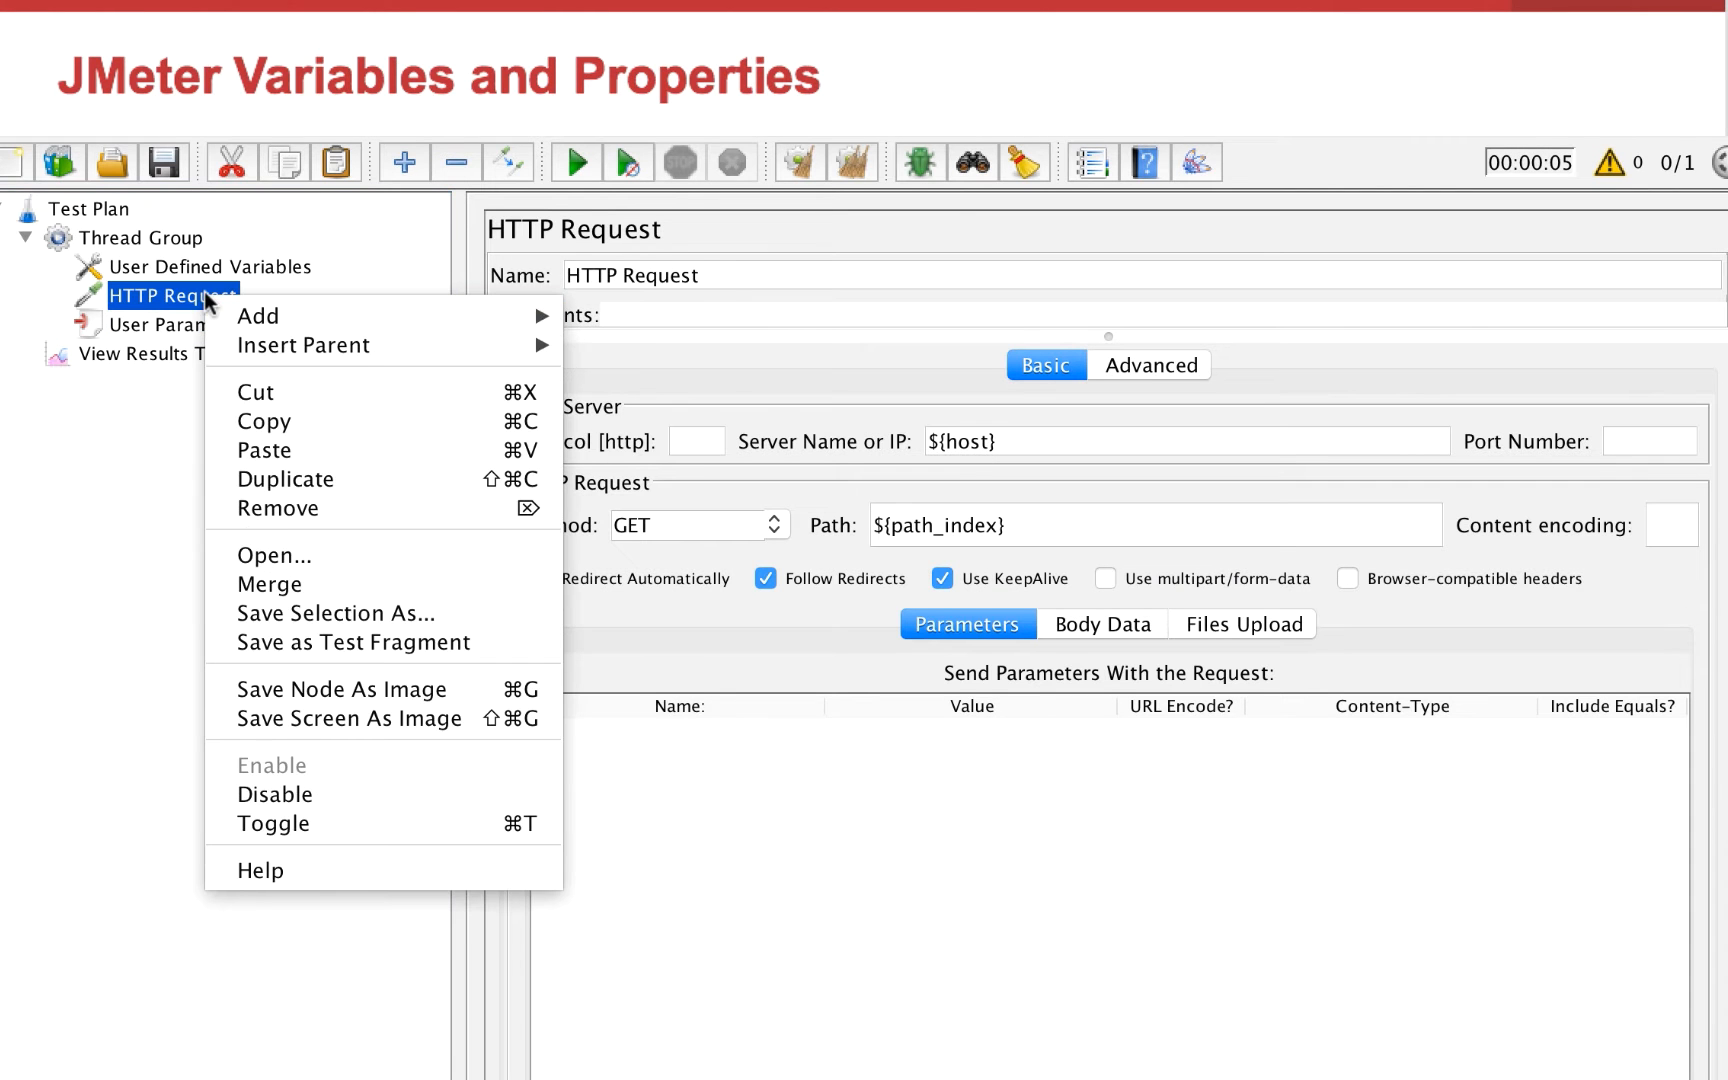
{"action": "right_click", "coordinate": [171, 240]}
{"action": "mouse_move", "coordinate": [215, 266]}
{"action": "mouse_move", "coordinate": [617, 266]}
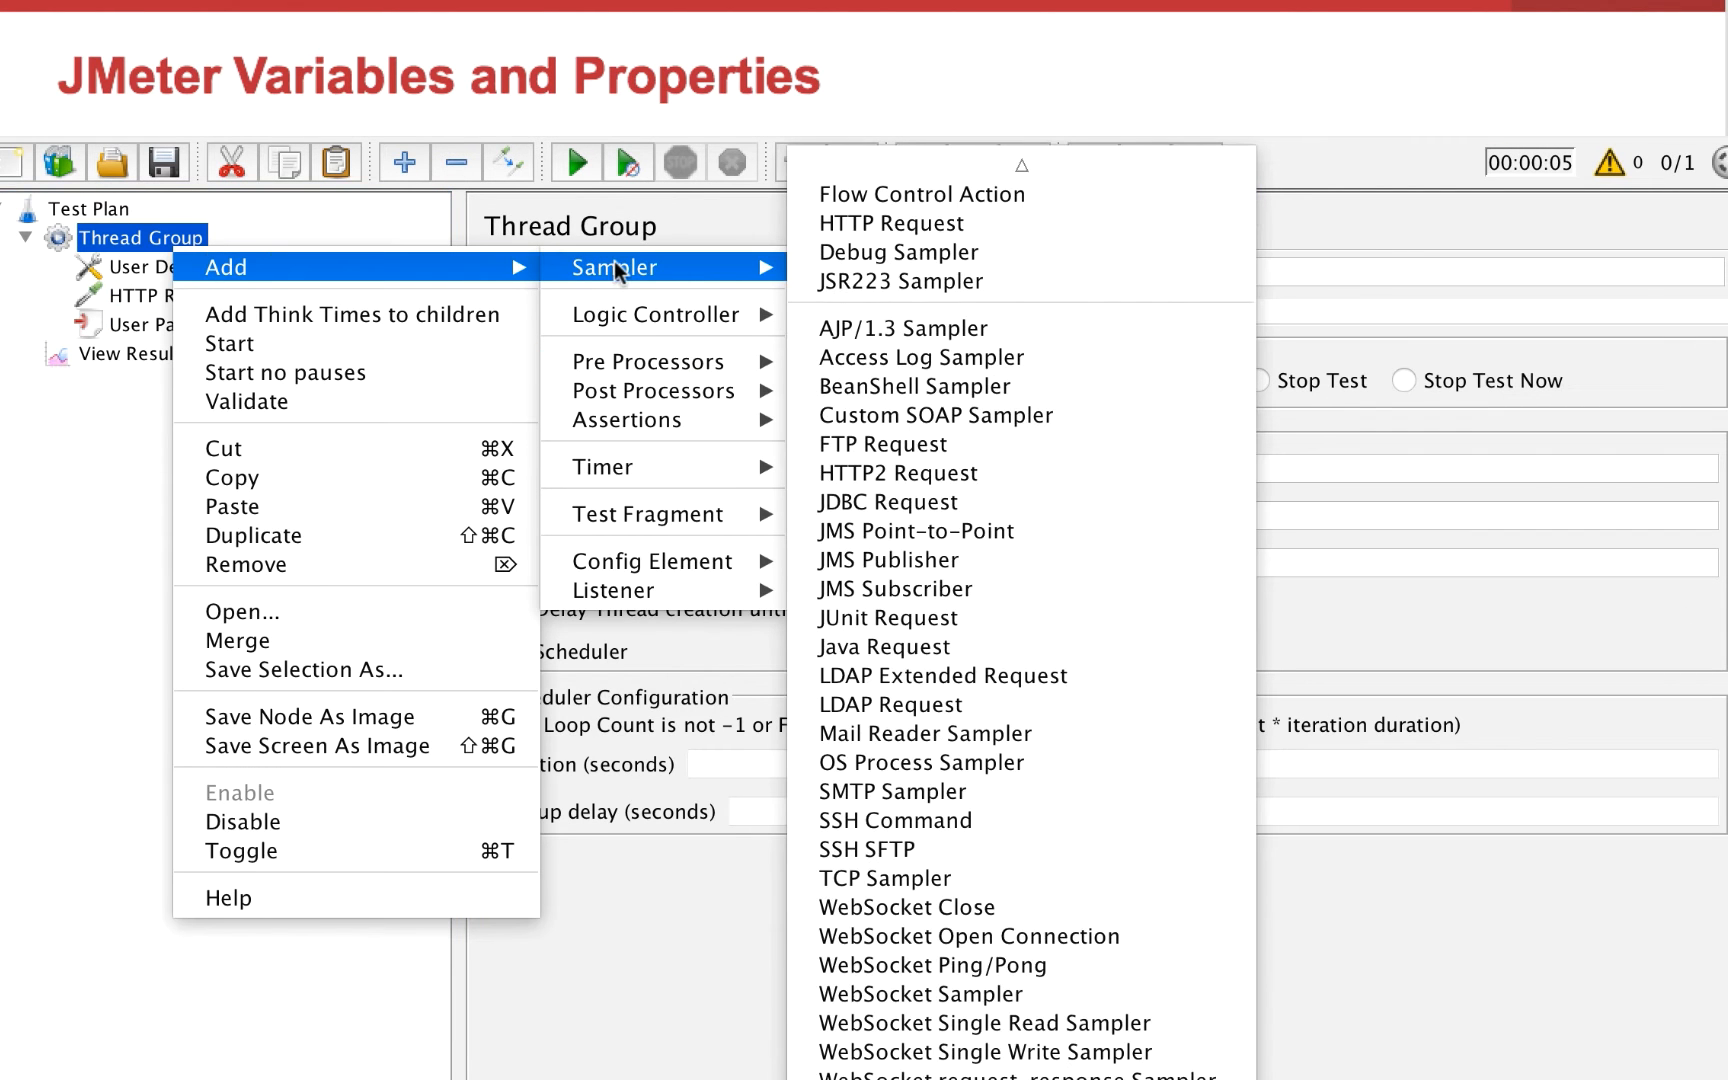
{"action": "left_click", "coordinate": [1010, 244]}
Rename the first HTTP Request to homepage and the second one to view product
{"action": "triple_click", "coordinate": [730, 275]}
{"action": "type", "text": "homepage"}
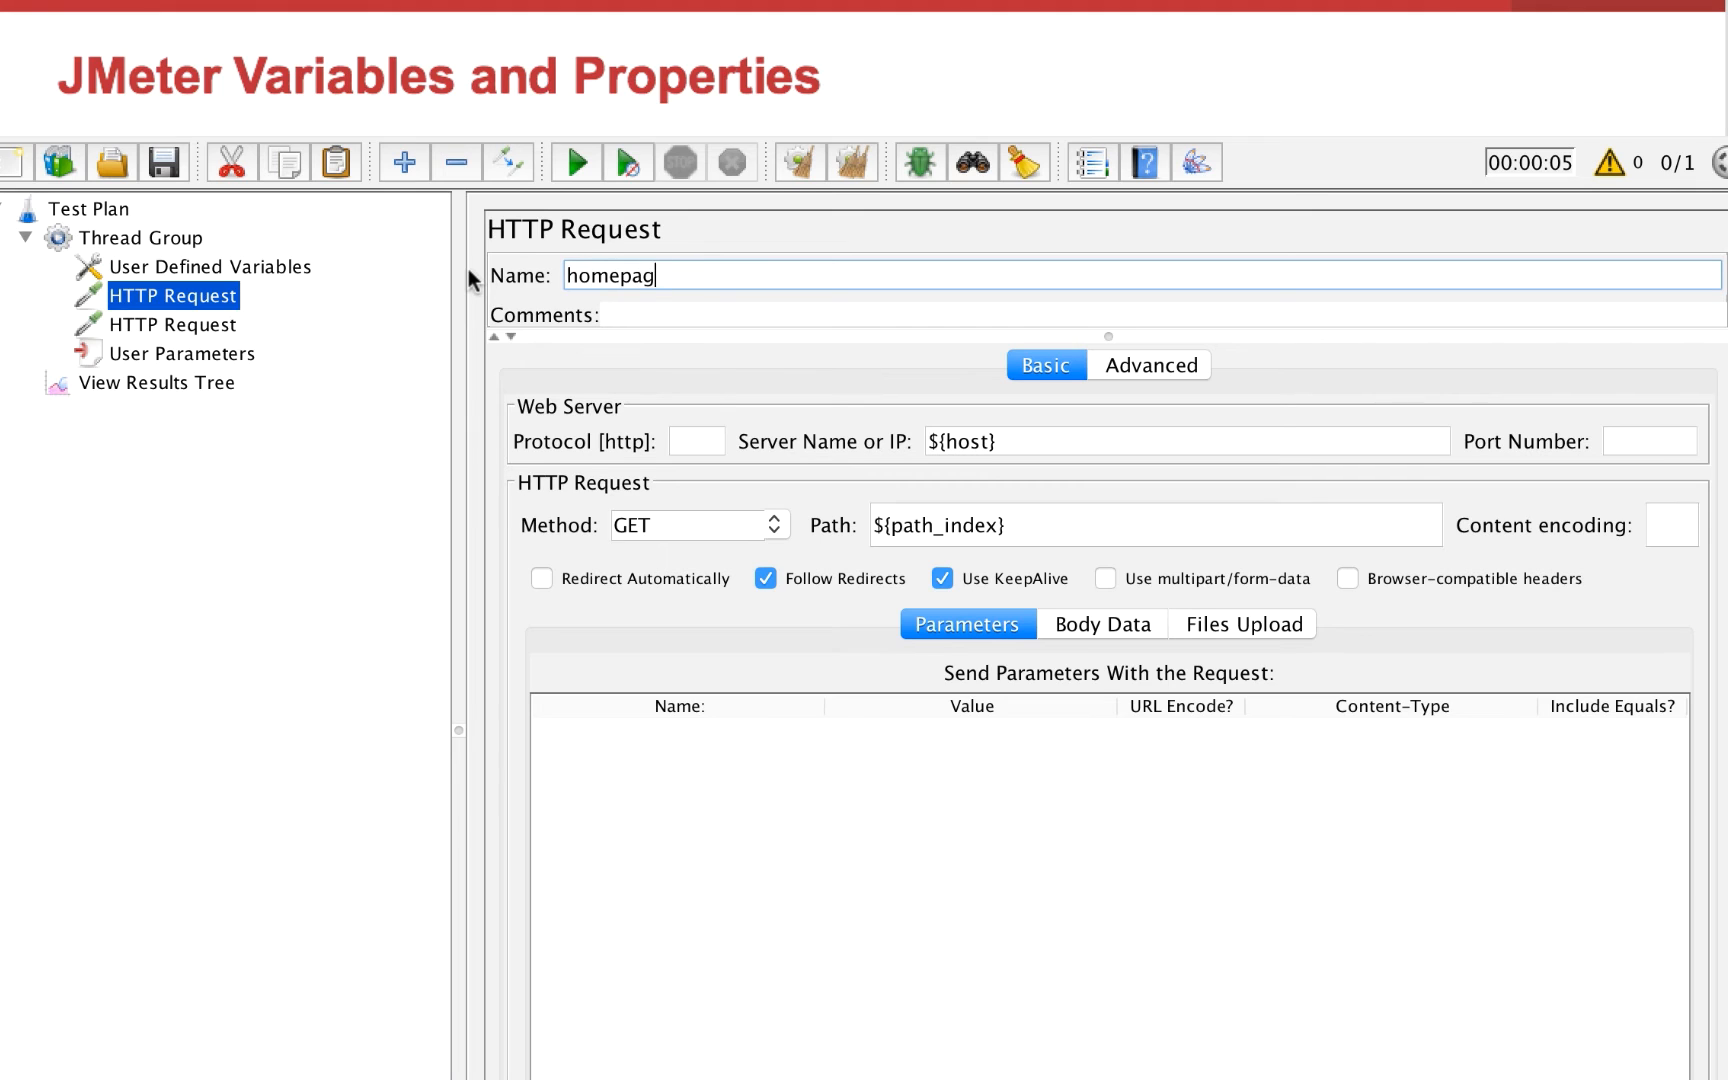
{"action": "triple_click", "coordinate": [774, 284]}
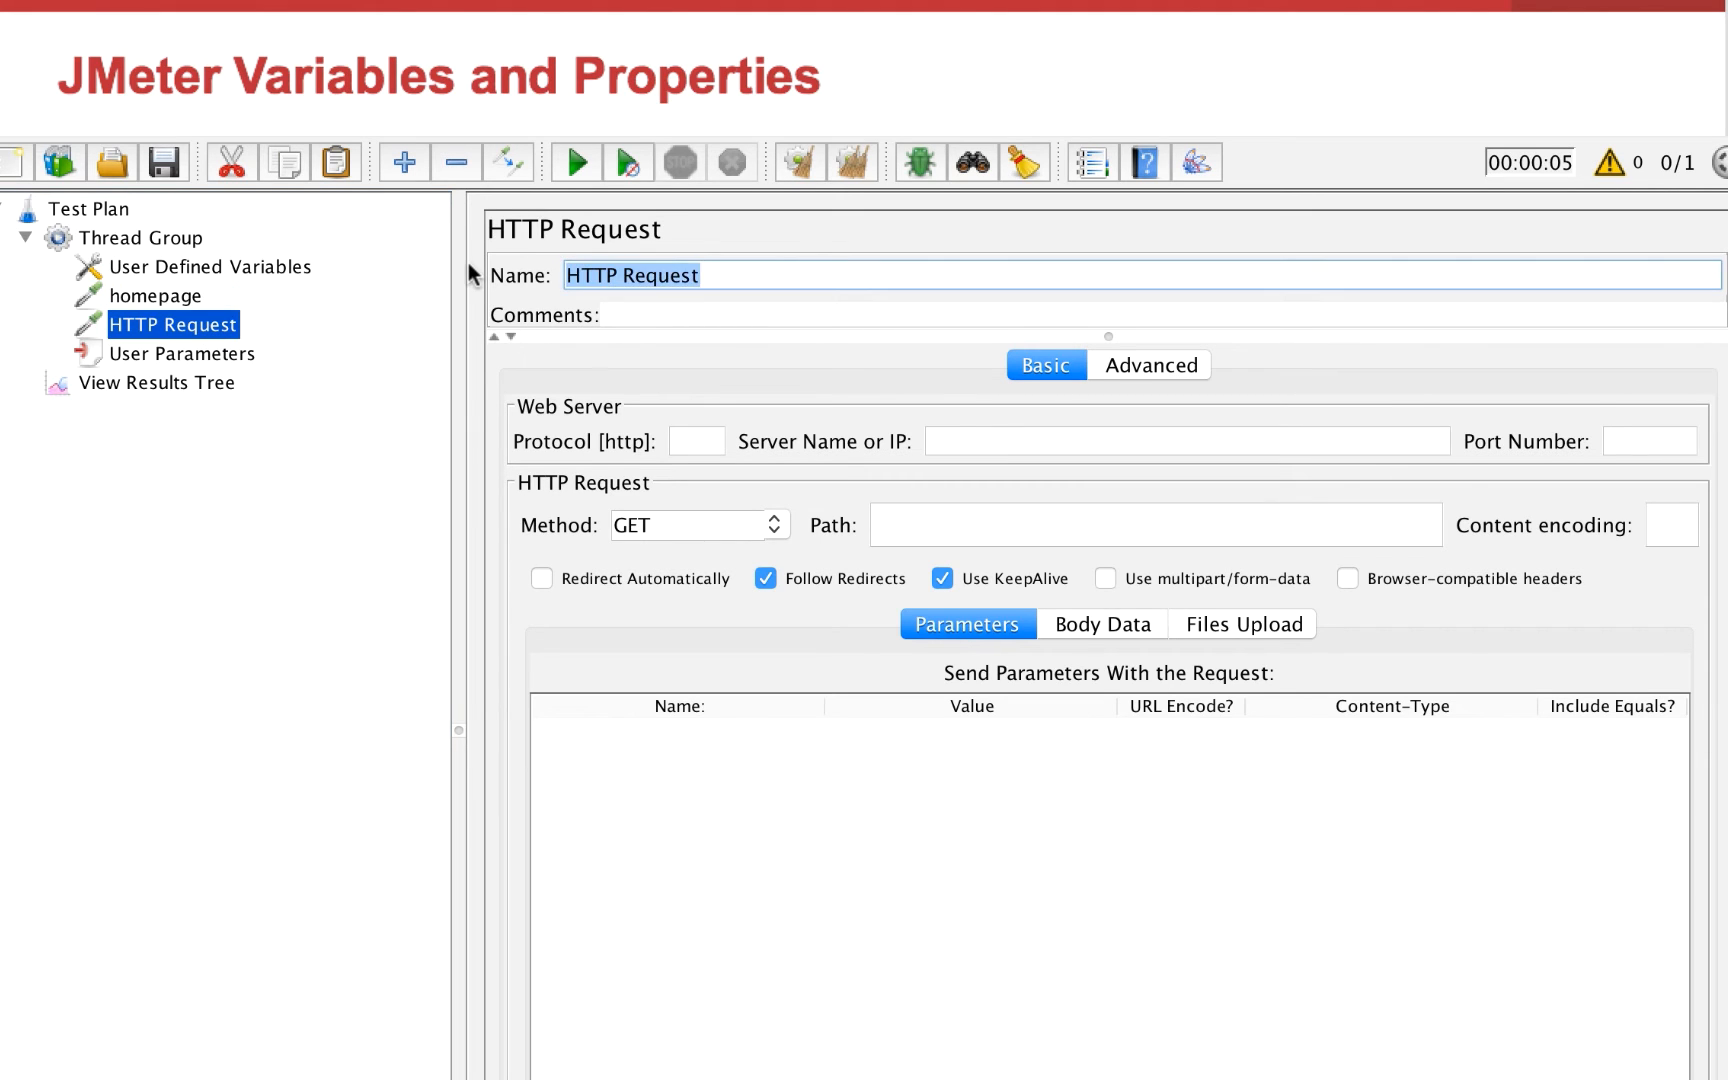
{"action": "type", "text": "view product"}
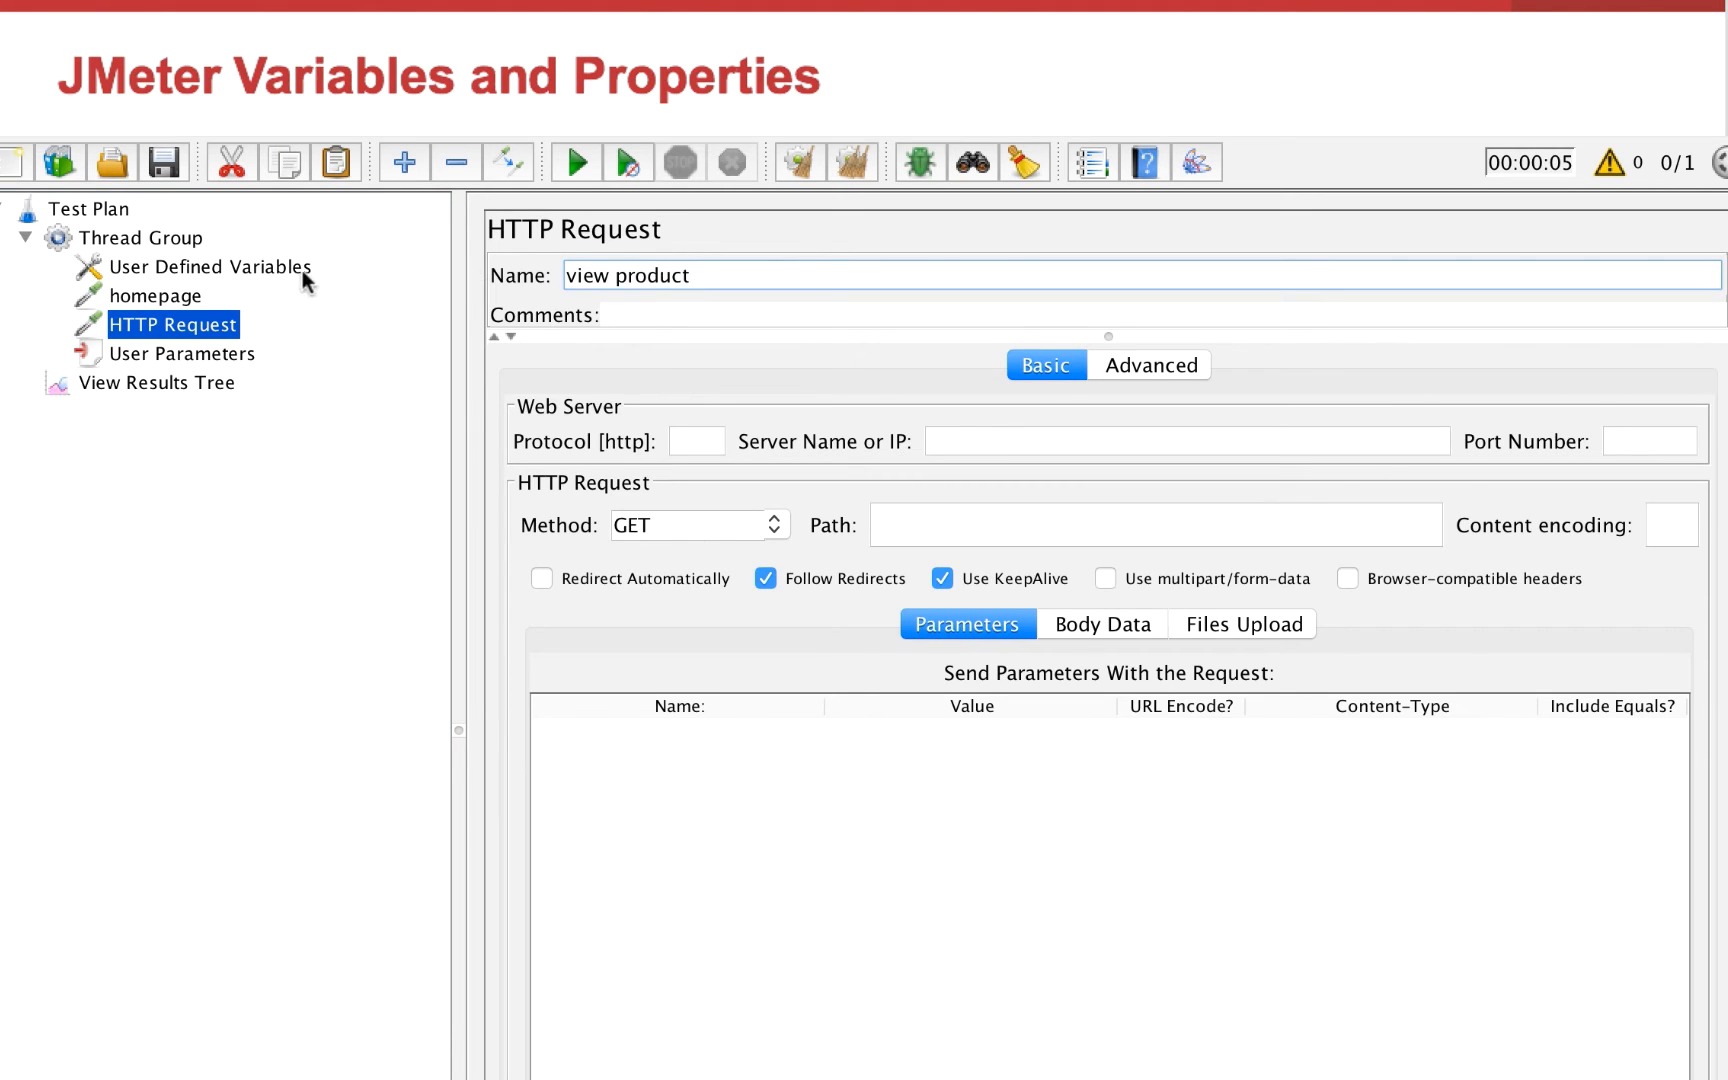
Copy the server name ${host} from the homepage request into the view product request
{"action": "left_click", "coordinate": [170, 295]}
{"action": "left_click_drag", "start_coordinate": [1092, 440], "coordinate": [887, 444]}
{"action": "key", "text": "ctrl+c"}
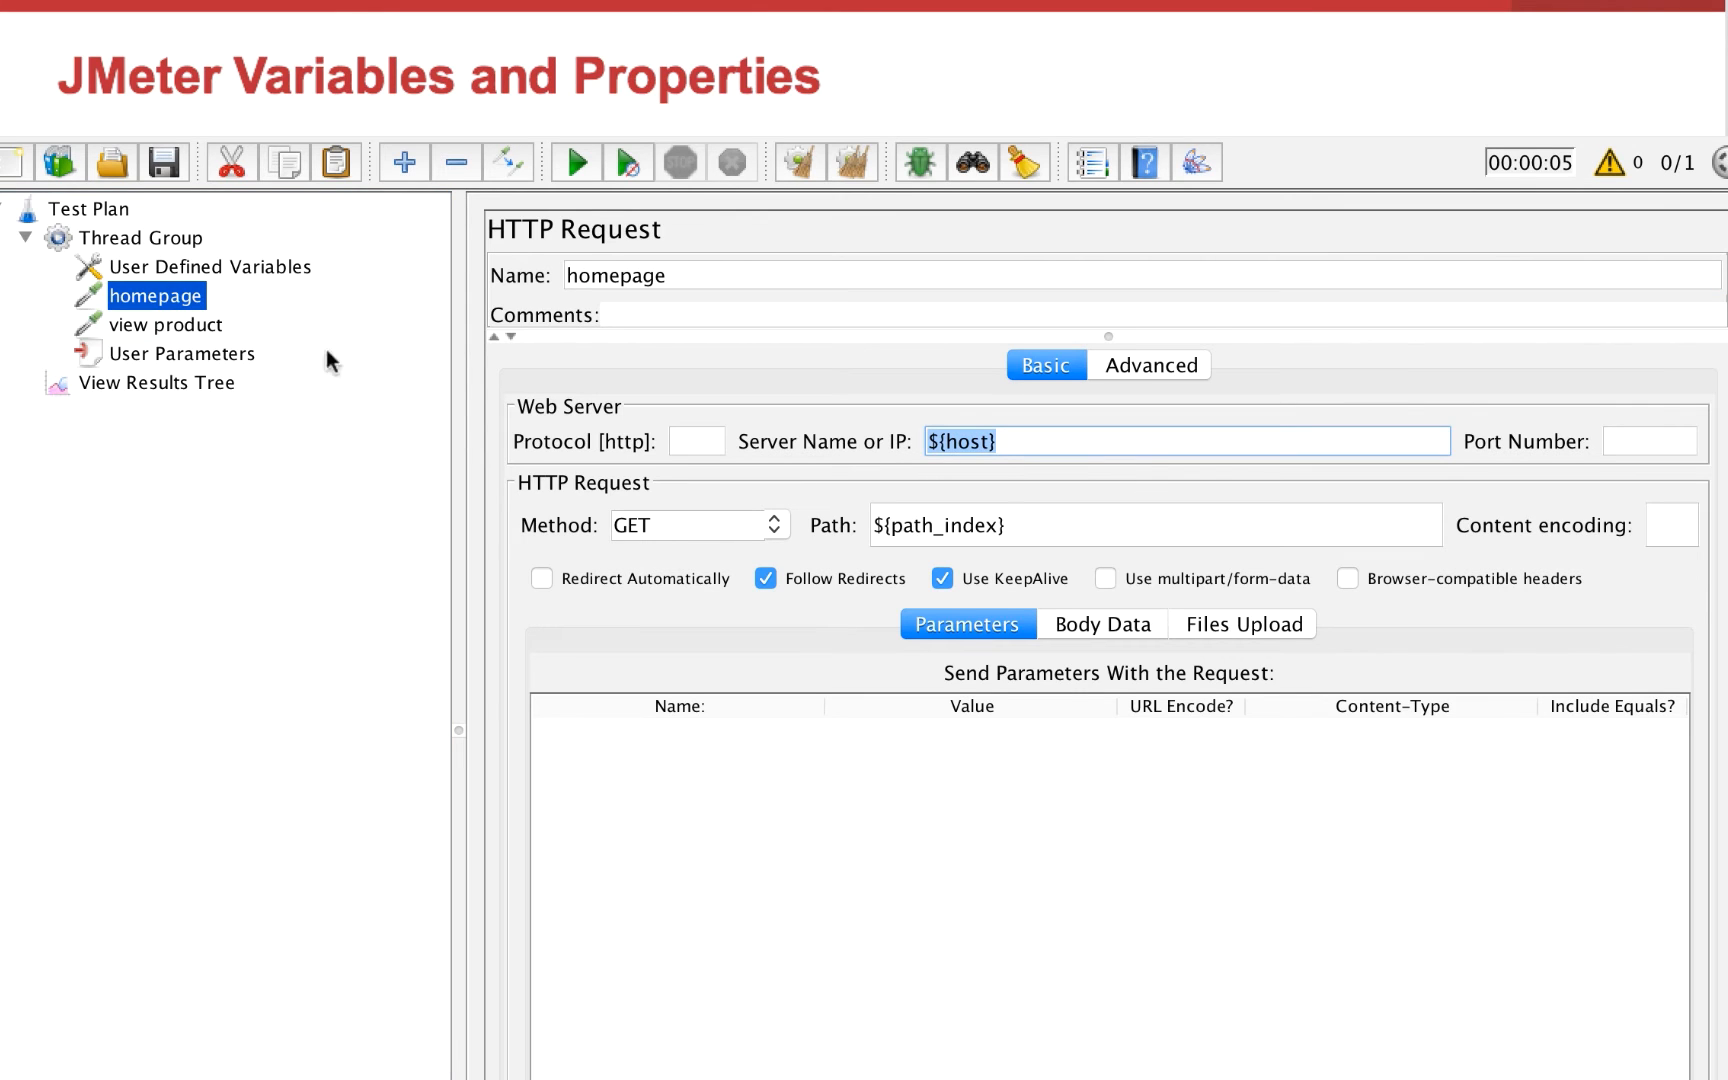
{"action": "left_click", "coordinate": [193, 324]}
{"action": "left_click", "coordinate": [1105, 438]}
{"action": "key", "text": "ctrl+v"}
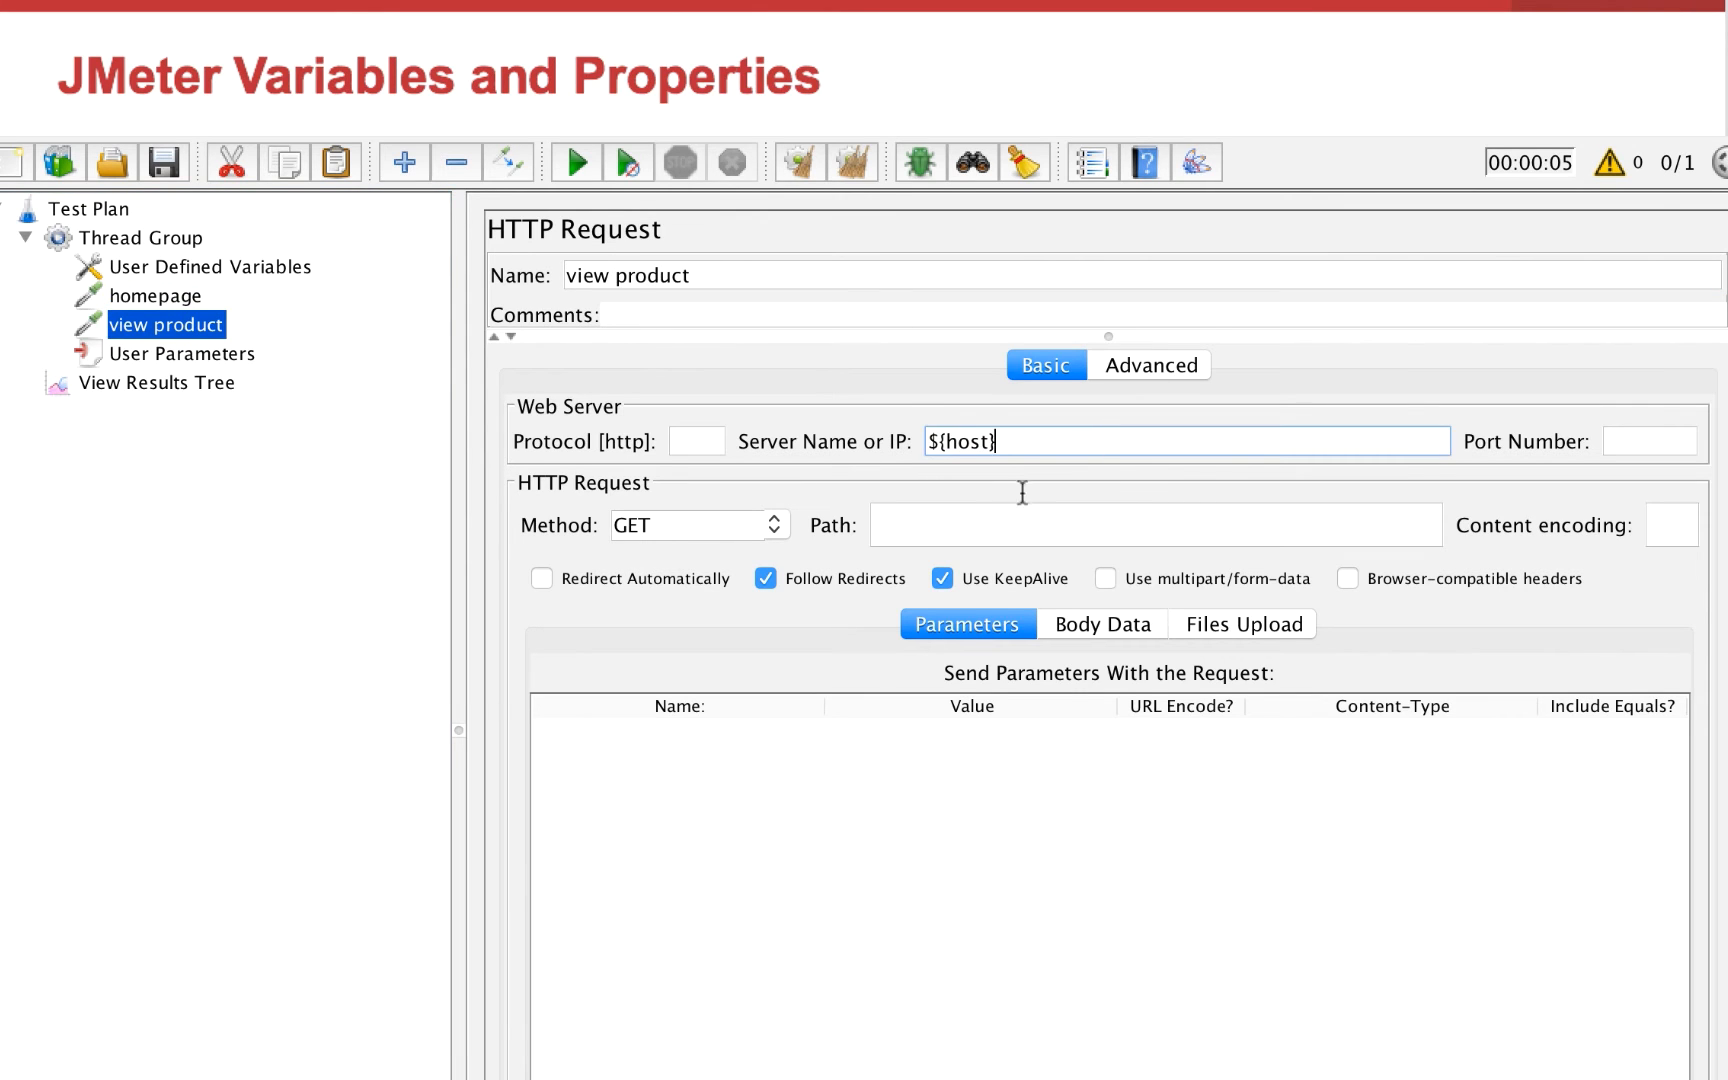
Add a variable path_product with the value prod.html to the User Defined Variables element
{"action": "left_click", "coordinate": [172, 295]}
{"action": "left_click", "coordinate": [160, 268]}
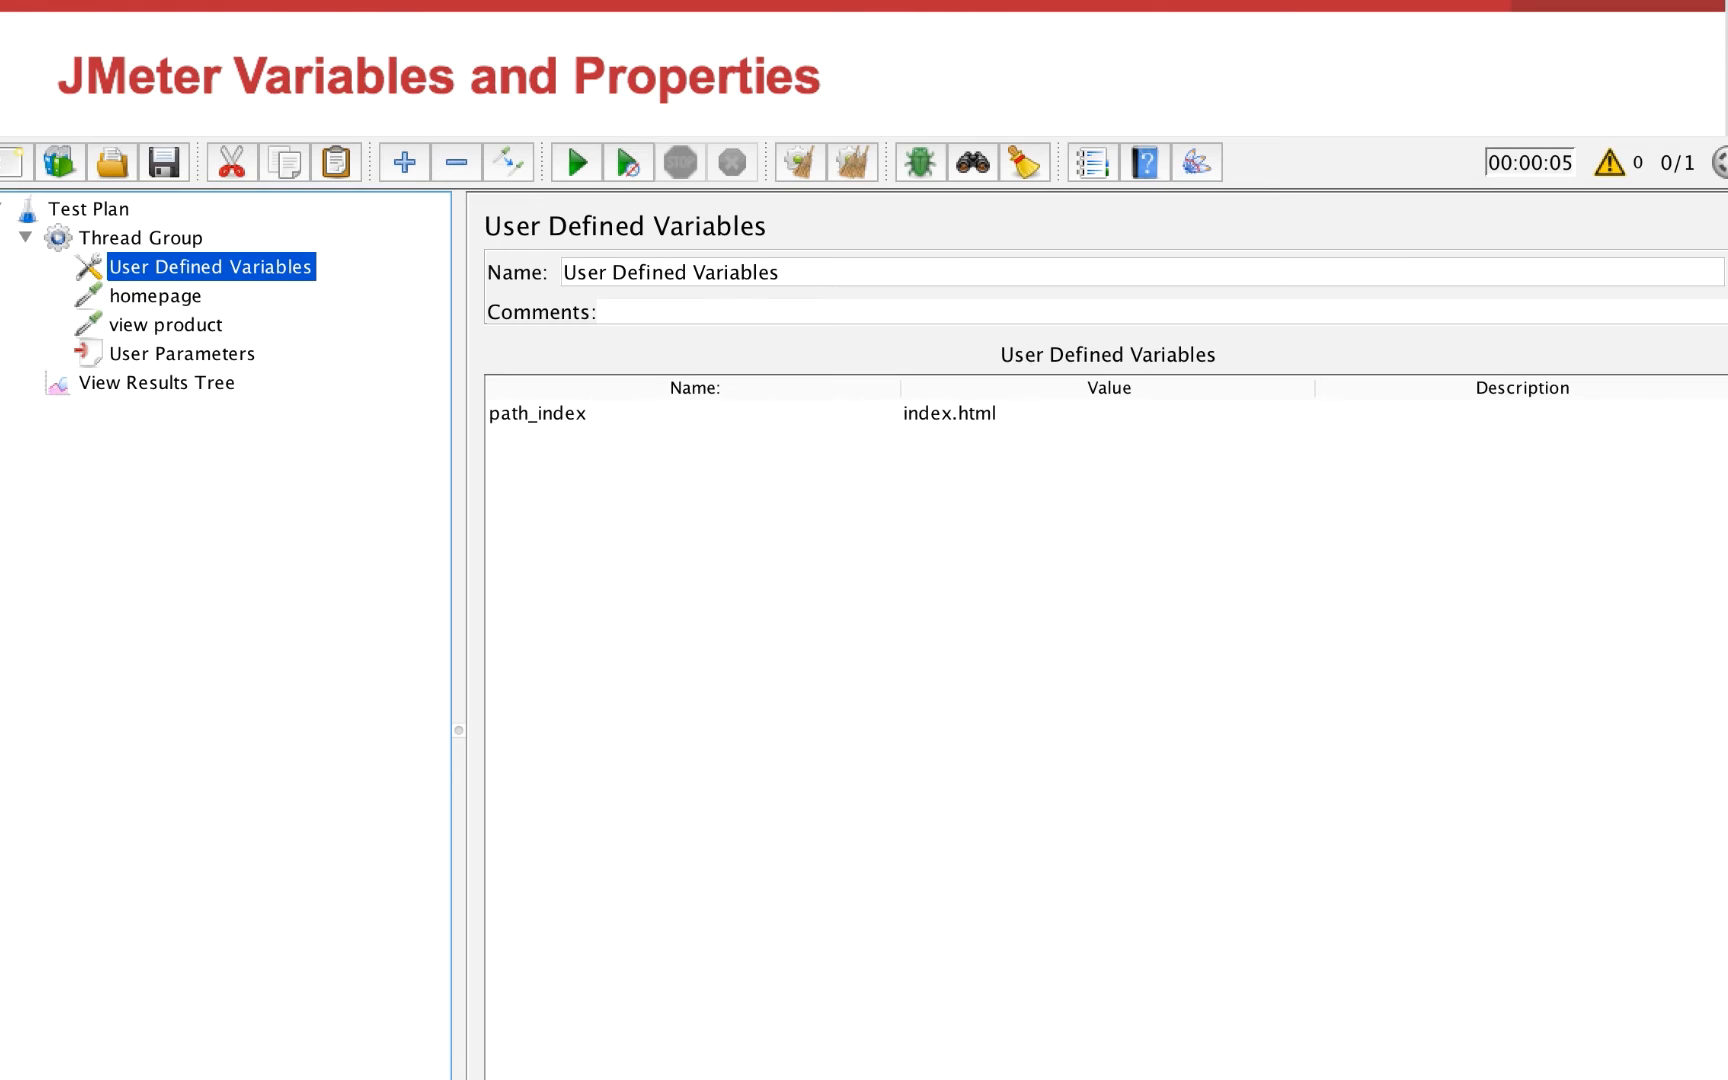
{"action": "double_click", "coordinate": [641, 440]}
{"action": "type", "text": "path"}
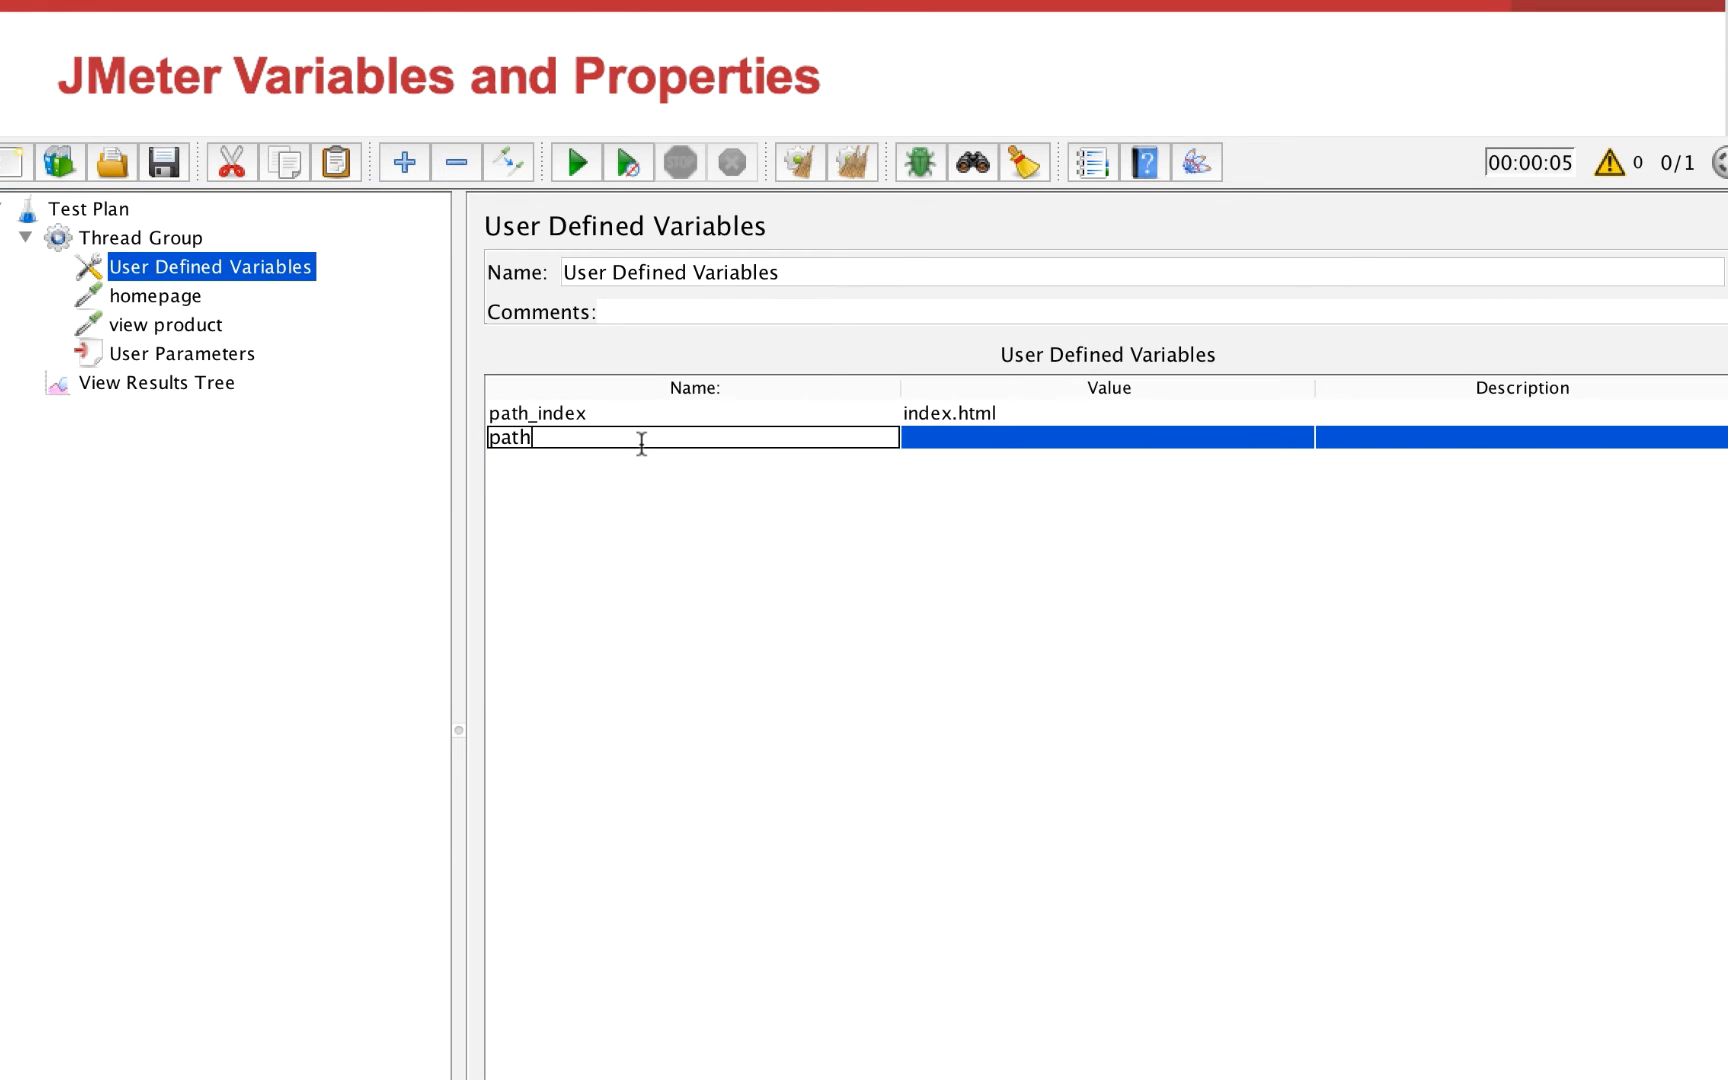
{"action": "type", "text": "_product"}
{"action": "double_click", "coordinate": [962, 440]}
{"action": "type", "text": "prod."}
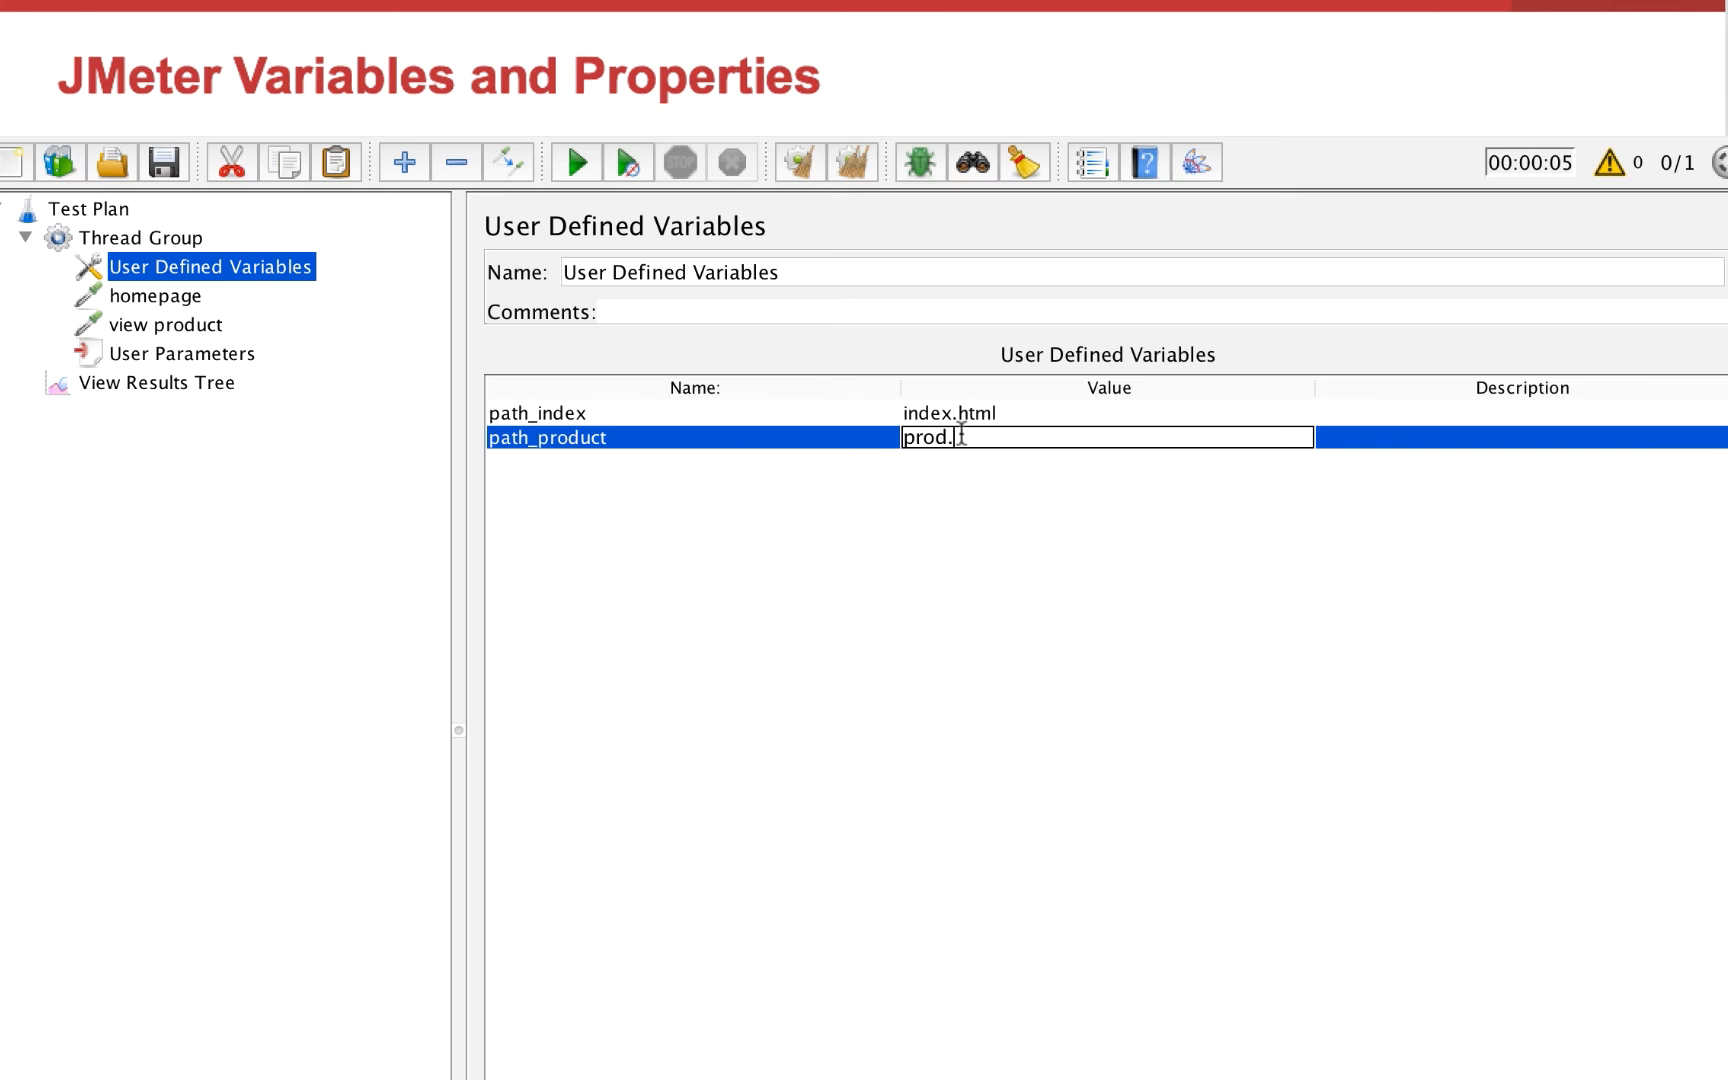
{"action": "type", "text": "html"}
Set the path of the view product request to ${path_product}
{"action": "left_click", "coordinate": [155, 327]}
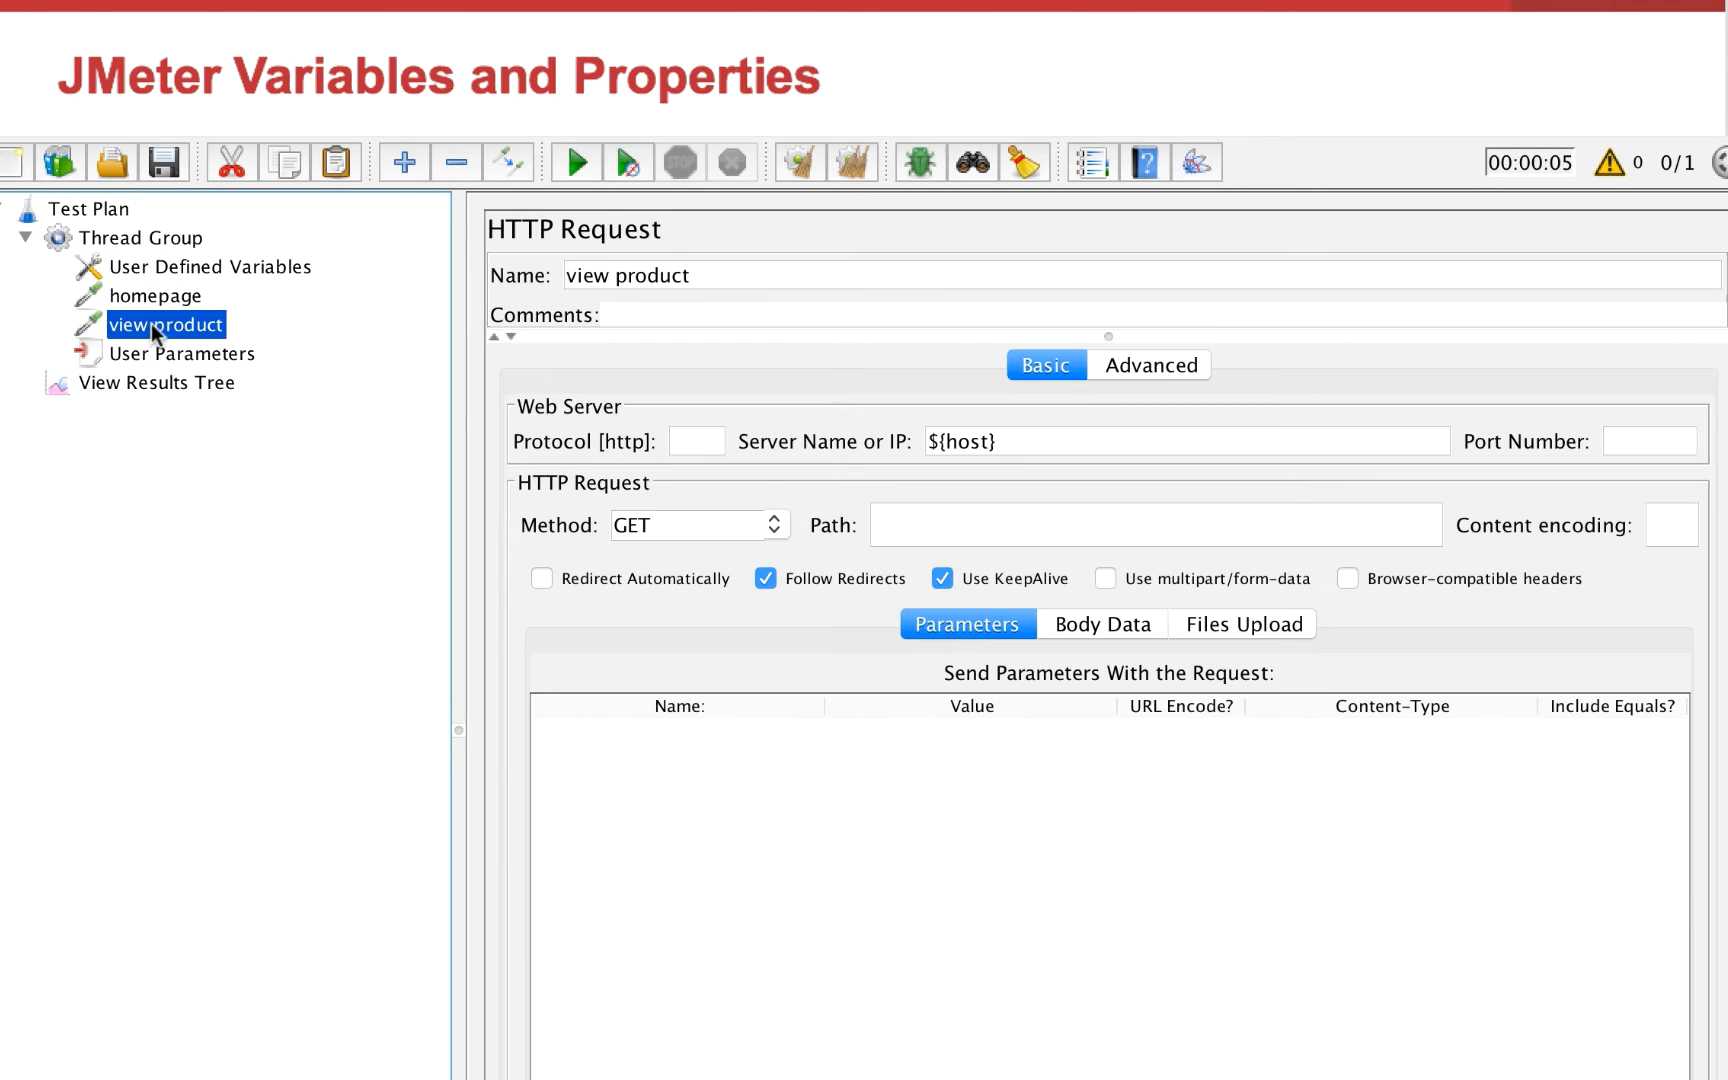
{"action": "left_click", "coordinate": [935, 530]}
{"action": "type", "text": "${pr"}
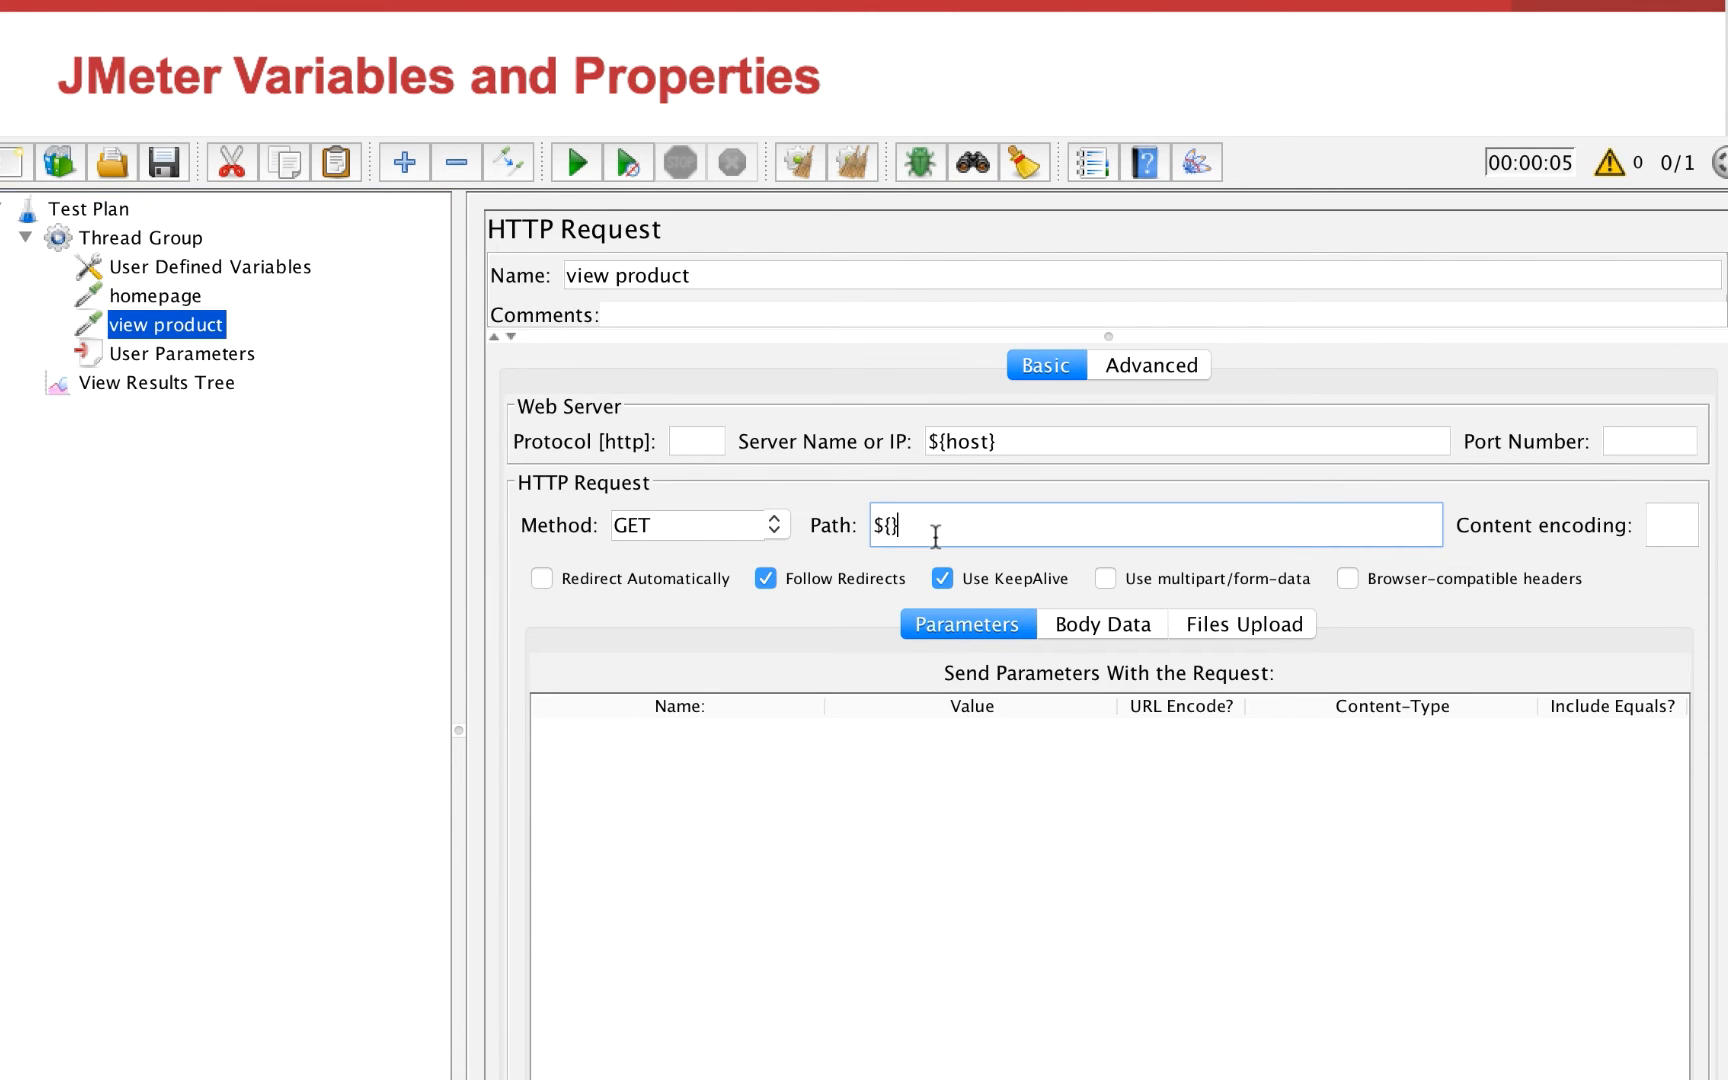
{"action": "key", "text": "BackSpace"}
{"action": "type", "text": "ath_product}"}
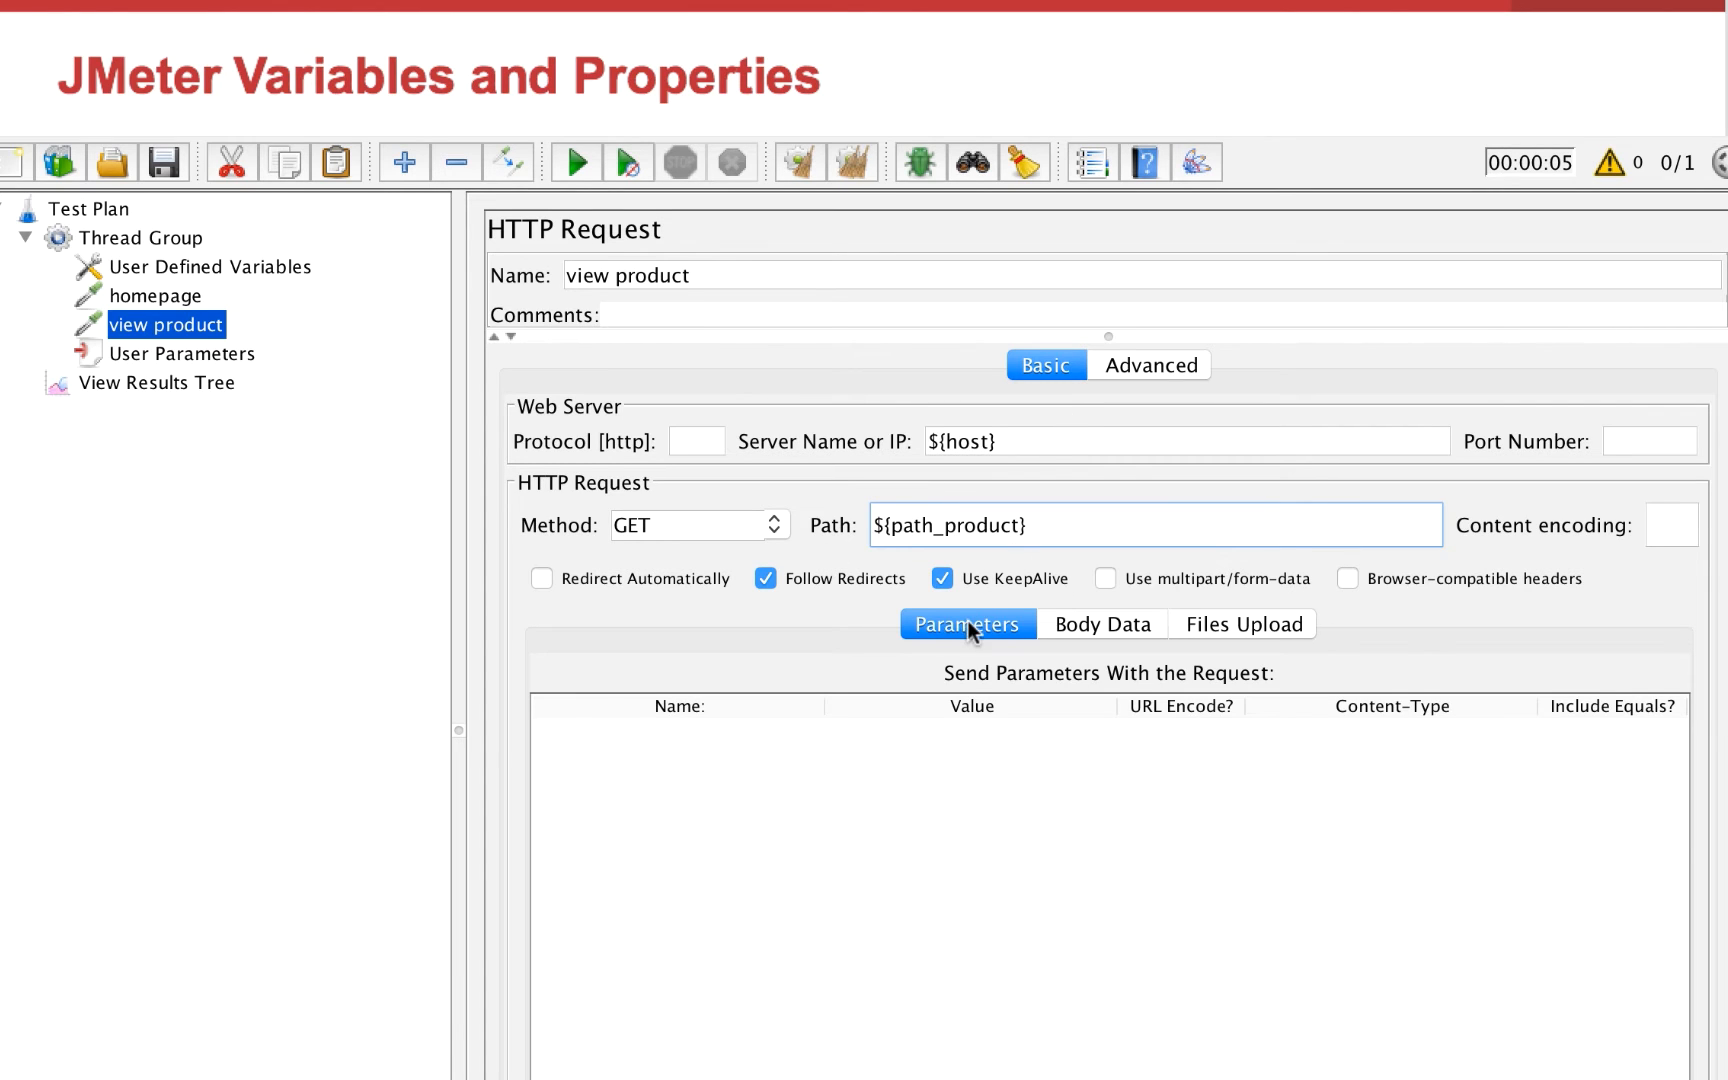
Add a request parameter named idp_ to the view product request and open its value for editing
{"action": "left_click", "coordinate": [895, 1078]}
{"action": "double_click", "coordinate": [753, 731]}
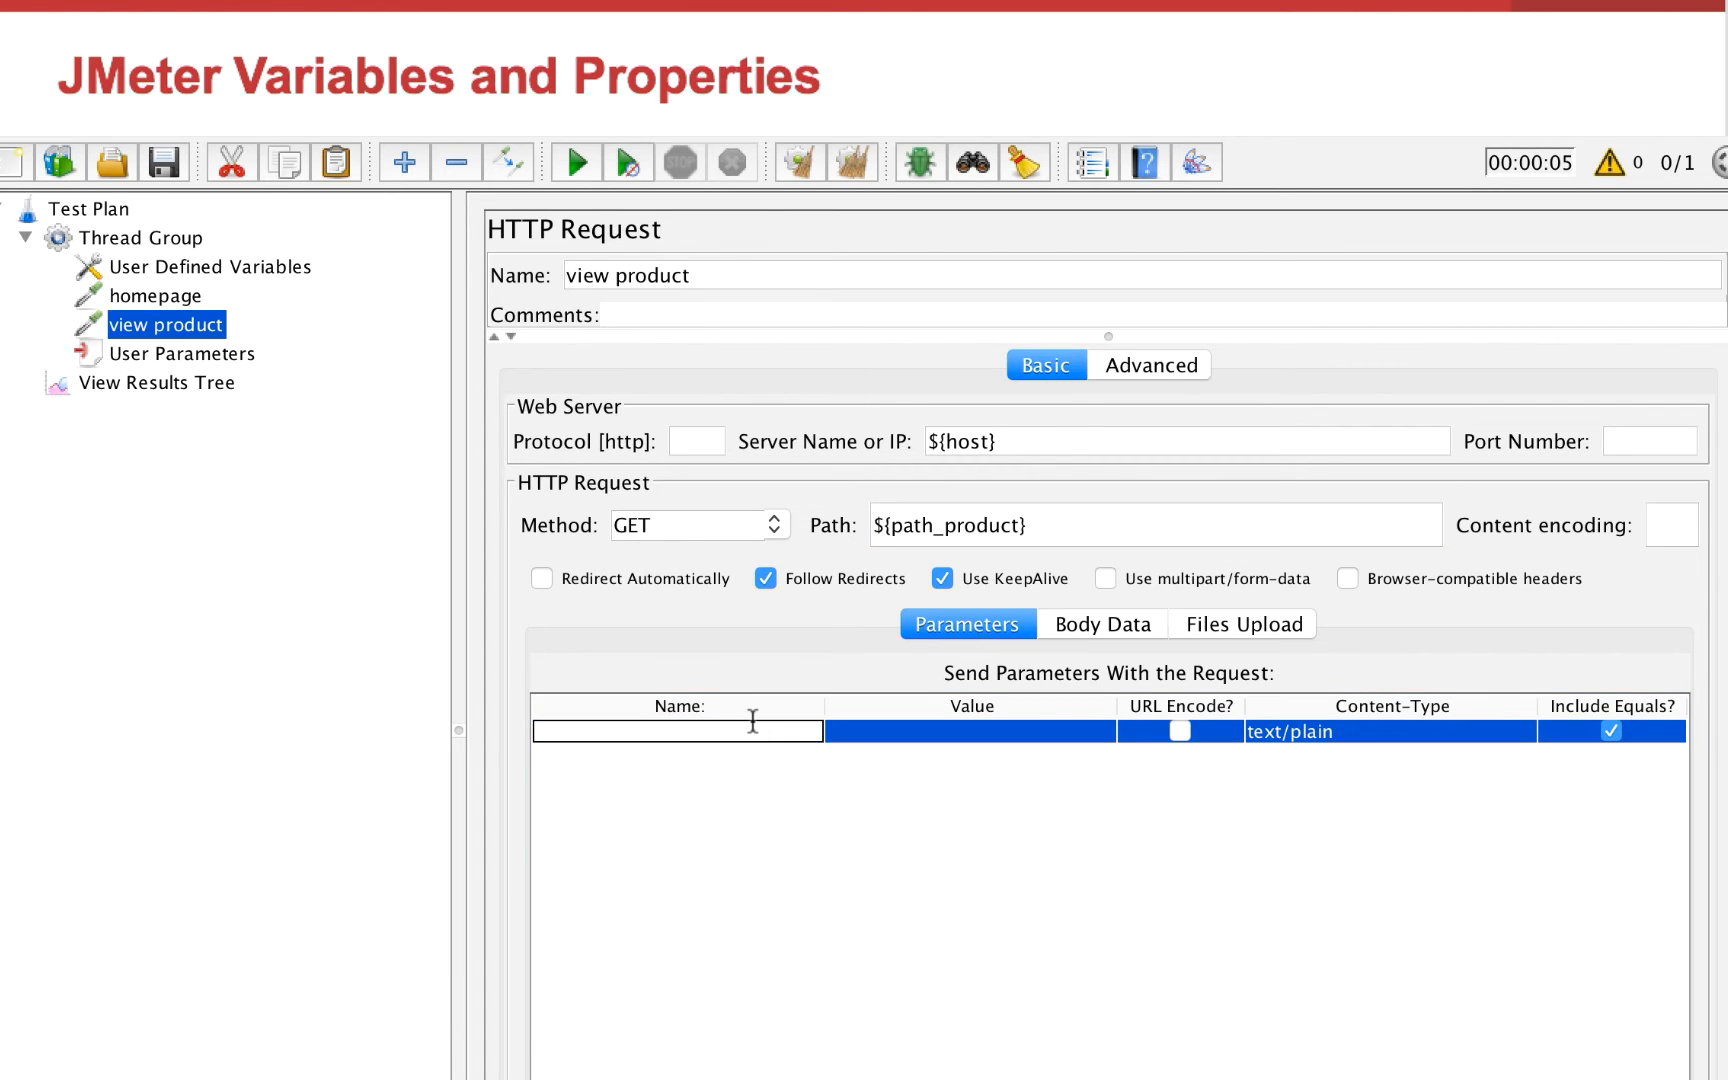
{"action": "type", "text": "idp_"}
{"action": "double_click", "coordinate": [885, 732]}
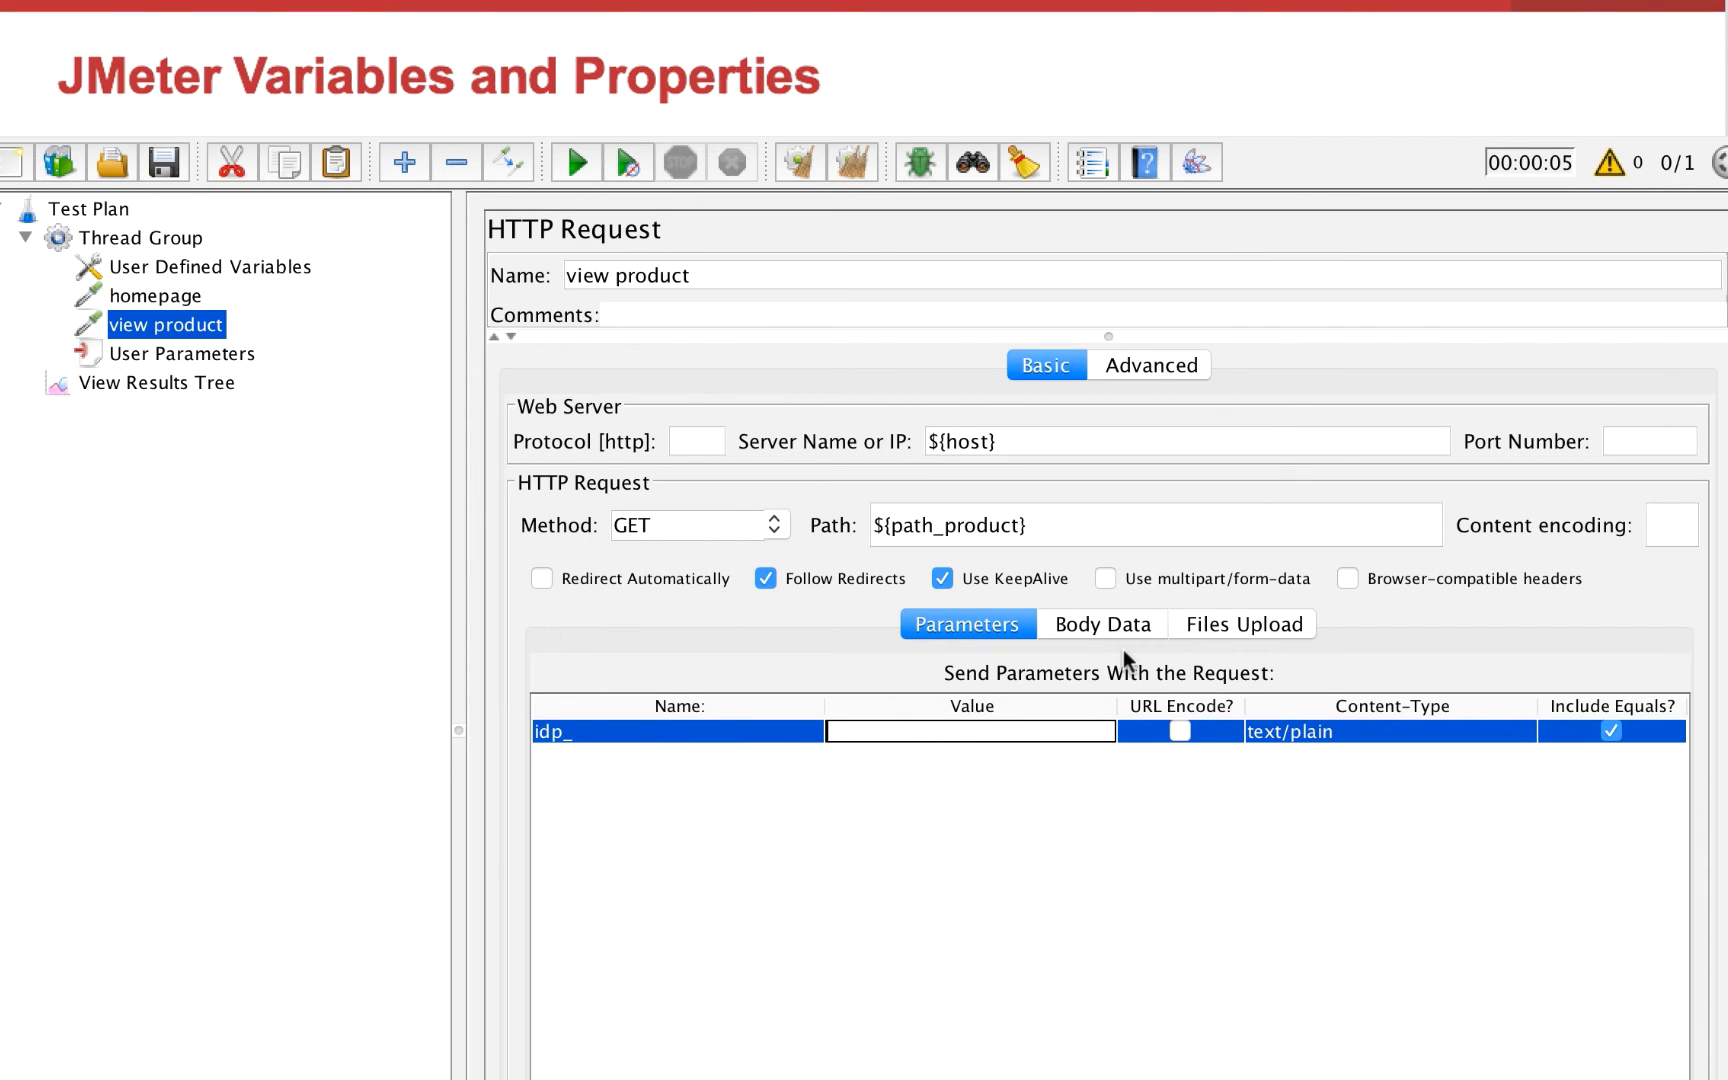
Add a second user and a variable named product_id to the User Parameters element
{"action": "left_click", "coordinate": [168, 353]}
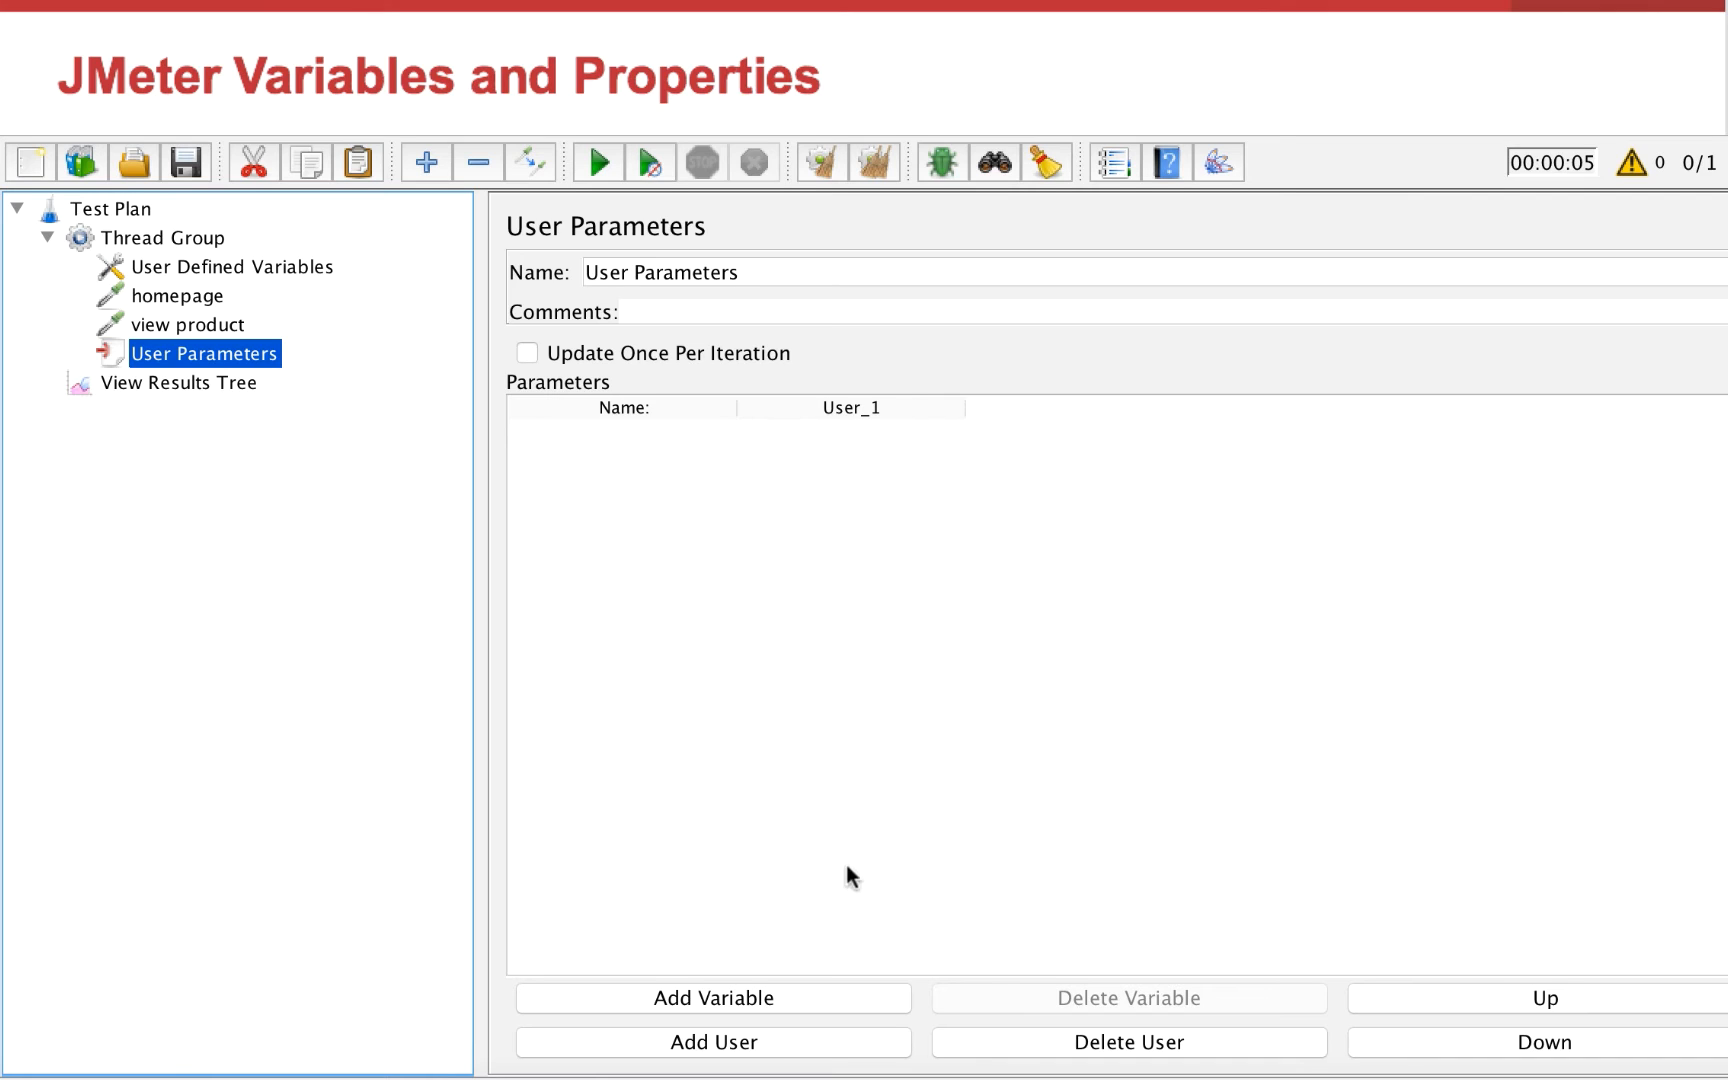
{"action": "left_click", "coordinate": [773, 1040]}
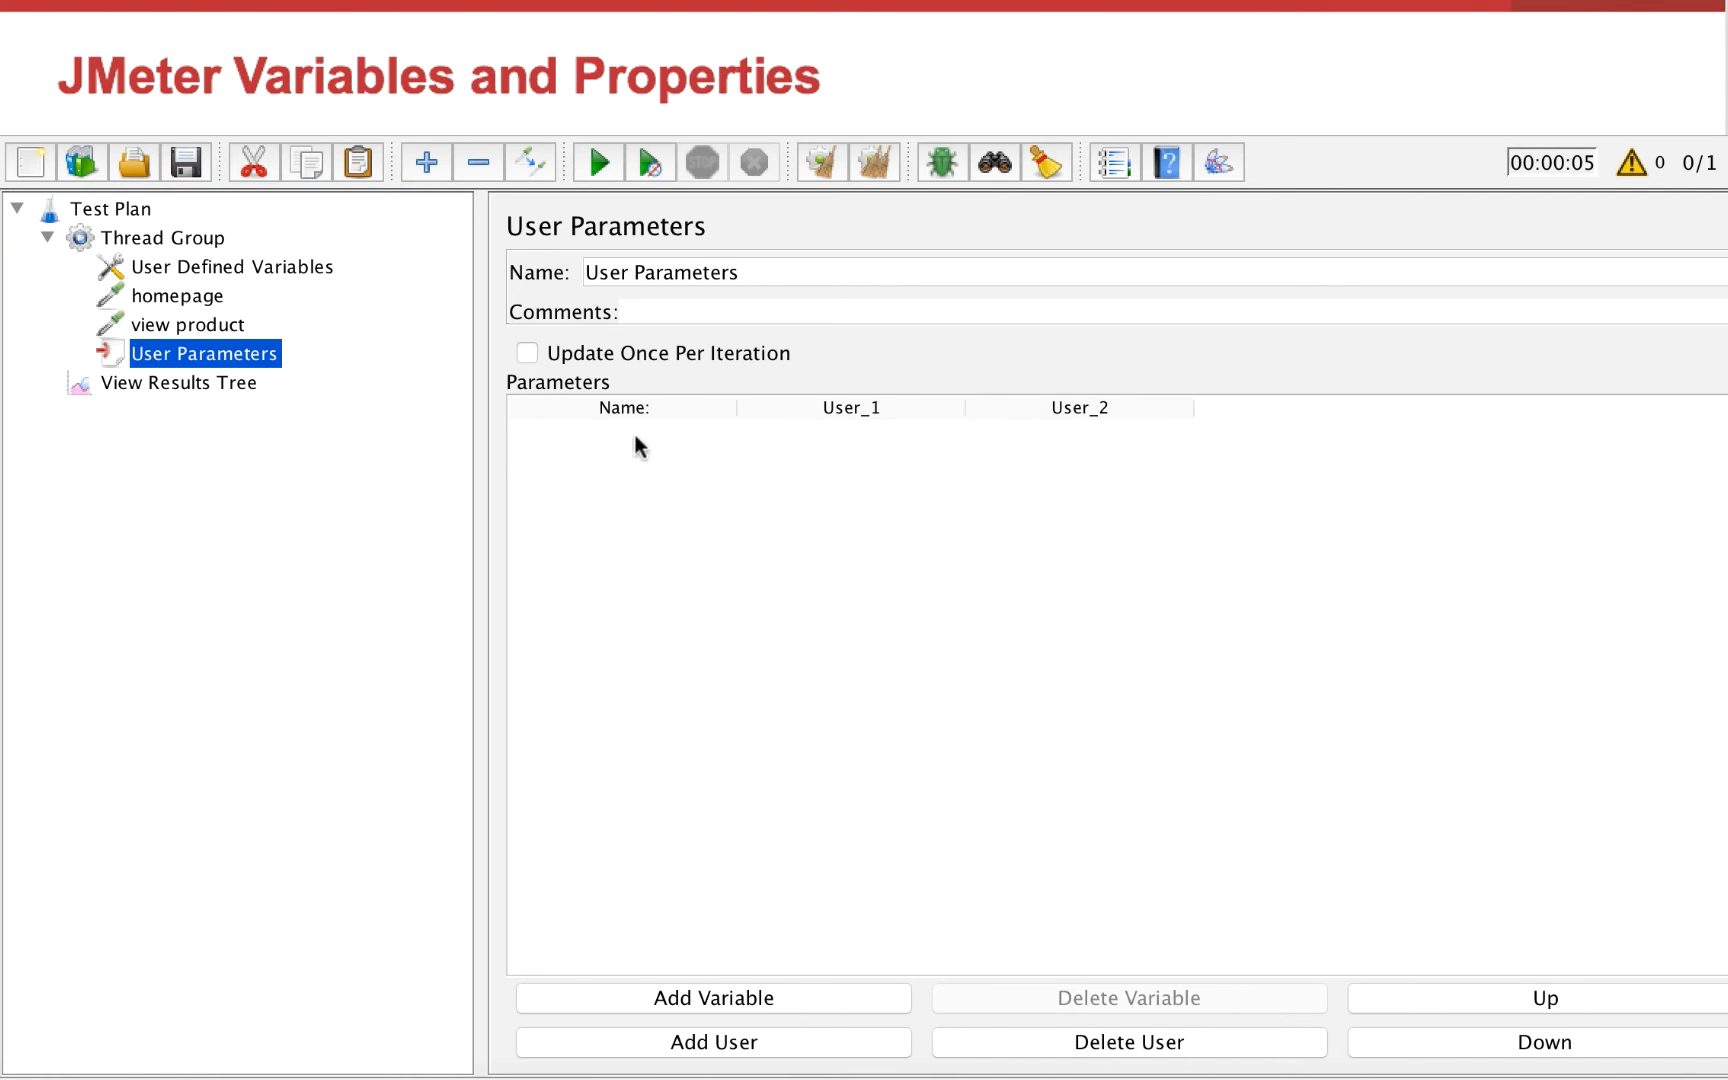
{"action": "left_click", "coordinate": [845, 1015]}
{"action": "left_click", "coordinate": [698, 435]}
{"action": "left_click", "coordinate": [698, 435]}
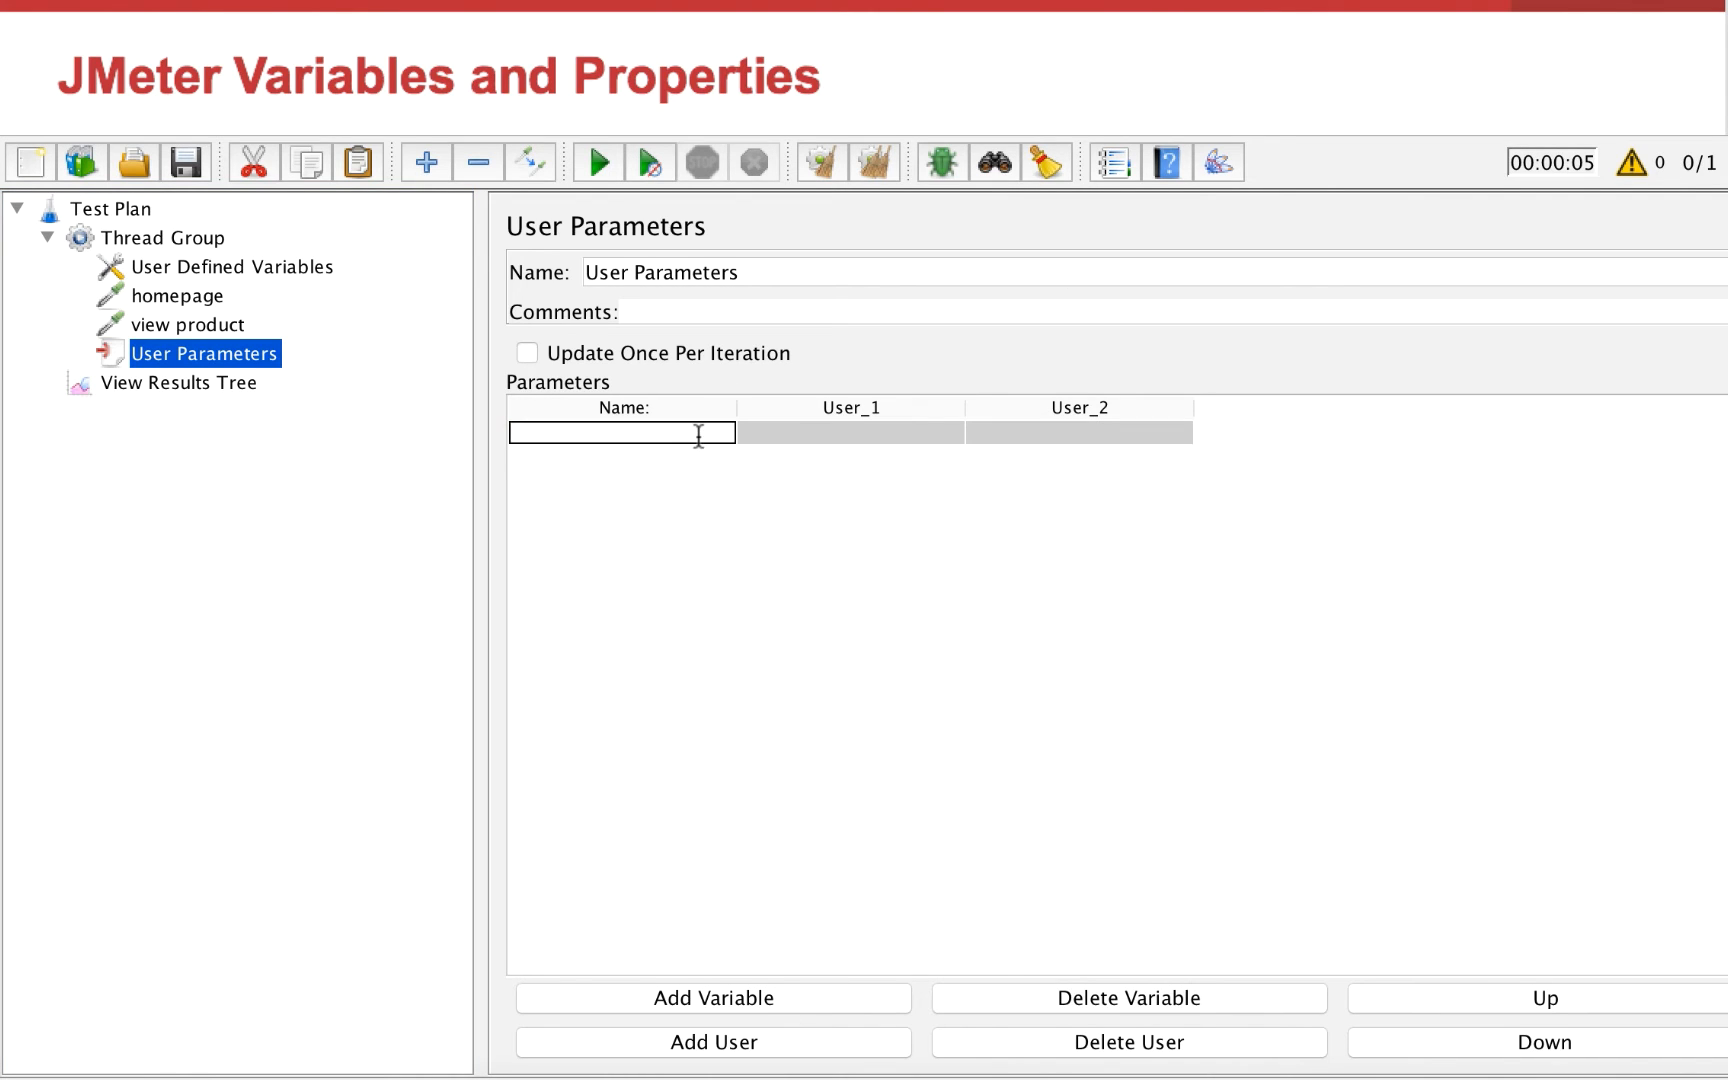
{"action": "type", "text": "product_id"}
Set product_id to 1 for User_1 and to 2 for User_2
{"action": "left_click", "coordinate": [802, 433]}
{"action": "left_click", "coordinate": [802, 432]}
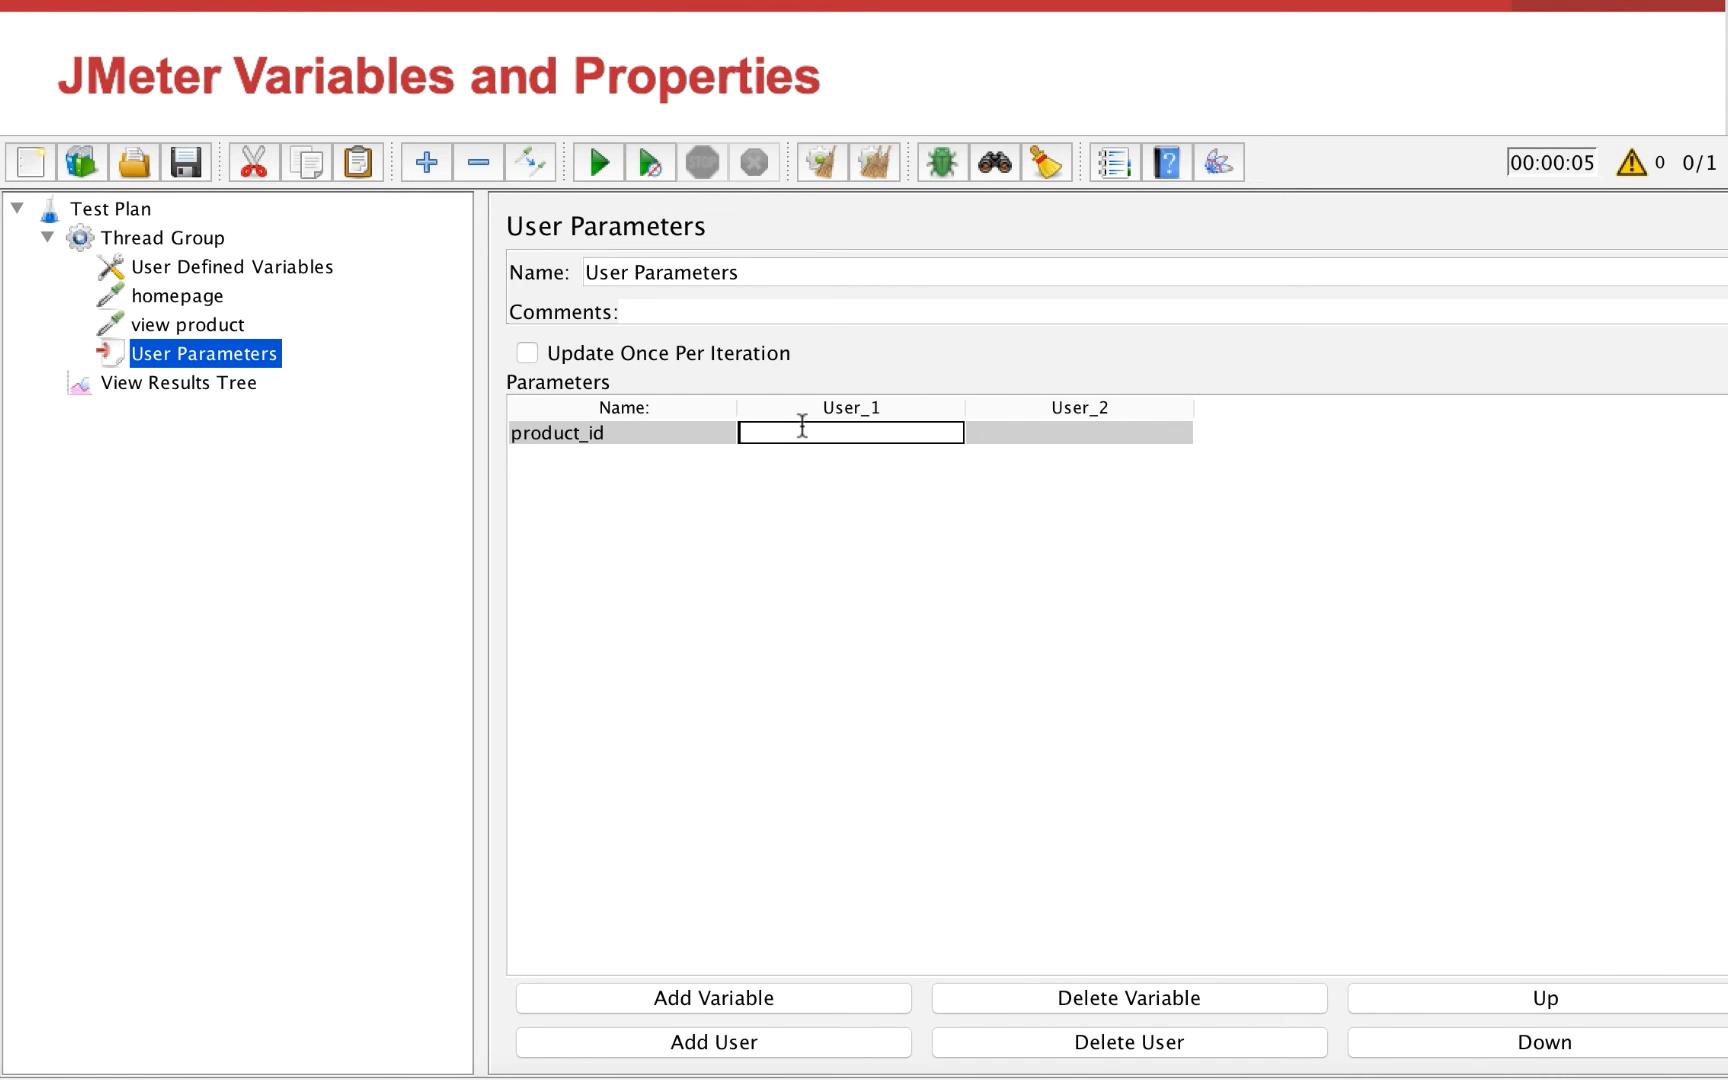
{"action": "type", "text": "1"}
{"action": "double_click", "coordinate": [1143, 433]}
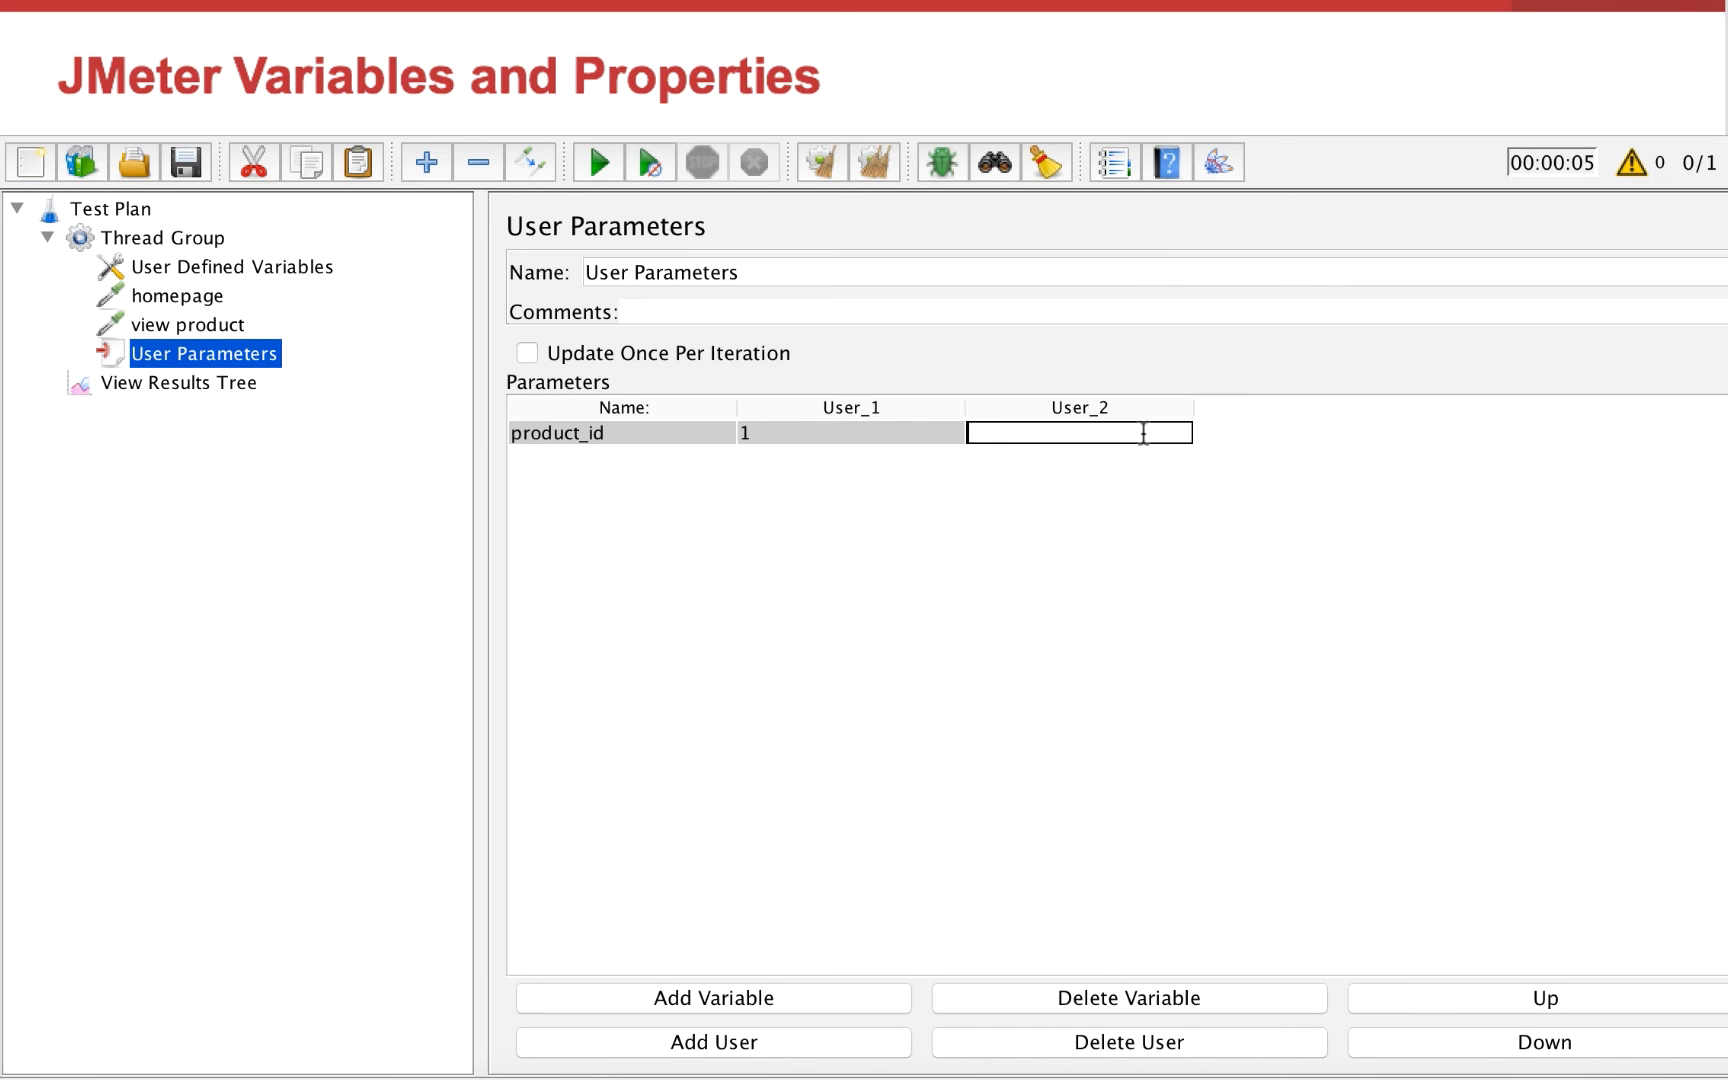
{"action": "type", "text": "2"}
{"action": "left_click", "coordinate": [205, 516]}
Set the value of the idp_ parameter in the view product request to ${product_id}
{"action": "left_click", "coordinate": [151, 330]}
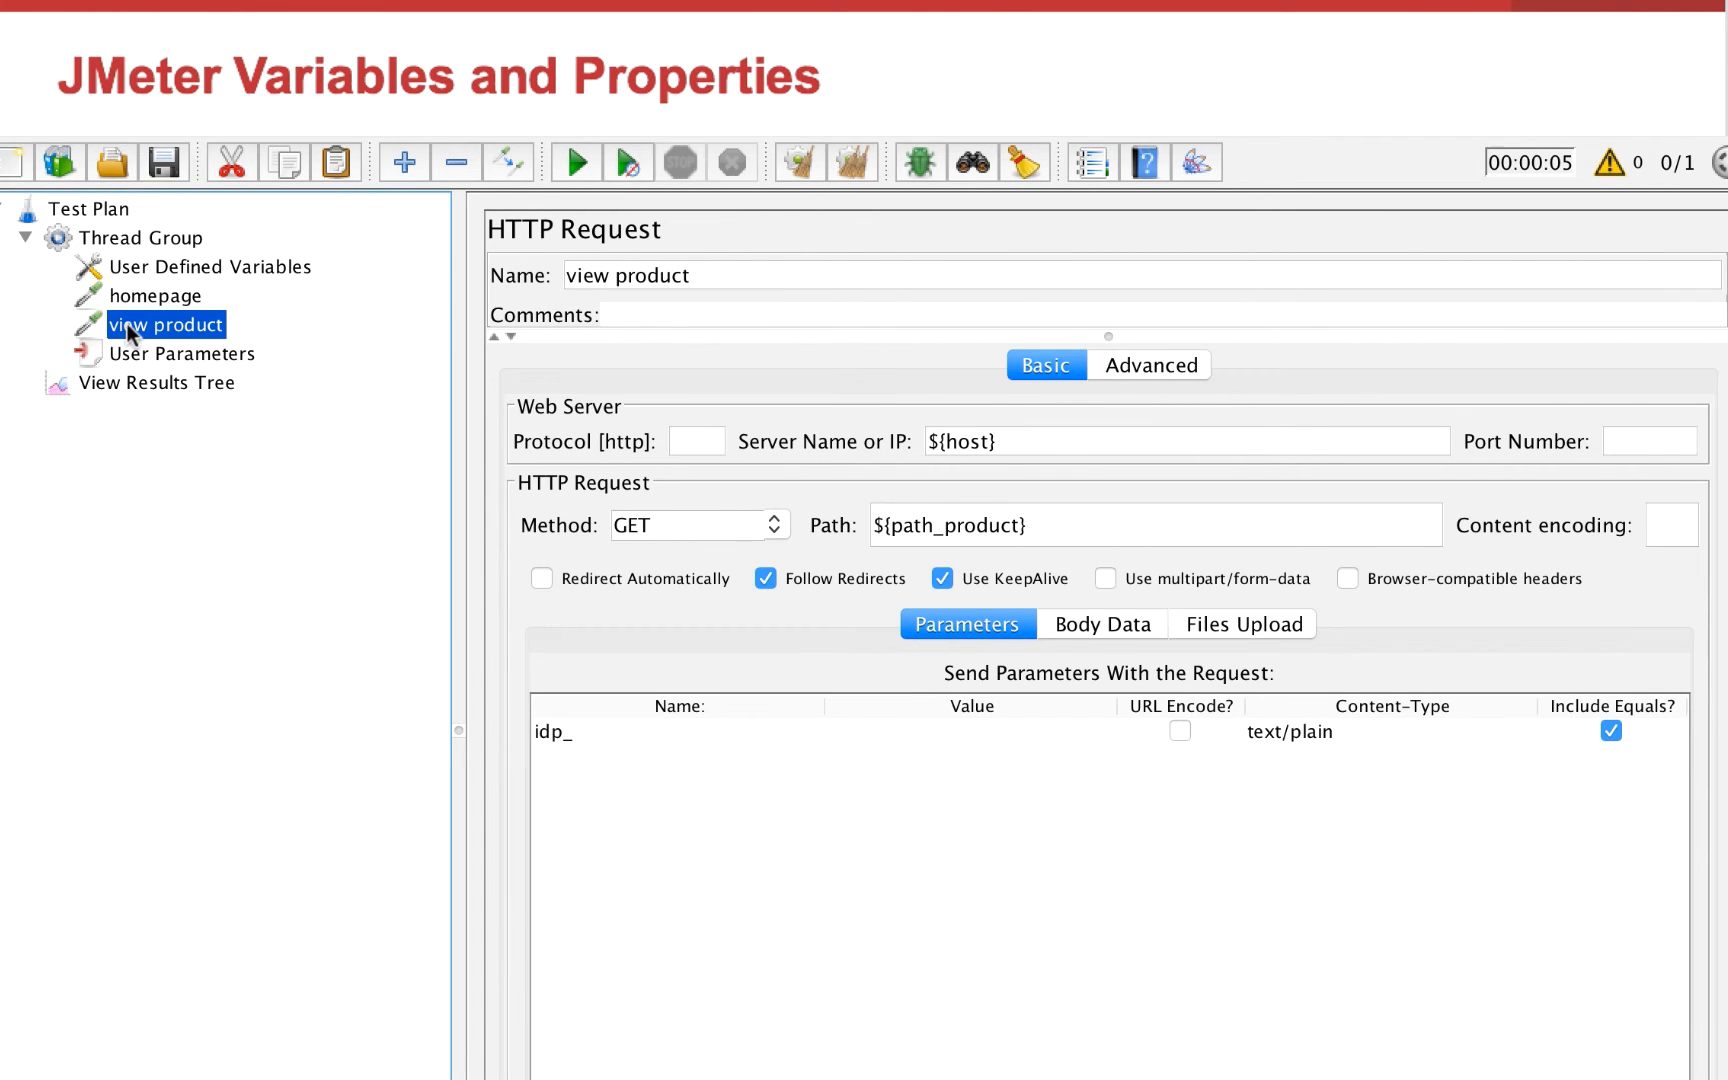
{"action": "double_click", "coordinate": [942, 730]}
{"action": "type", "text": "${}"}
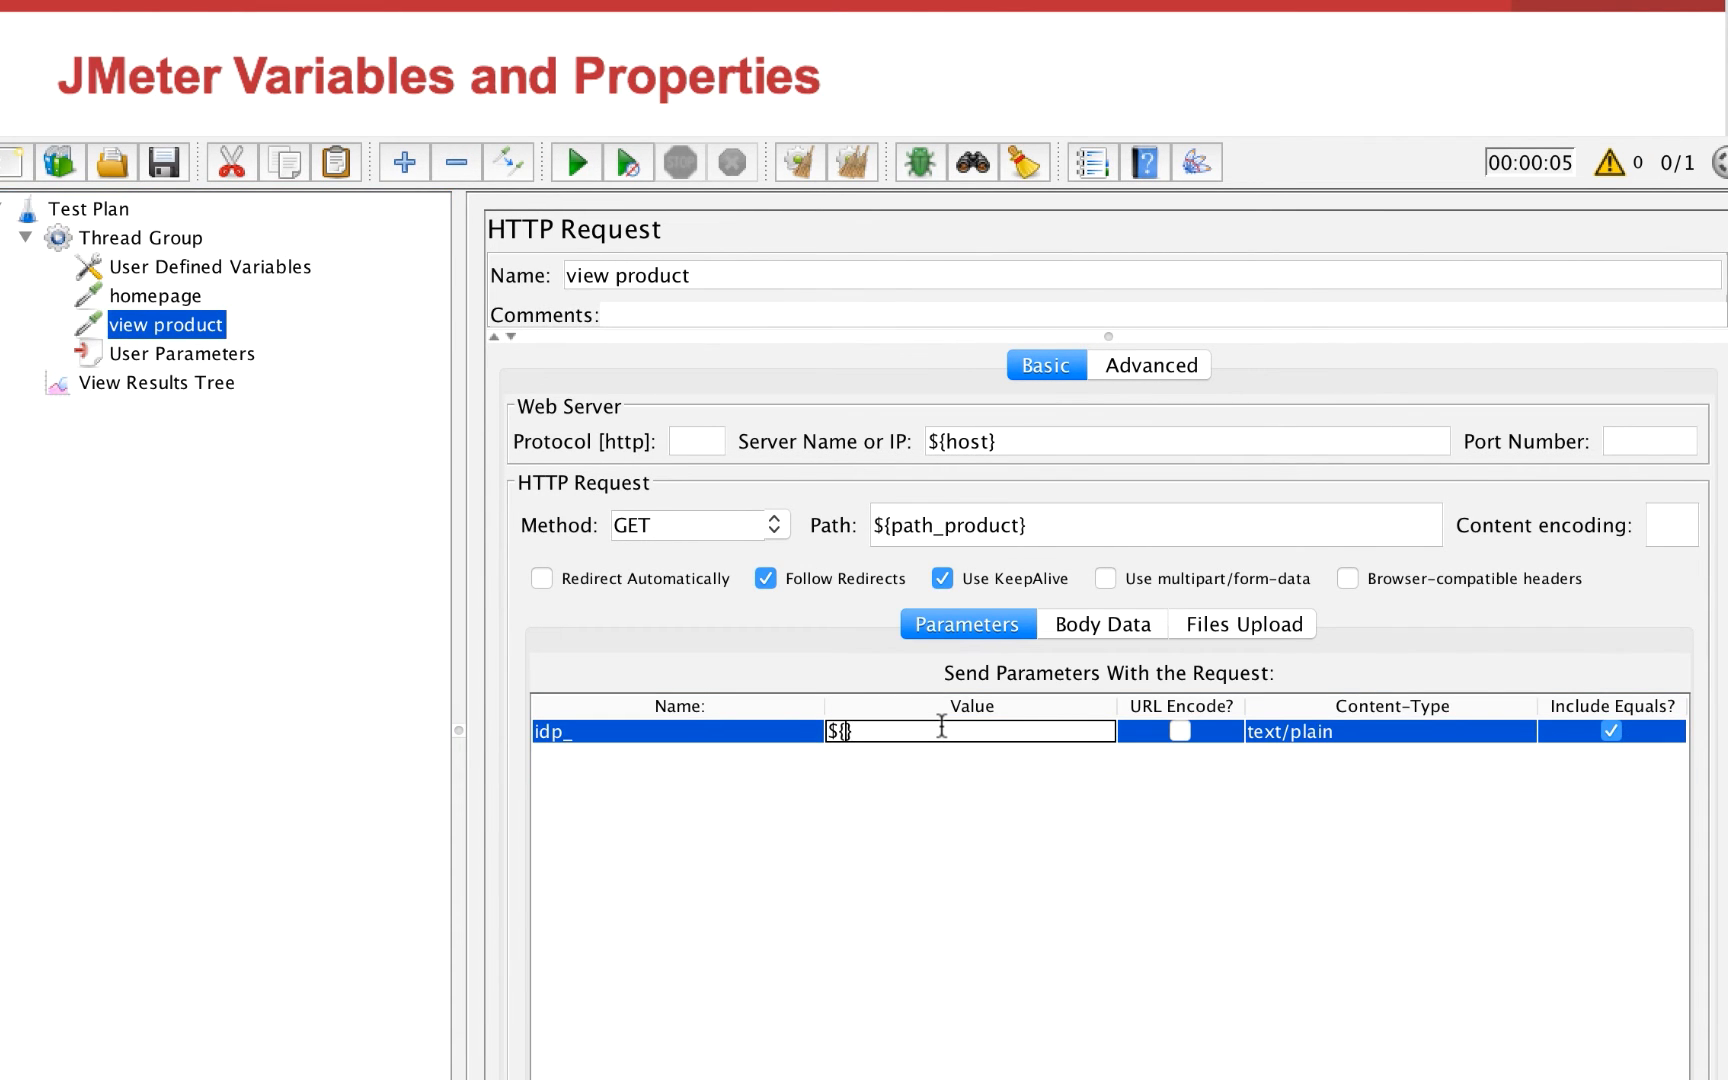
{"action": "type", "text": "product_id"}
{"action": "left_click", "coordinate": [1045, 818]}
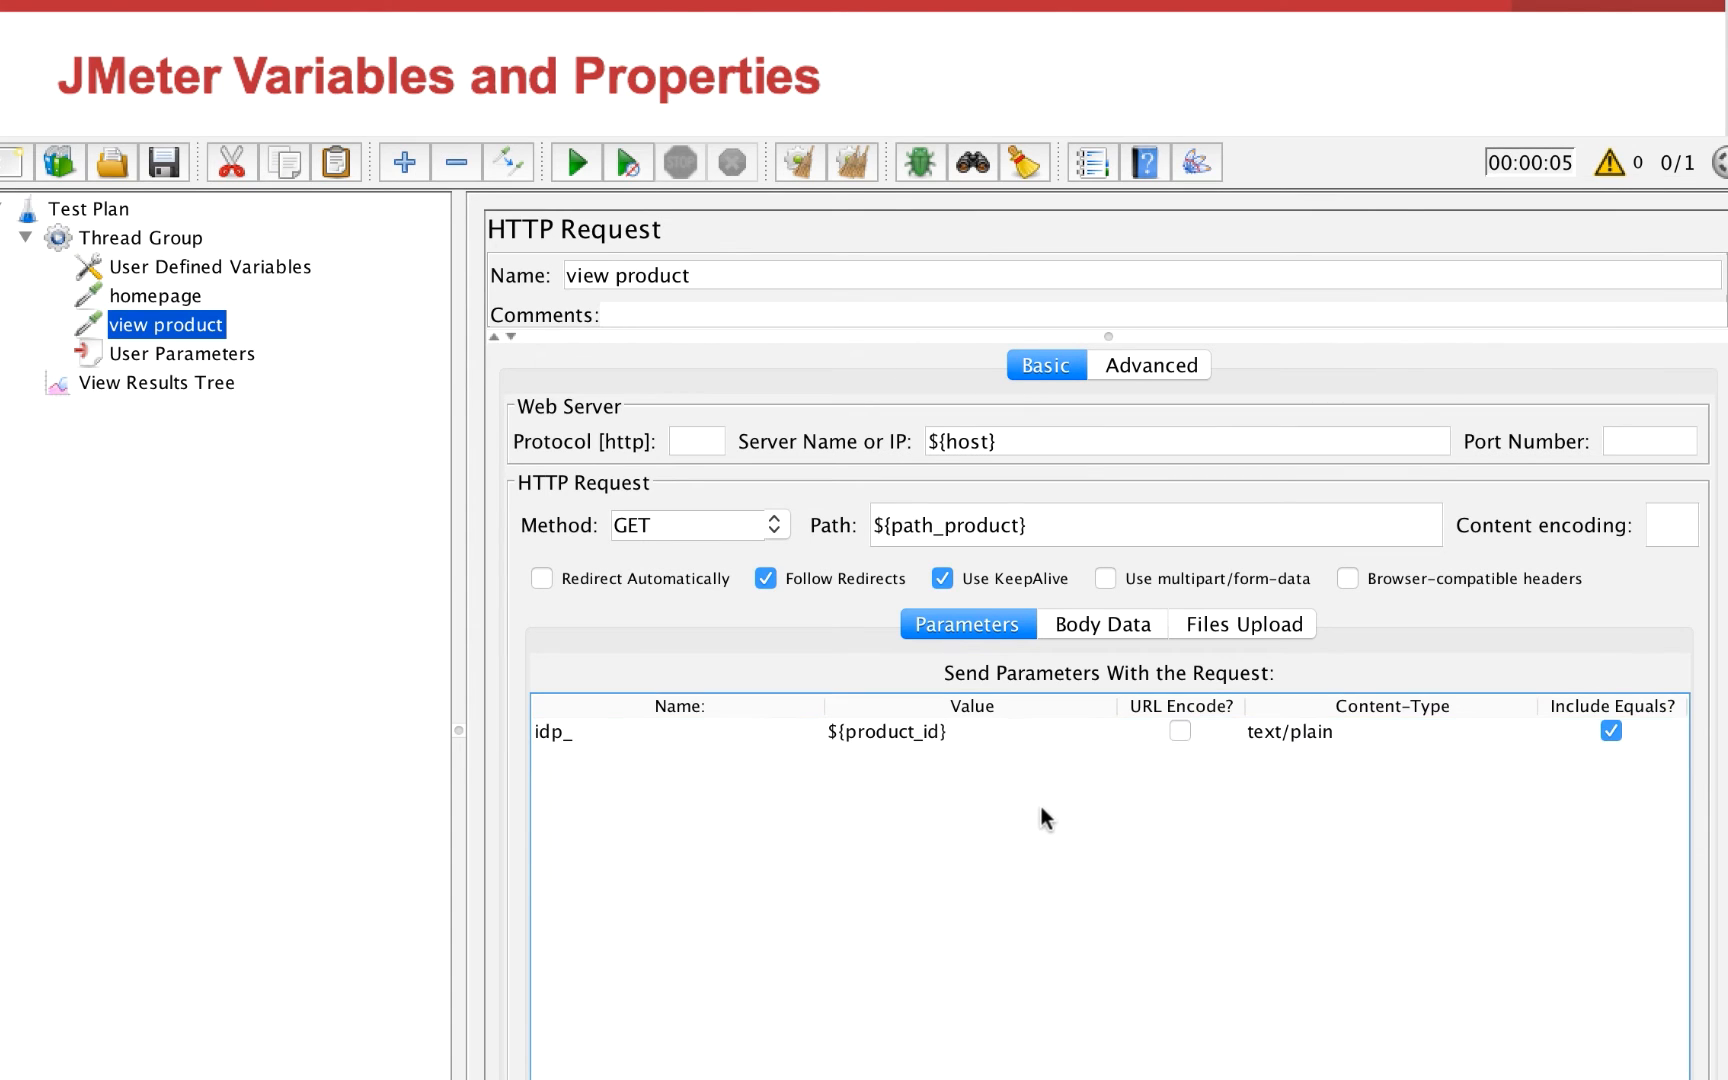
Set the Thread Group's number of threads to 2
{"action": "left_click", "coordinate": [178, 266]}
{"action": "left_click", "coordinate": [175, 243]}
{"action": "left_click", "coordinate": [900, 478]}
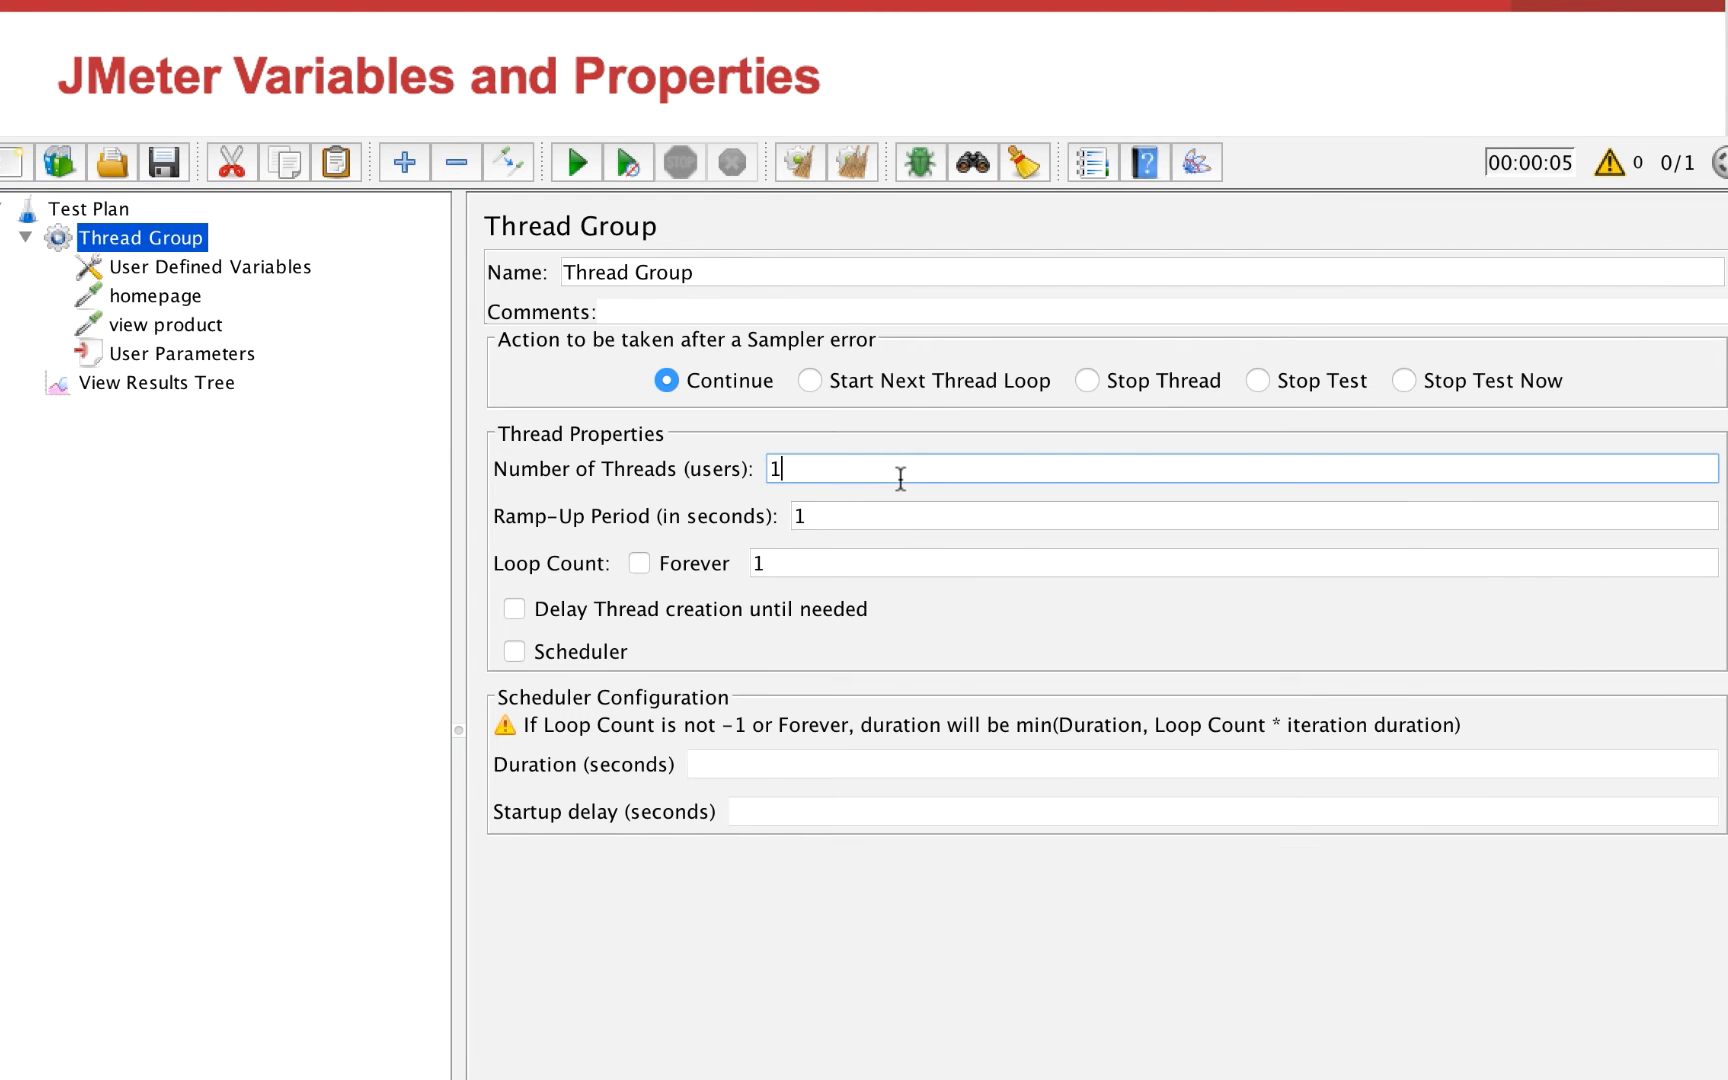
{"action": "key", "text": "BackSpace"}
{"action": "type", "text": "2"}
Open View Results Tree and run the test
{"action": "left_click", "coordinate": [200, 388]}
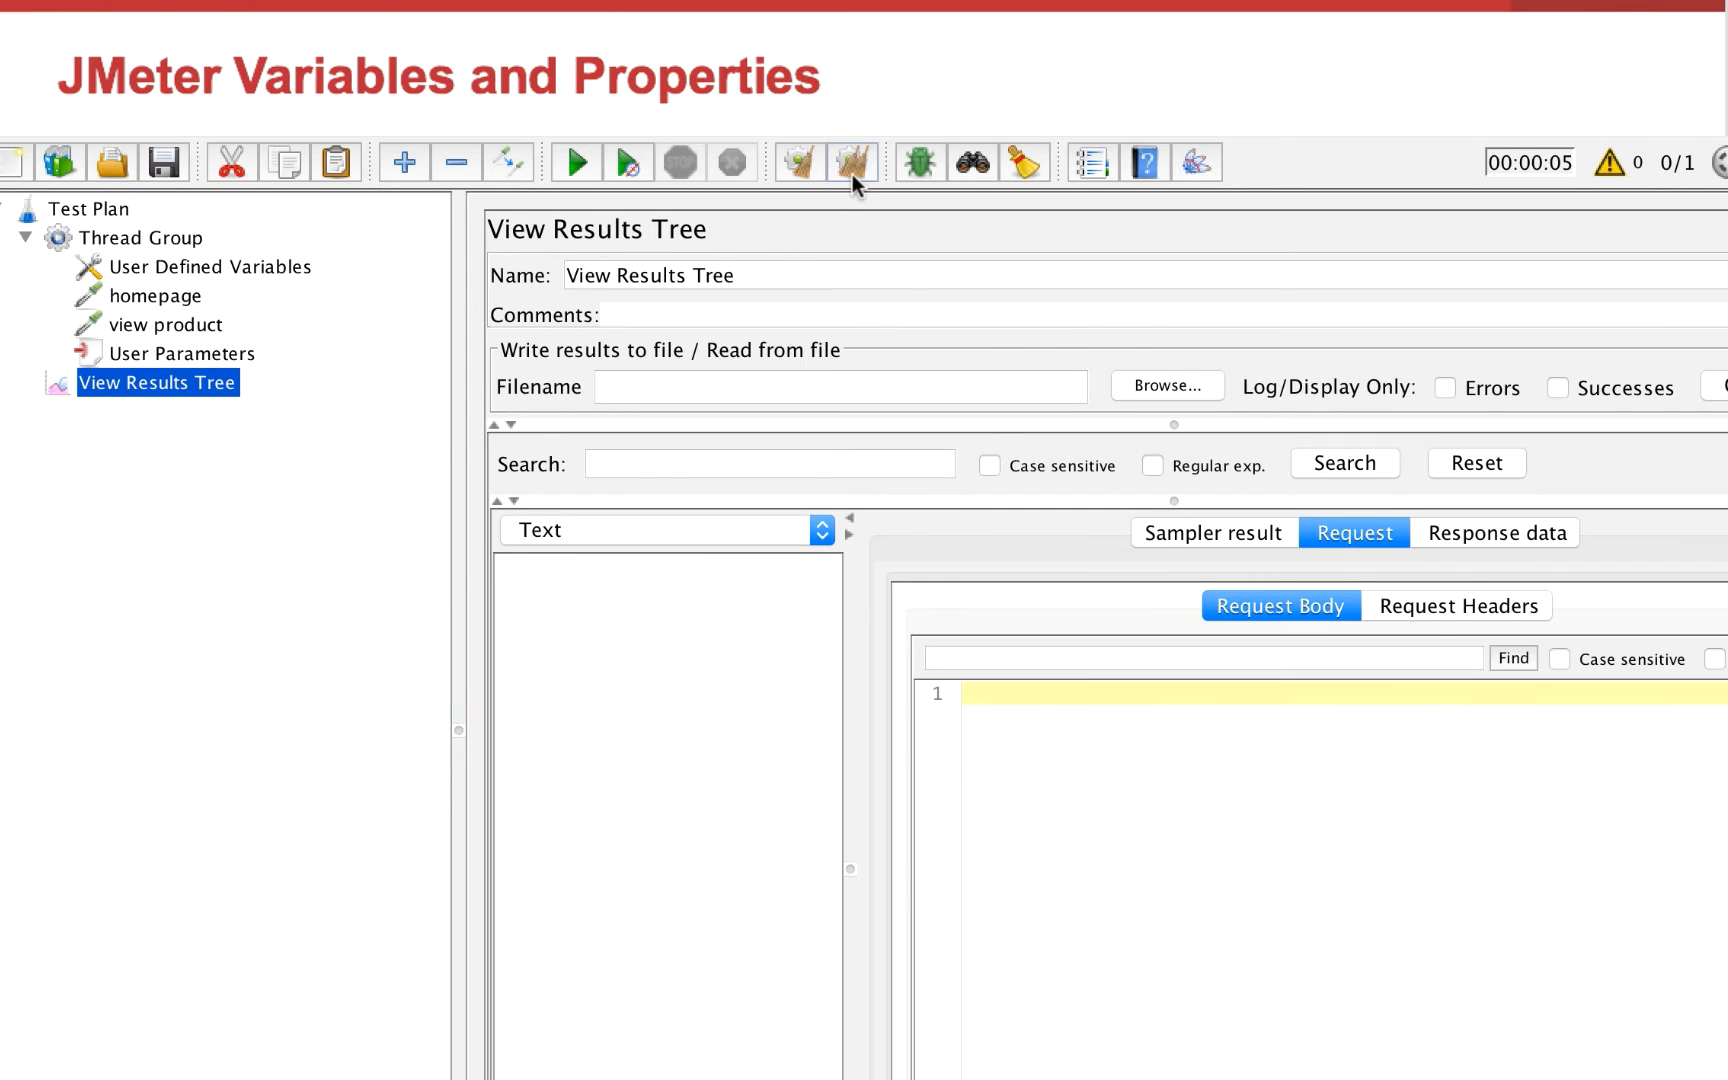
{"action": "left_click", "coordinate": [576, 163]}
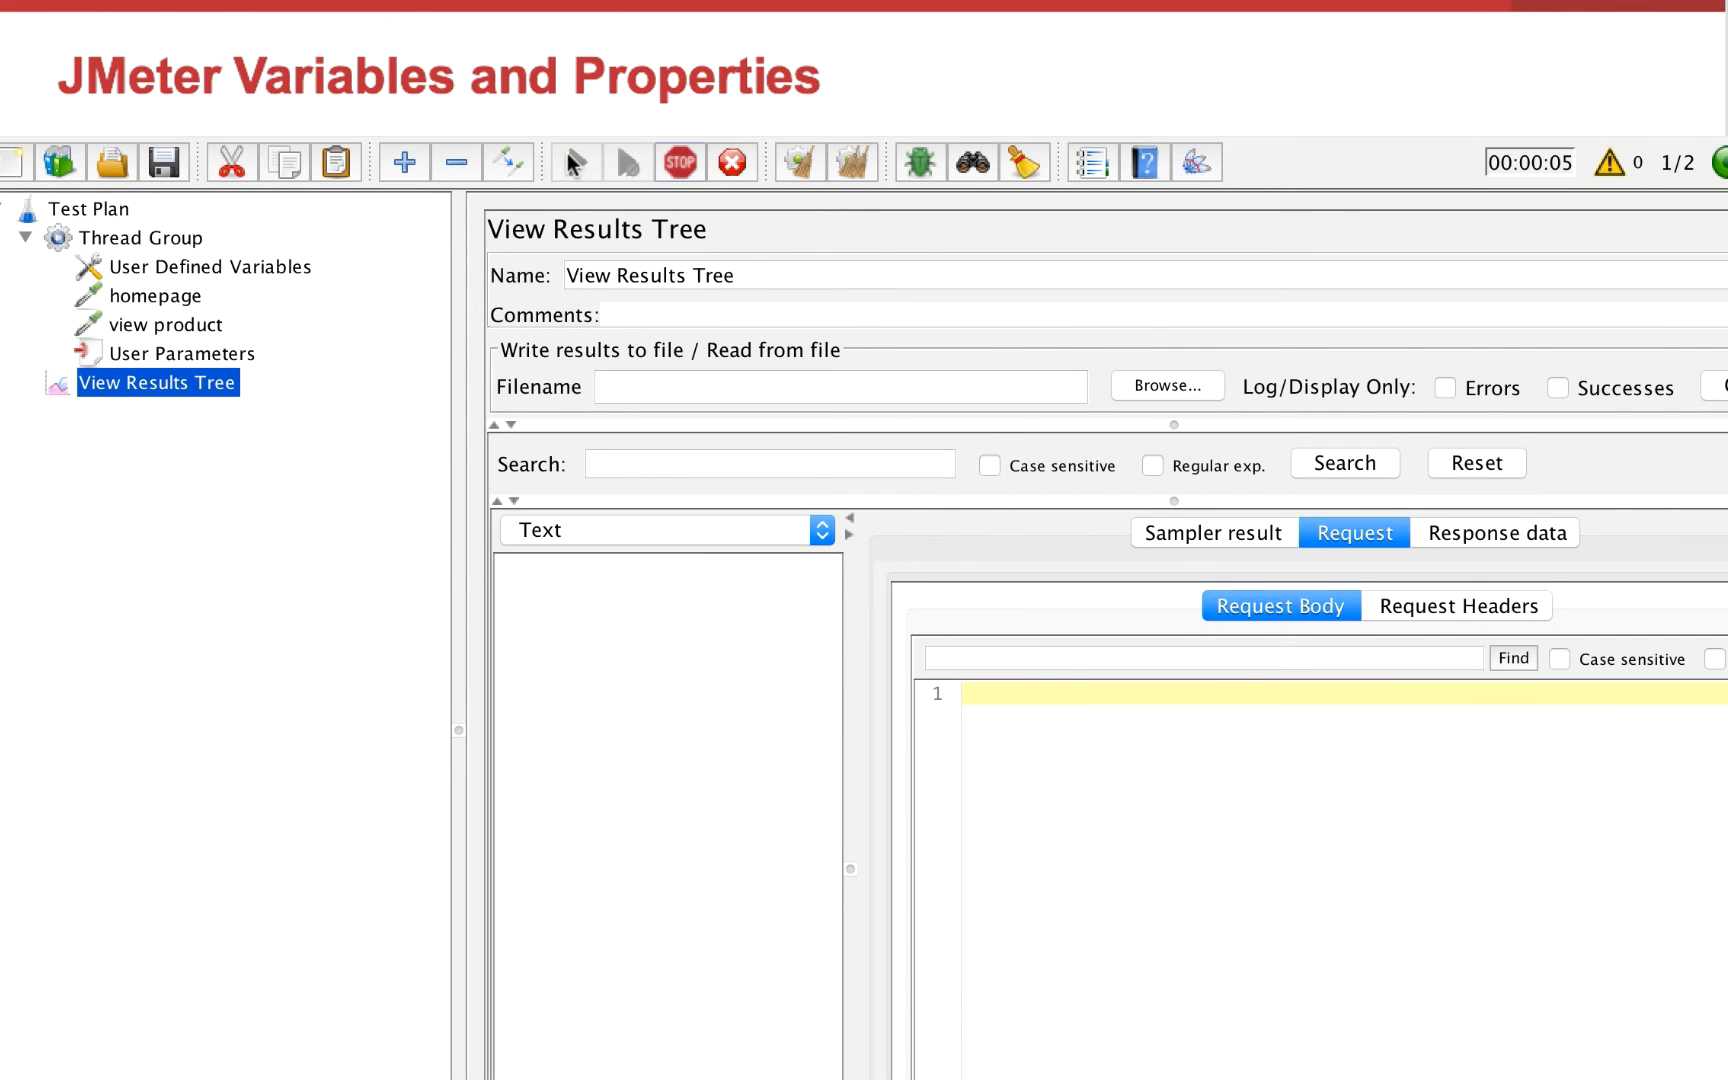
{"action": "left_click", "coordinate": [358, 596]}
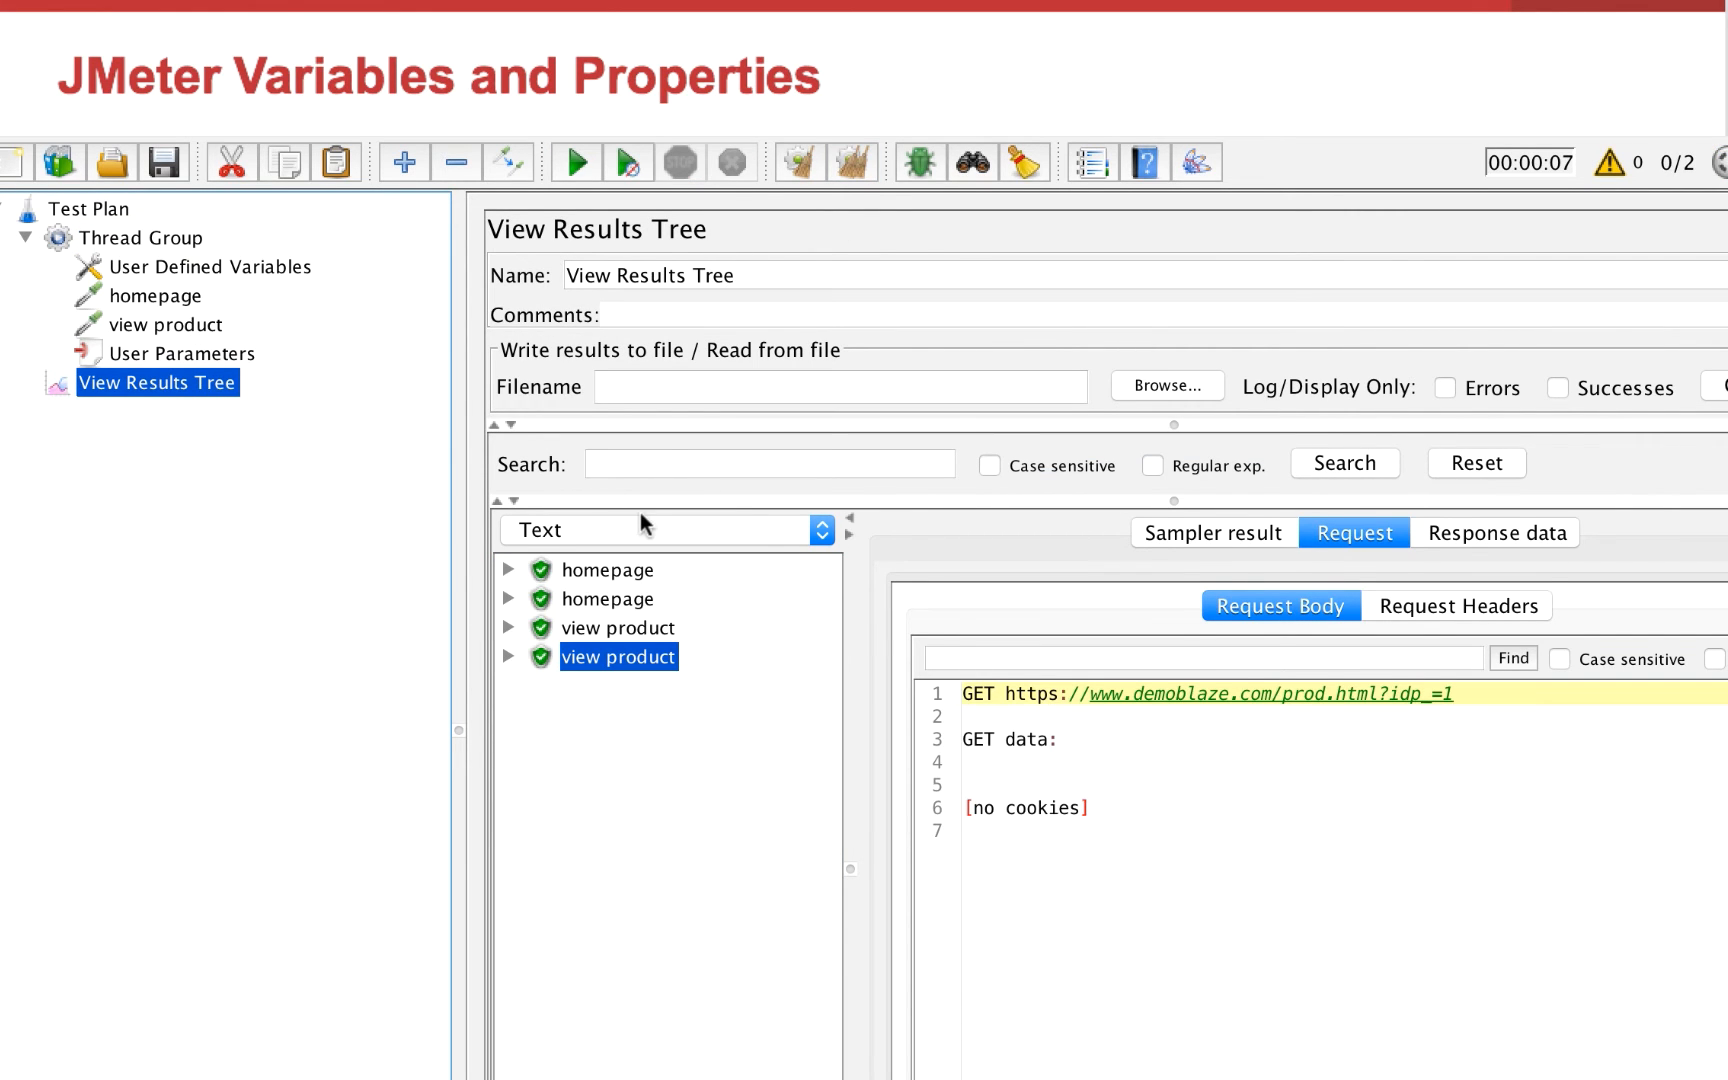
Compare the requested URLs of the two view product results and return to the User Parameters element
{"action": "left_click", "coordinate": [636, 628]}
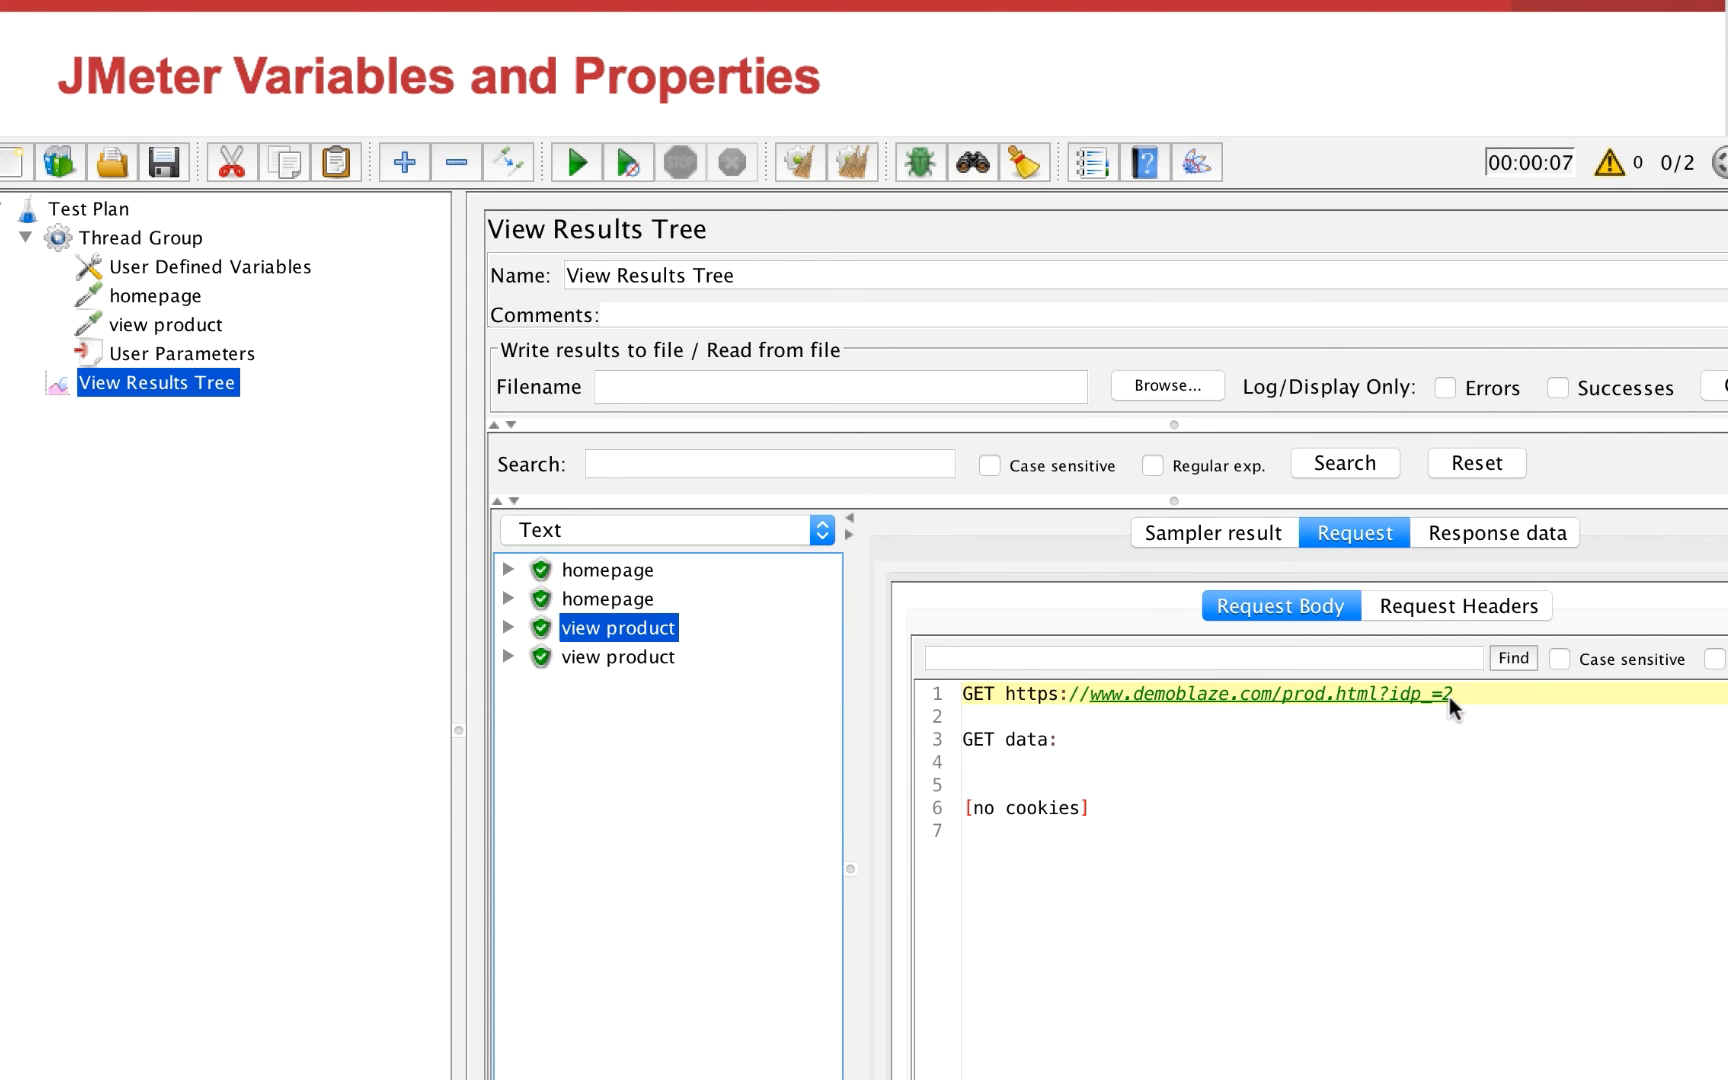
{"action": "left_click", "coordinate": [655, 659]}
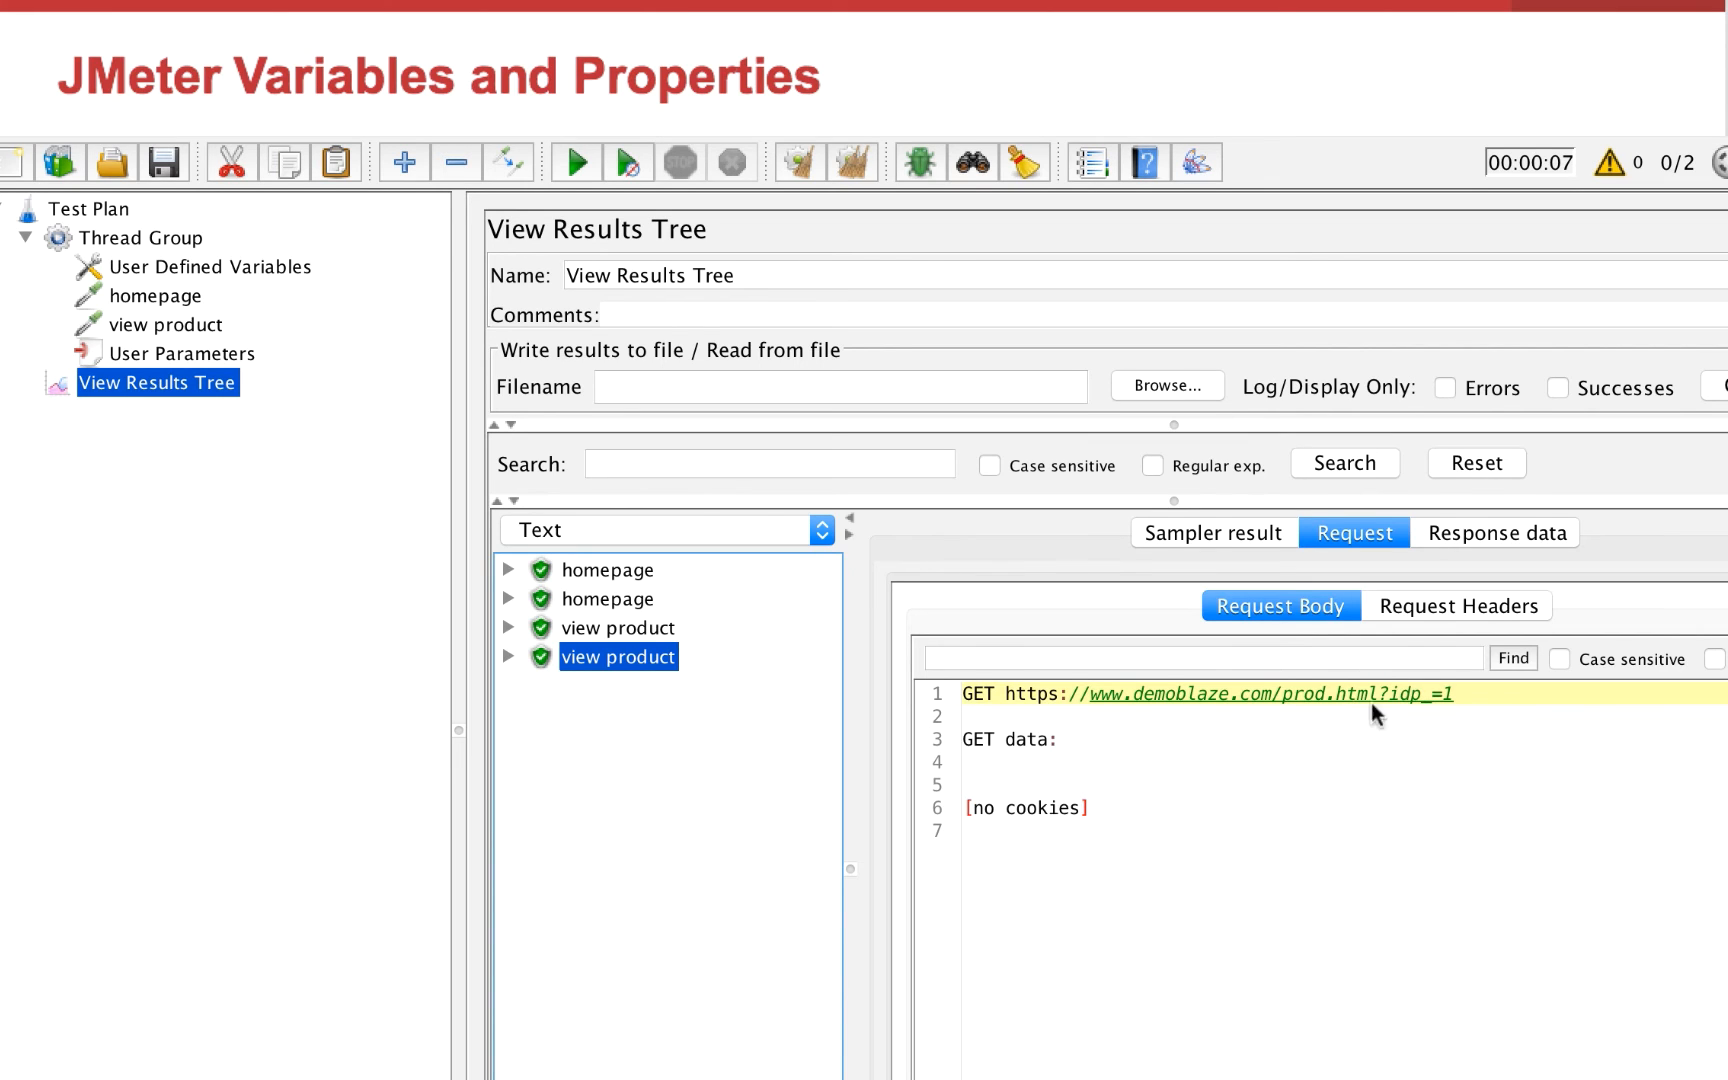
{"action": "left_click", "coordinate": [165, 355]}
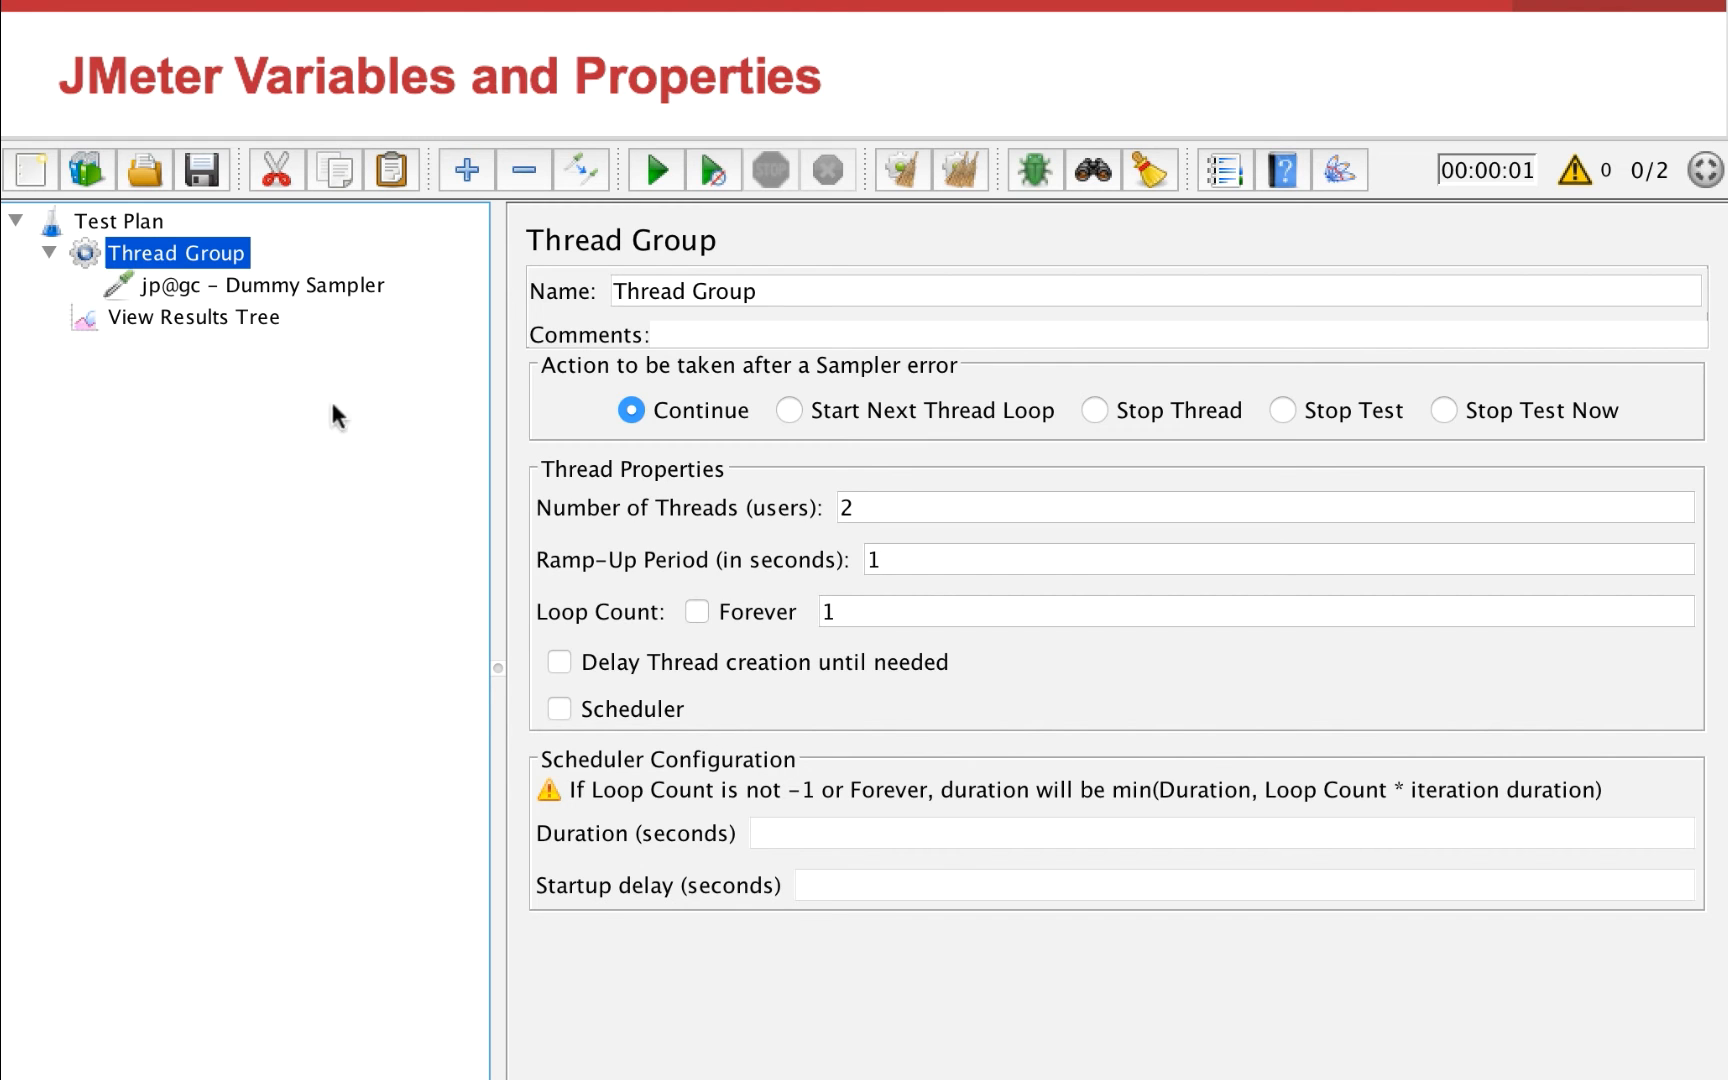
Add a Debug Sampler to the Thread Group
{"action": "right_click", "coordinate": [183, 257]}
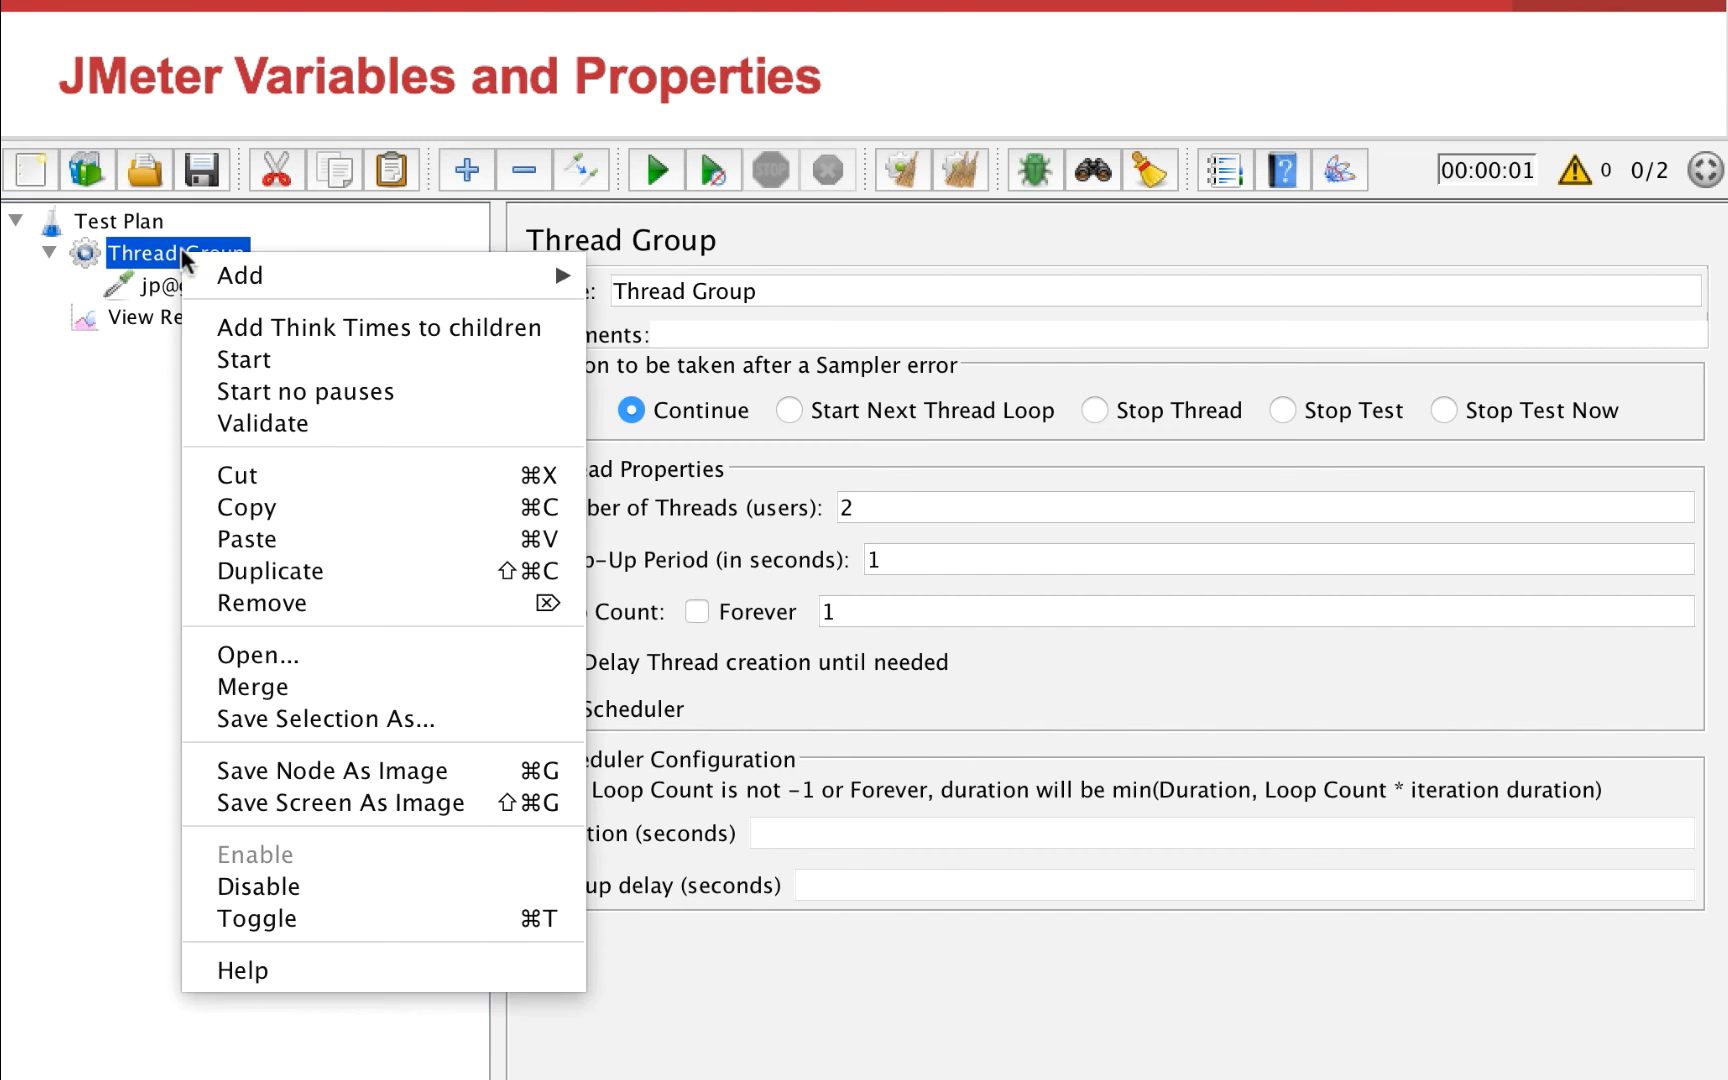
{"action": "mouse_move", "coordinate": [270, 274]}
{"action": "mouse_move", "coordinate": [631, 278]}
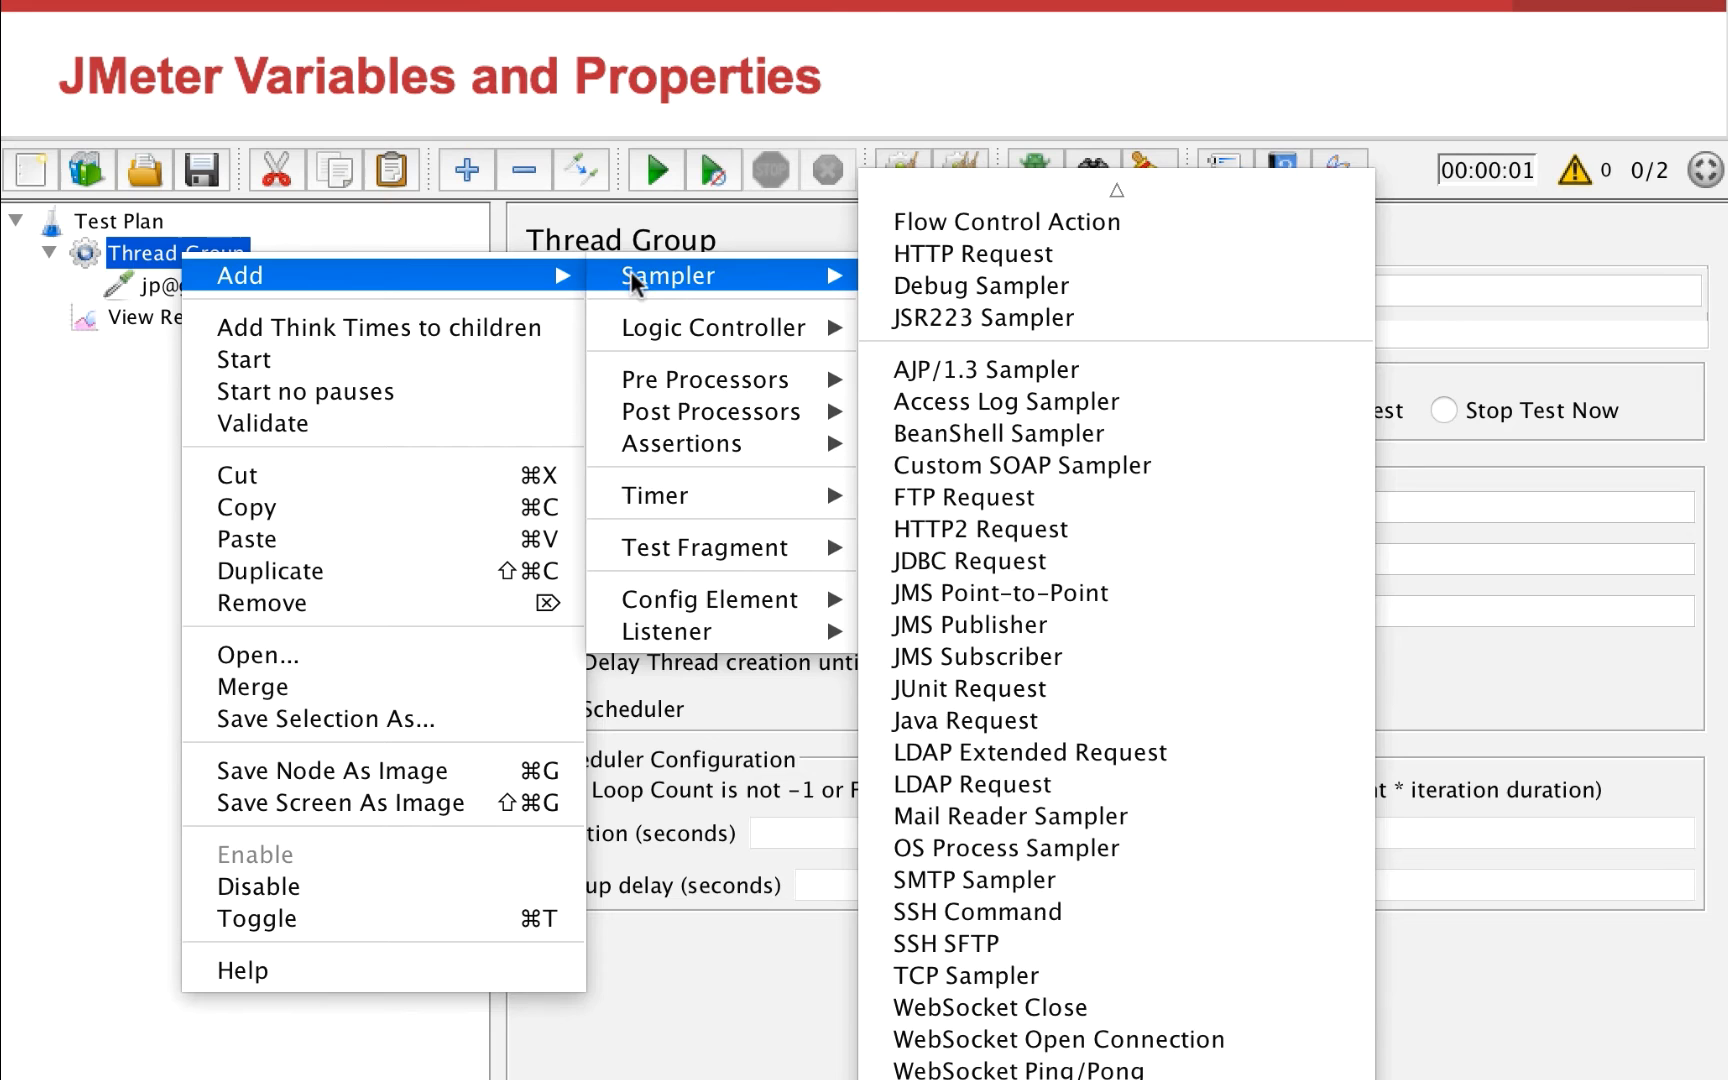
{"action": "left_click", "coordinate": [953, 284]}
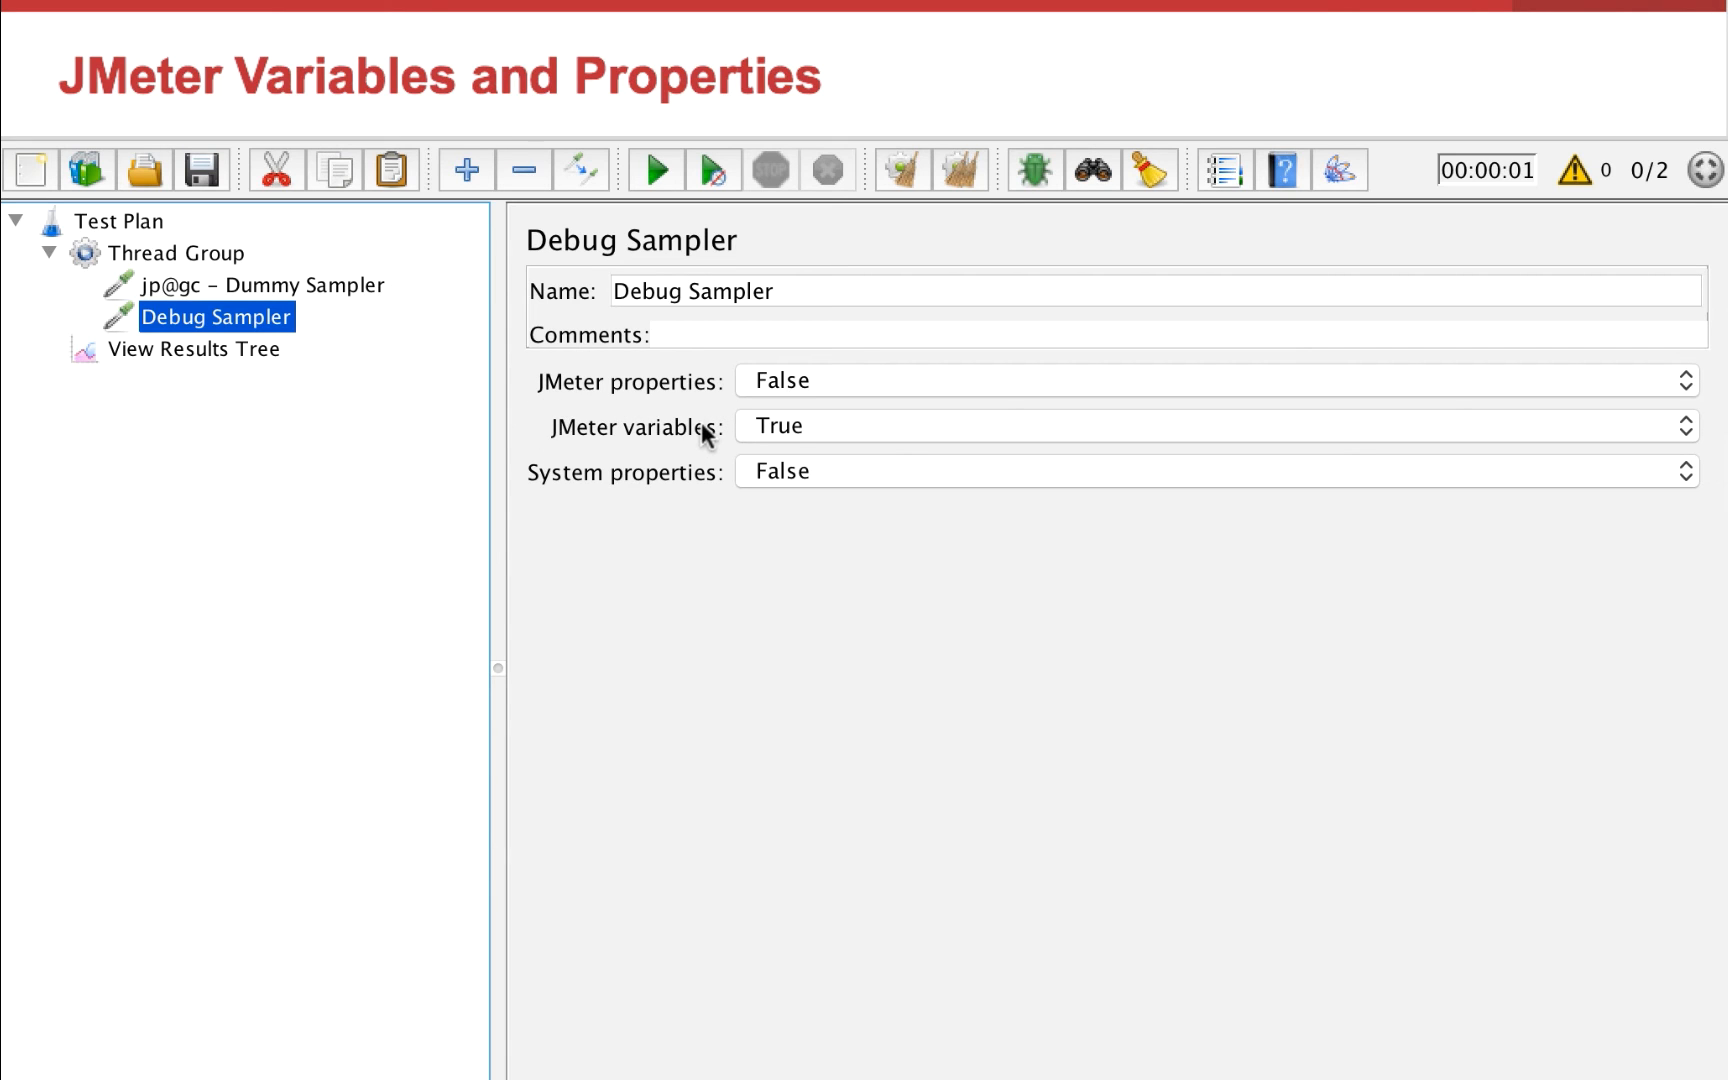
Configure the Debug Sampler with JMeter variables set to False and System properties set to True
{"action": "left_click", "coordinate": [792, 426]}
{"action": "left_click", "coordinate": [788, 455]}
{"action": "left_click", "coordinate": [823, 461]}
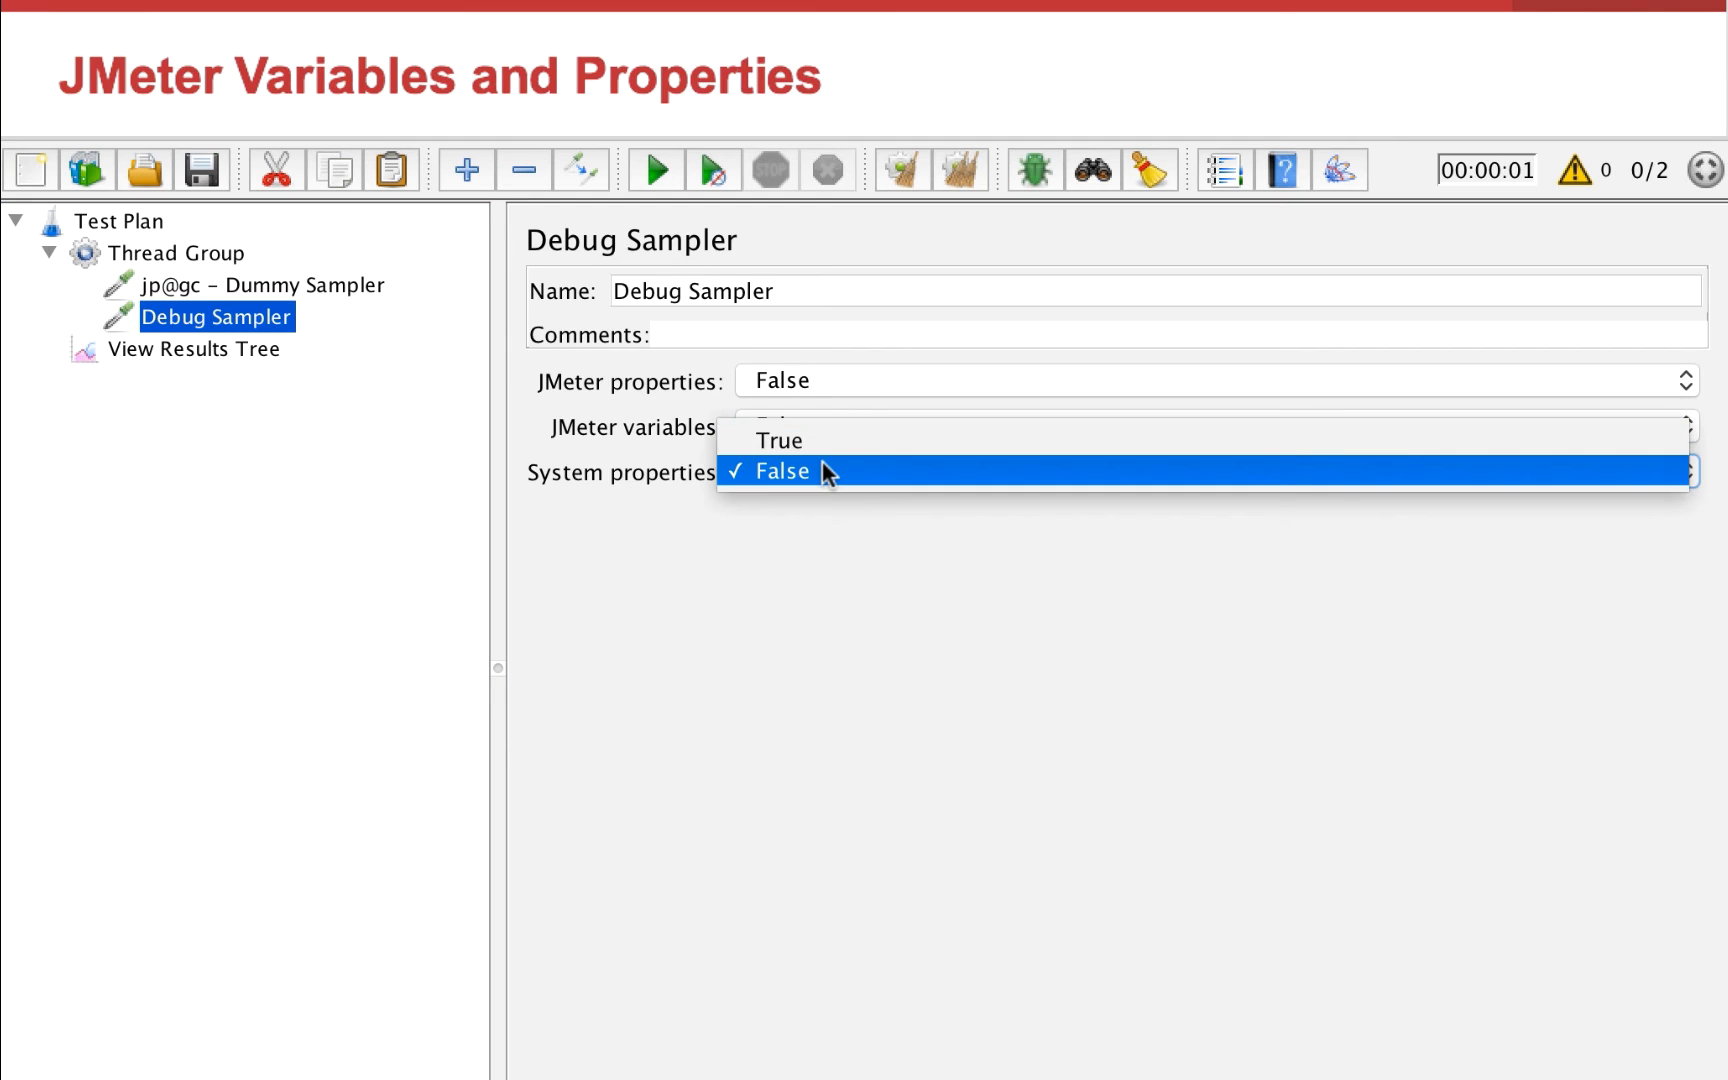
{"action": "left_click", "coordinate": [845, 440]}
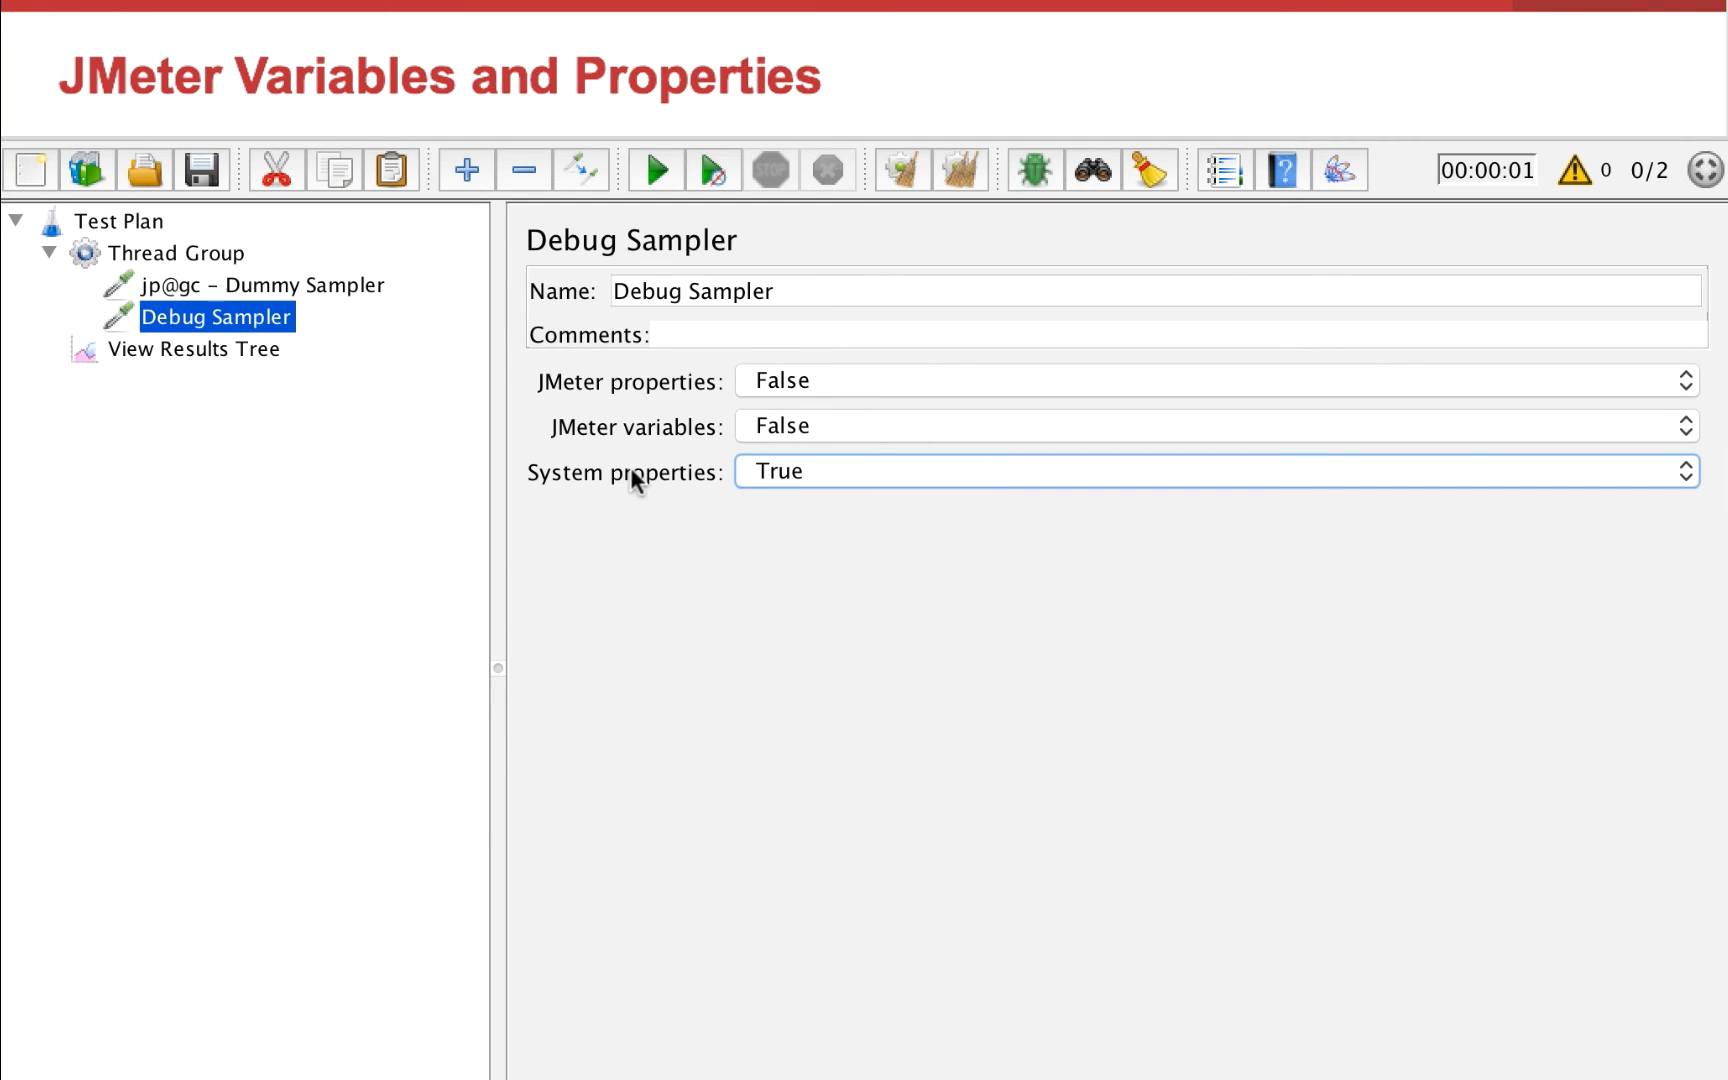
Clear the old results in View Results Tree, rerun the test and inspect the system properties in the first Debug Sampler response
{"action": "left_click", "coordinate": [300, 352]}
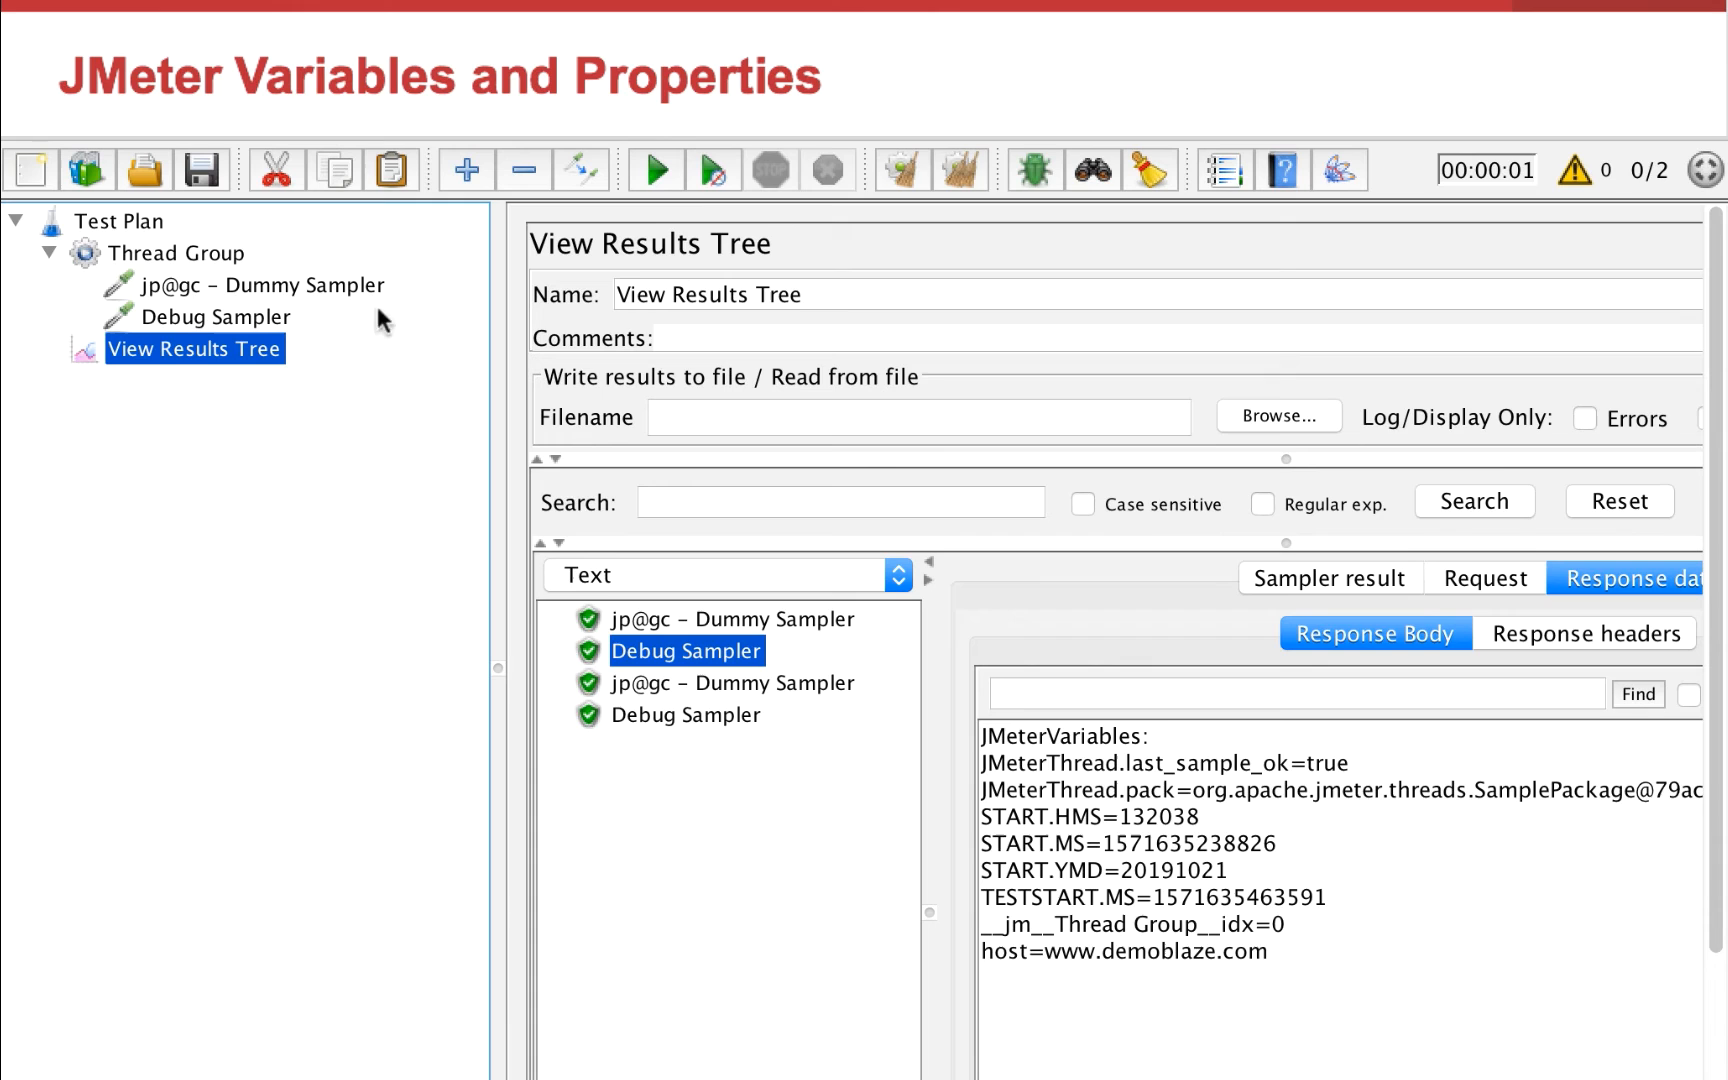
{"action": "left_click", "coordinate": [960, 170]}
{"action": "left_click", "coordinate": [657, 170]}
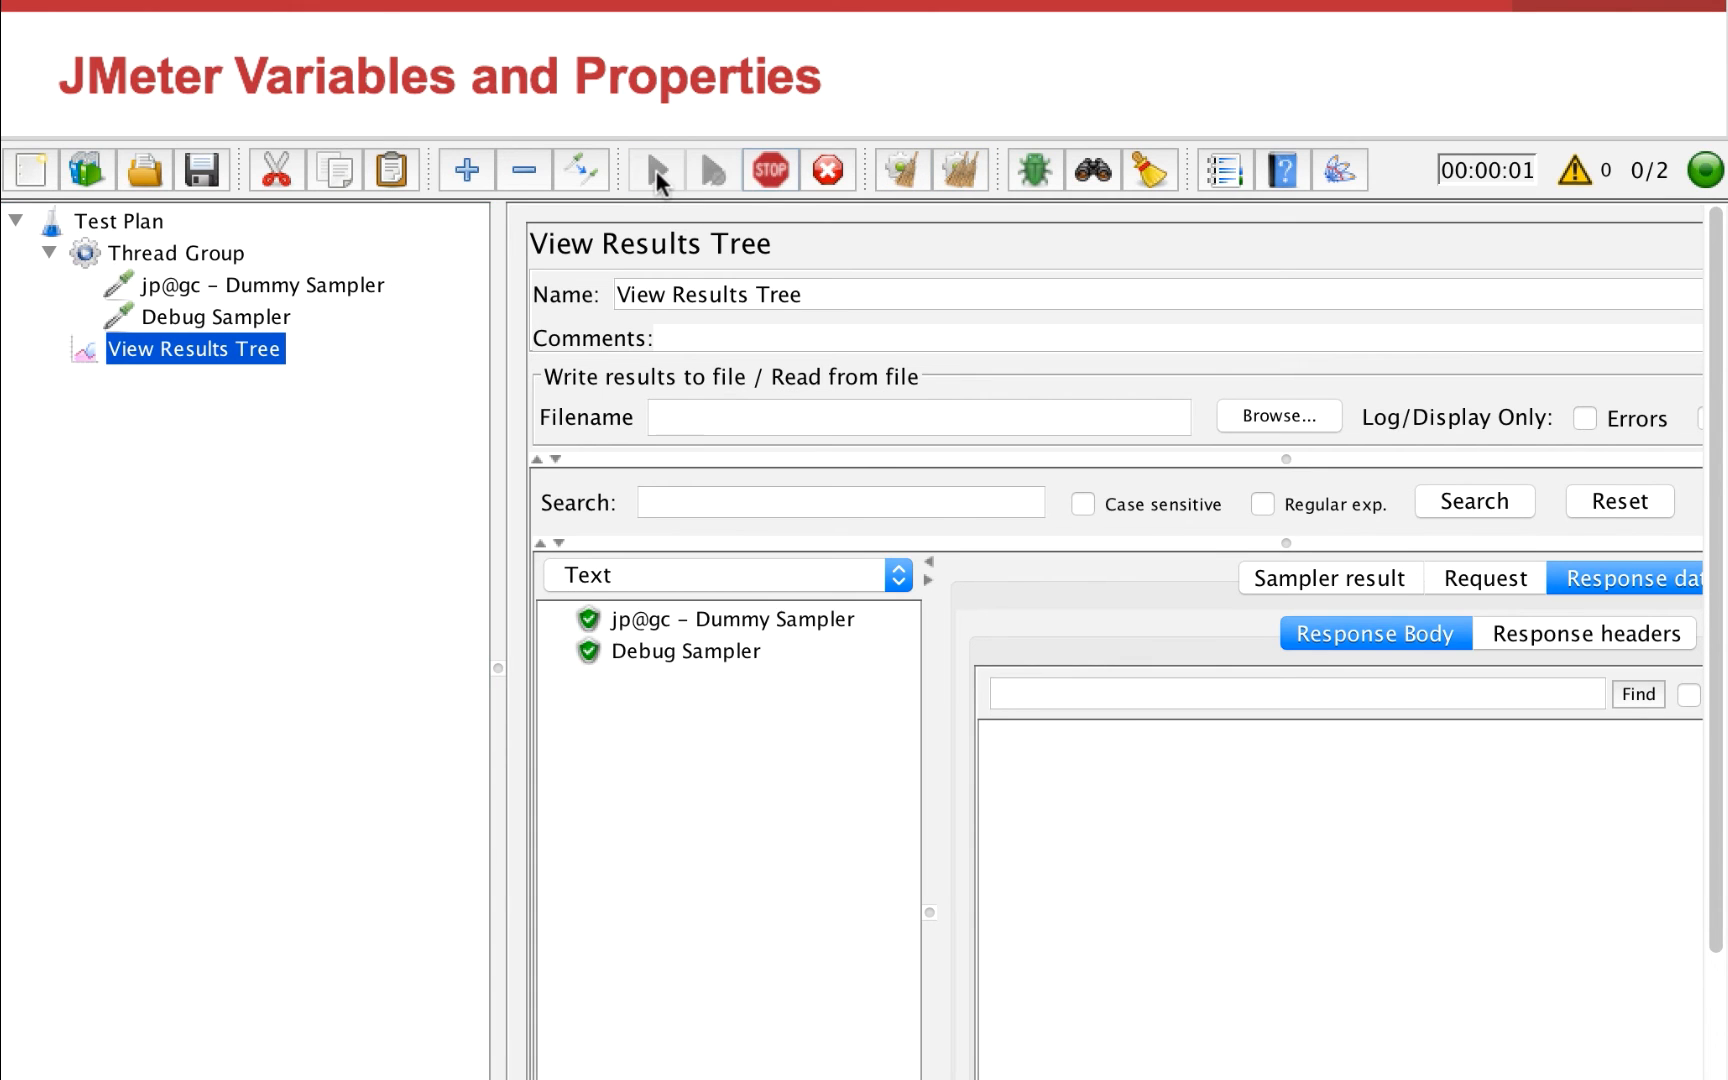
{"action": "left_click", "coordinate": [716, 648]}
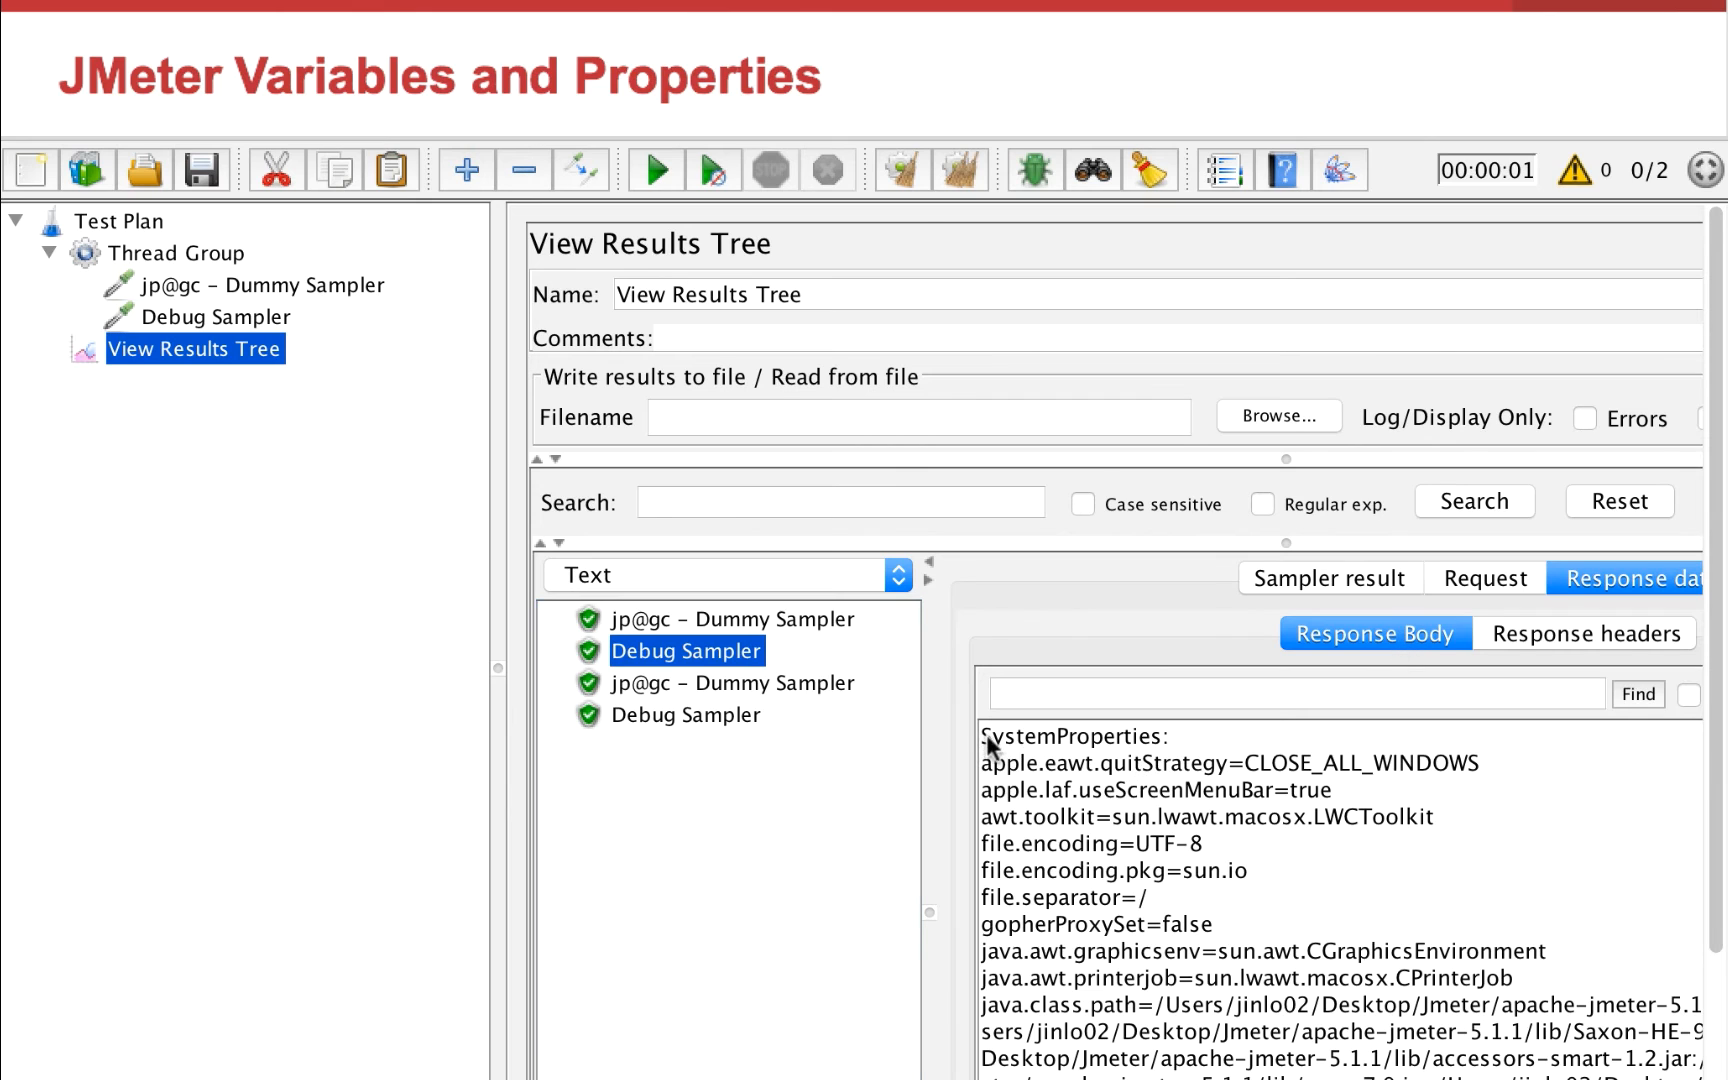
{"action": "left_click_drag", "start_coordinate": [983, 735], "coordinate": [1075, 957]}
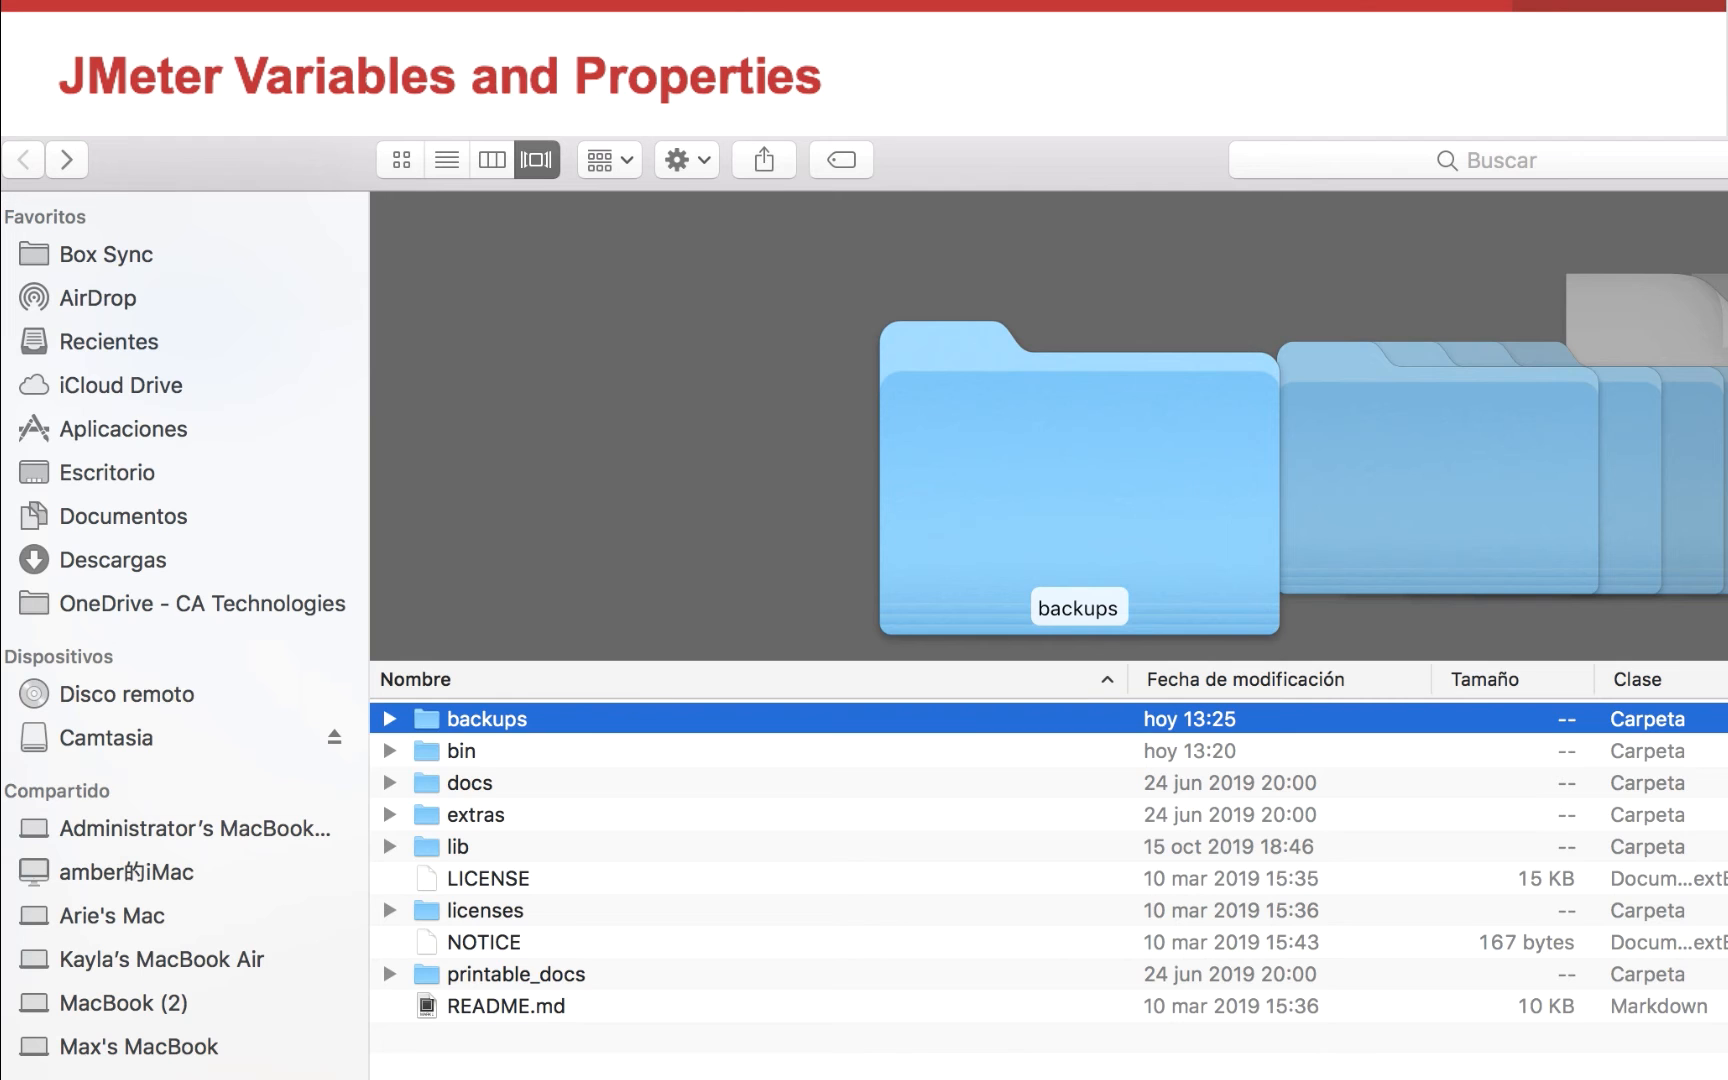
Open system.properties from JMeter's bin folder in the text editor and look through its contents
{"action": "double_click", "coordinate": [463, 756]}
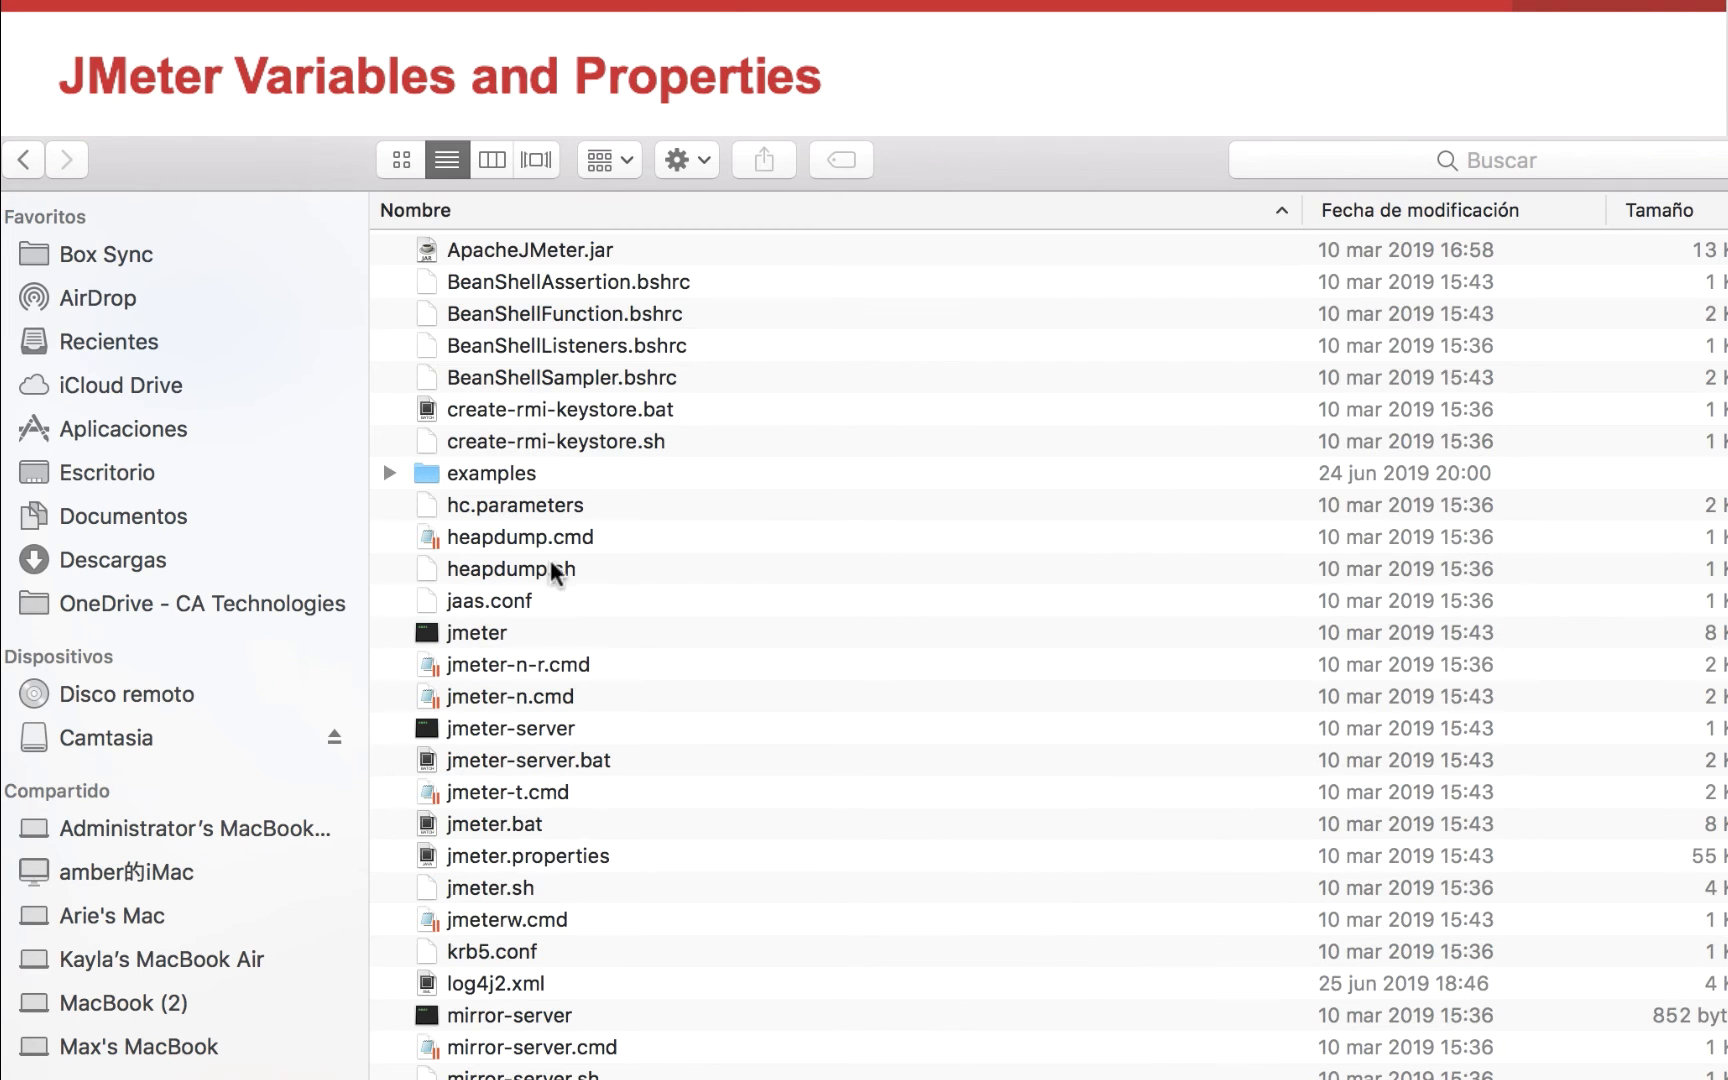
{"action": "scroll", "coordinate": [530, 912], "scroll_direction": "down", "scroll_amount": 5}
{"action": "left_click", "coordinate": [531, 987]}
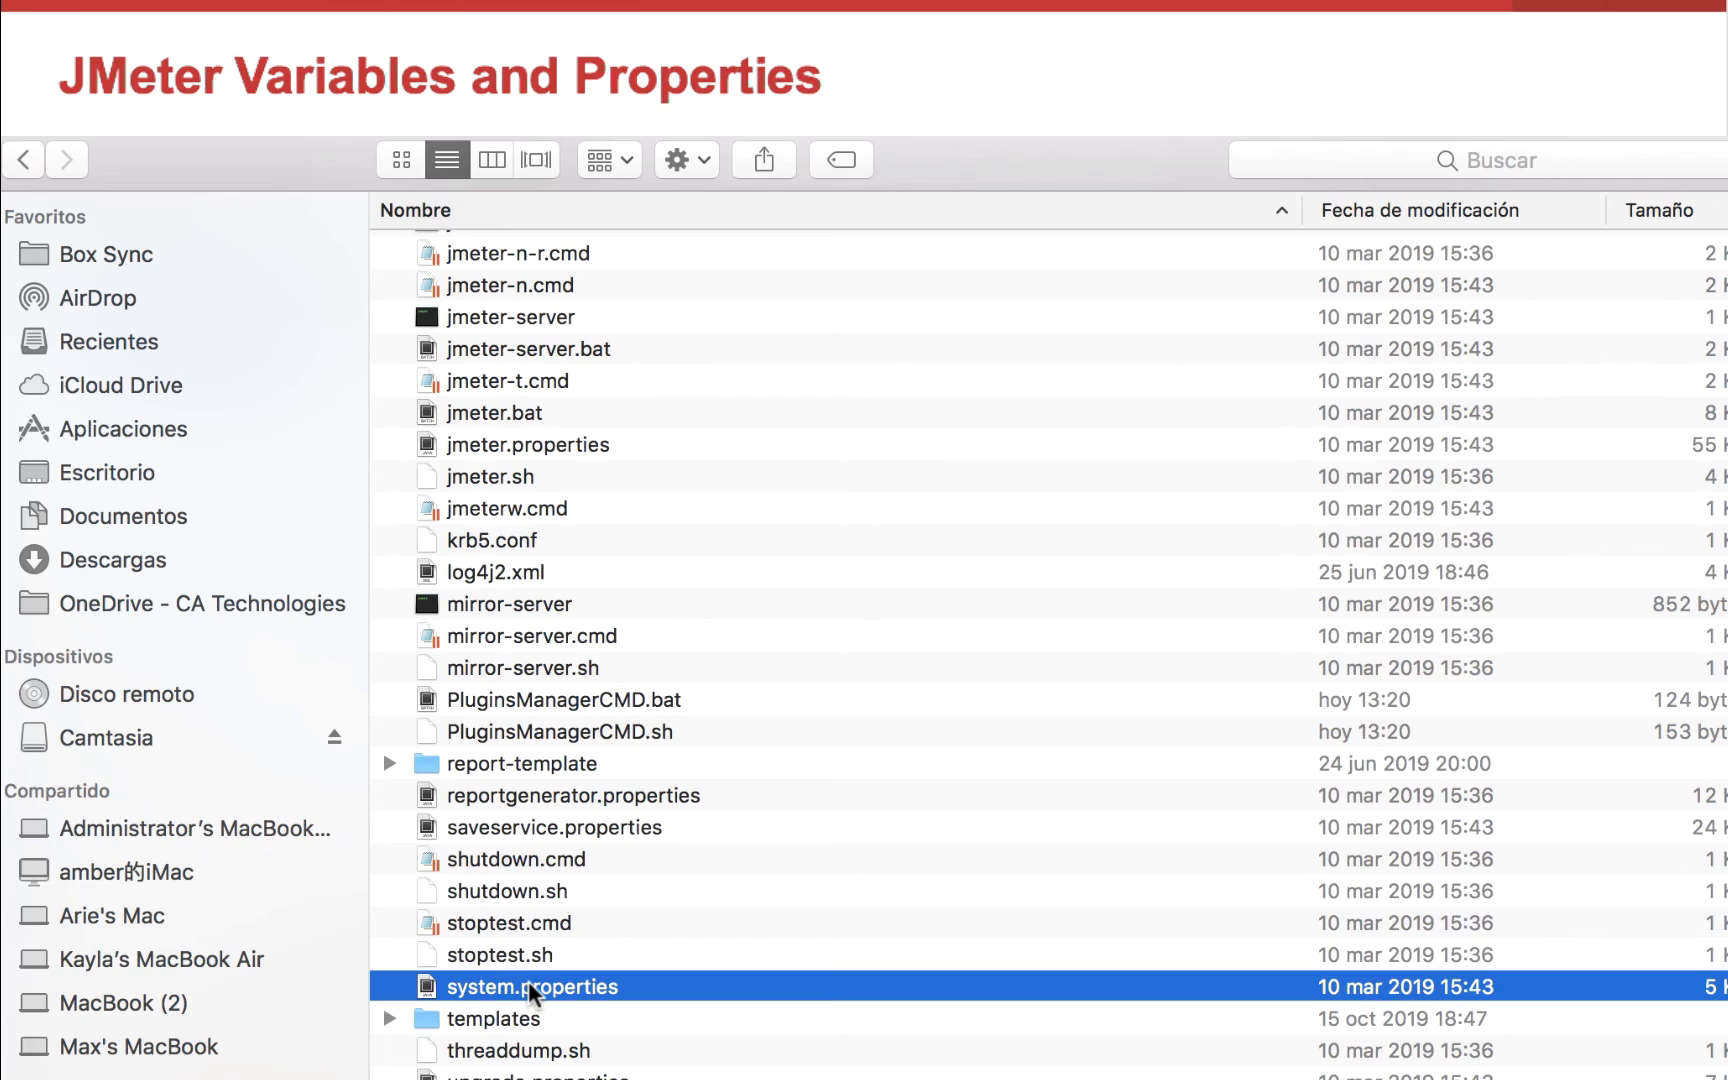
{"action": "double_click", "coordinate": [528, 985]}
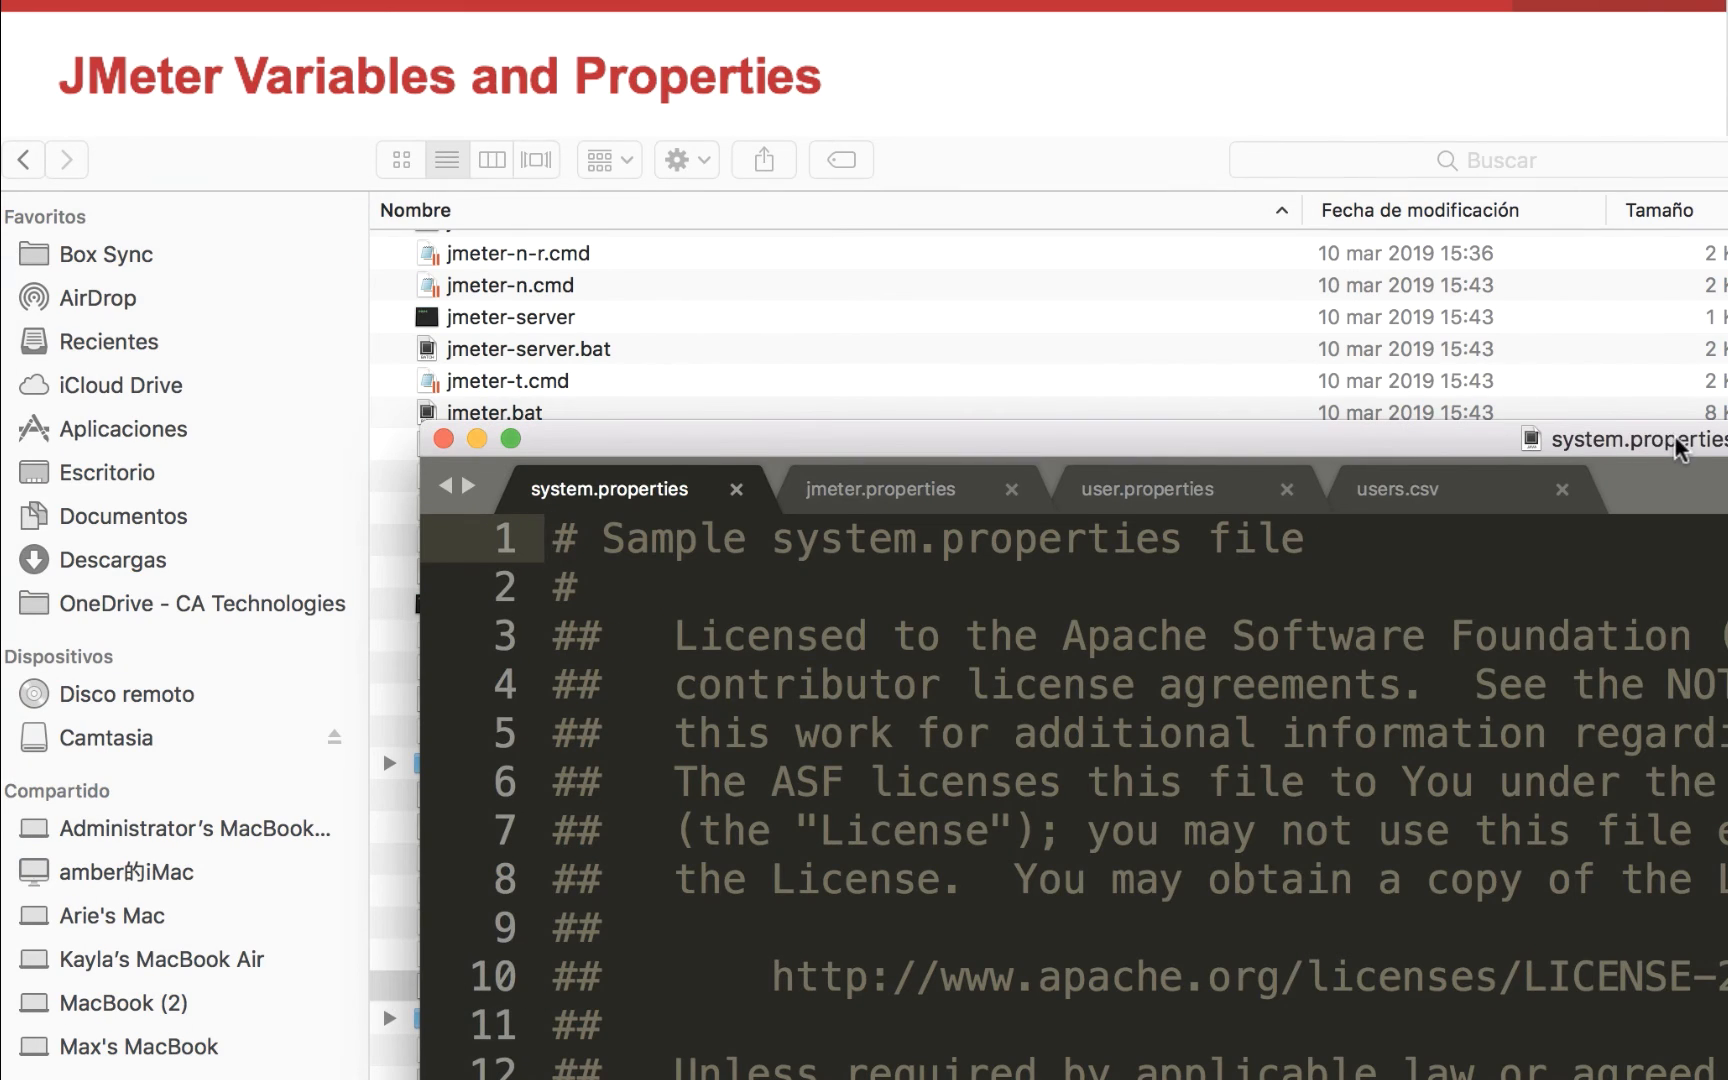
{"action": "left_click_drag", "start_coordinate": [1675, 440], "coordinate": [1238, 119]}
{"action": "scroll", "coordinate": [805, 755], "scroll_direction": "down", "scroll_amount": 5}
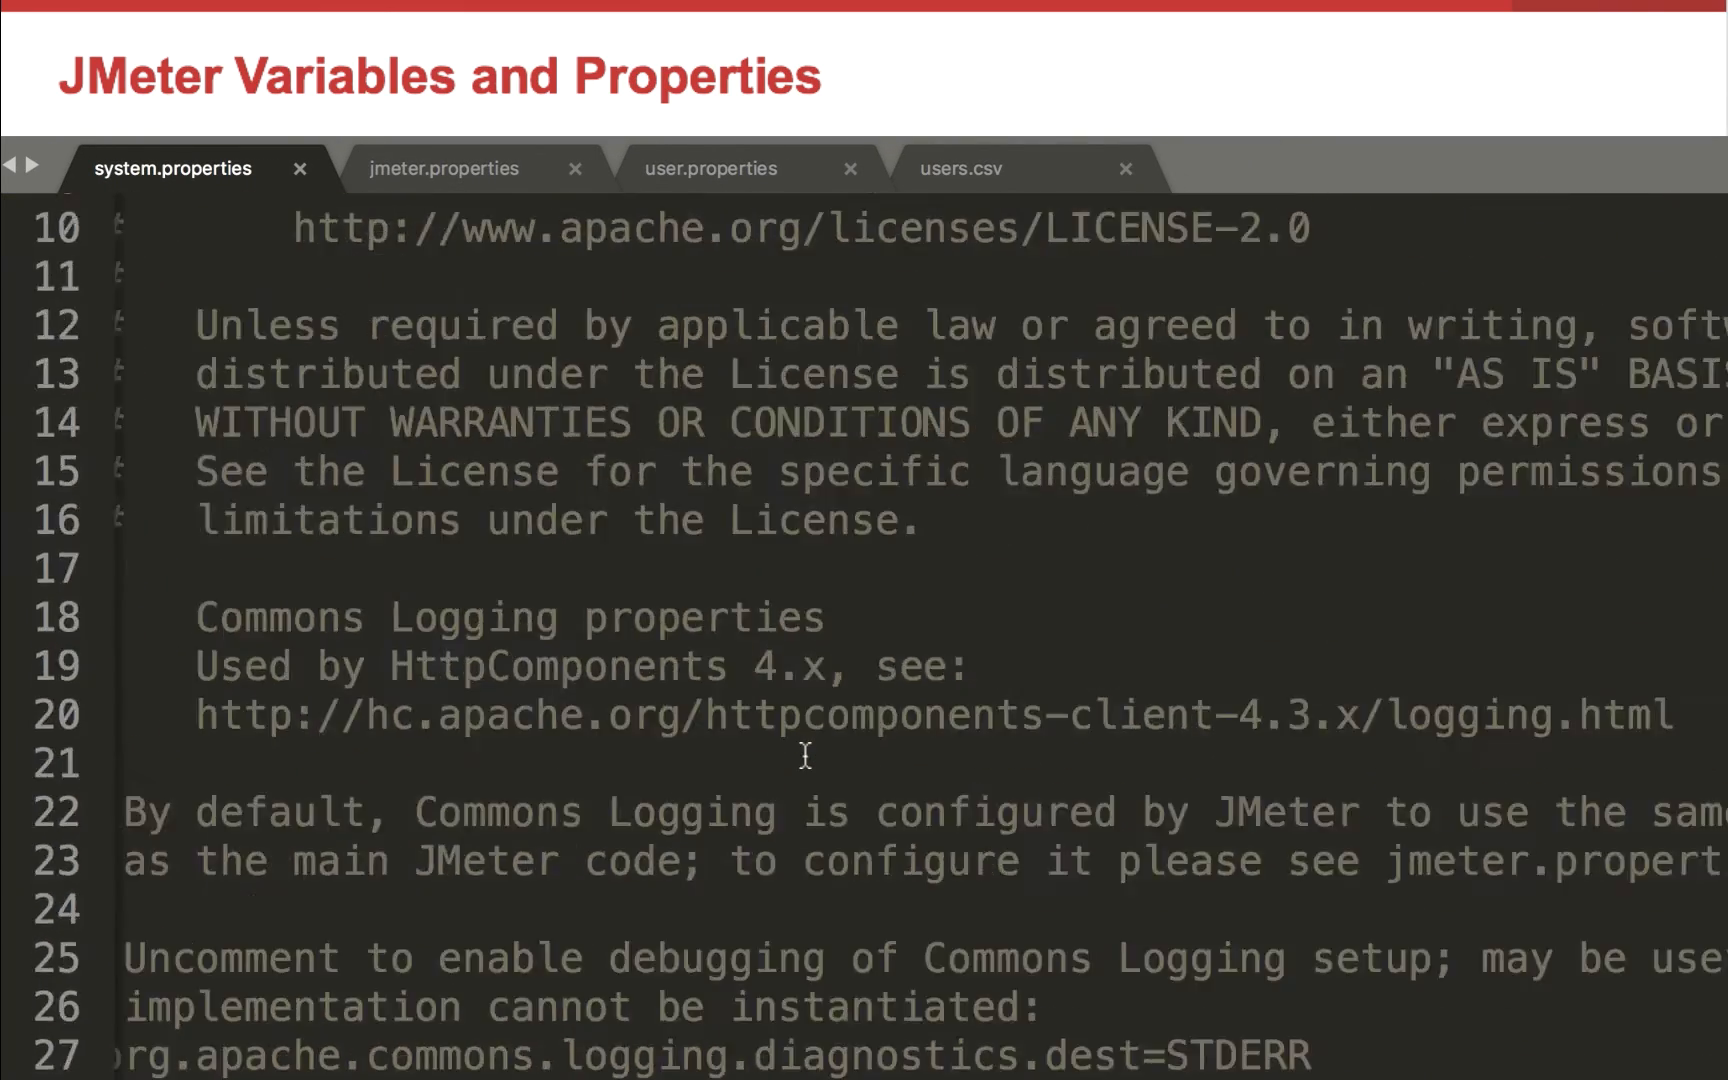
{"action": "scroll", "coordinate": [810, 328], "scroll_direction": "down", "scroll_amount": 20}
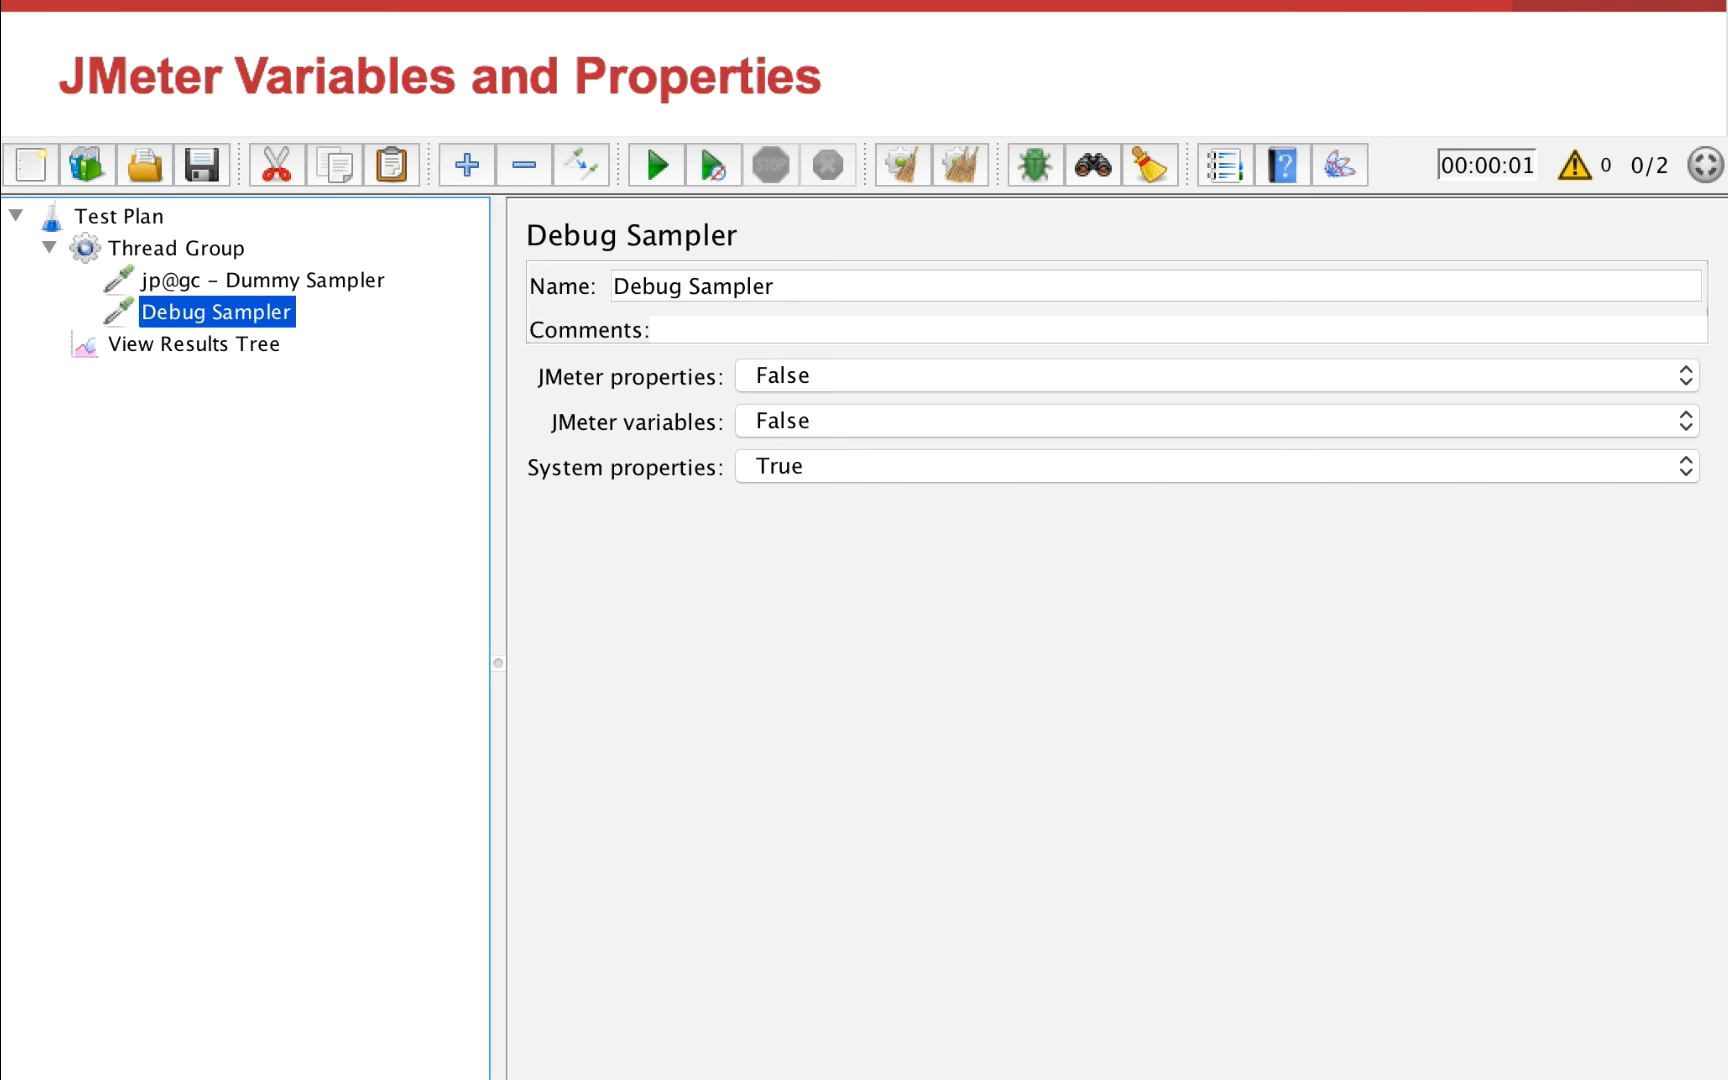
Return to the bin folder in Finder and open the jmeter.properties file
{"action": "mouse_move", "coordinate": [643, 420]}
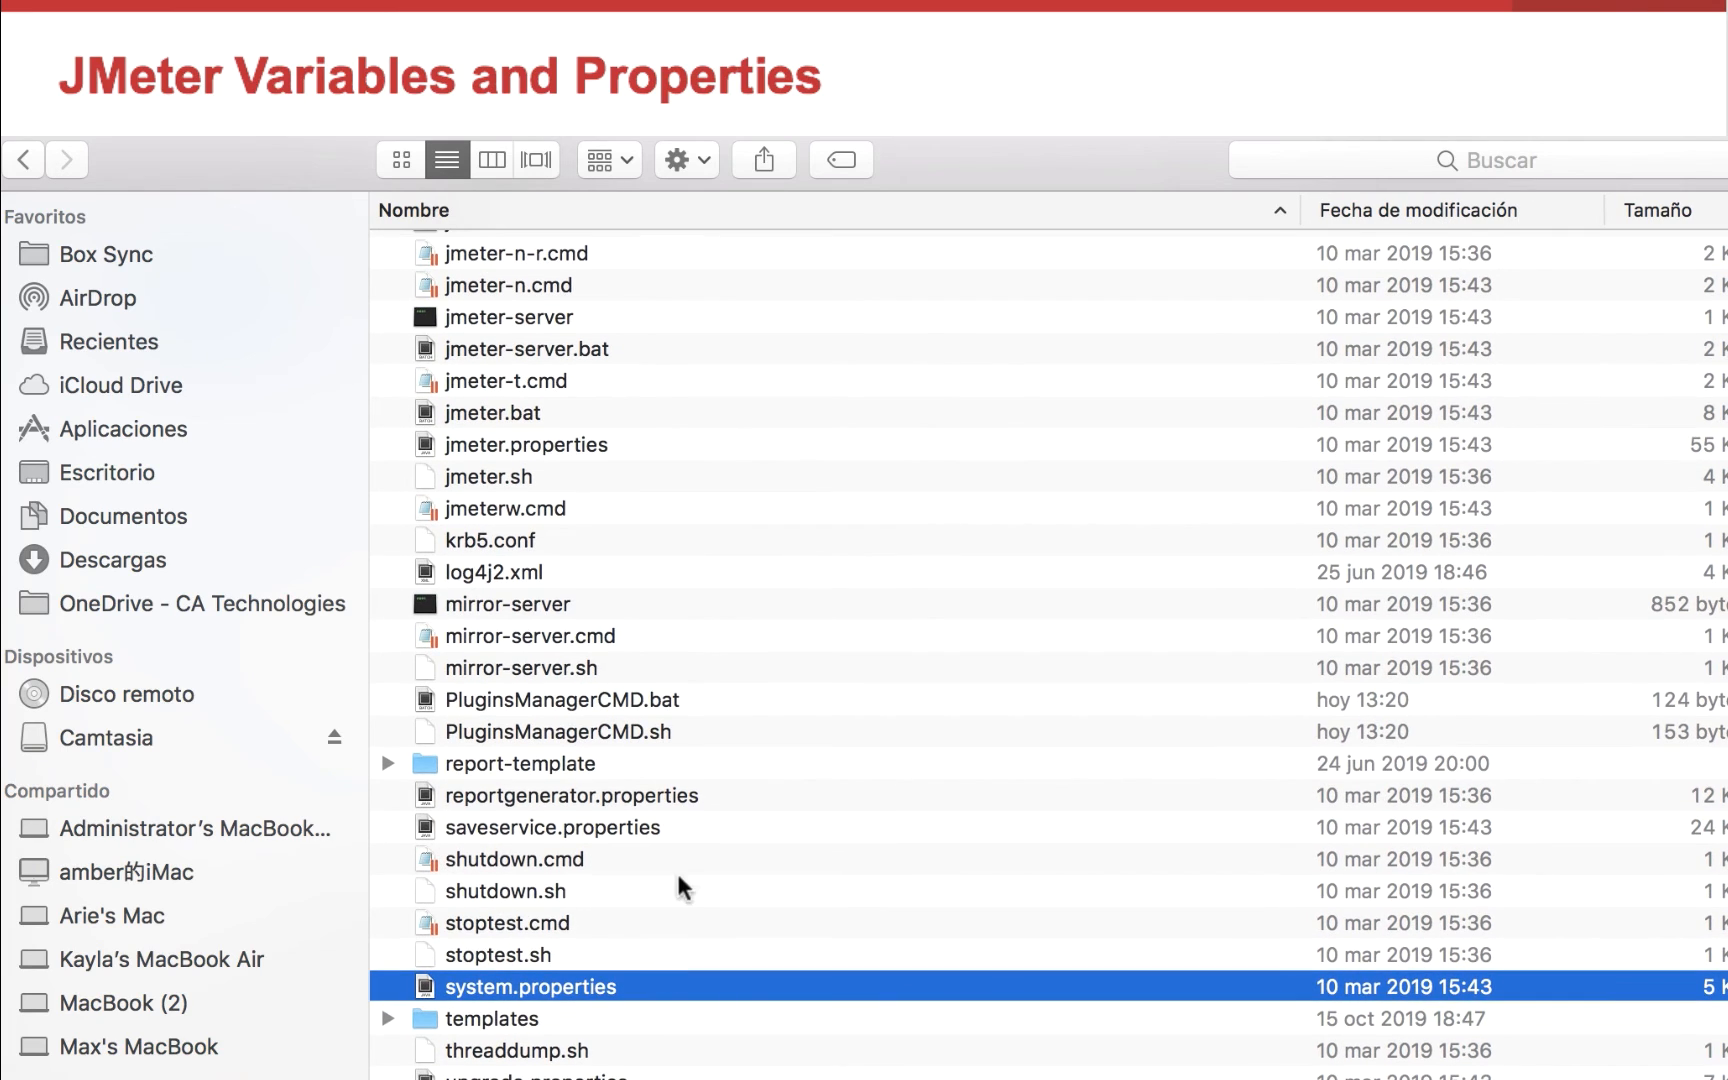
{"action": "scroll", "coordinate": [676, 869], "scroll_direction": "up", "scroll_amount": 5}
{"action": "left_click", "coordinate": [582, 699]}
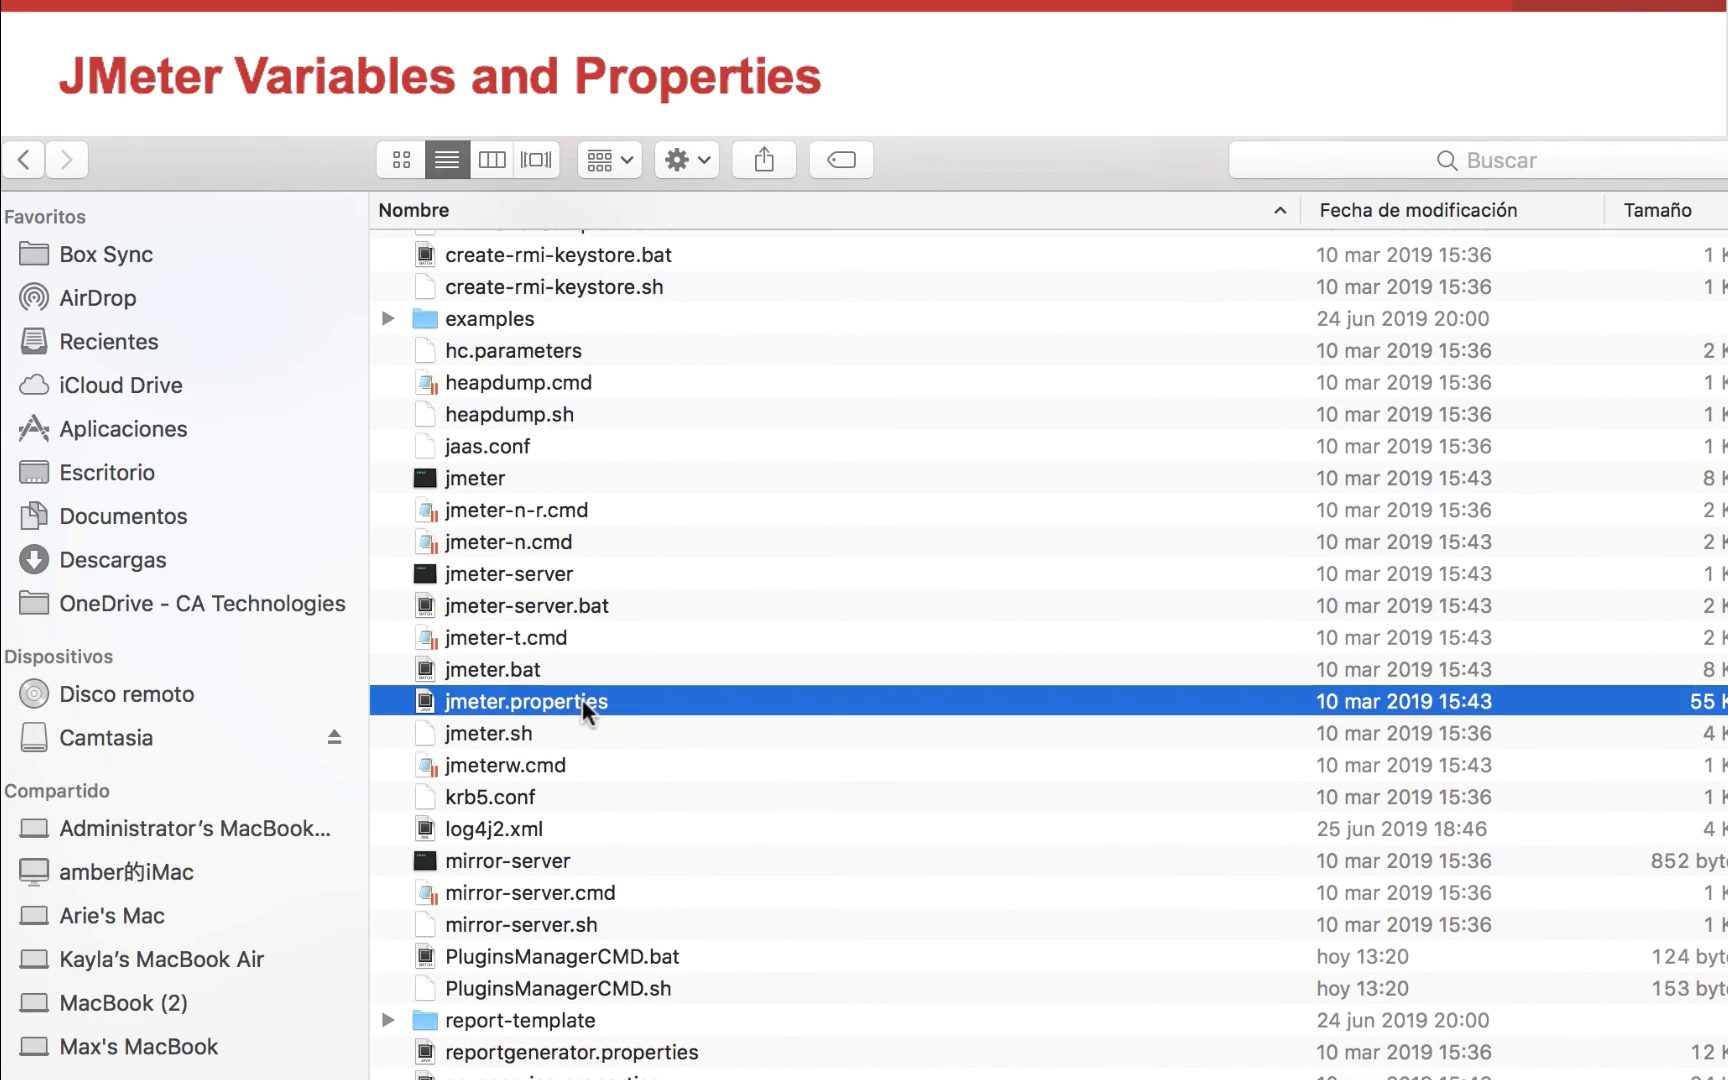
{"action": "double_click", "coordinate": [582, 699]}
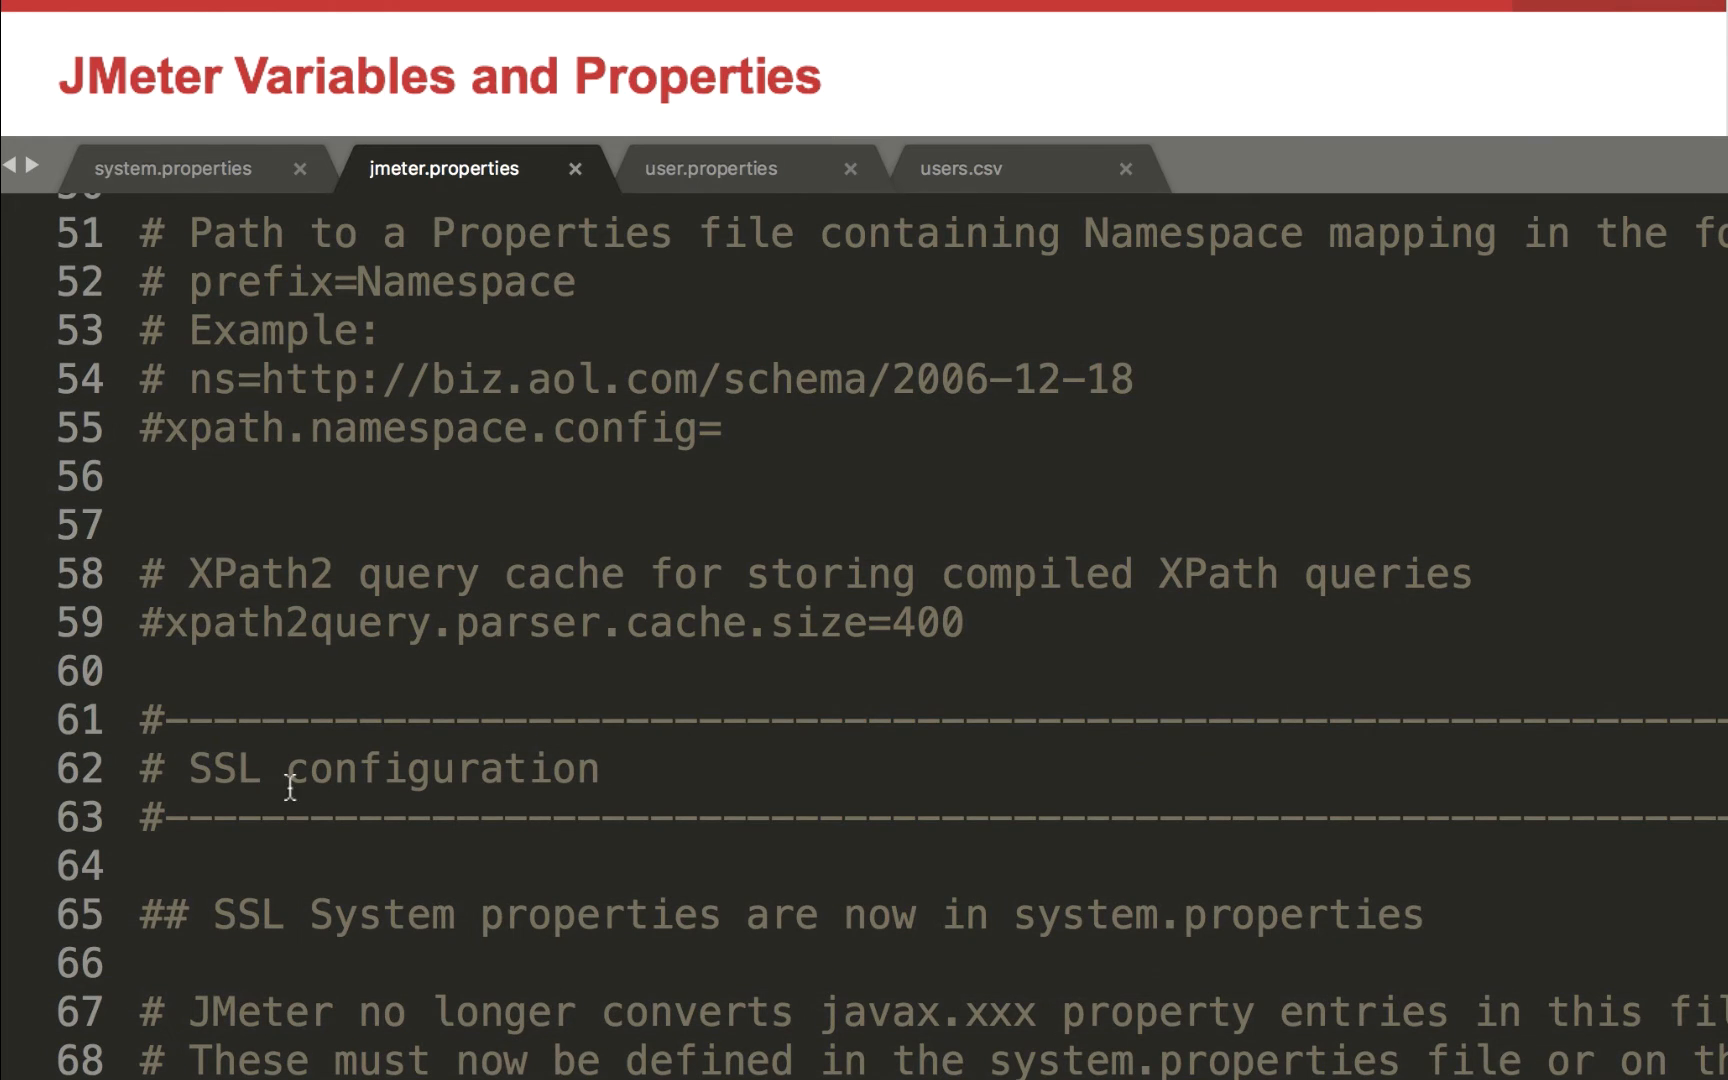
Examine the XML Parser and SSL configuration sections of jmeter.properties
{"action": "scroll", "coordinate": [266, 683], "scroll_direction": "up", "scroll_amount": 5}
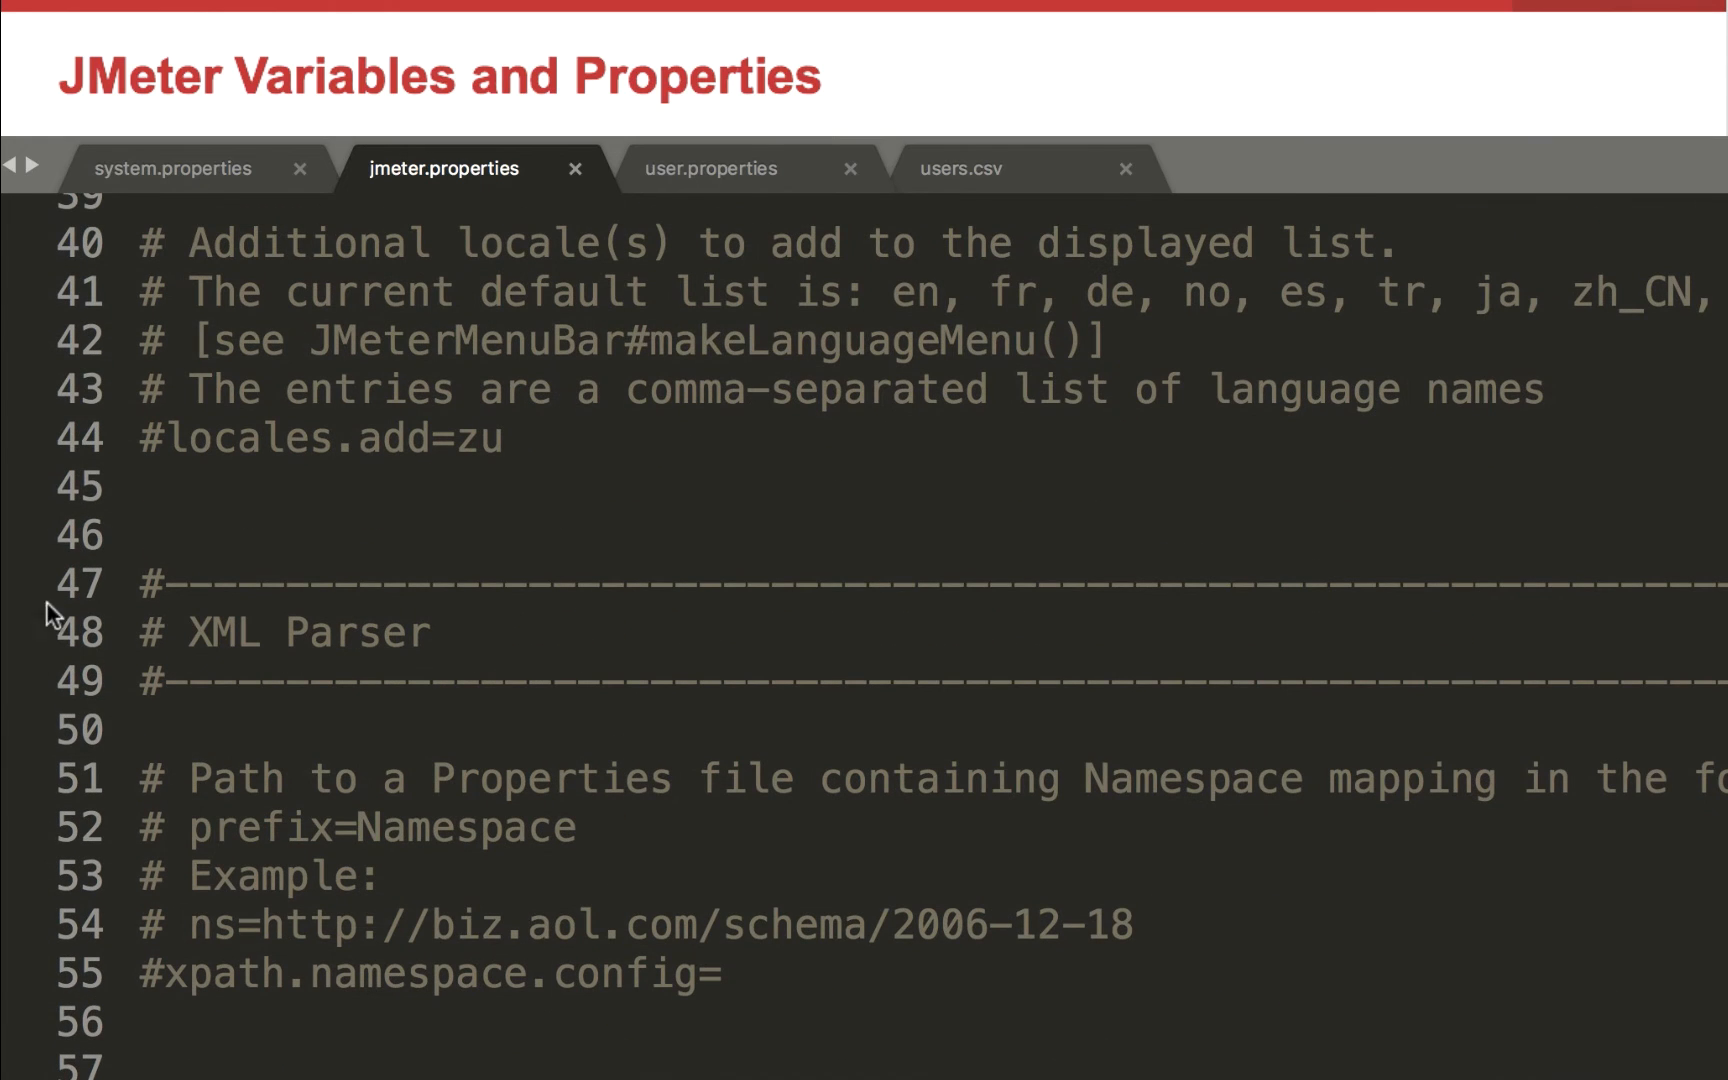
{"action": "scroll", "coordinate": [291, 570], "scroll_direction": "down", "scroll_amount": 2}
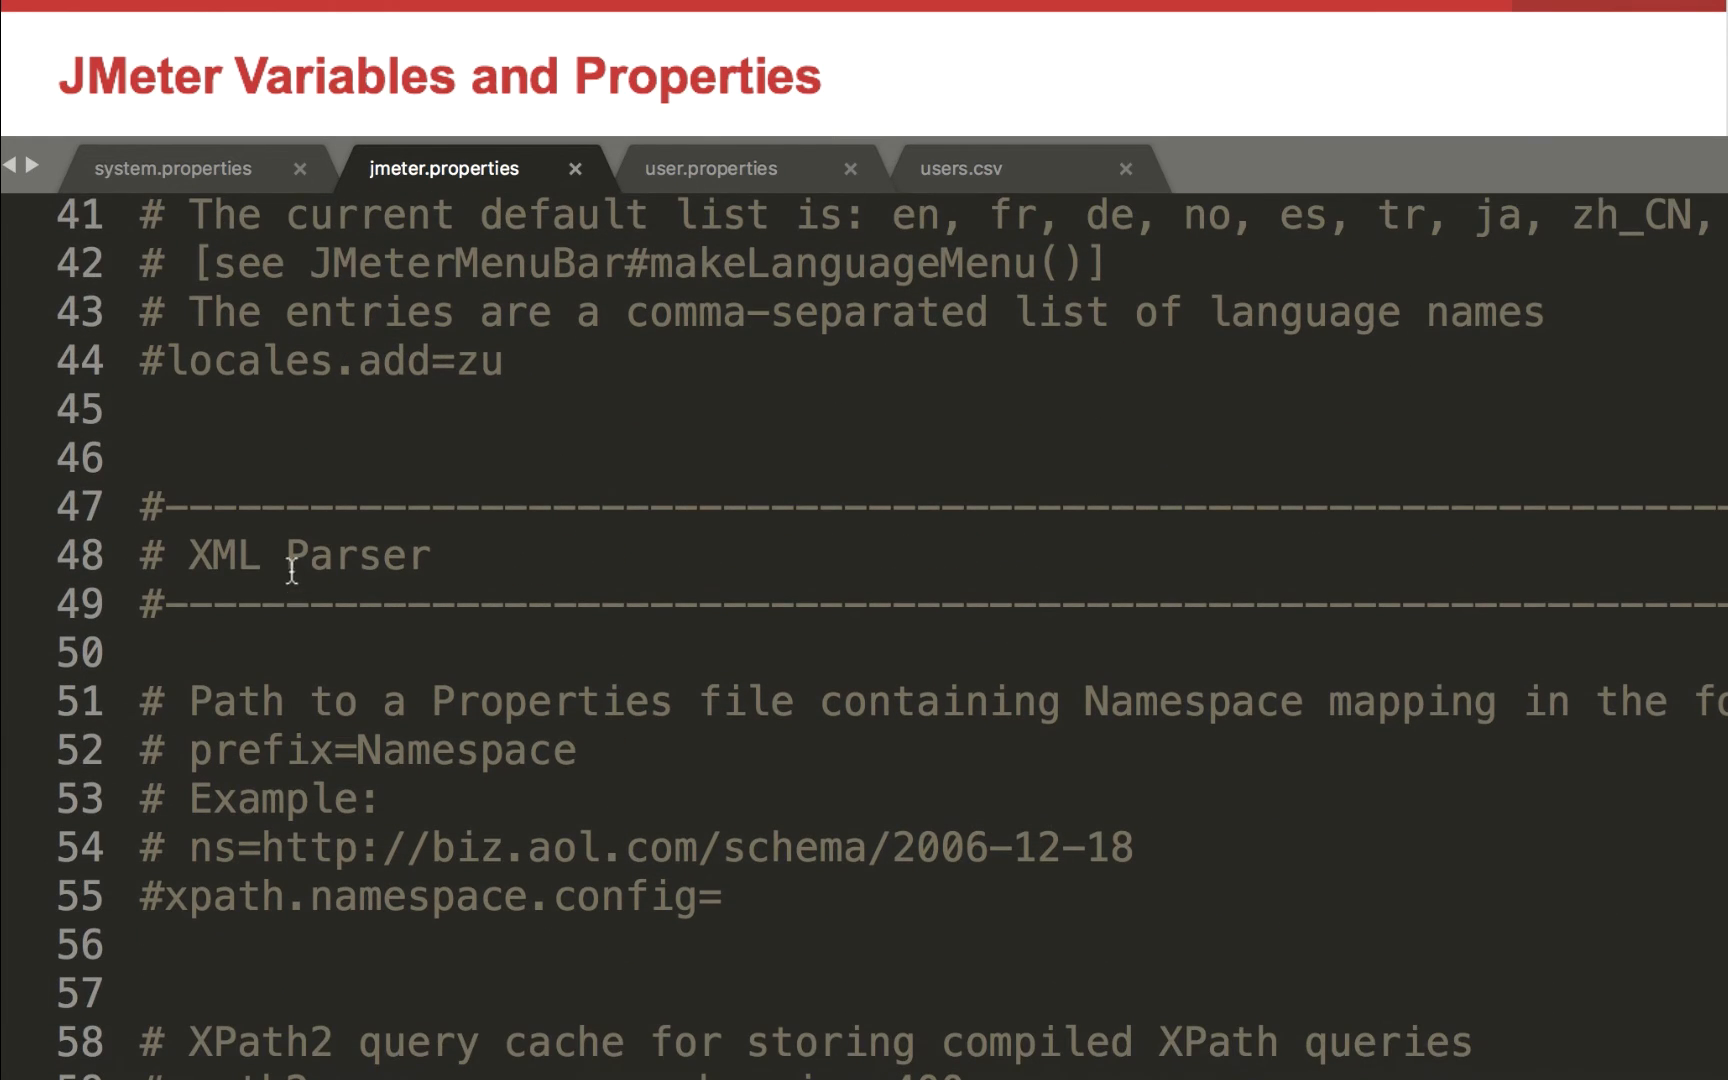
{"action": "scroll", "coordinate": [291, 570], "scroll_direction": "up", "scroll_amount": 1}
{"action": "left_click_drag", "start_coordinate": [512, 582], "coordinate": [172, 565]}
{"action": "scroll", "coordinate": [387, 895], "scroll_direction": "down", "scroll_amount": 1}
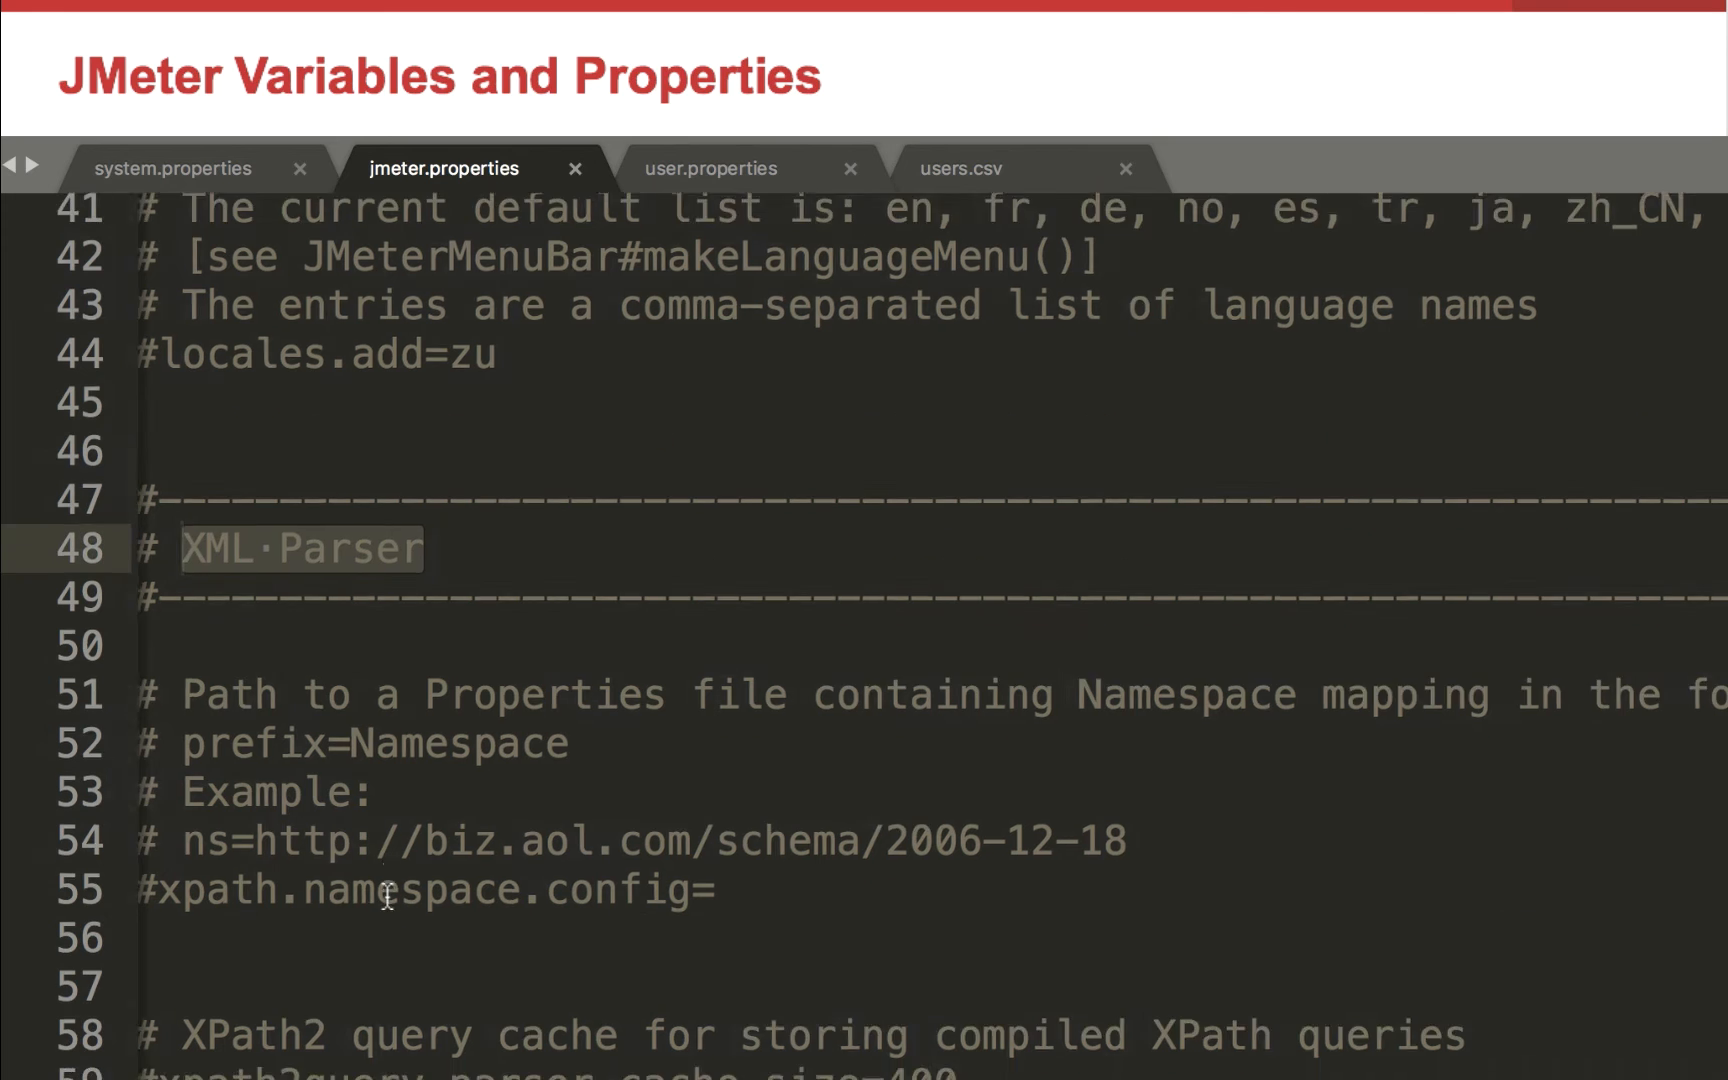
{"action": "scroll", "coordinate": [387, 895], "scroll_direction": "down", "scroll_amount": 3}
{"action": "left_click_drag", "start_coordinate": [702, 985], "coordinate": [97, 915]}
{"action": "left_click", "coordinate": [336, 949]}
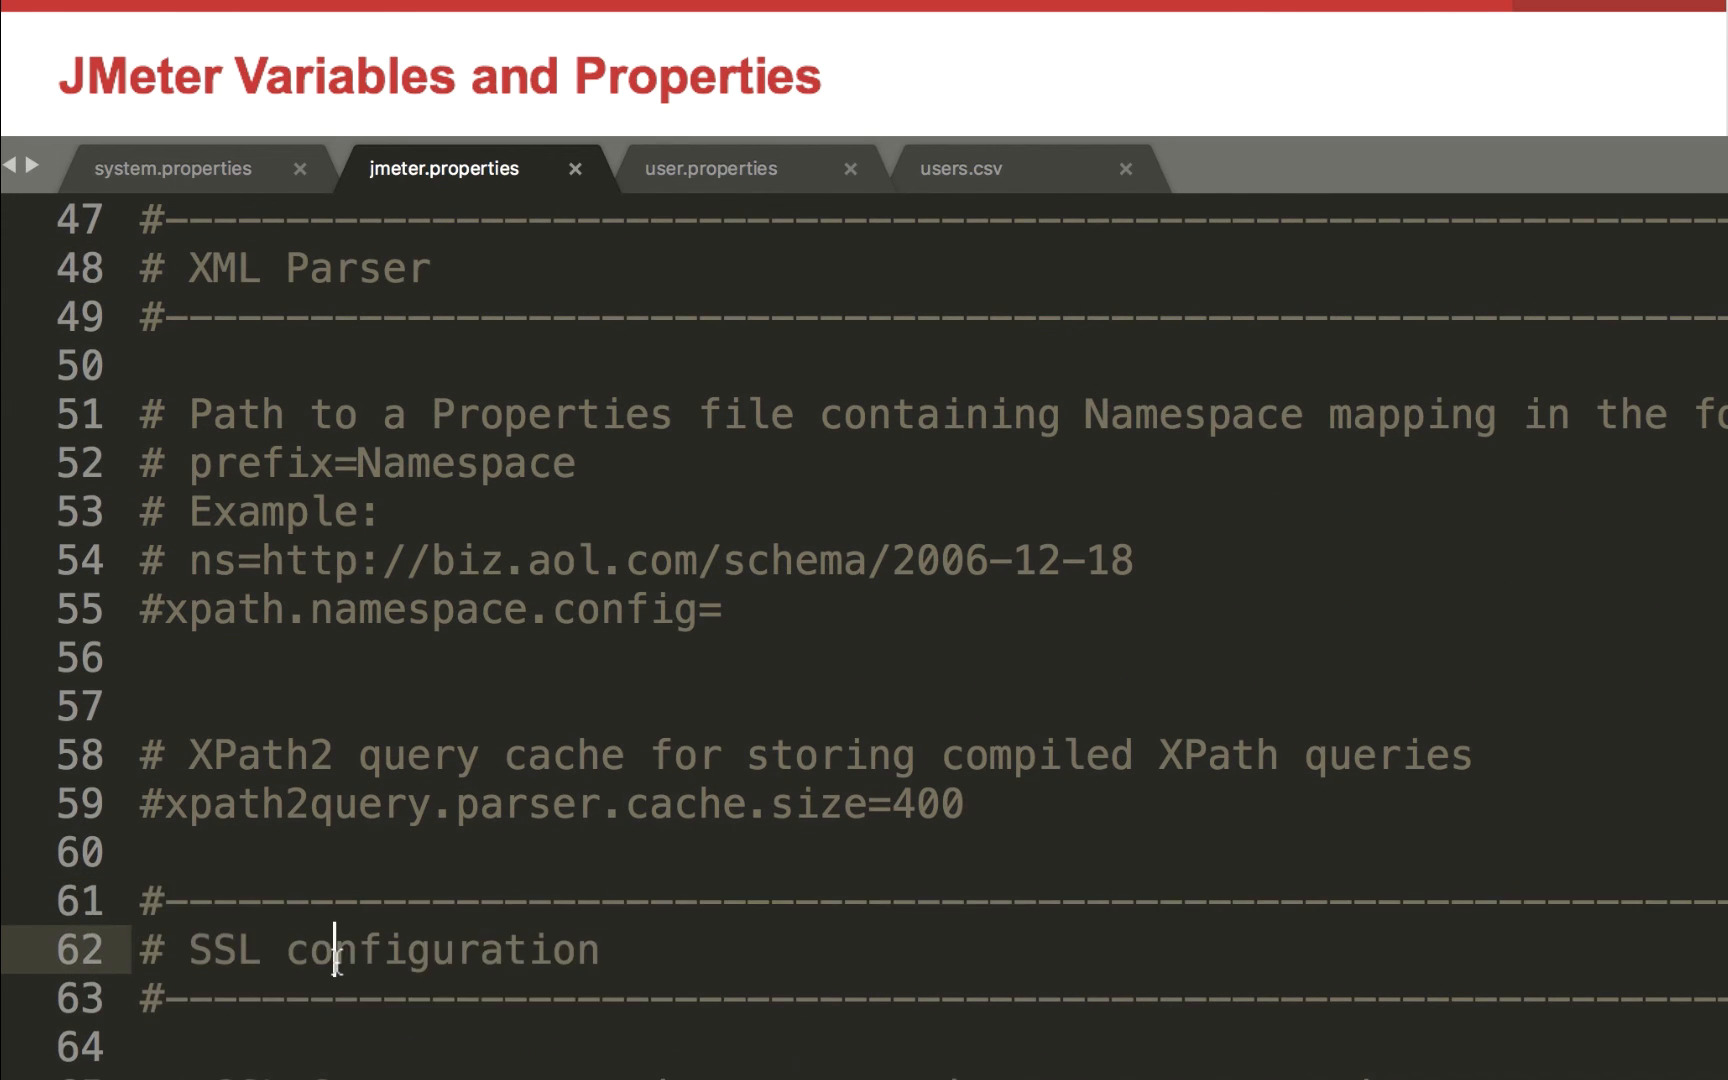
{"action": "scroll", "coordinate": [340, 955], "scroll_direction": "down", "scroll_amount": 8}
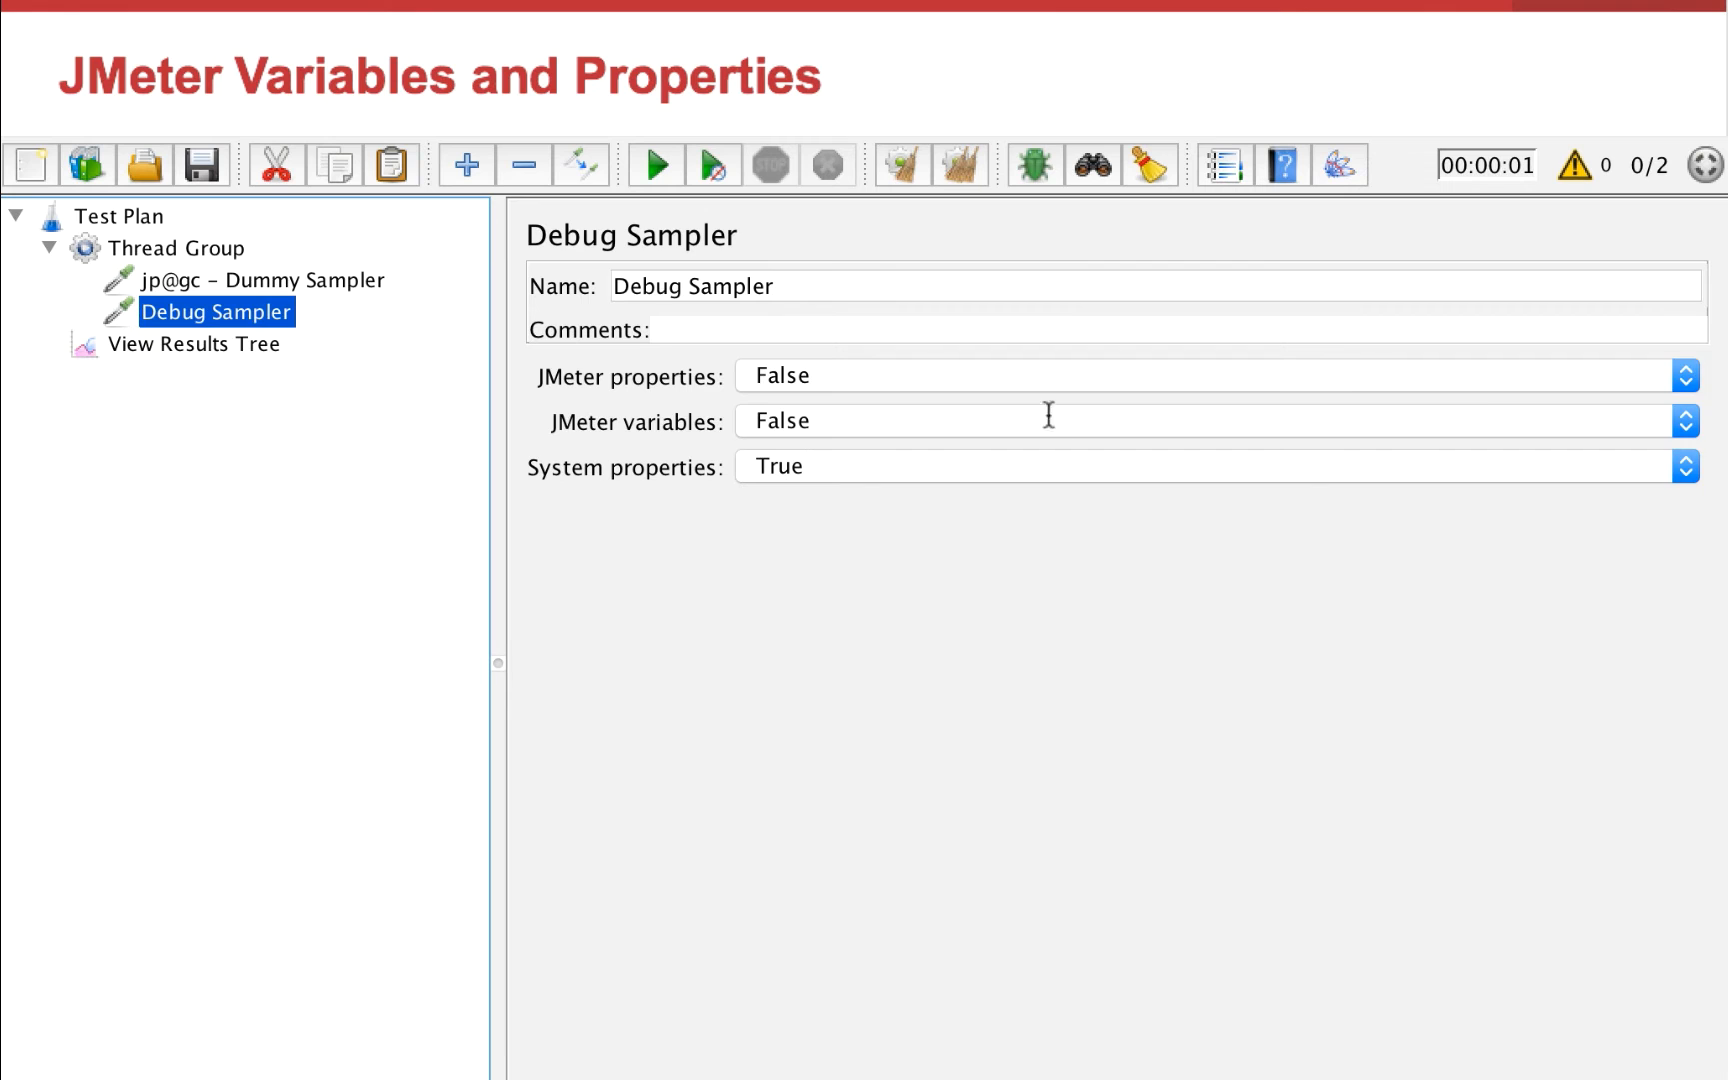
Switch back to JMeter and set the Debug Sampler's System properties to False and JMeter properties to True
{"action": "left_click", "coordinate": [765, 462]}
{"action": "left_click", "coordinate": [766, 488]}
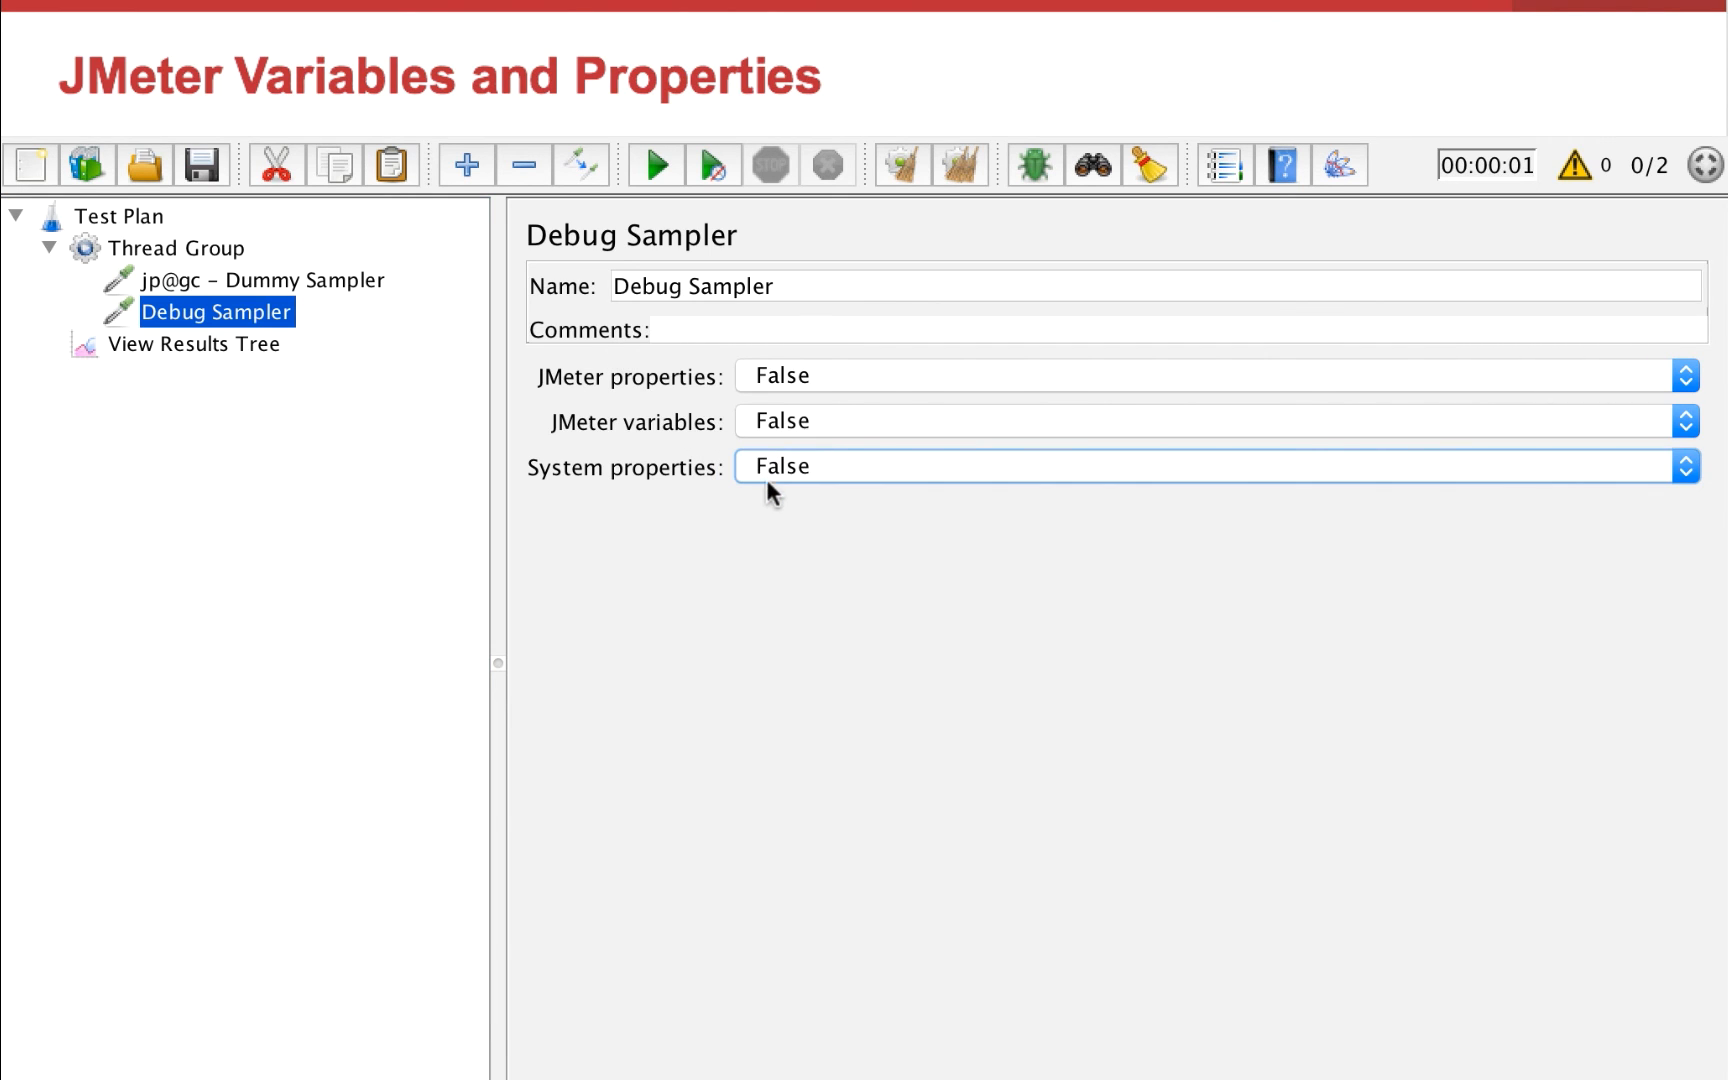
{"action": "left_click", "coordinate": [914, 376]}
{"action": "left_click", "coordinate": [914, 343]}
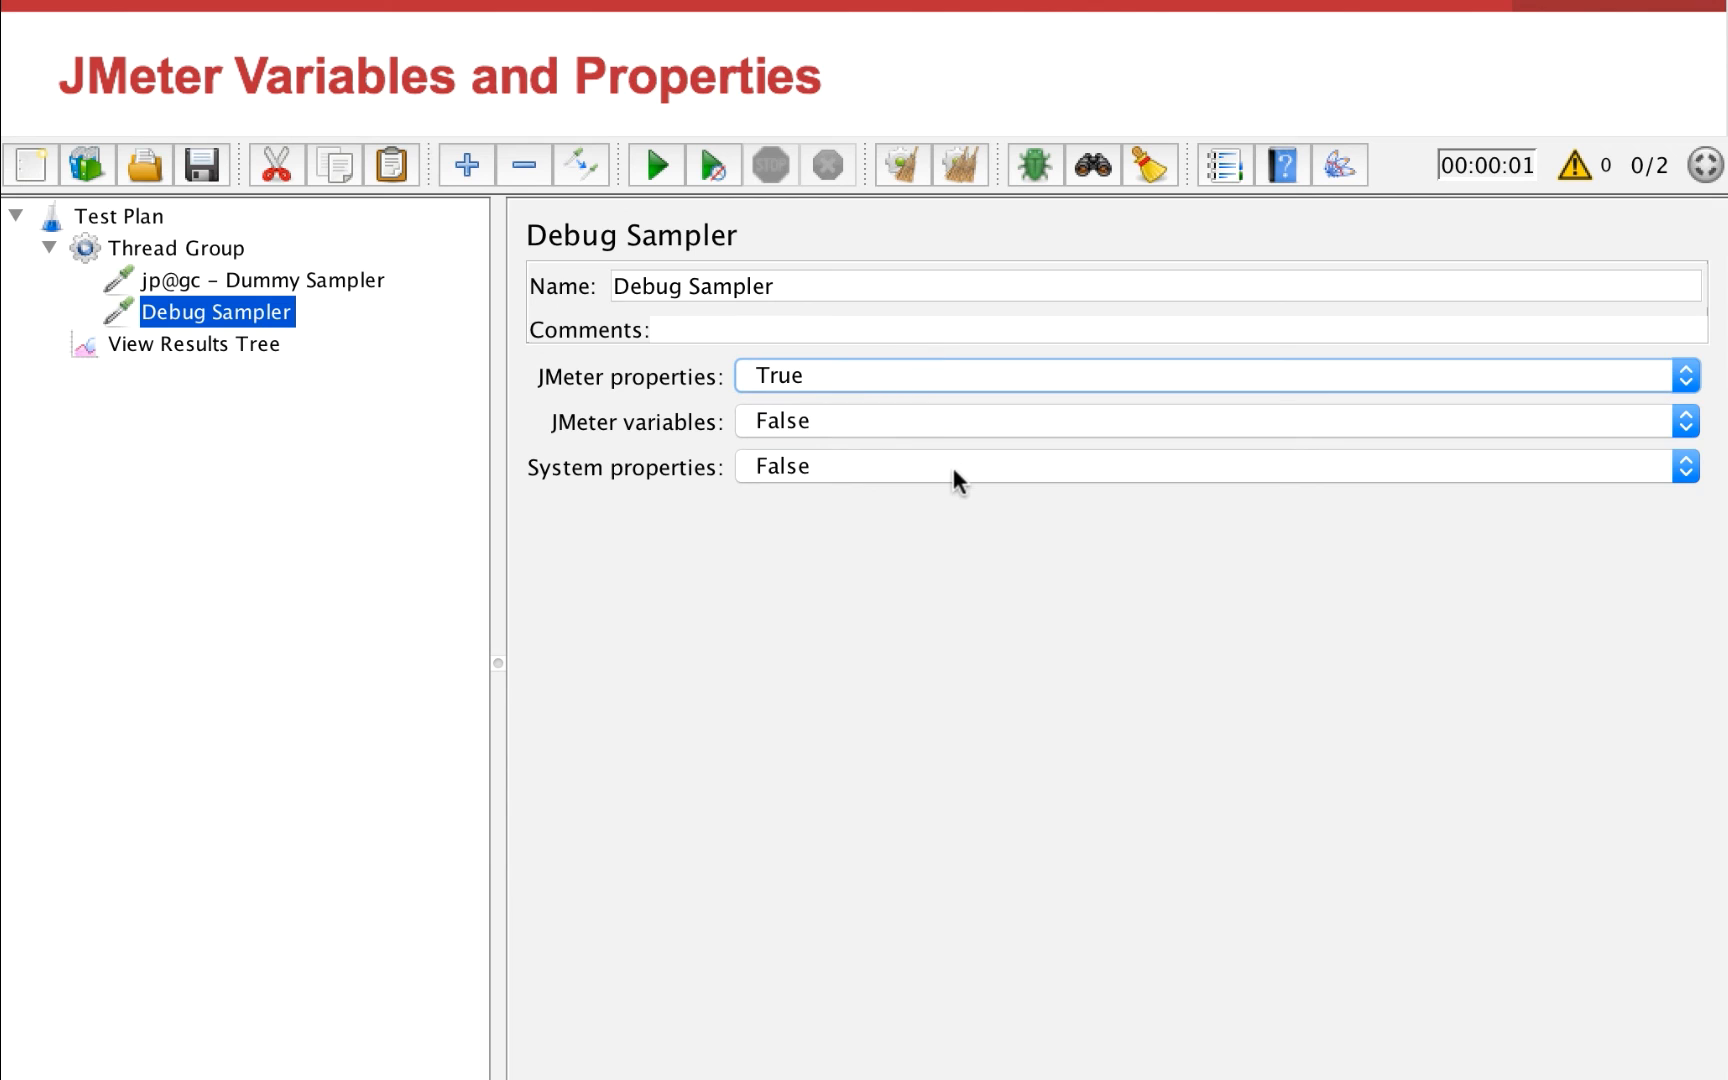
Clear the previous results, run the test and inspect the JMeter properties in the first Debug Sampler response
{"action": "left_click", "coordinate": [240, 343]}
{"action": "left_click", "coordinate": [903, 165]}
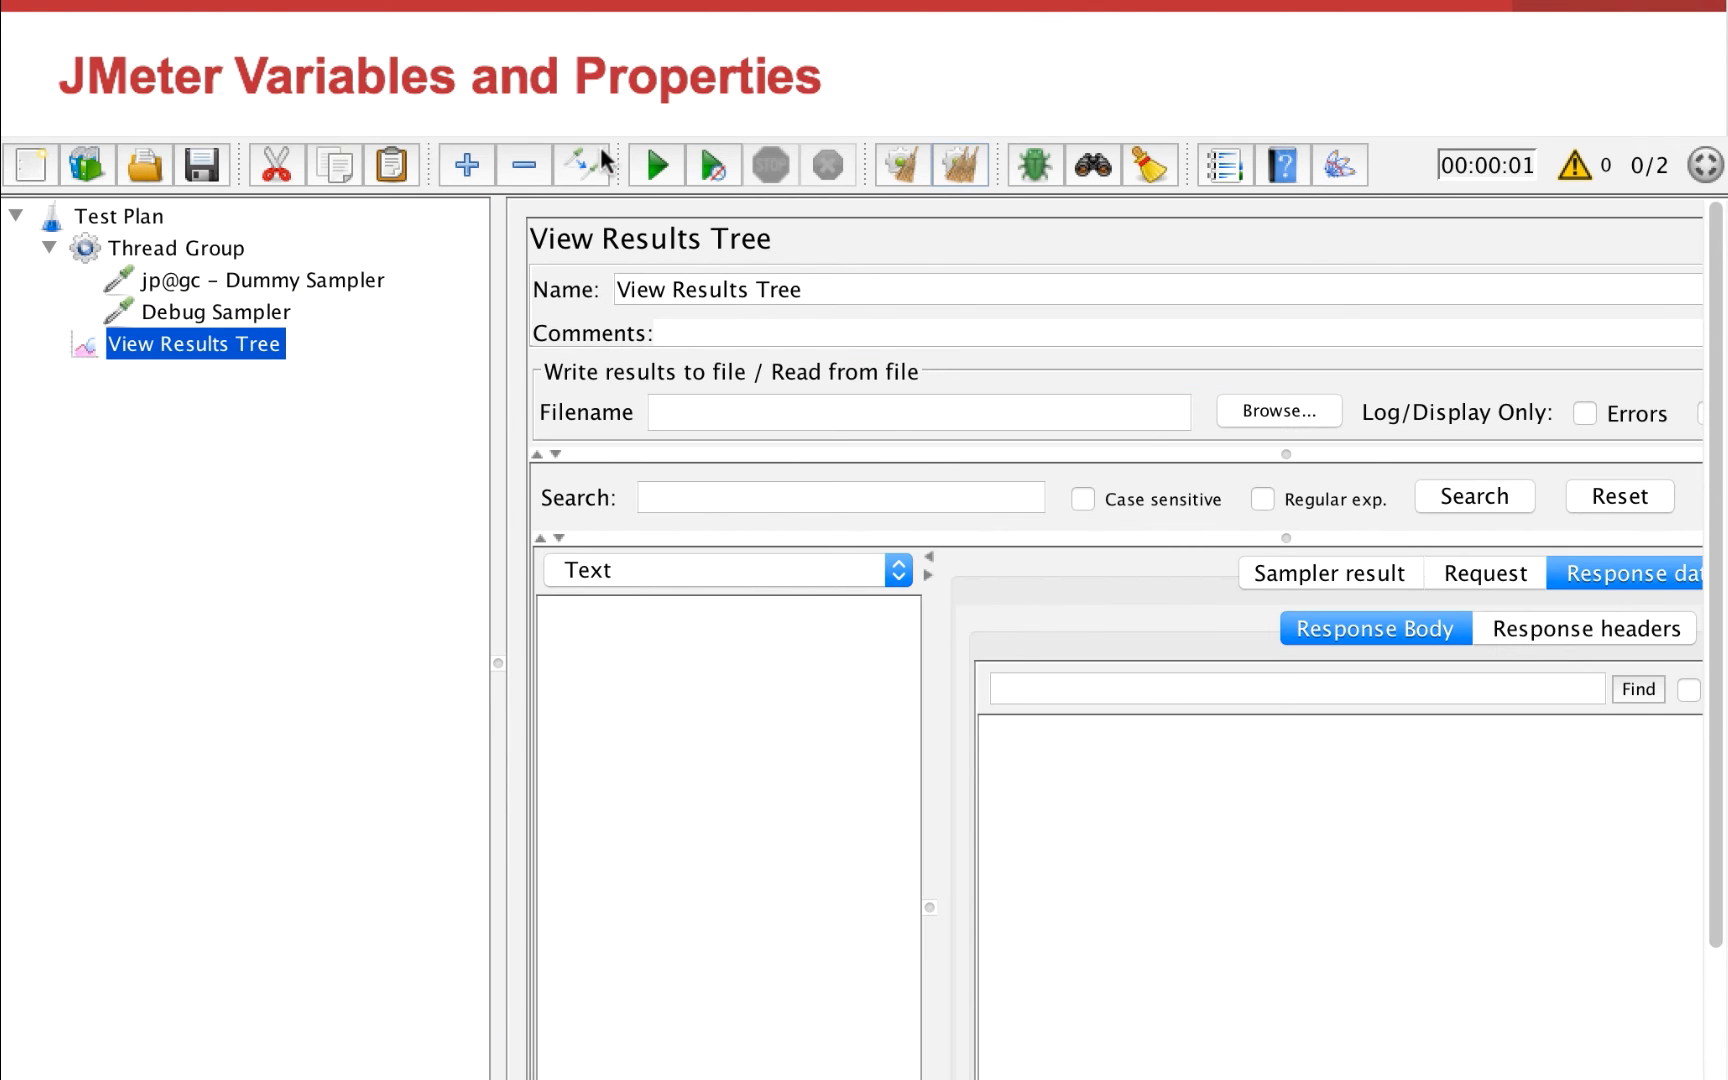
{"action": "left_click", "coordinate": [655, 163]}
{"action": "left_click", "coordinate": [729, 645]}
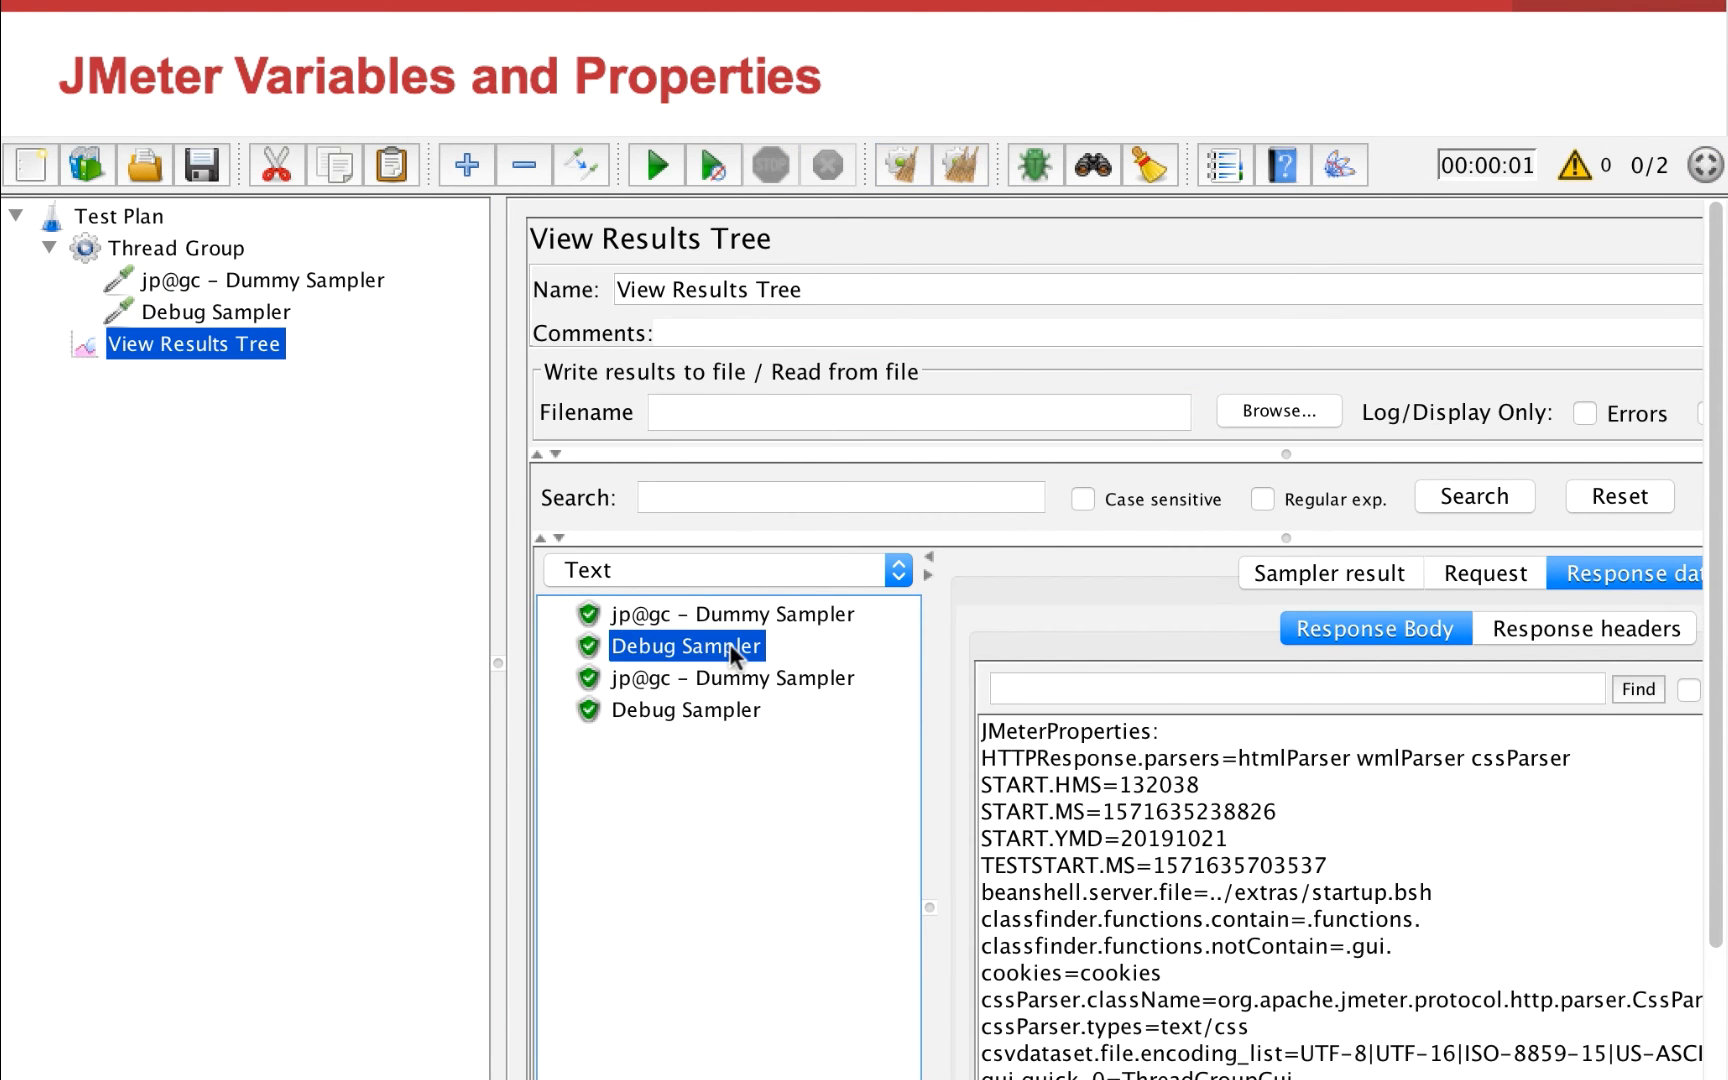
{"action": "left_click_drag", "start_coordinate": [1188, 731], "coordinate": [976, 728]}
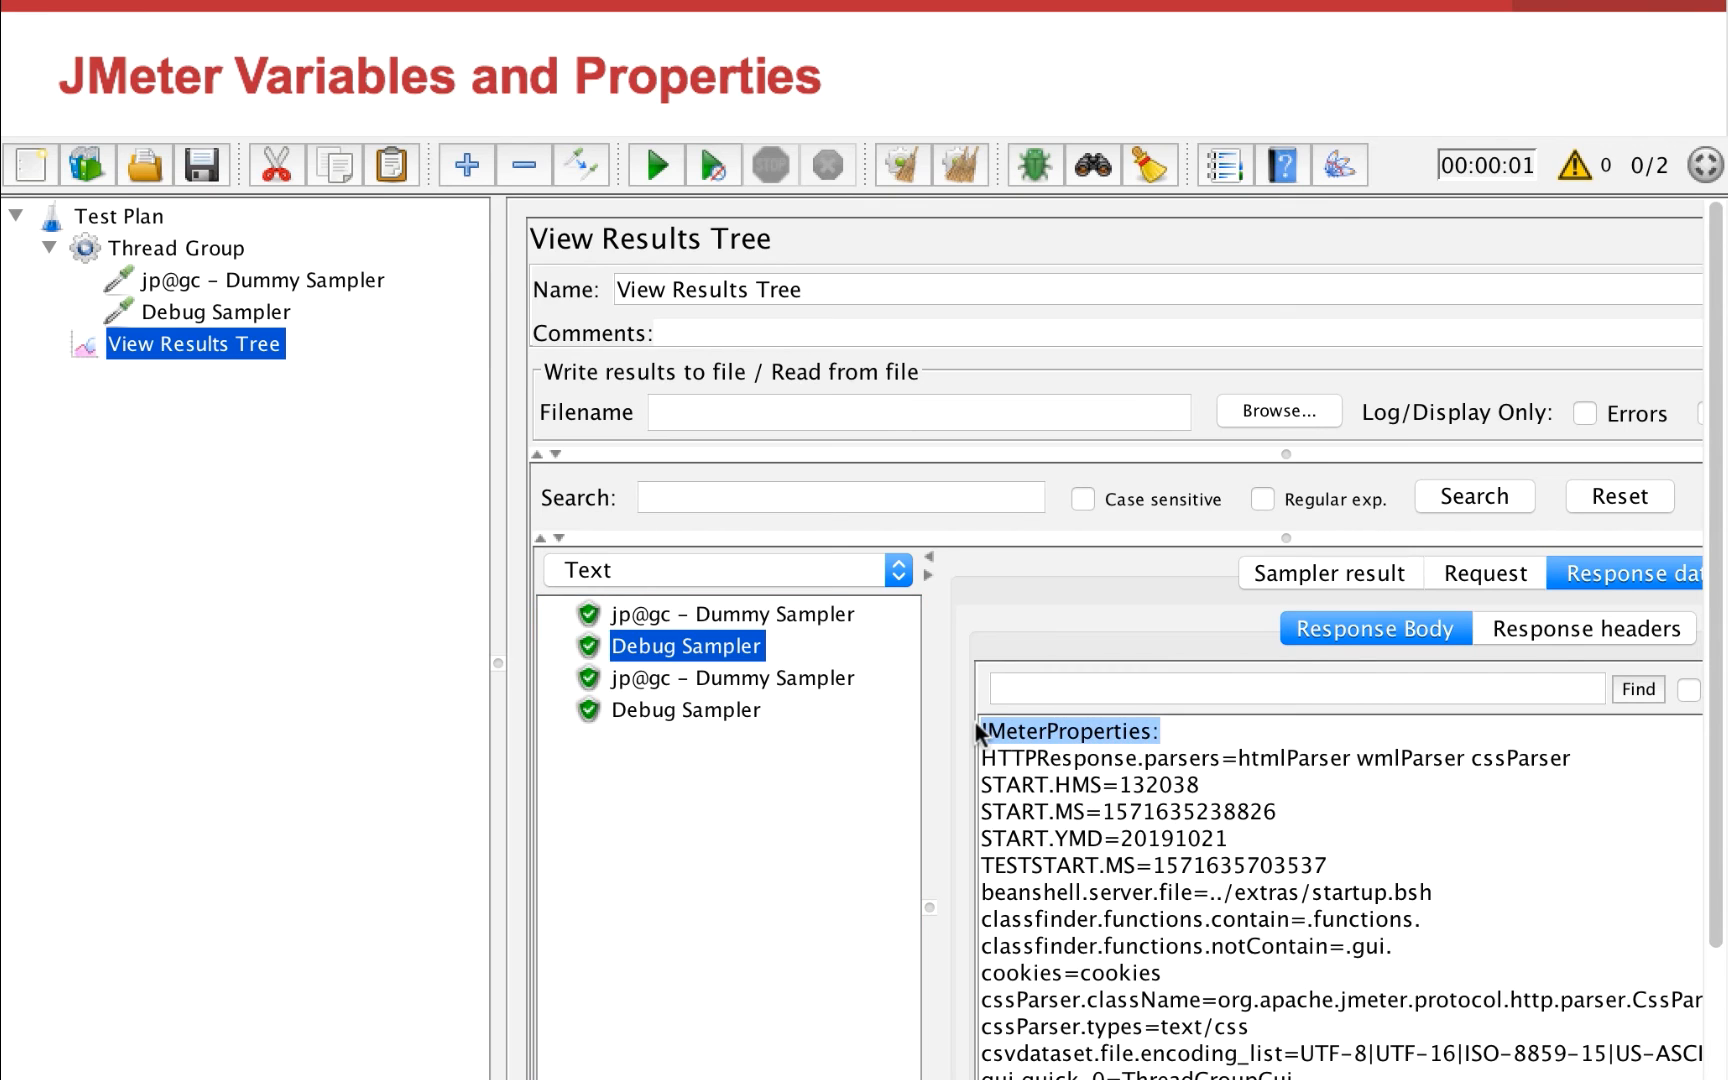
Switch to the terminal and write the command jmeter -p custom.properties at the prompt
{"action": "left_click", "coordinate": [1088, 1078]}
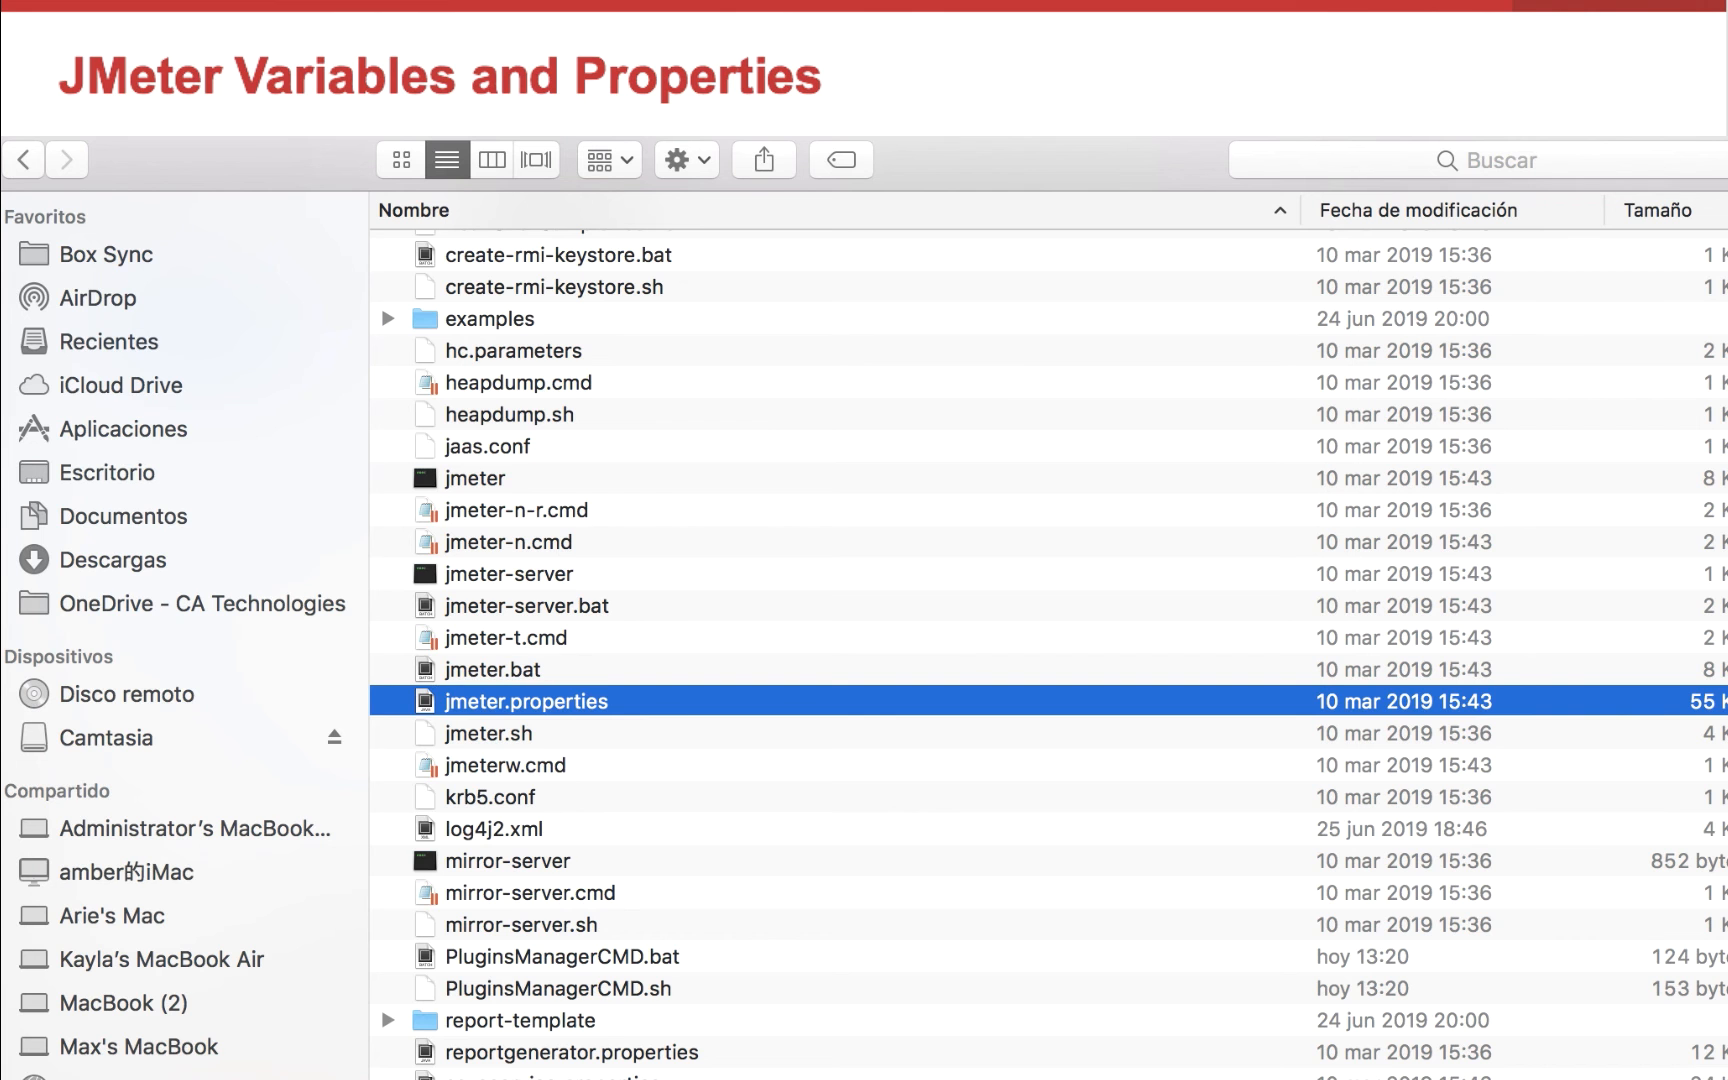
{"action": "scroll", "coordinate": [724, 967], "scroll_direction": "down", "scroll_amount": 5}
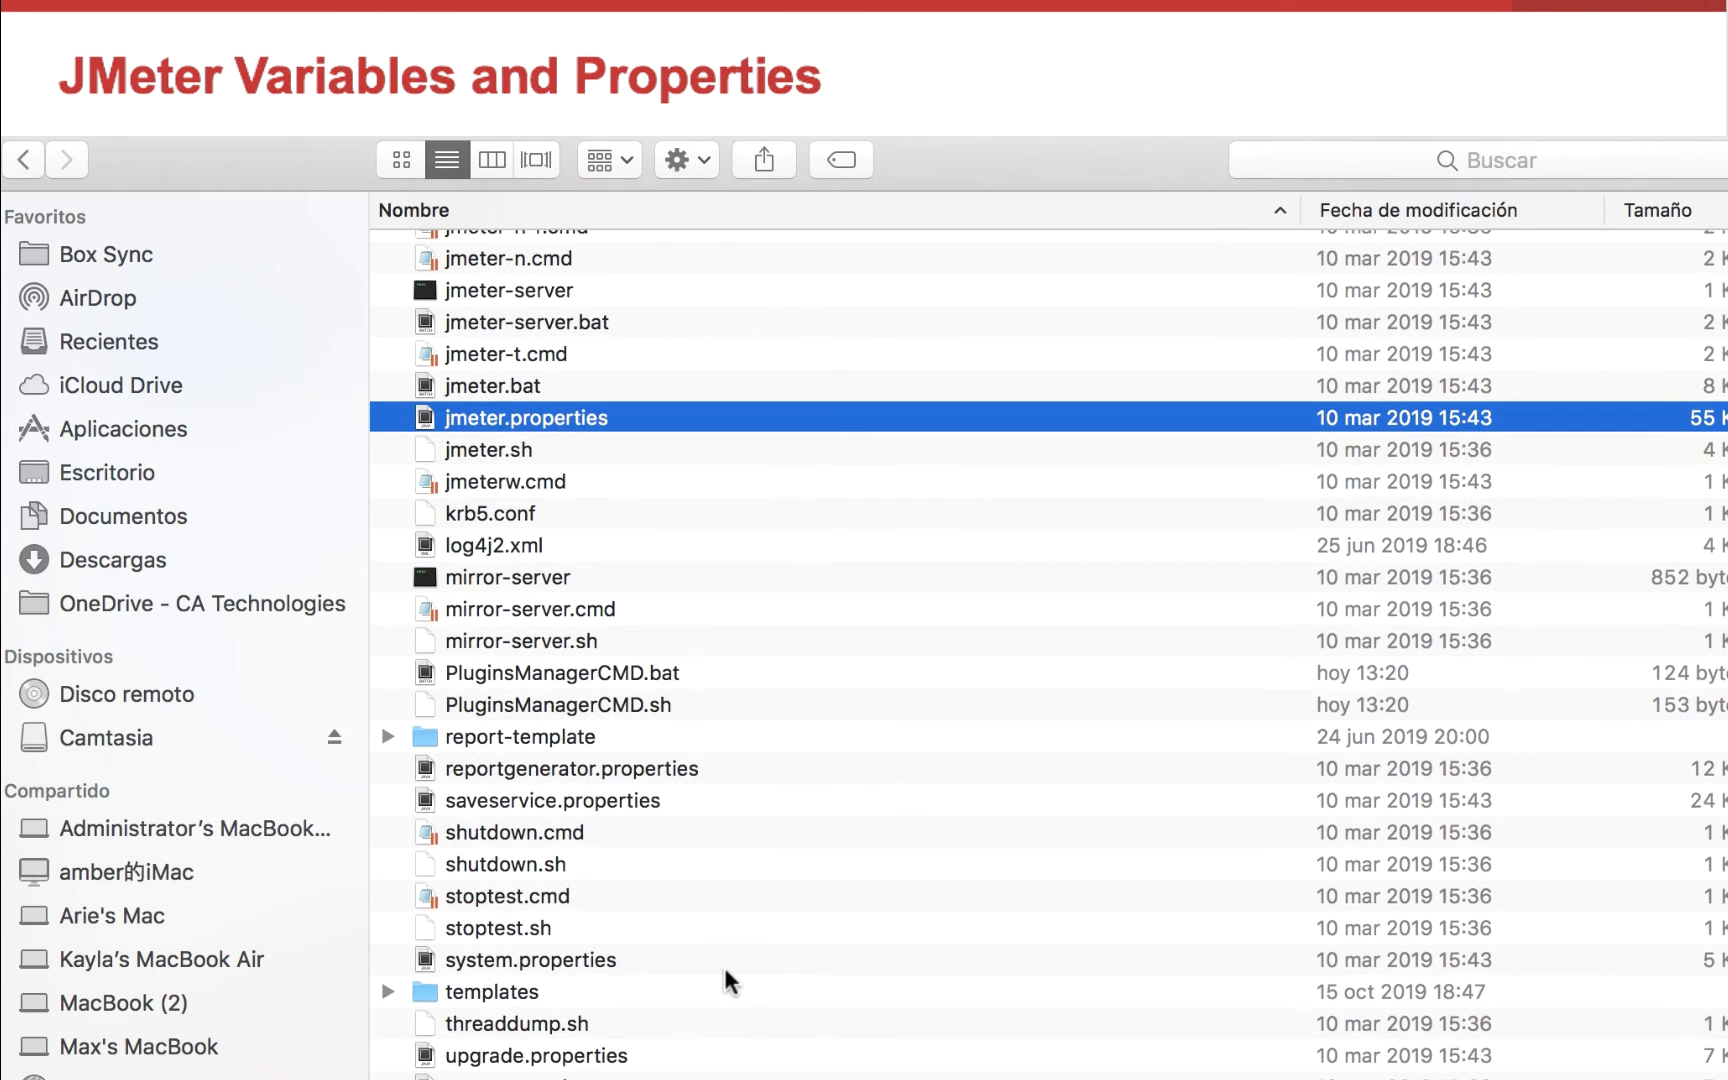
{"action": "scroll", "coordinate": [724, 967], "scroll_direction": "up", "scroll_amount": 2}
{"action": "key", "text": "super+Tab"}
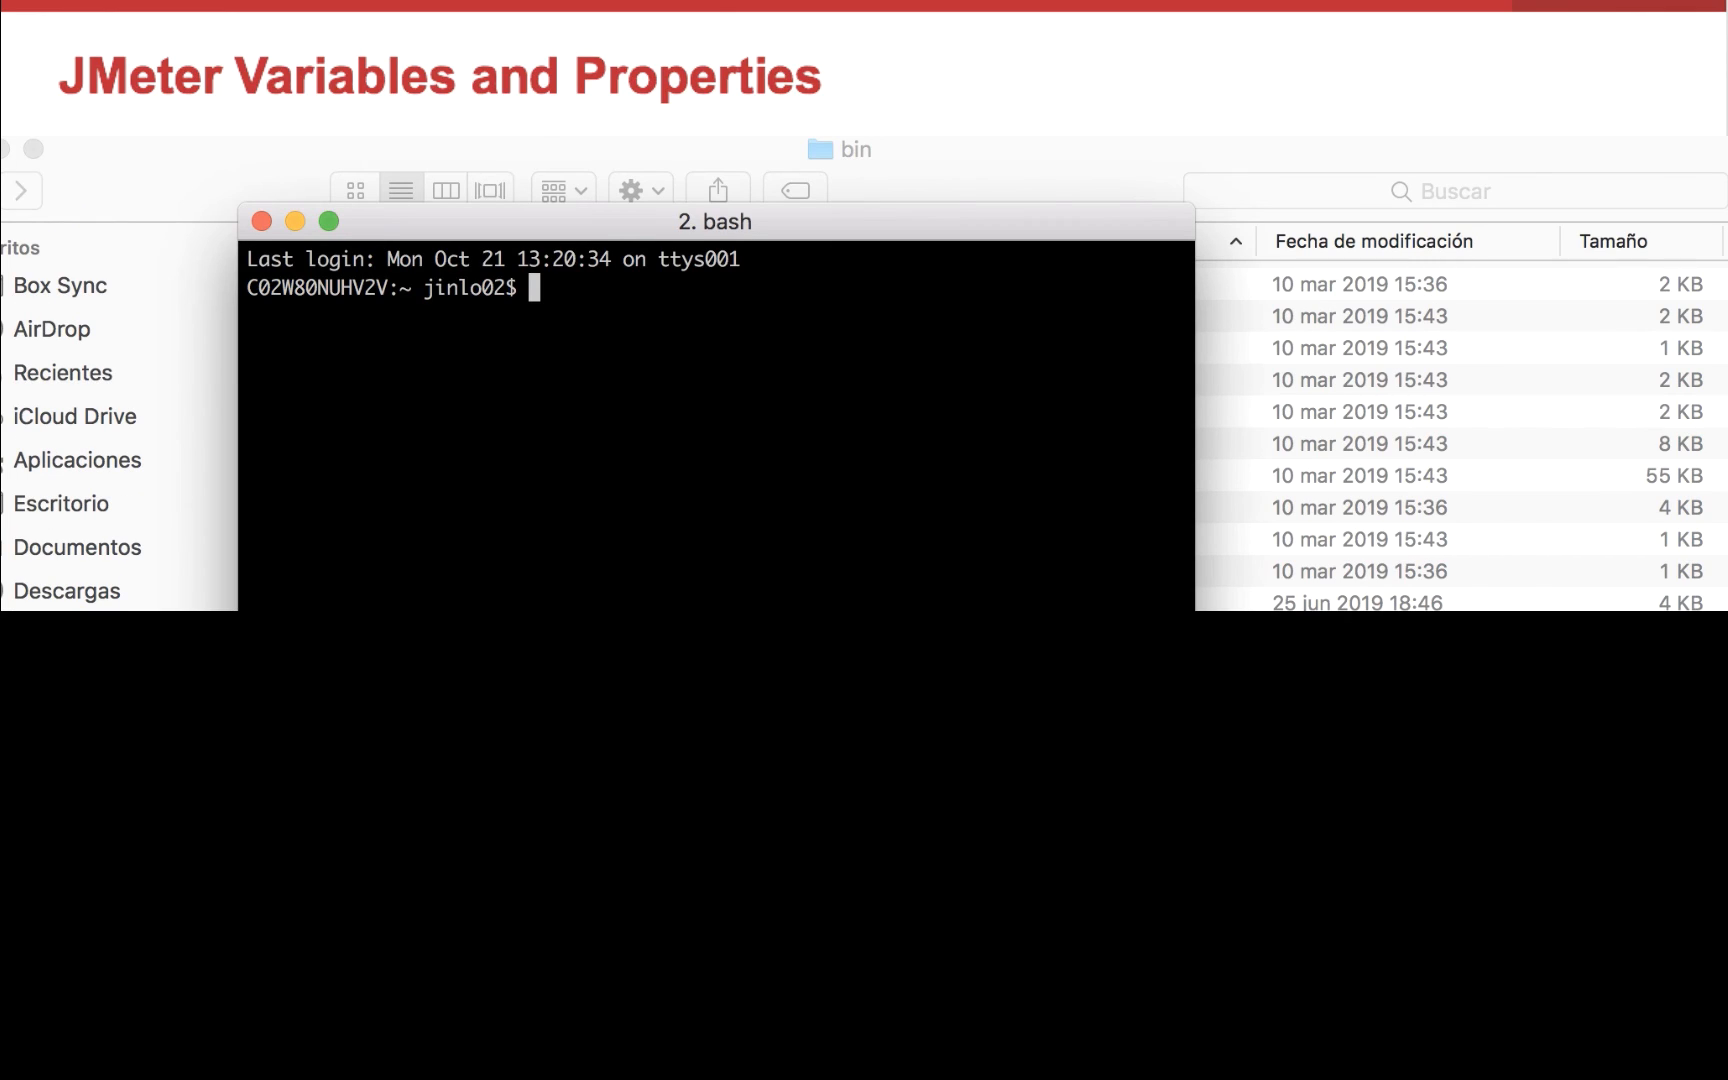
{"action": "type", "text": "jmeter -p custom.p"}
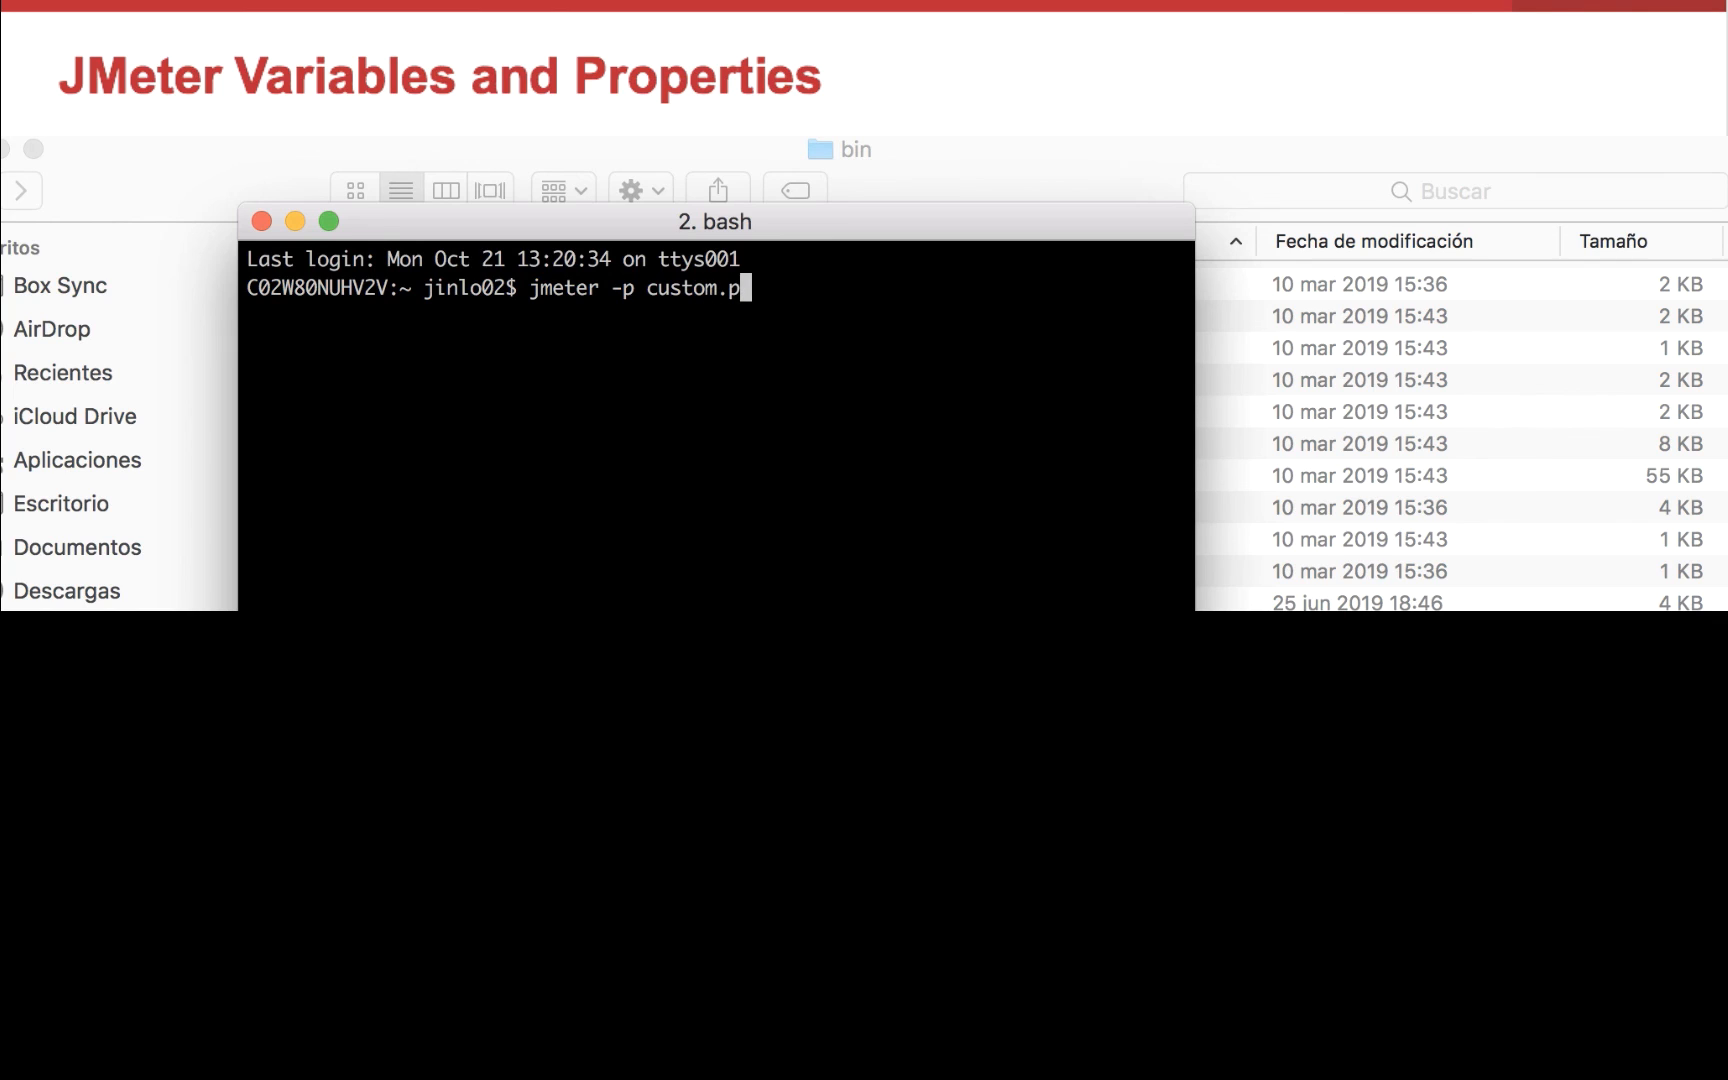
{"action": "type", "text": "roperties"}
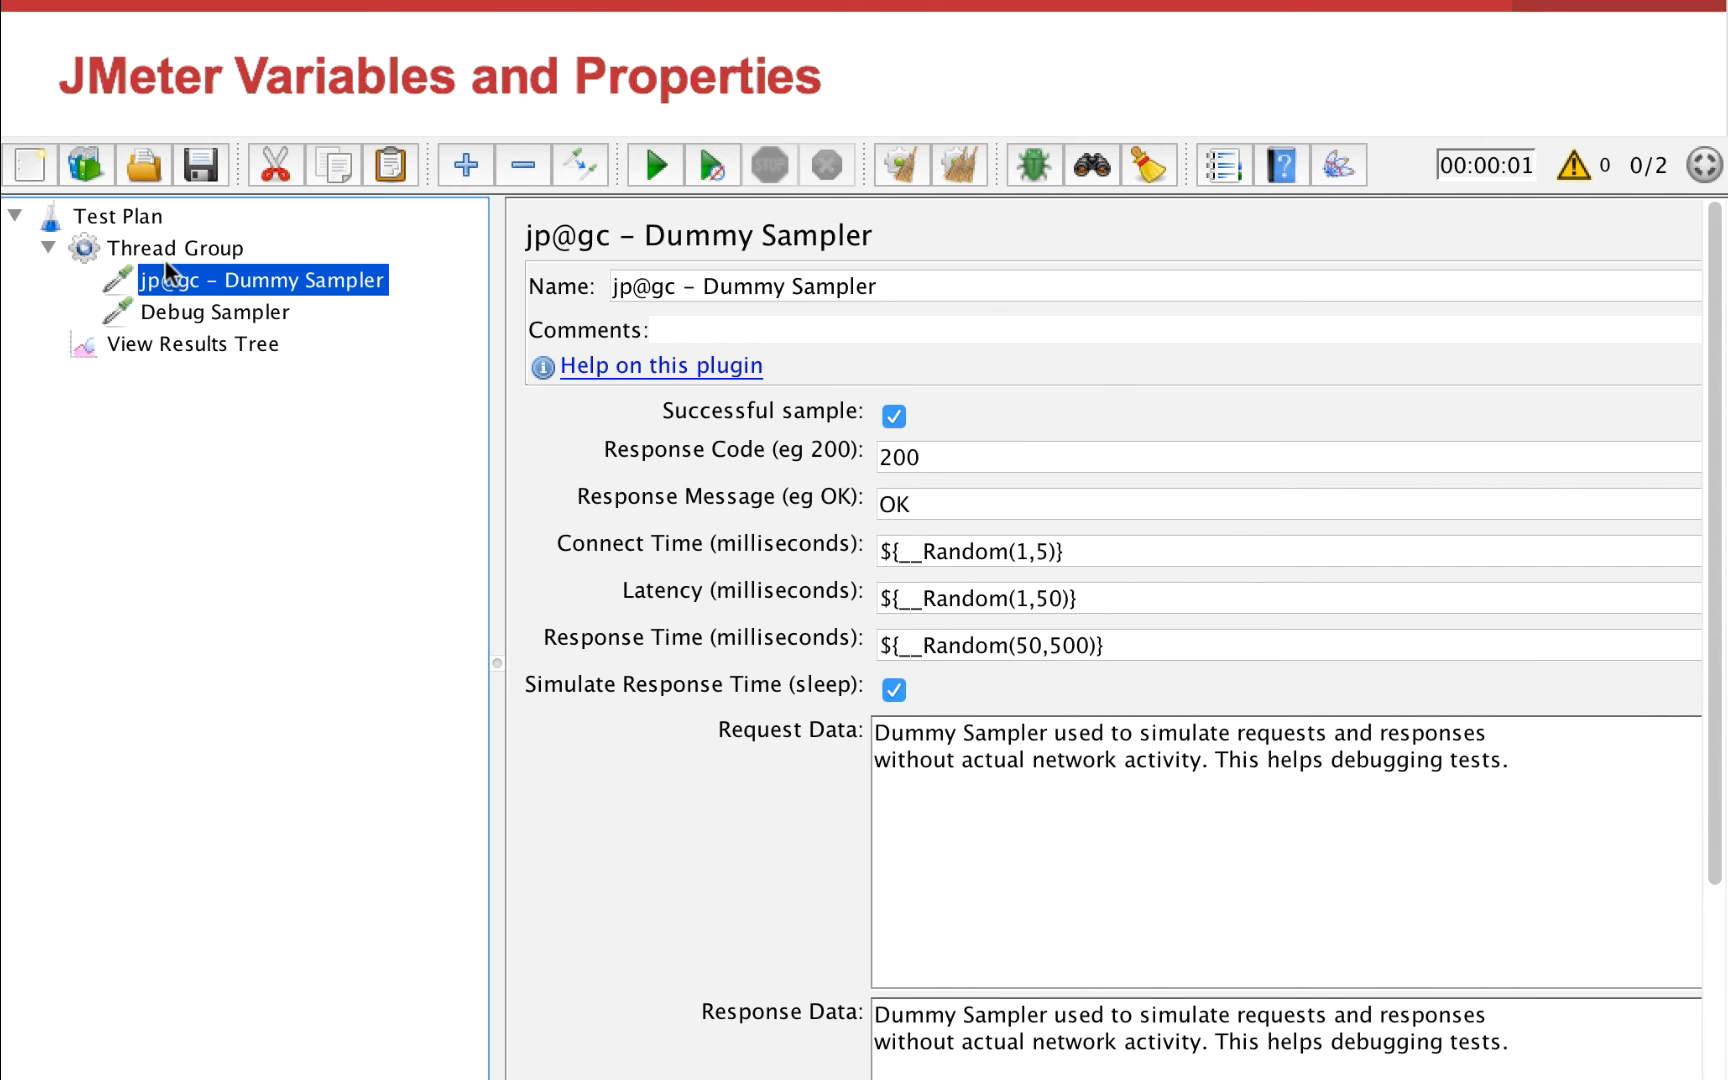
Switch to JMeter, open the Function Helper and choose the __setProperty function
{"action": "left_click", "coordinate": [166, 252]}
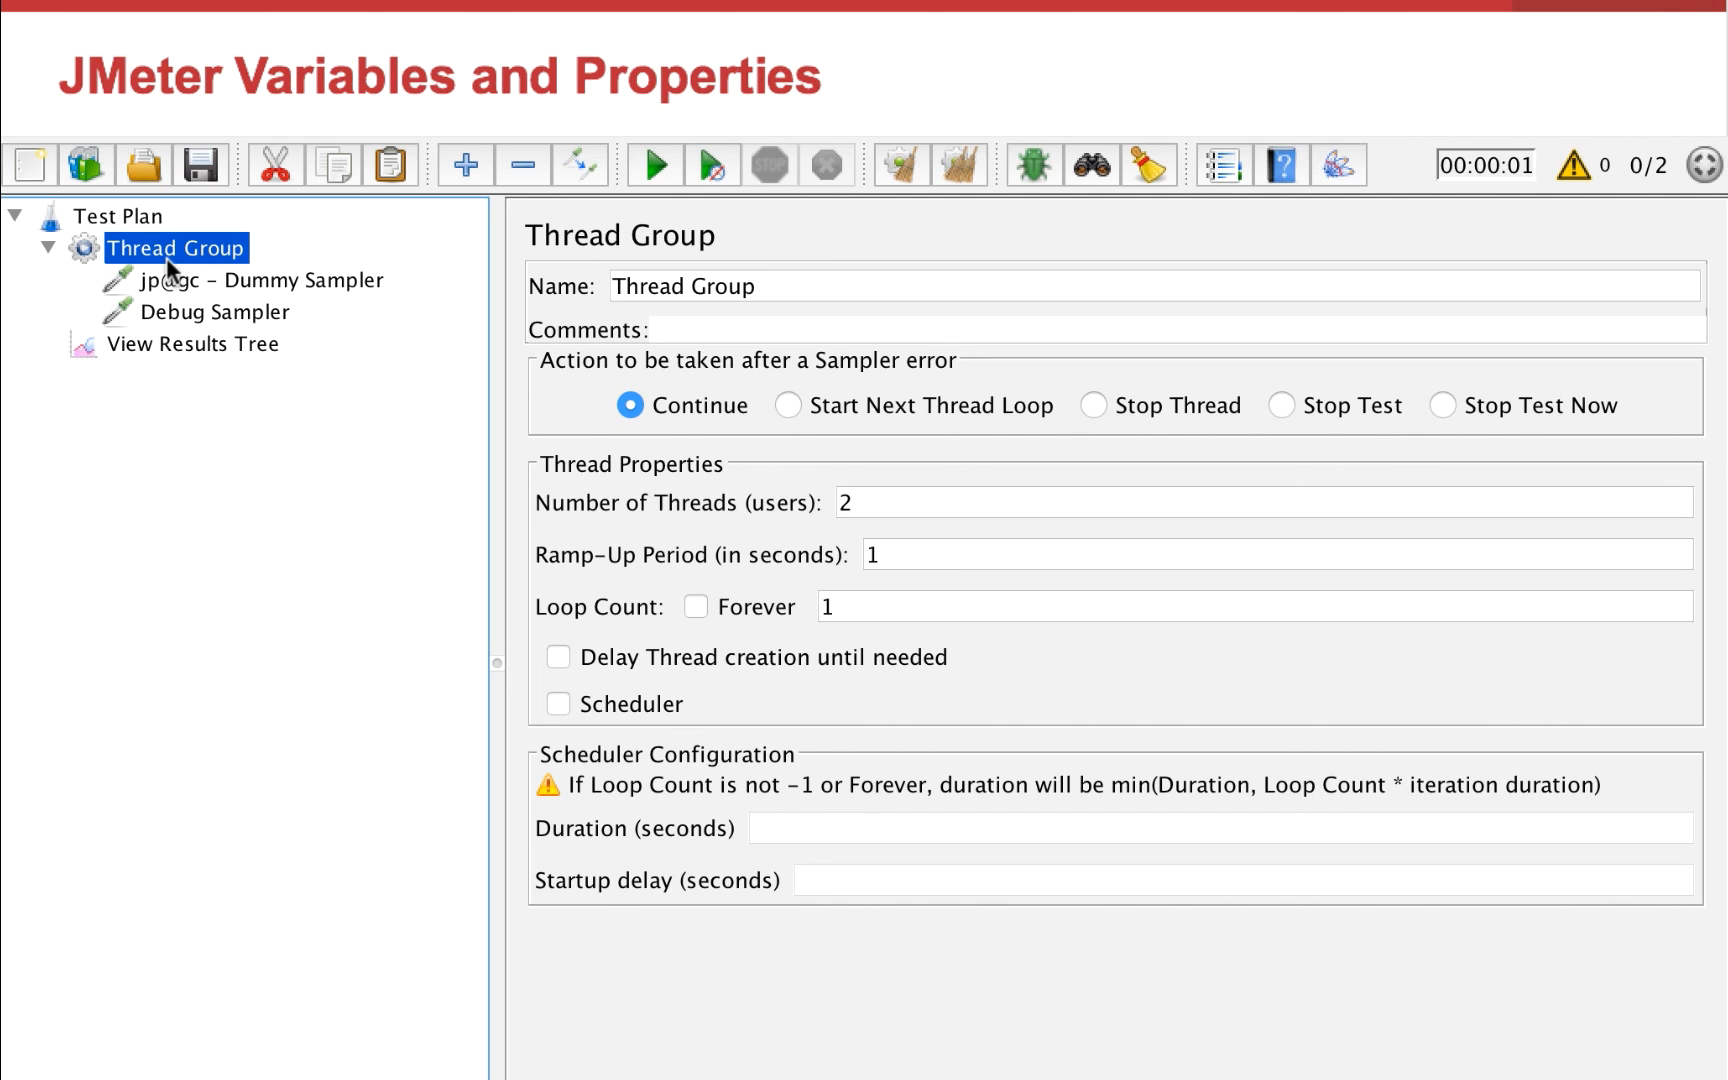
{"action": "left_click", "coordinate": [406, 66]}
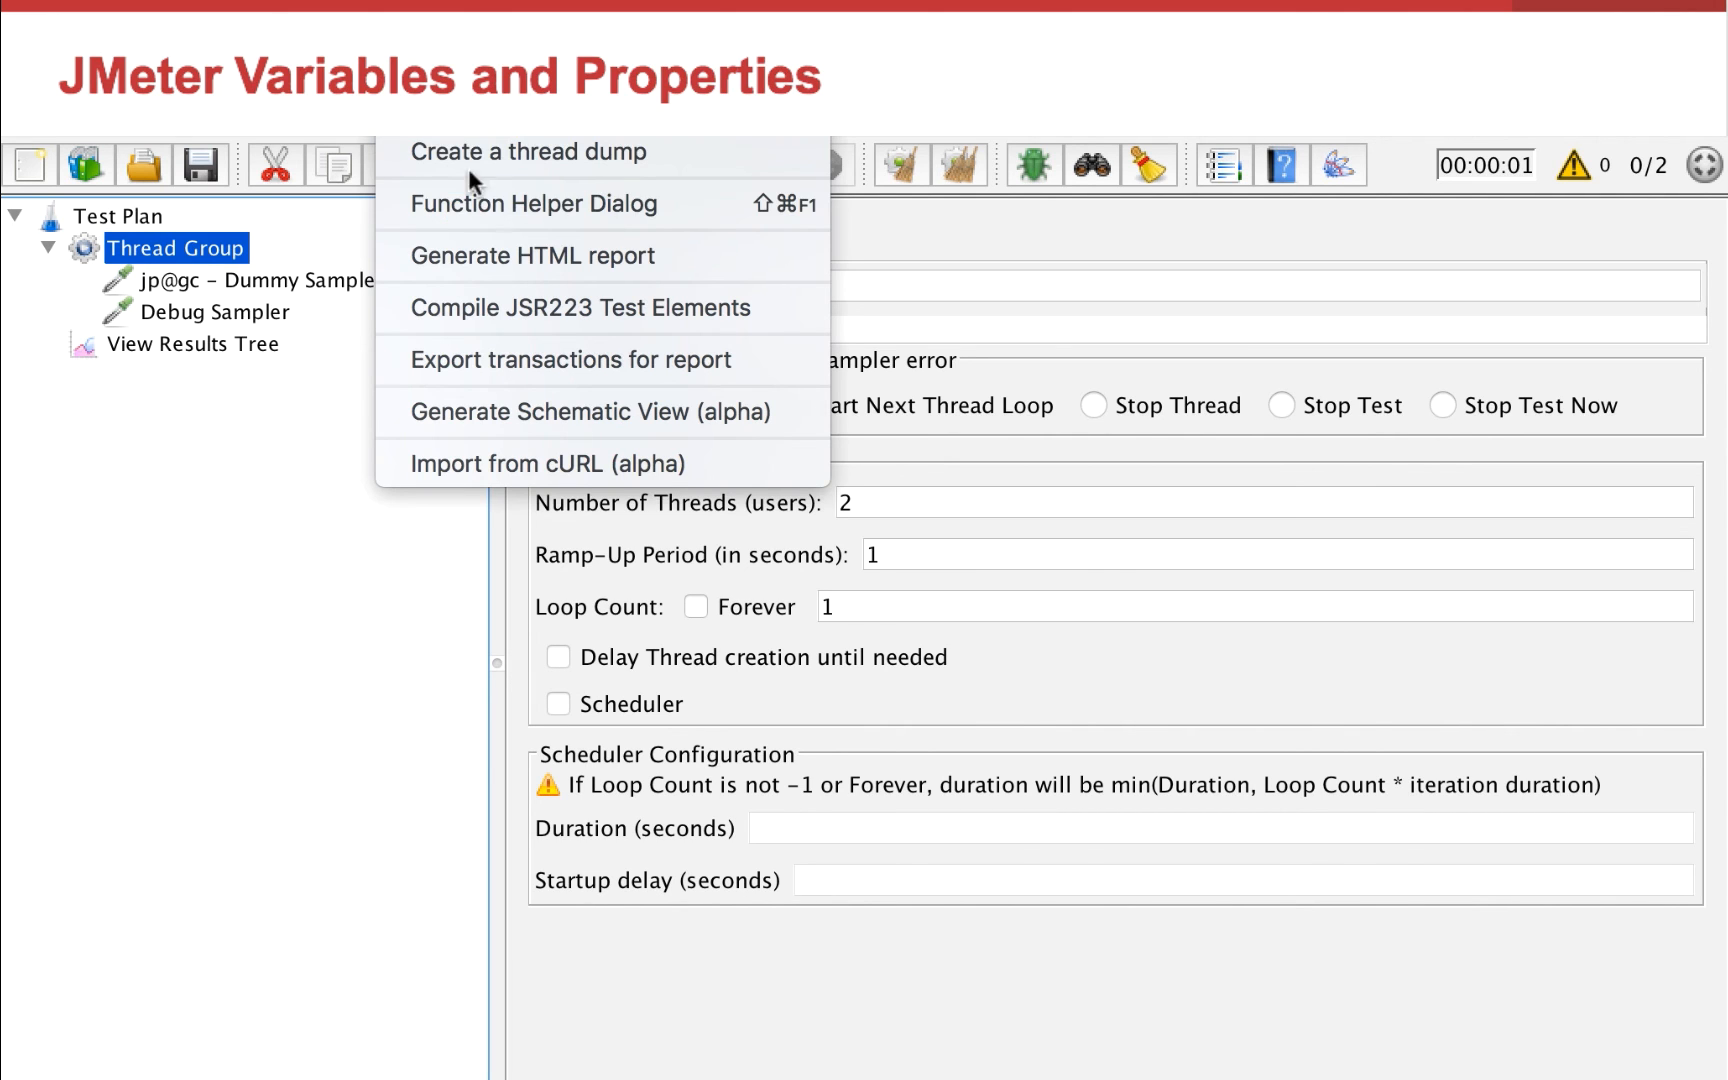
{"action": "left_click", "coordinate": [490, 200]}
{"action": "left_click", "coordinate": [959, 482]}
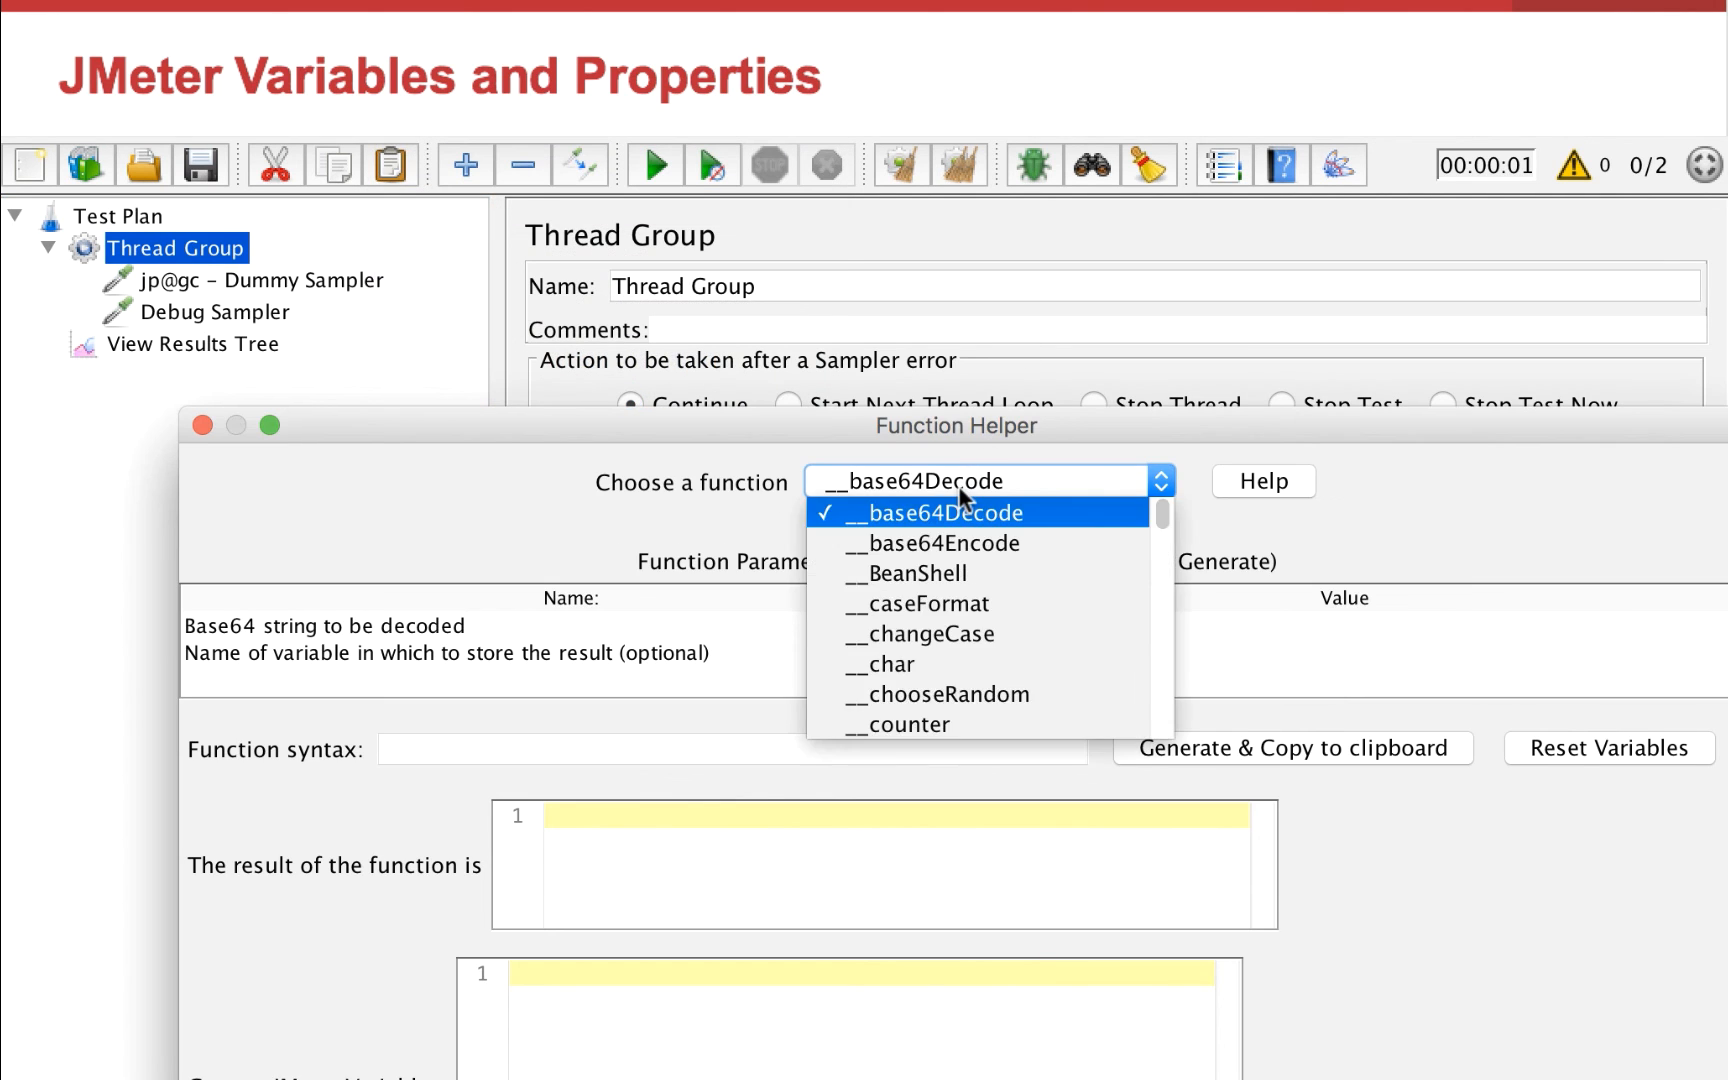
{"action": "scroll", "coordinate": [991, 640], "scroll_direction": "down", "scroll_amount": 15}
{"action": "scroll", "coordinate": [1022, 598], "scroll_direction": "up", "scroll_amount": 5}
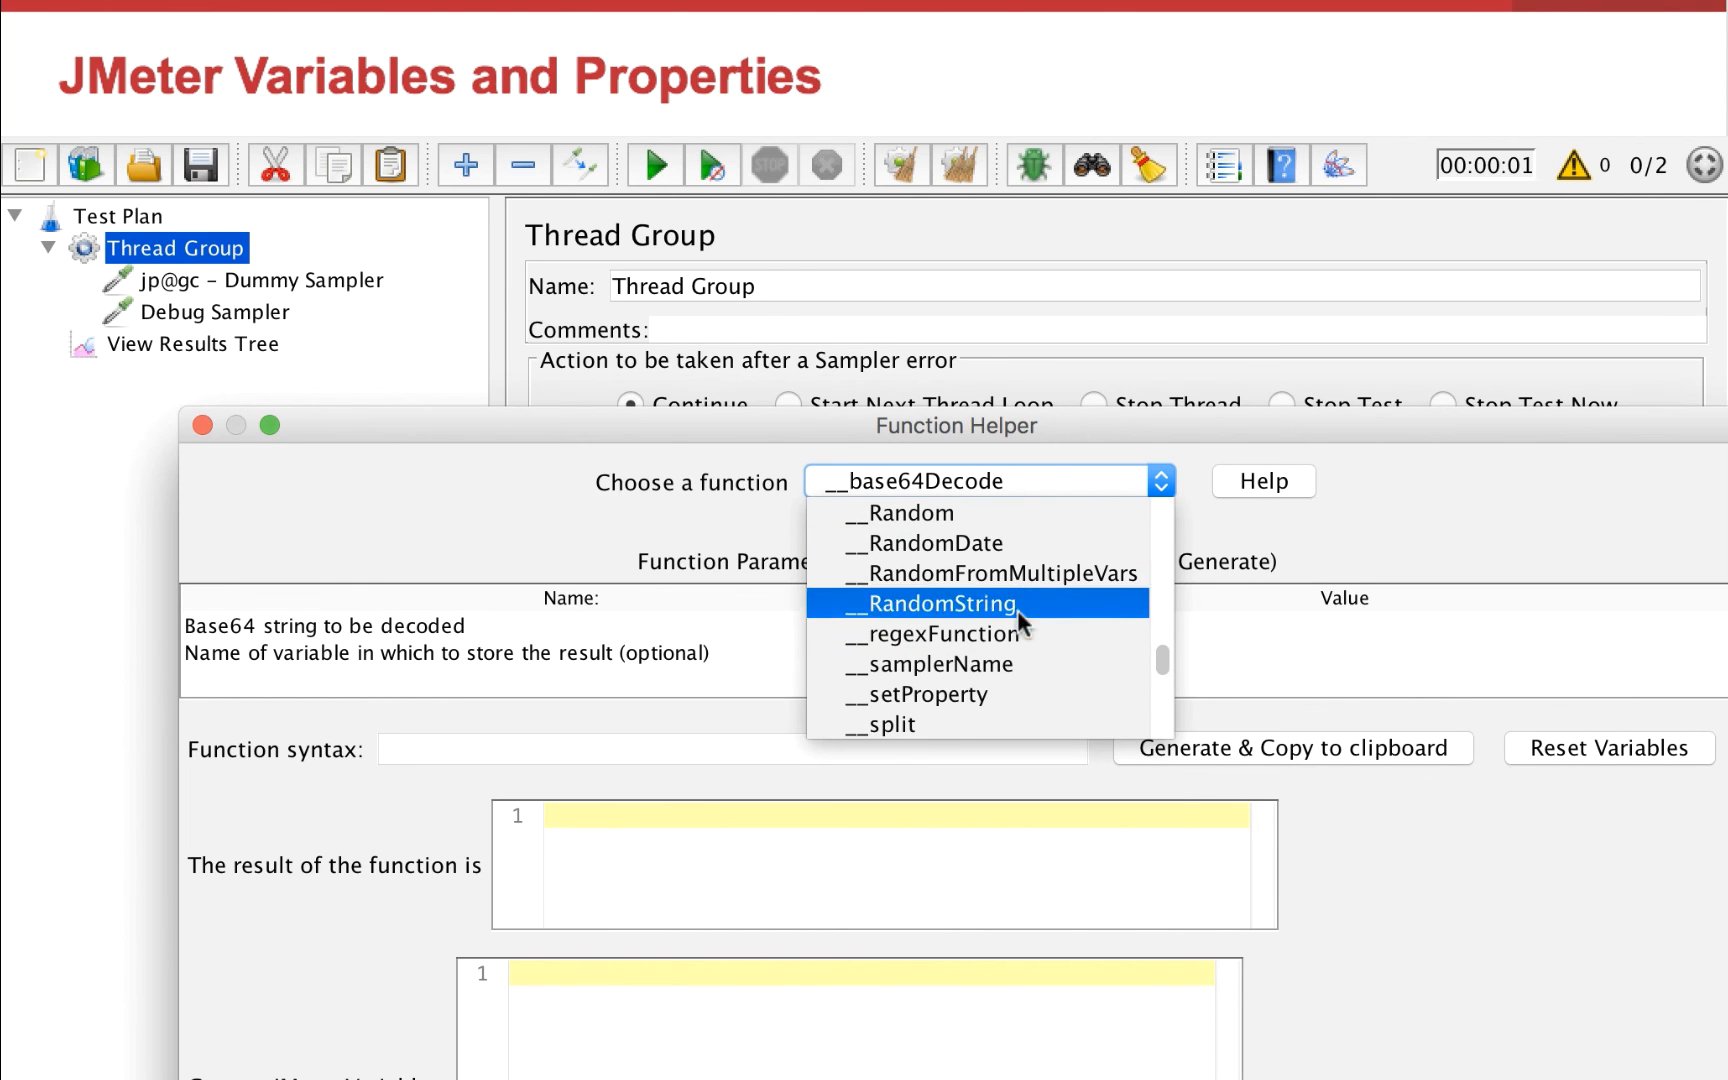
{"action": "scroll", "coordinate": [1017, 620], "scroll_direction": "down", "scroll_amount": 1}
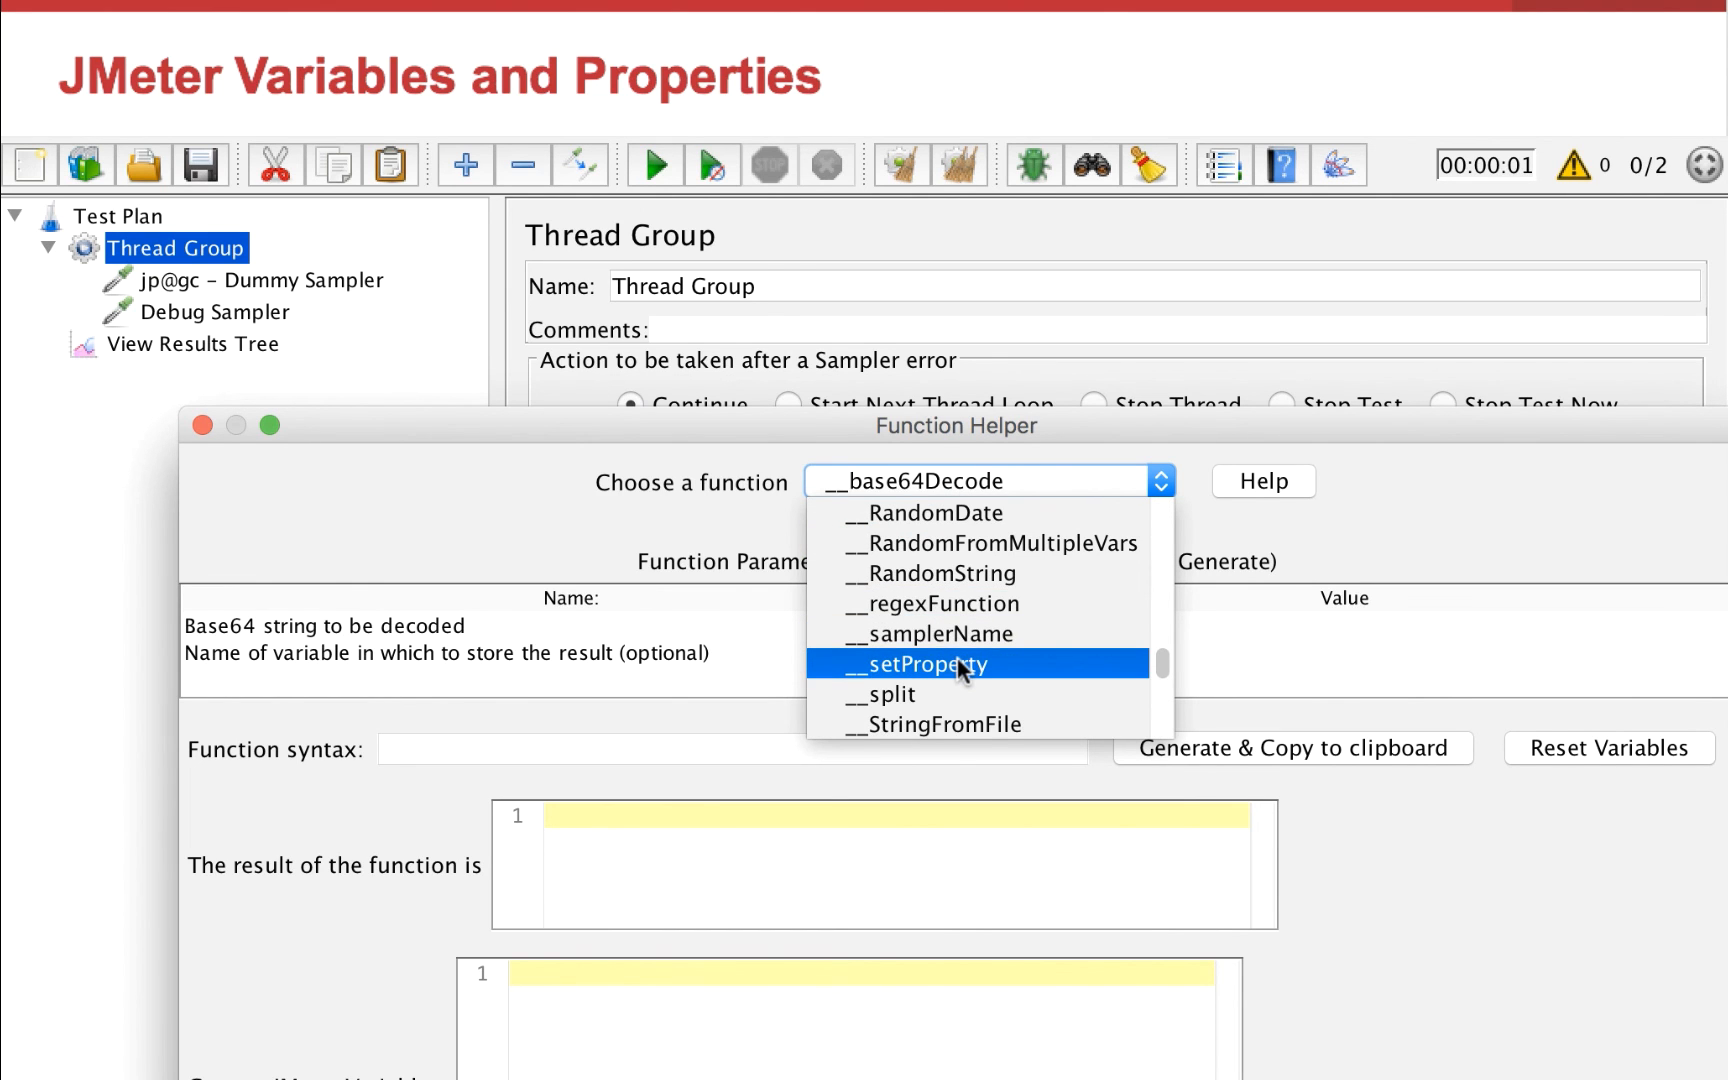
{"action": "scroll", "coordinate": [1004, 617], "scroll_direction": "up", "scroll_amount": 11}
{"action": "scroll", "coordinate": [1004, 617], "scroll_direction": "down", "scroll_amount": 6}
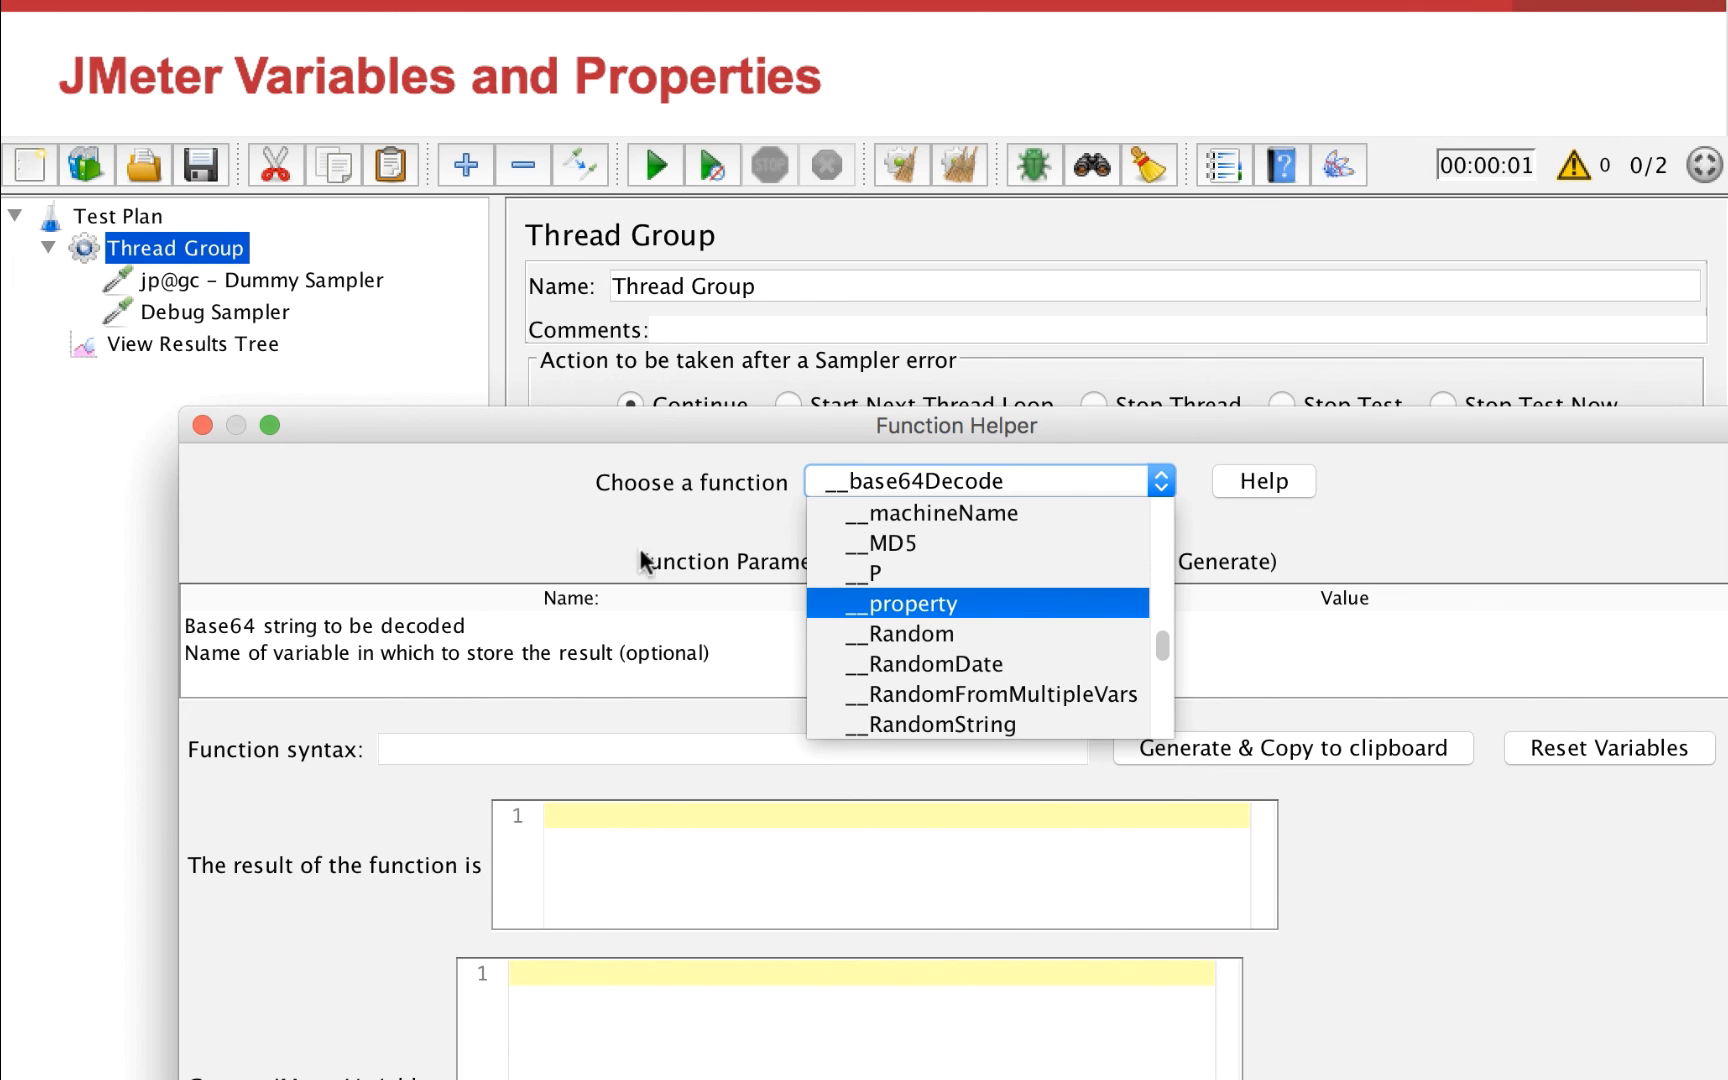
{"action": "scroll", "coordinate": [872, 602], "scroll_direction": "down", "scroll_amount": 5}
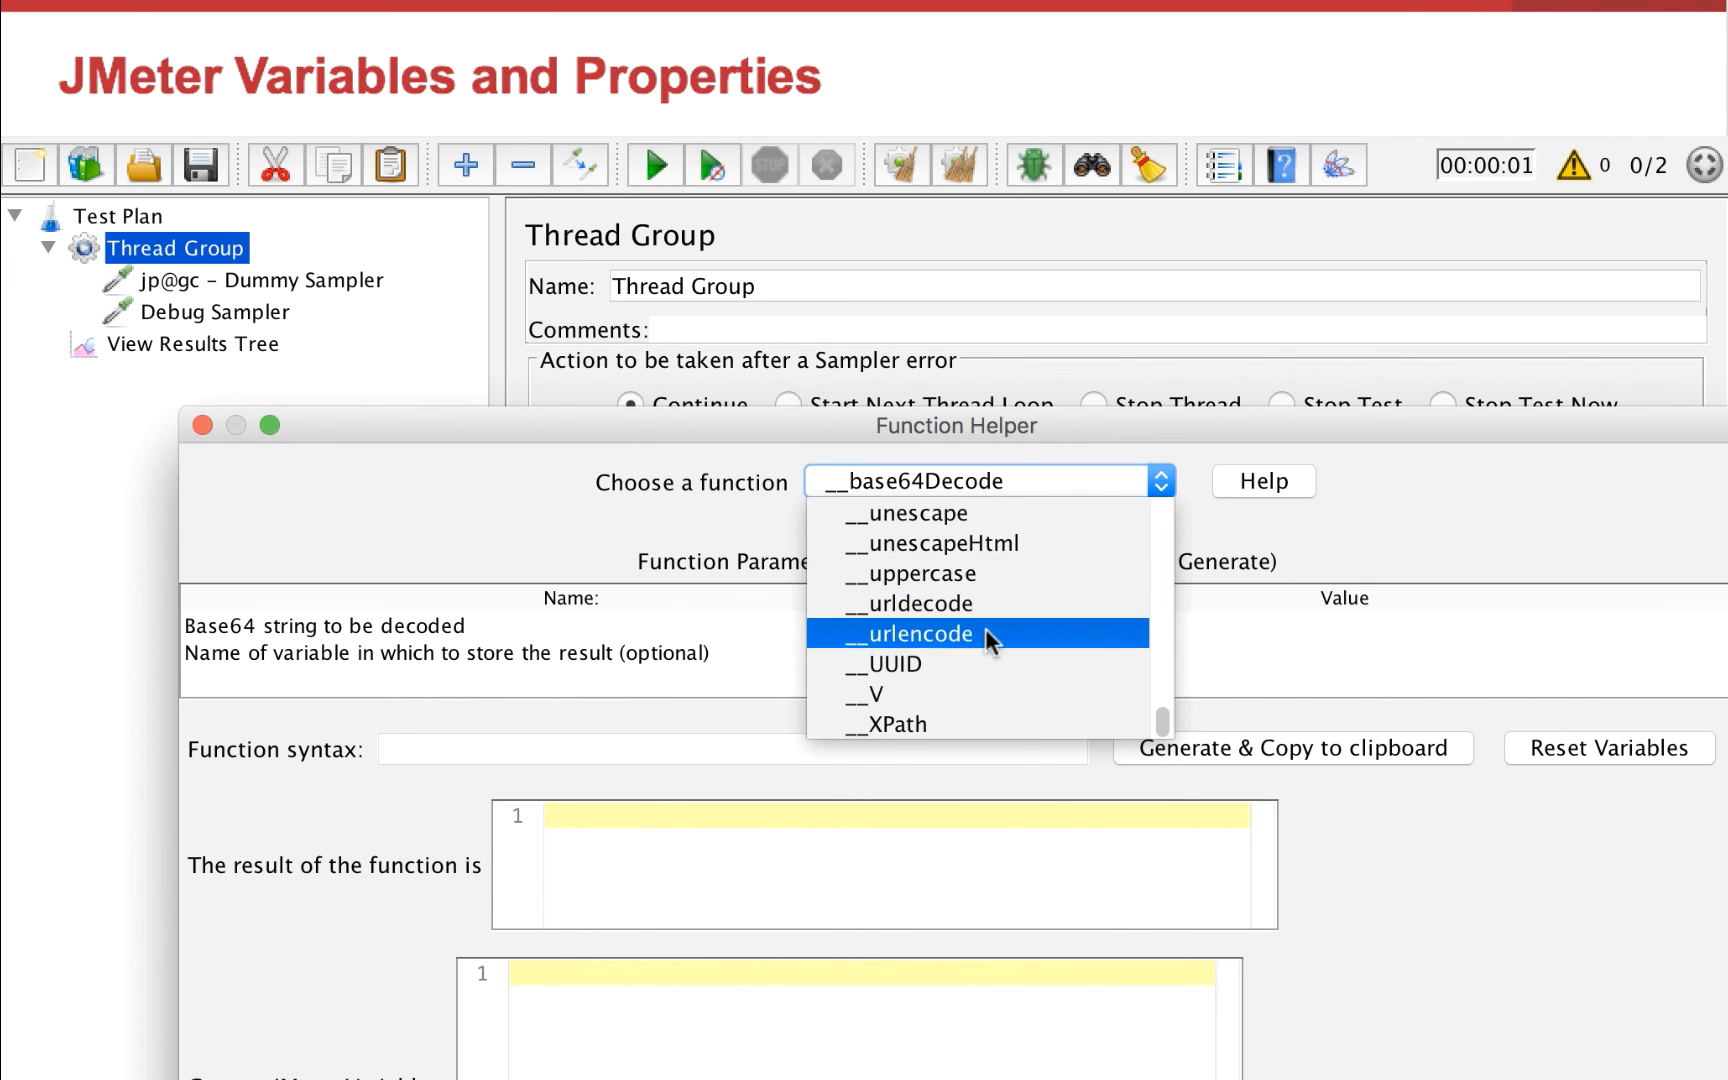
{"action": "scroll", "coordinate": [986, 628], "scroll_direction": "up", "scroll_amount": 5}
{"action": "left_click", "coordinate": [986, 542]}
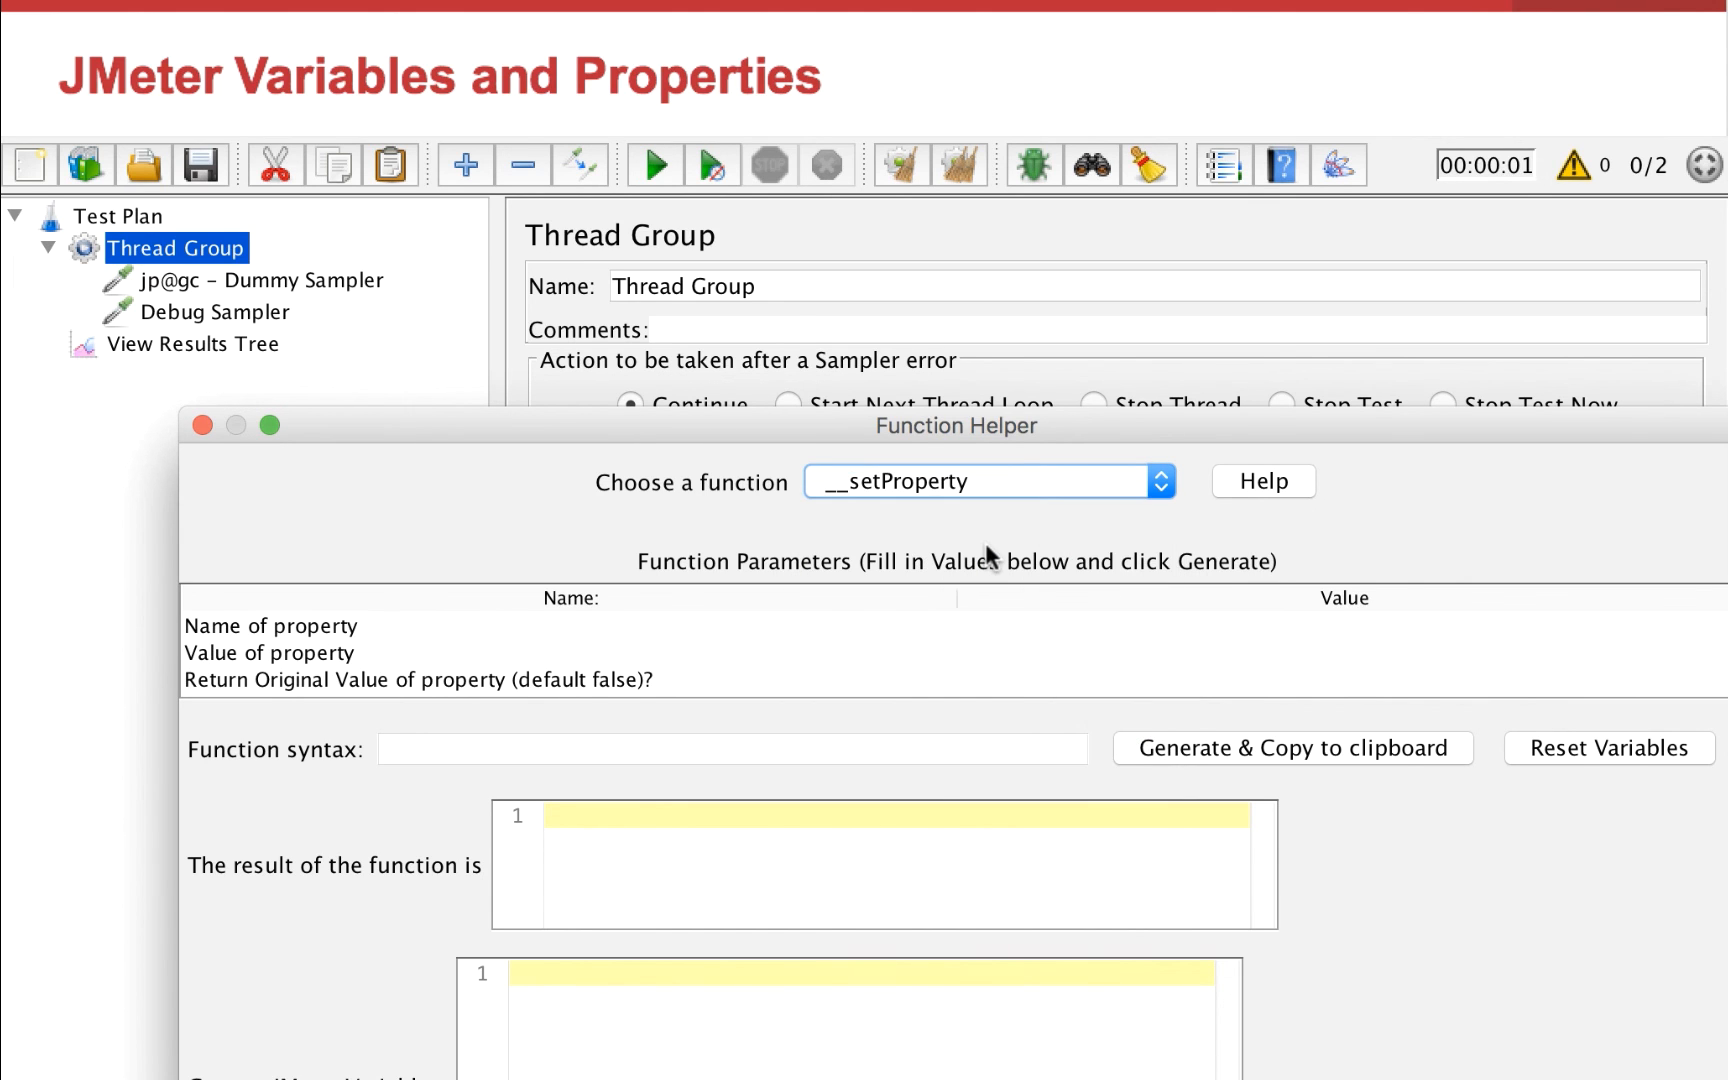
Set the __setProperty name to test1 and its value to valuetest1, and generate the function syntax to the clipboard
{"action": "left_click", "coordinate": [1163, 620]}
{"action": "type", "text": "t"}
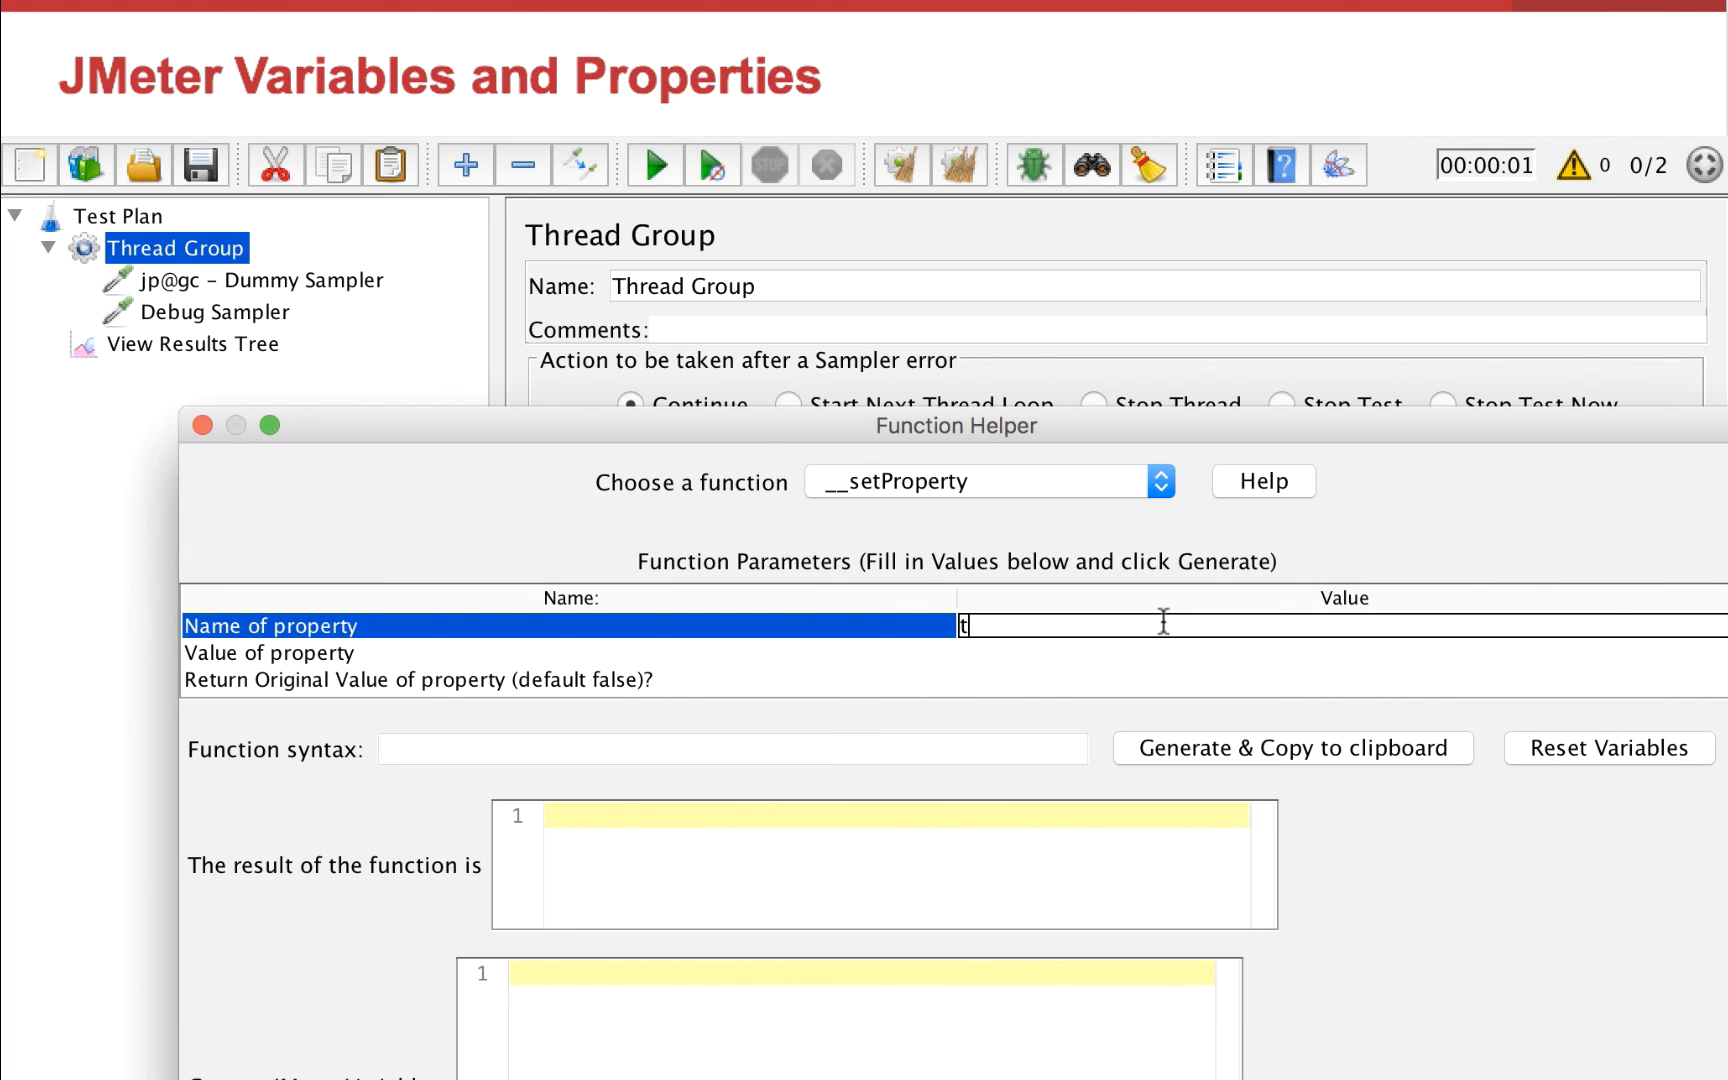
{"action": "type", "text": "est1"}
{"action": "left_click", "coordinate": [1095, 654]}
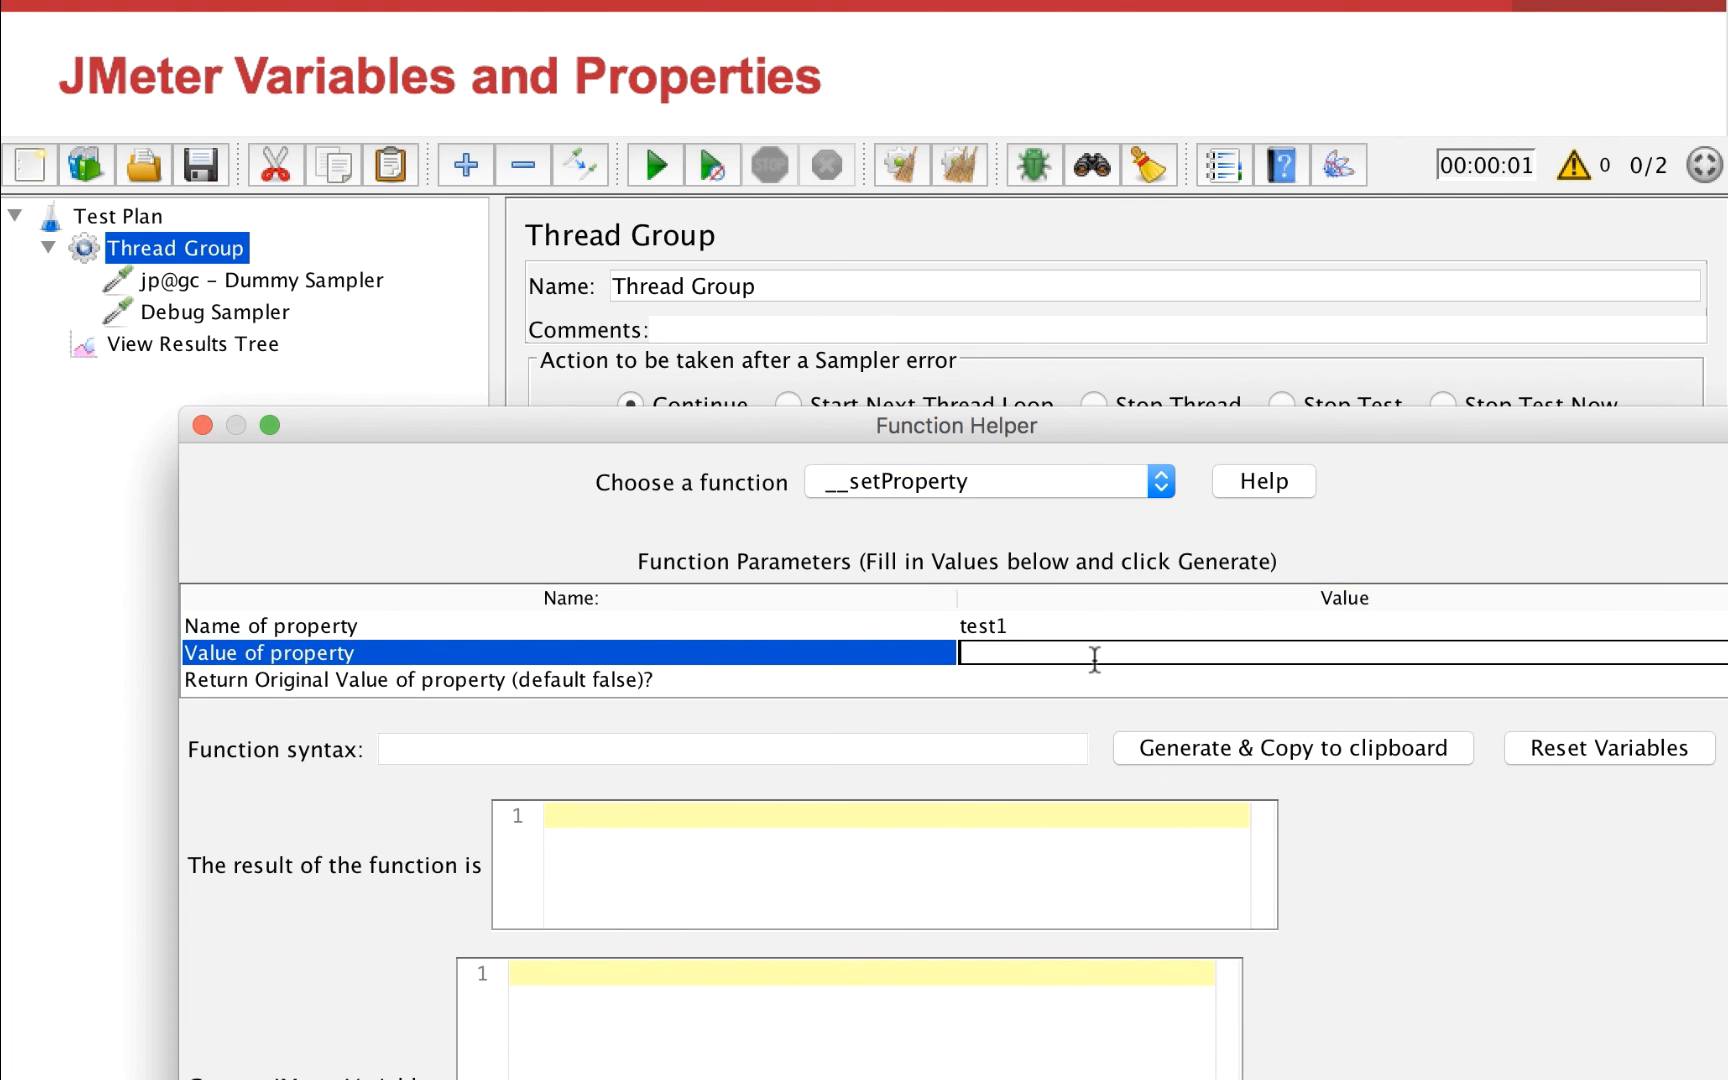
{"action": "type", "text": "valuetest1"}
{"action": "key", "text": "Return"}
{"action": "key", "text": "ctrl+c"}
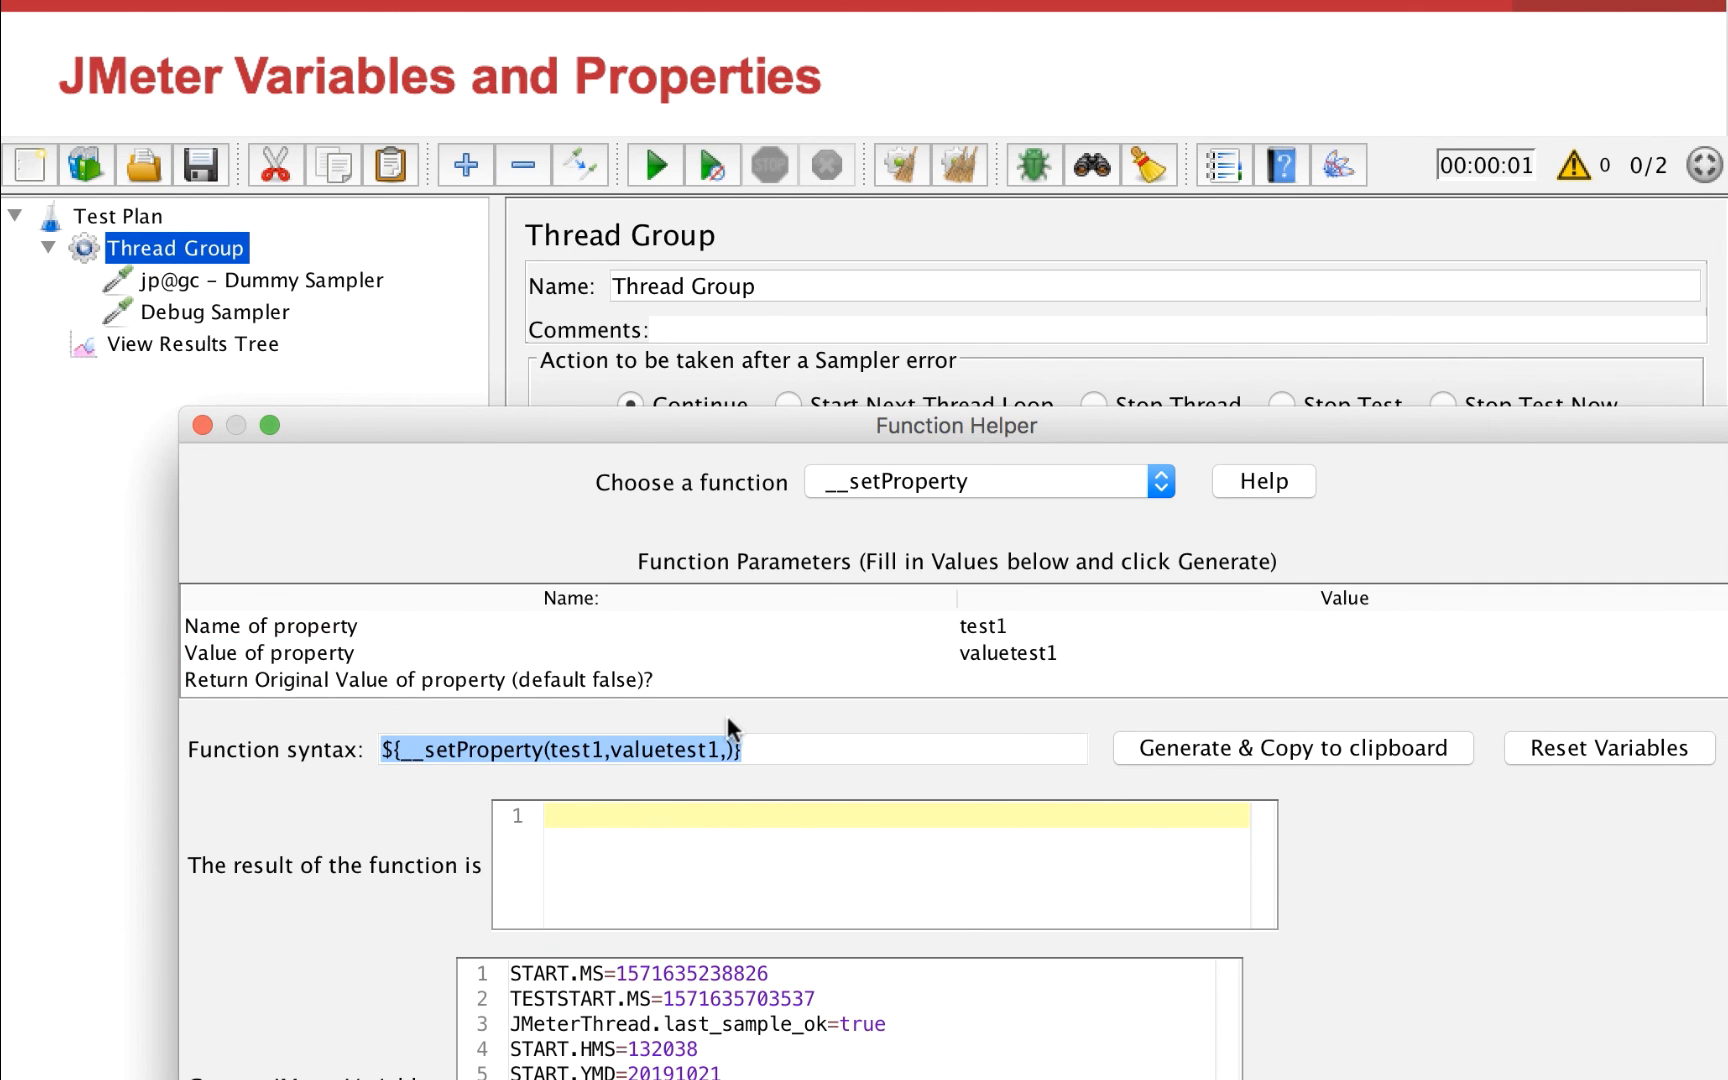
{"action": "left_click", "coordinate": [1262, 752]}
Close the Function Helper and replace the Dummy Sampler's Request Data with the copied ${__setProperty(test1,valuetest1,)}
{"action": "left_click", "coordinate": [203, 425]}
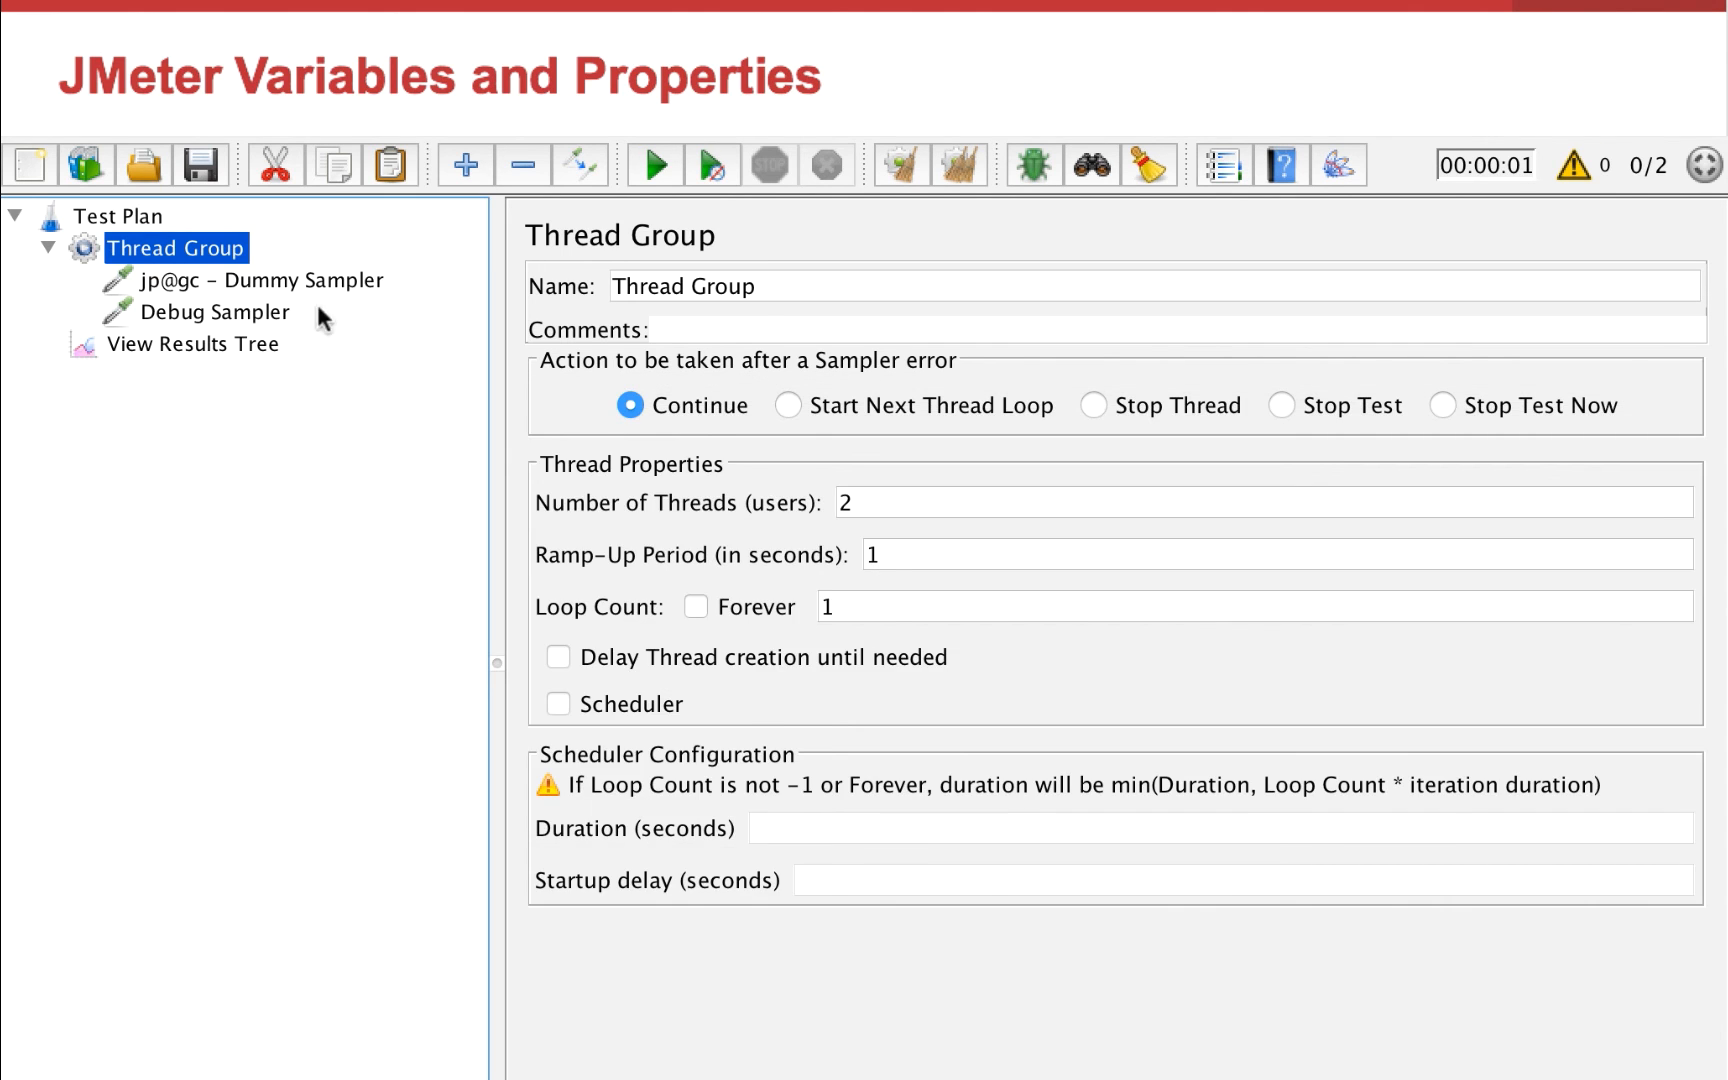
{"action": "left_click", "coordinate": [333, 278]}
{"action": "left_click_drag", "start_coordinate": [1127, 855], "coordinate": [842, 684]}
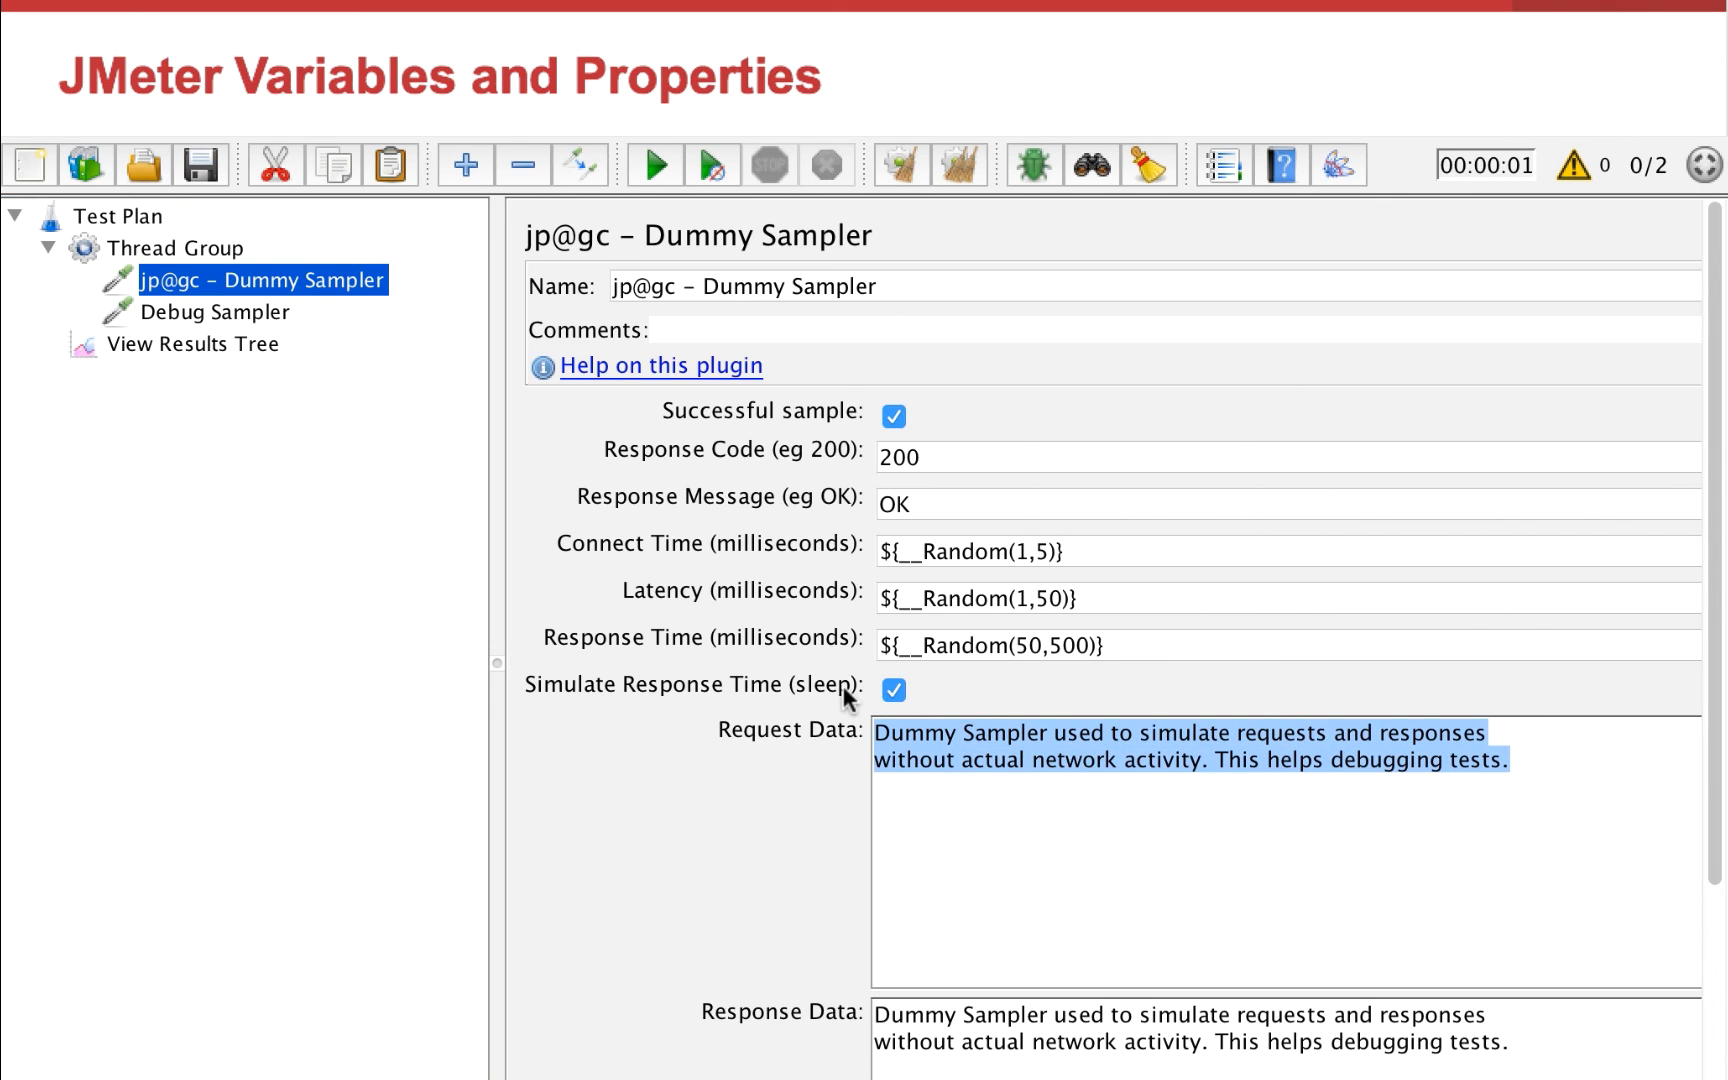
{"action": "key", "text": "ctrl+v"}
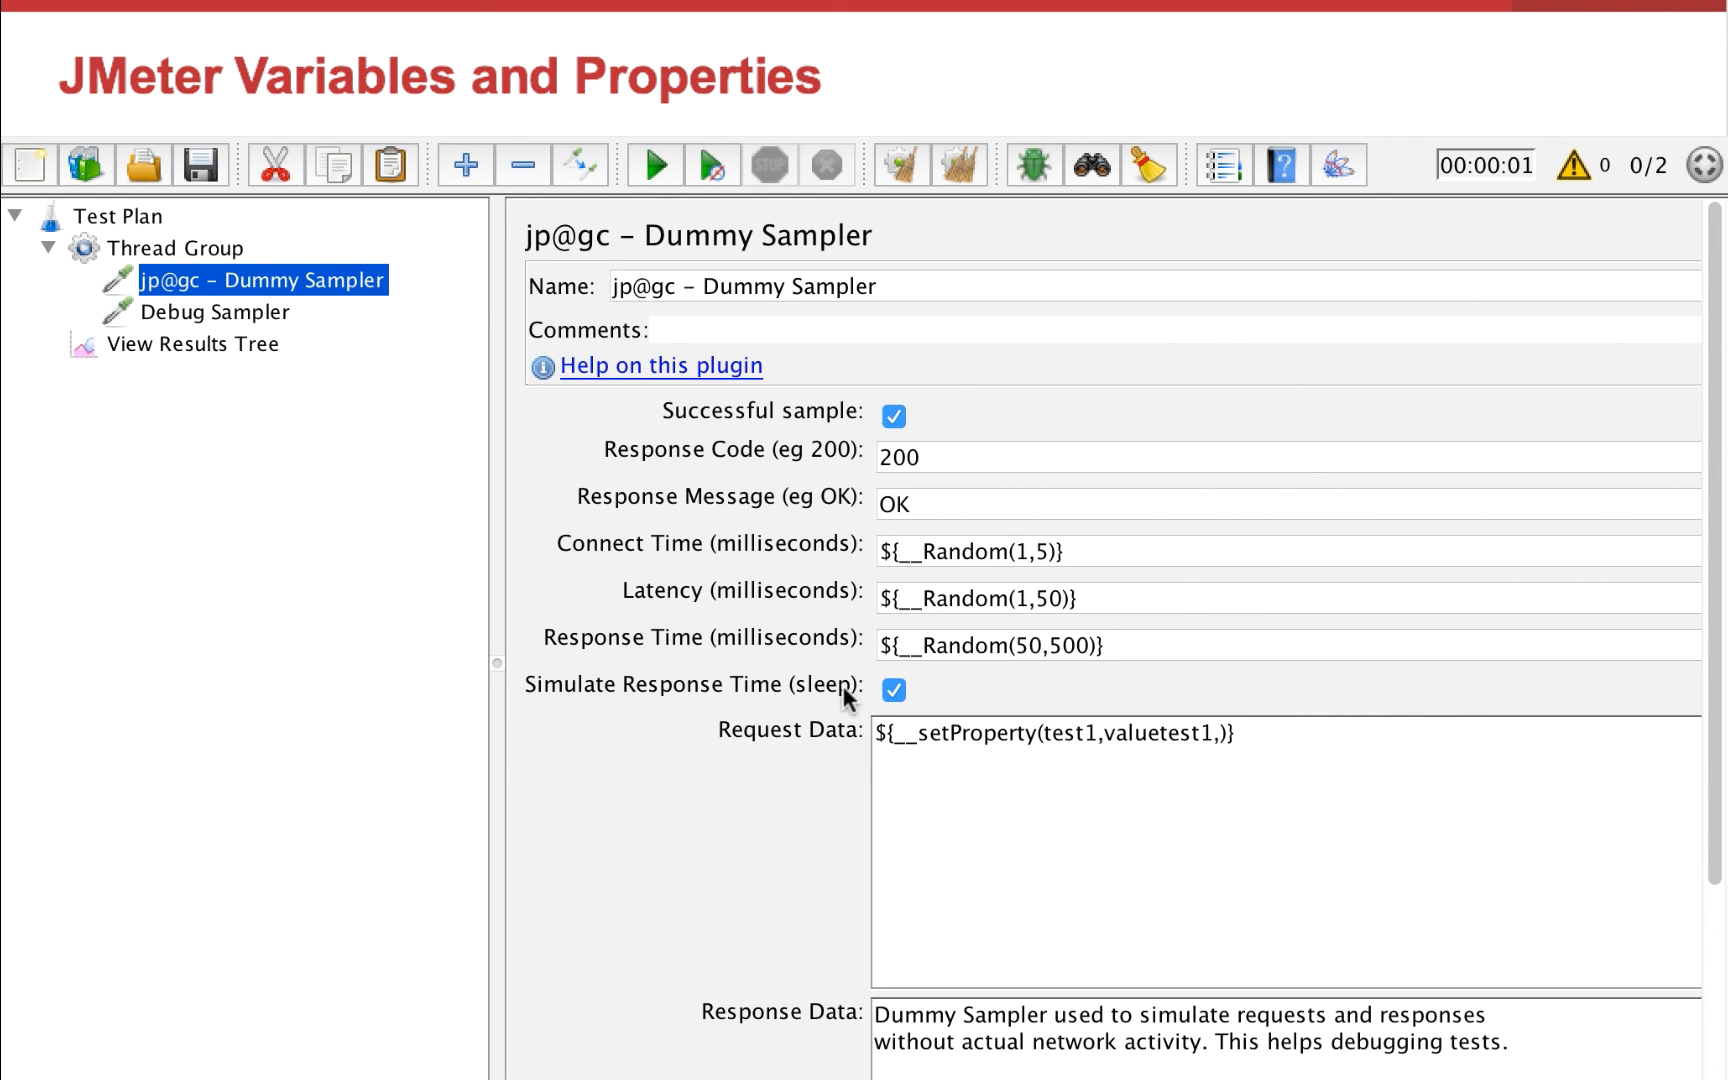
Add a second Thread Group with its own Dummy Sampler to the Test Plan, placed above View Results Tree
{"action": "left_click", "coordinate": [119, 215]}
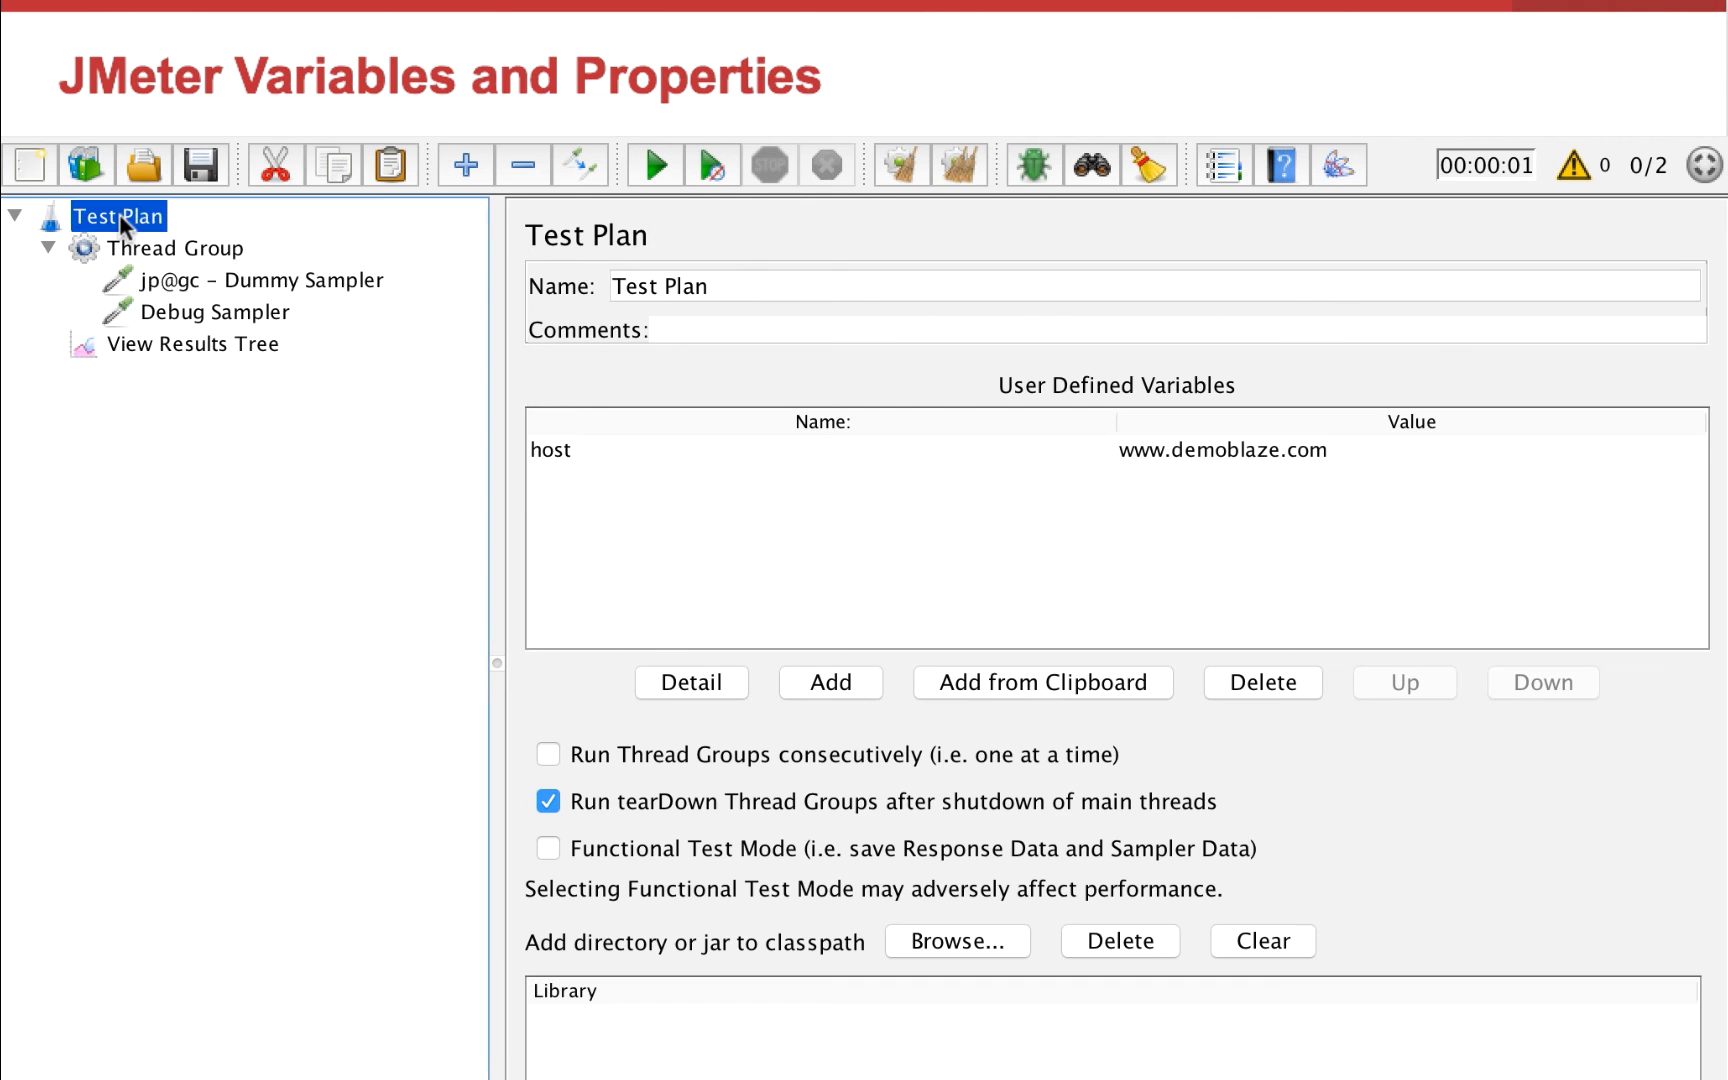
{"action": "right_click", "coordinate": [119, 215]}
{"action": "mouse_move", "coordinate": [200, 241]}
{"action": "mouse_move", "coordinate": [694, 239]}
{"action": "left_click", "coordinate": [880, 239]}
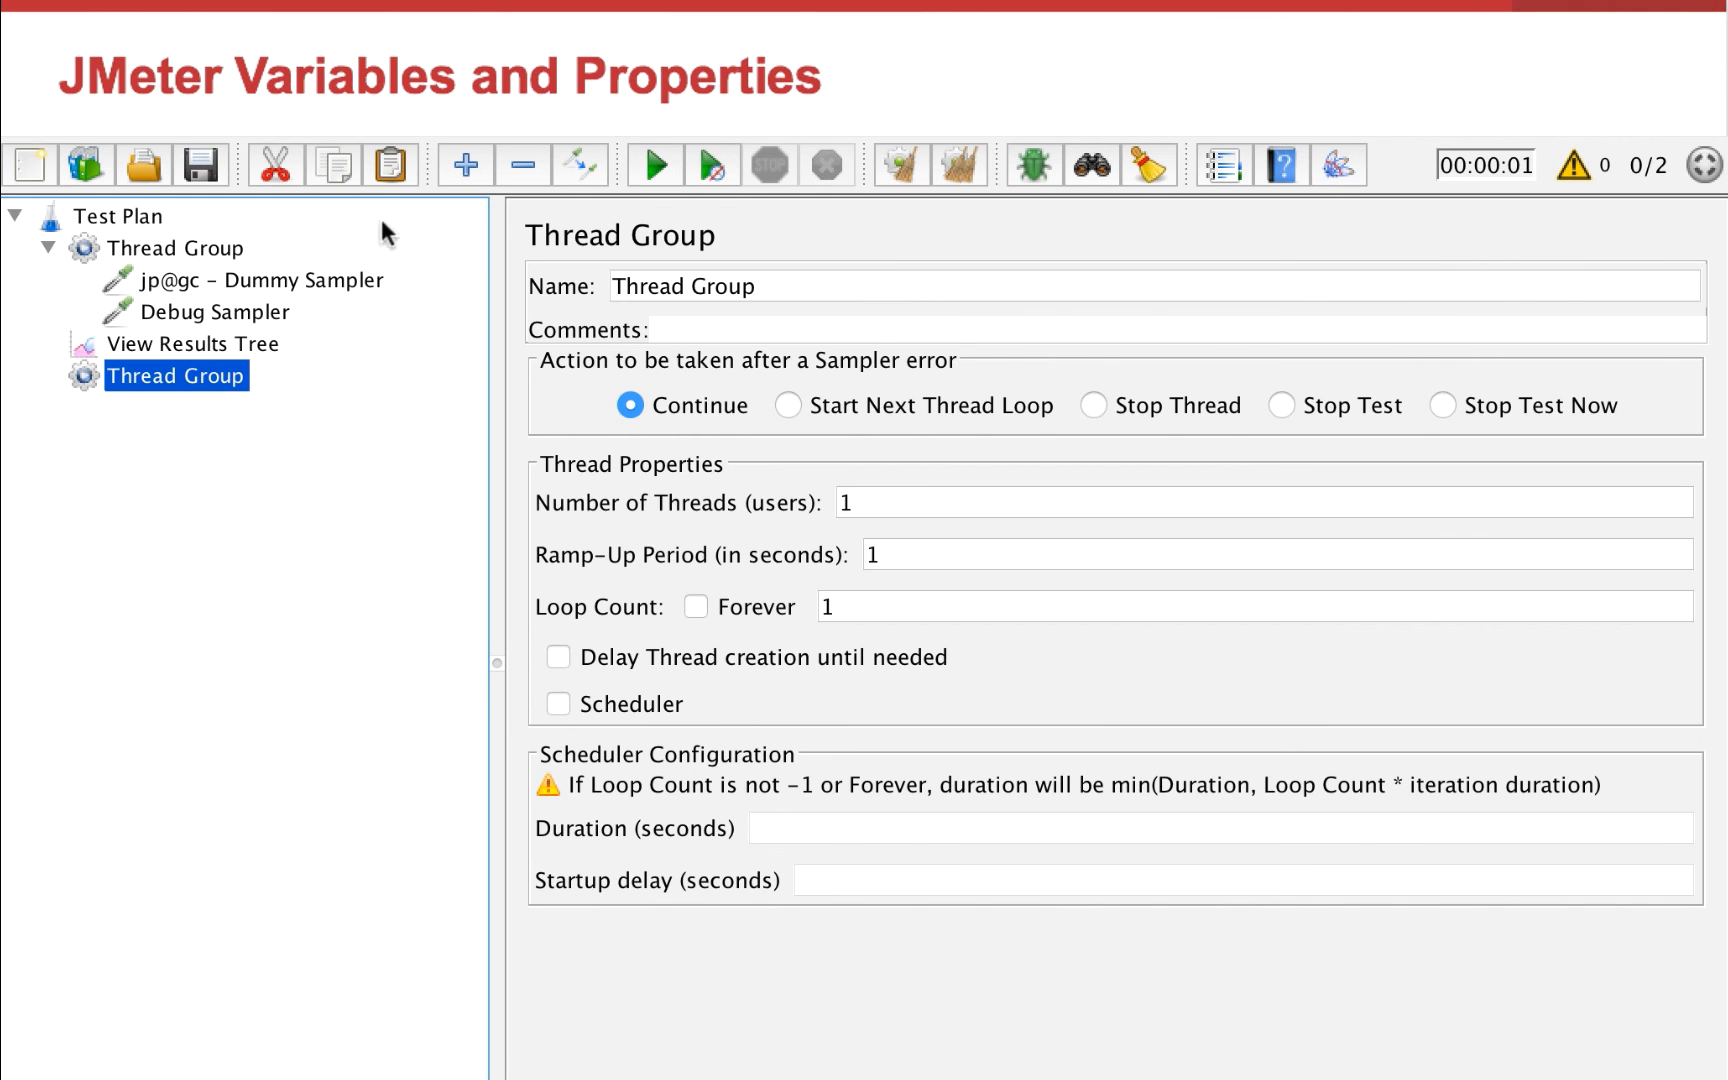
{"action": "left_click_drag", "start_coordinate": [104, 378], "coordinate": [109, 343]}
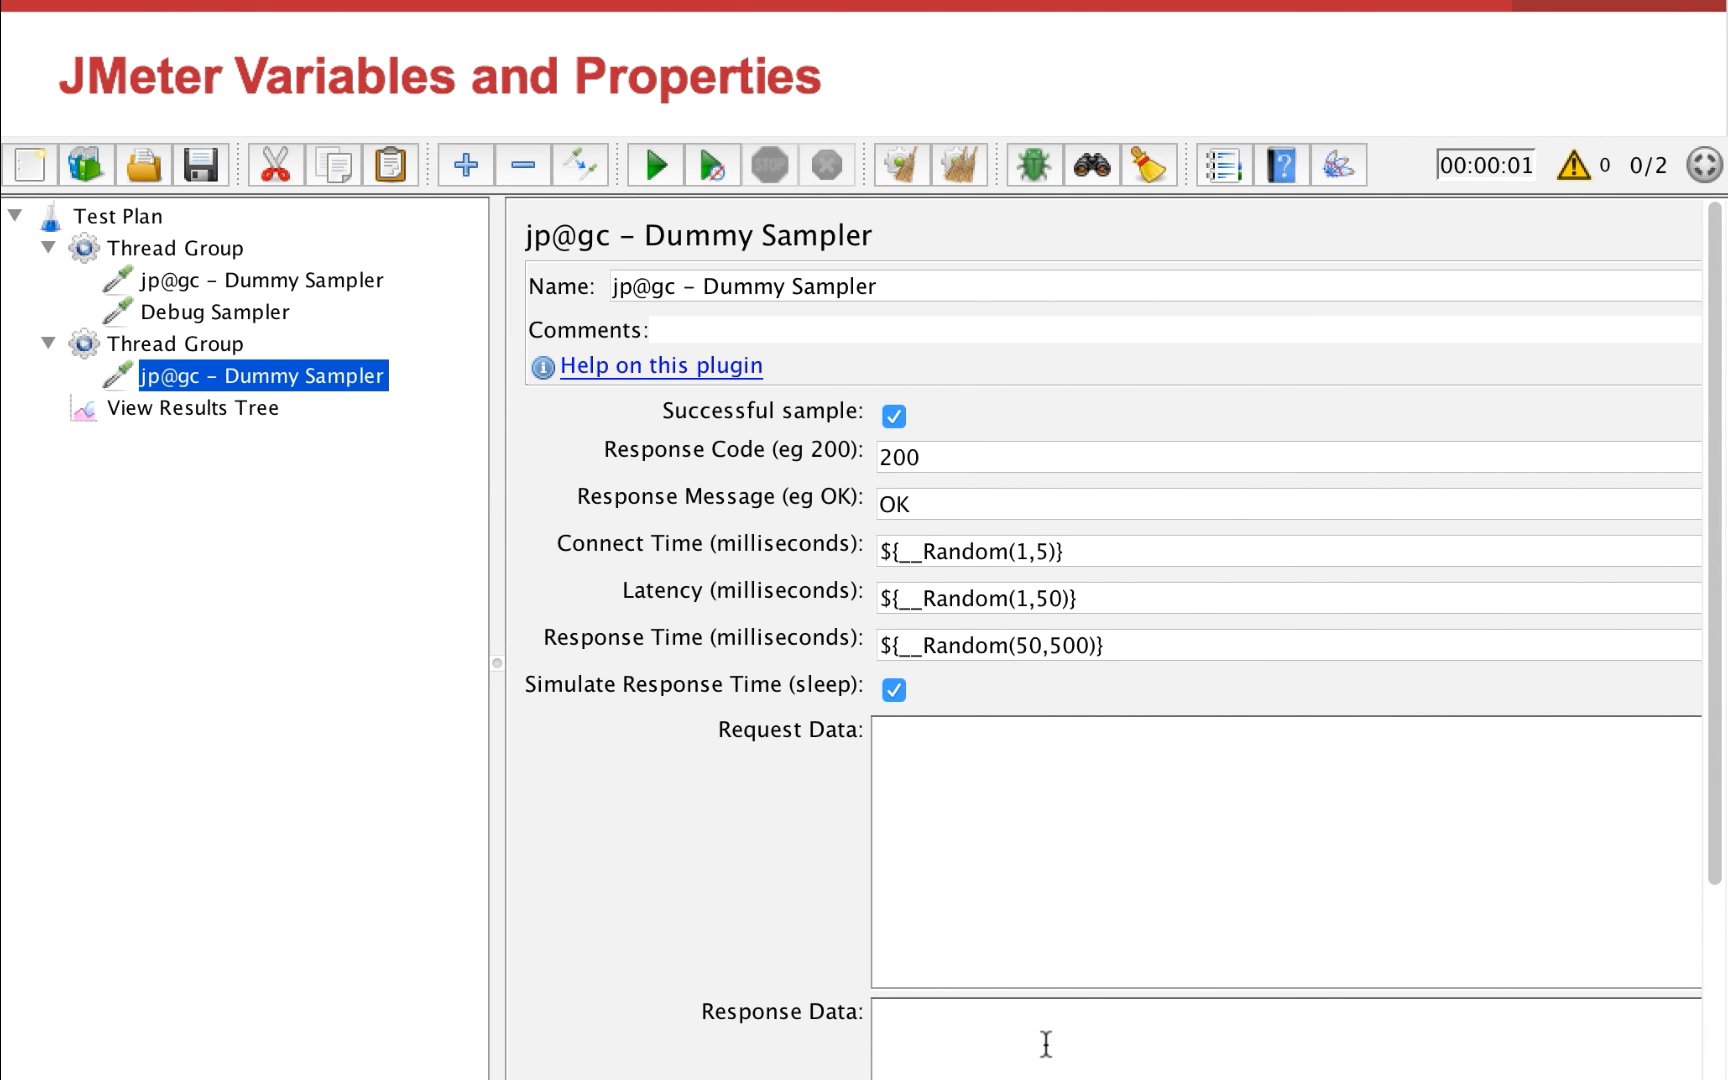
Select the second Thread Group's Dummy Sampler and choose the __property function in the Function Helper
{"action": "left_click", "coordinate": [238, 281]}
{"action": "left_click", "coordinate": [181, 372]}
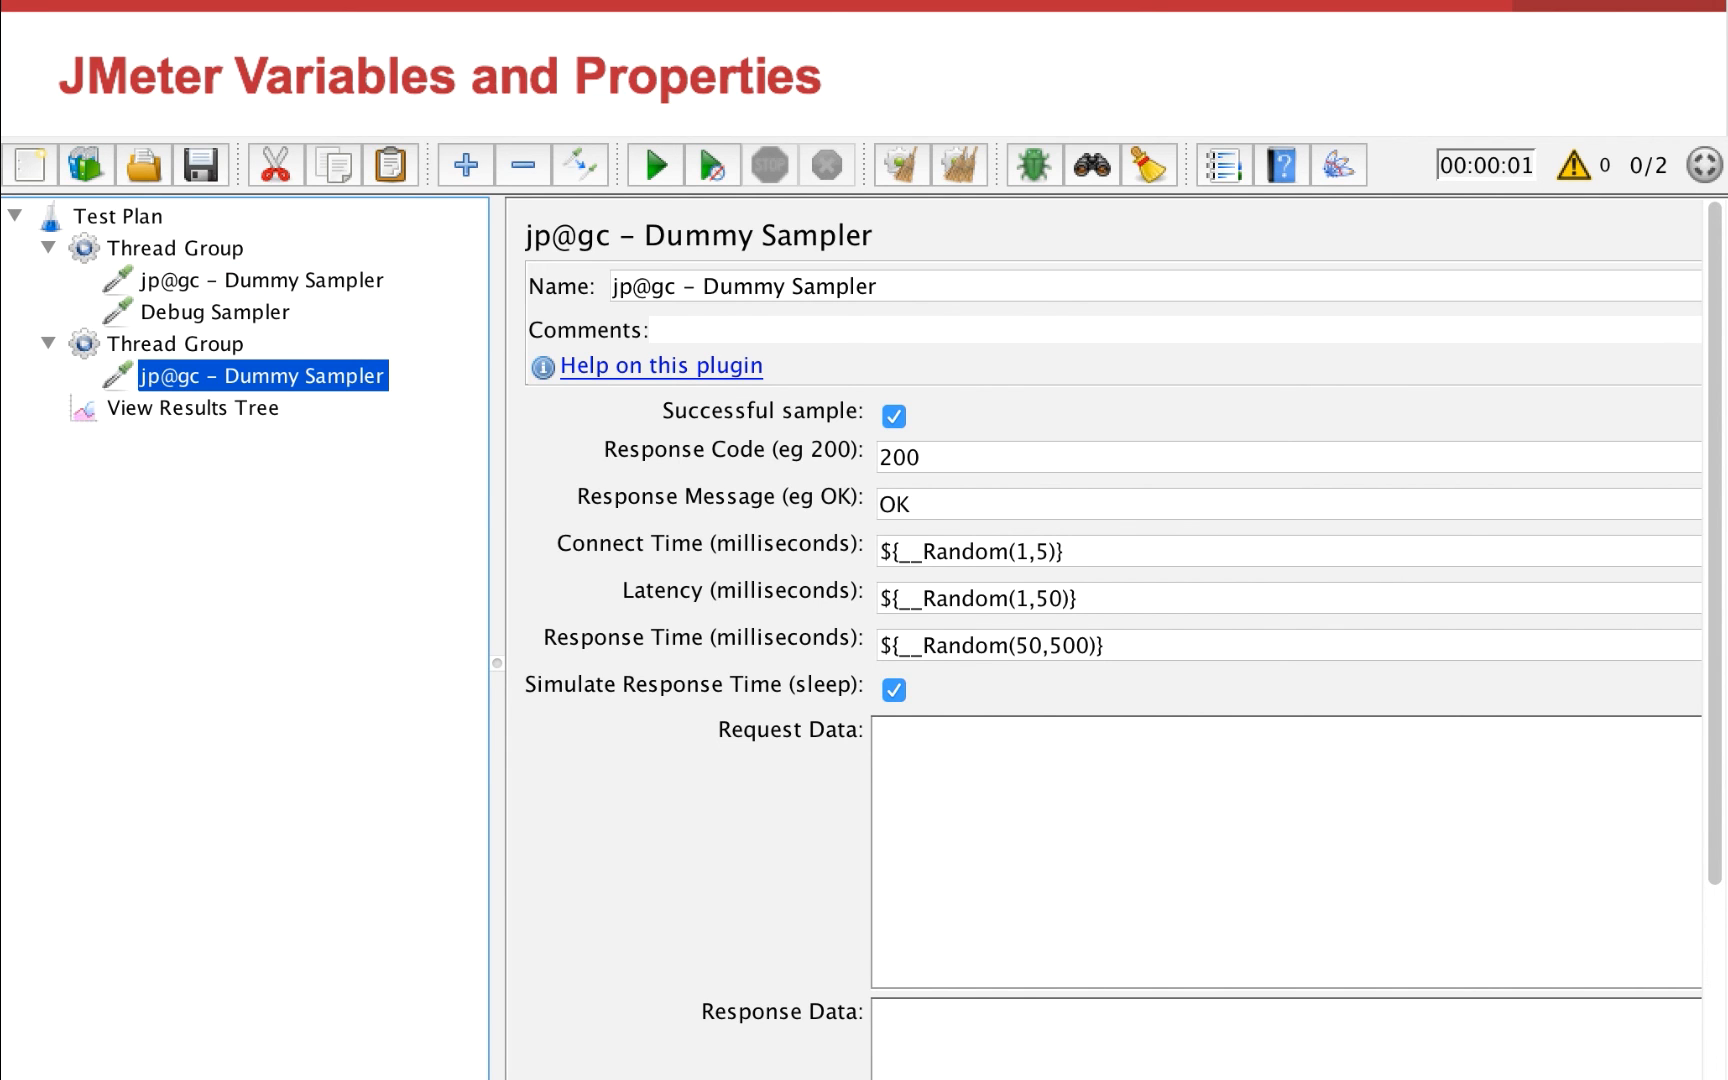
{"action": "left_click", "coordinate": [408, 85]}
{"action": "left_click", "coordinate": [526, 200]}
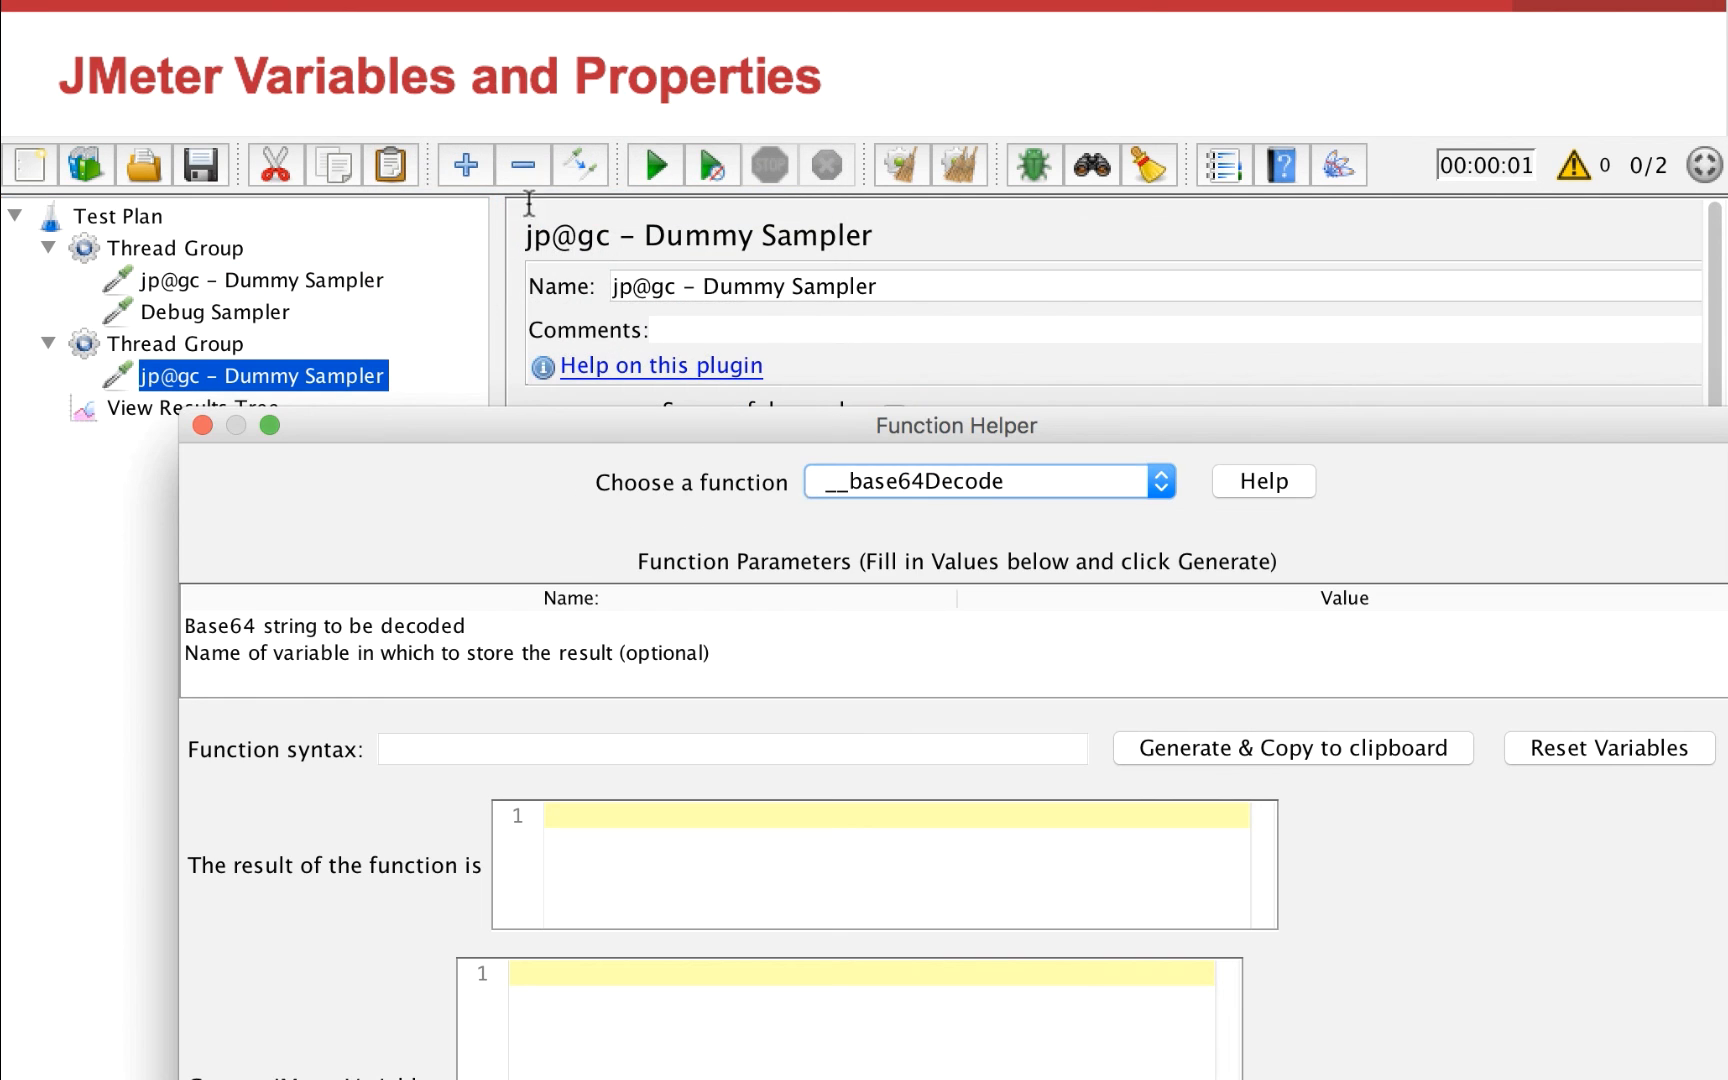
{"action": "left_click", "coordinate": [991, 482]}
{"action": "scroll", "coordinate": [970, 603], "scroll_direction": "down", "scroll_amount": 10}
{"action": "scroll", "coordinate": [967, 600], "scroll_direction": "up", "scroll_amount": 7}
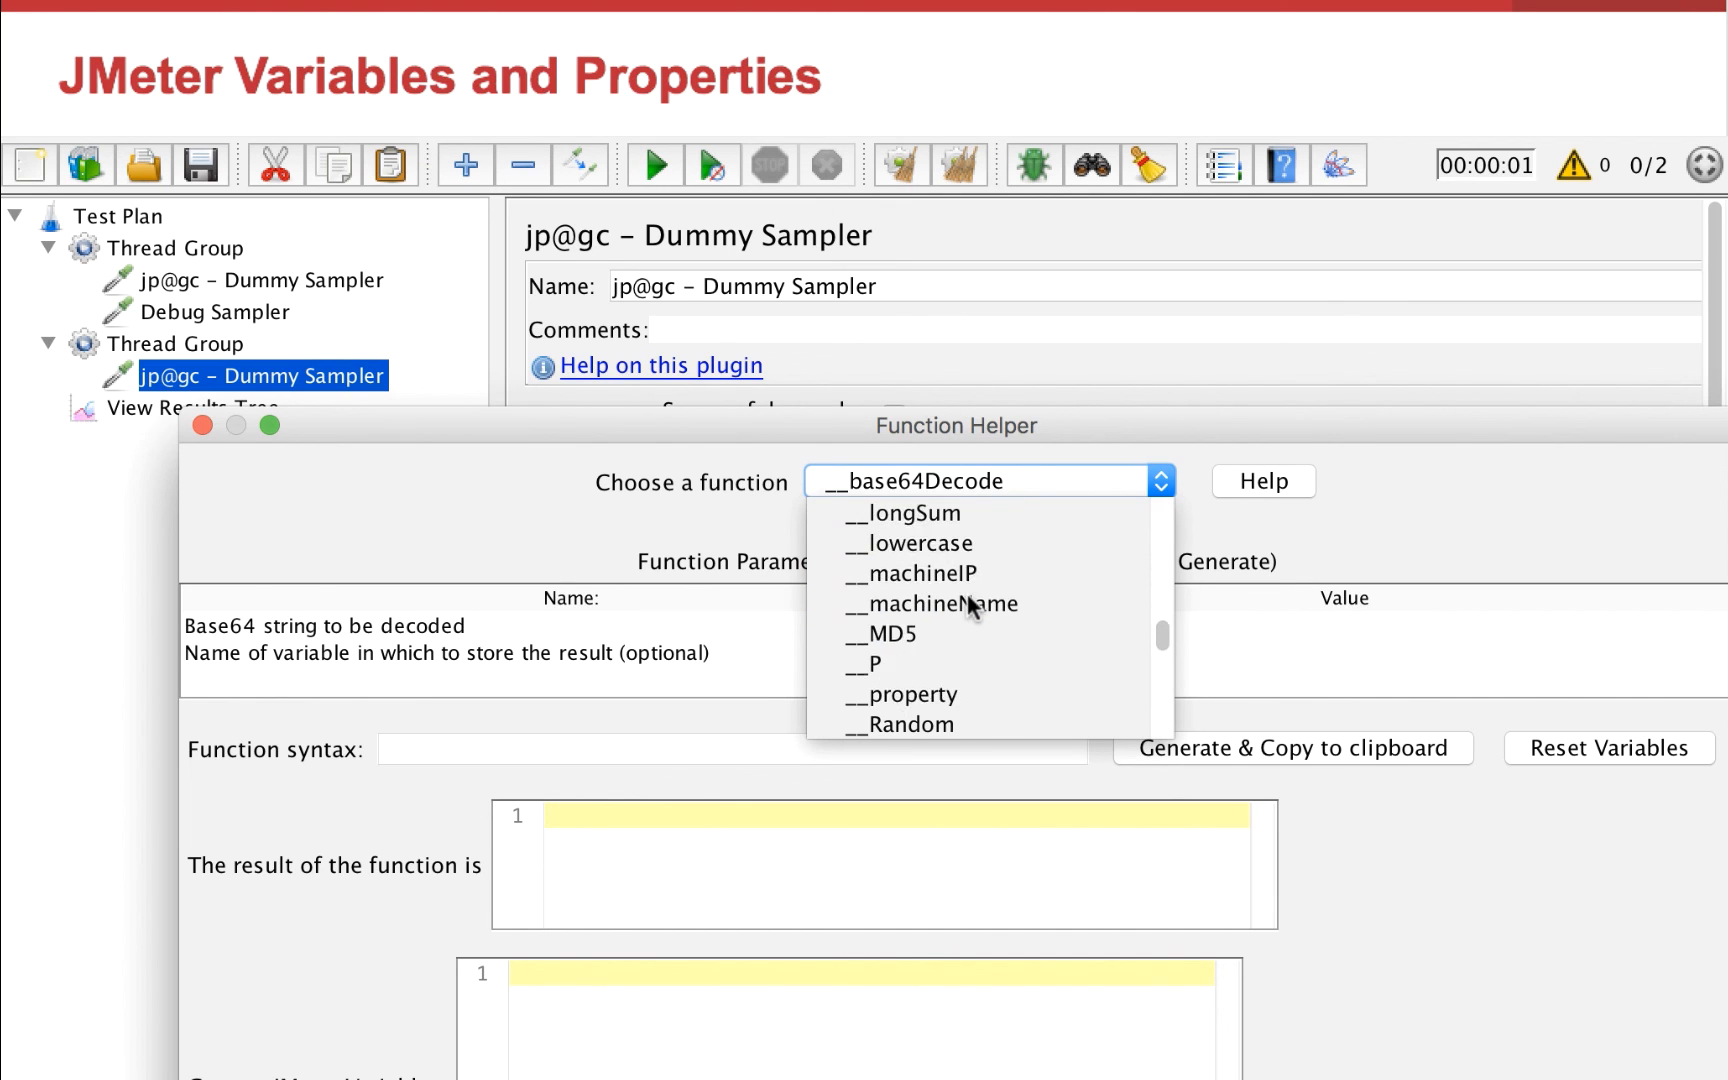
{"action": "scroll", "coordinate": [940, 640], "scroll_direction": "down", "scroll_amount": 1}
{"action": "left_click", "coordinate": [936, 635]}
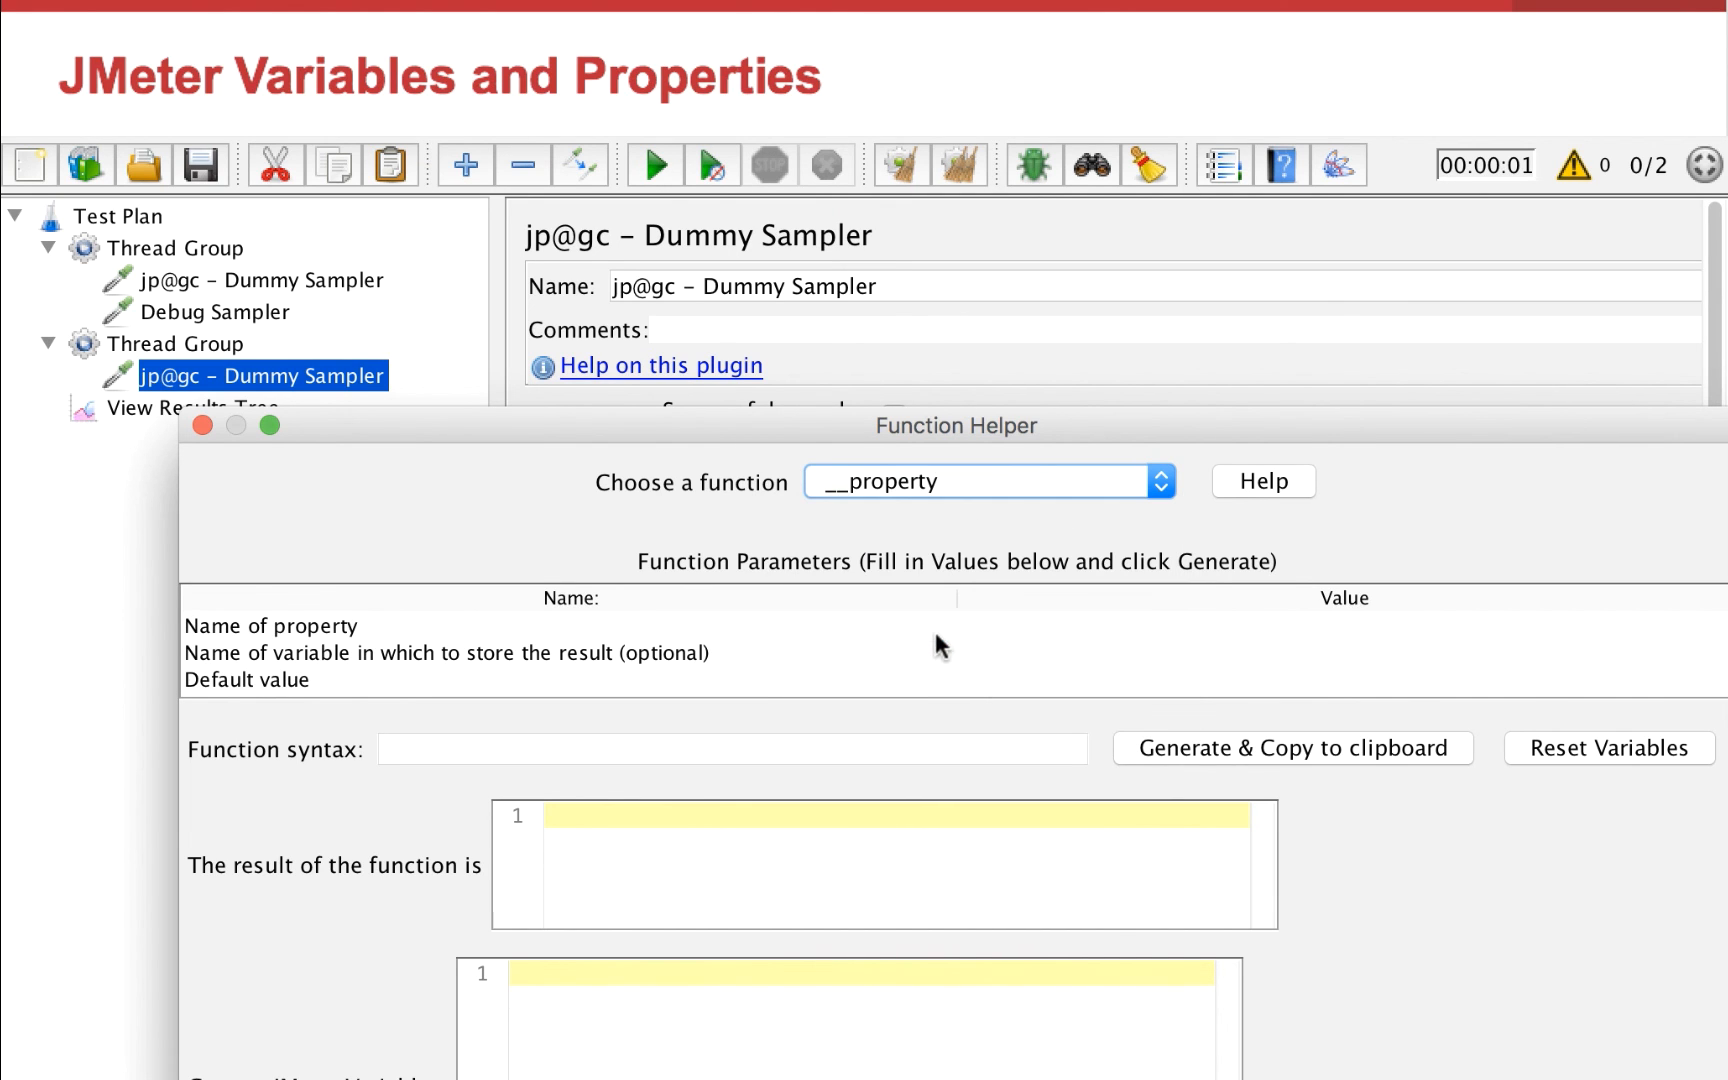
Set the __property function's property name to test1 and generate its syntax to the clipboard
{"action": "double_click", "coordinate": [1380, 625]}
{"action": "type", "text": "test1"}
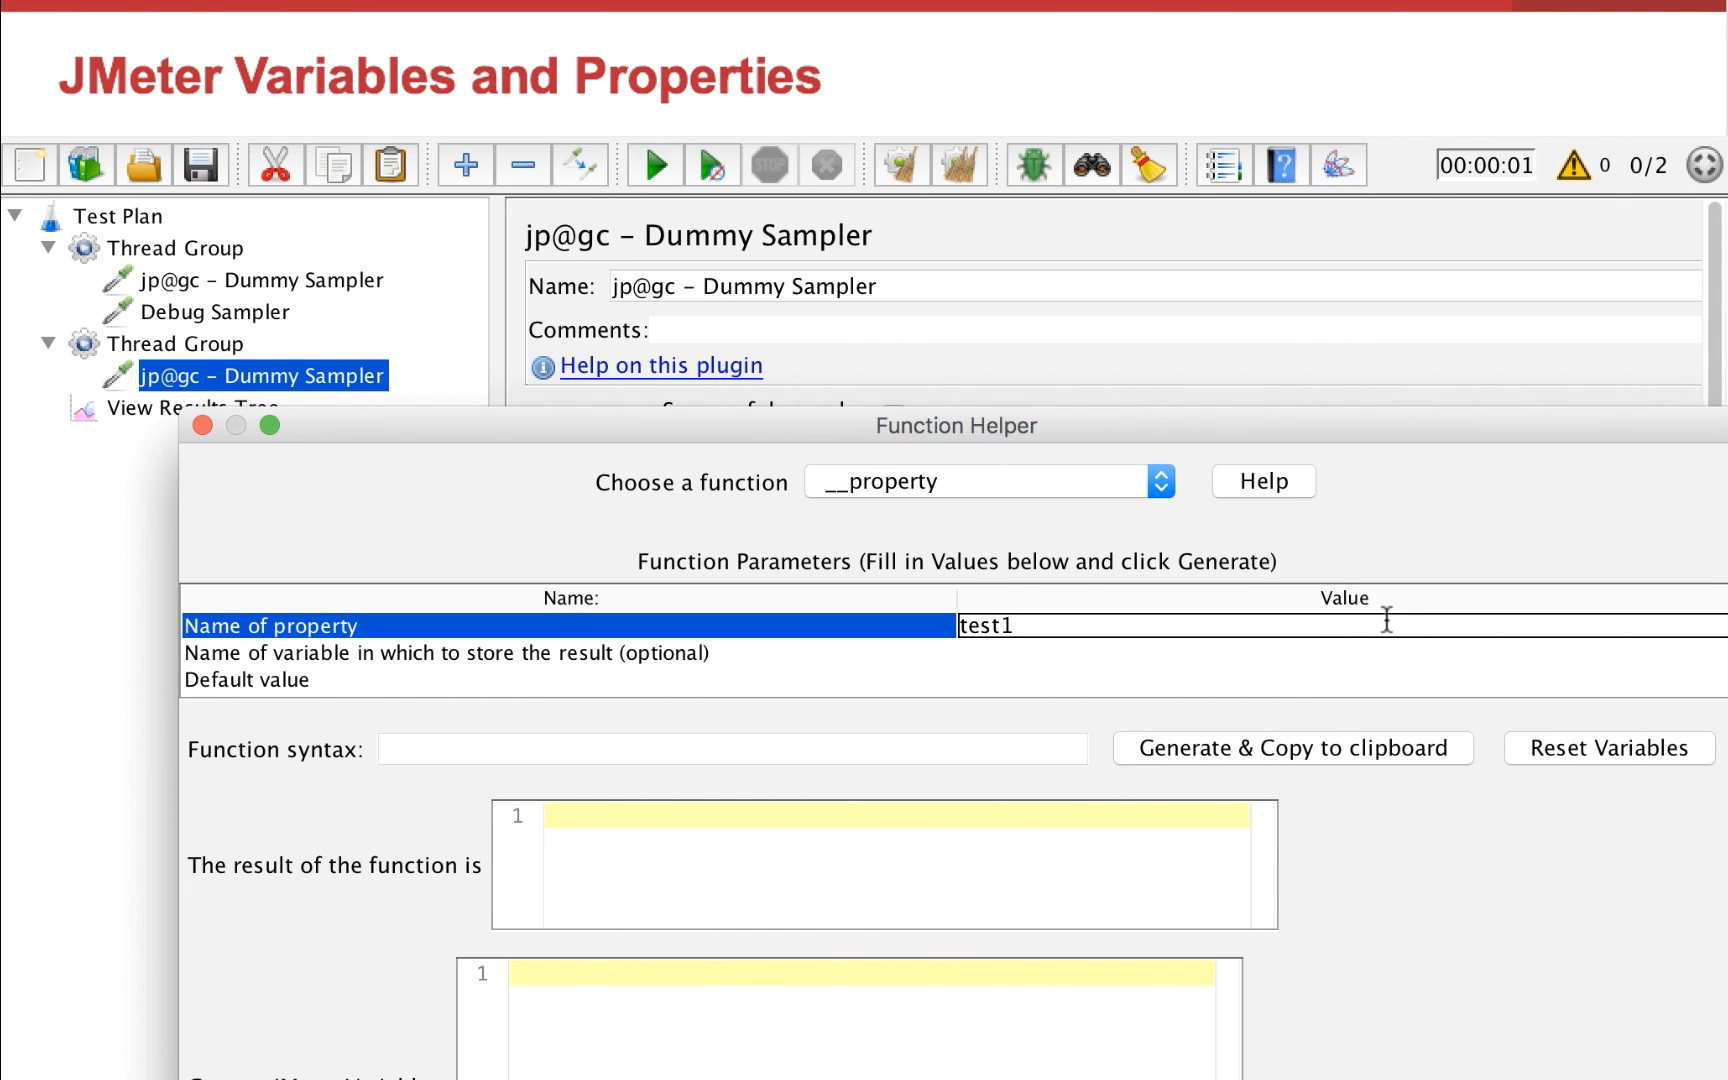
{"action": "left_click", "coordinate": [1240, 750]}
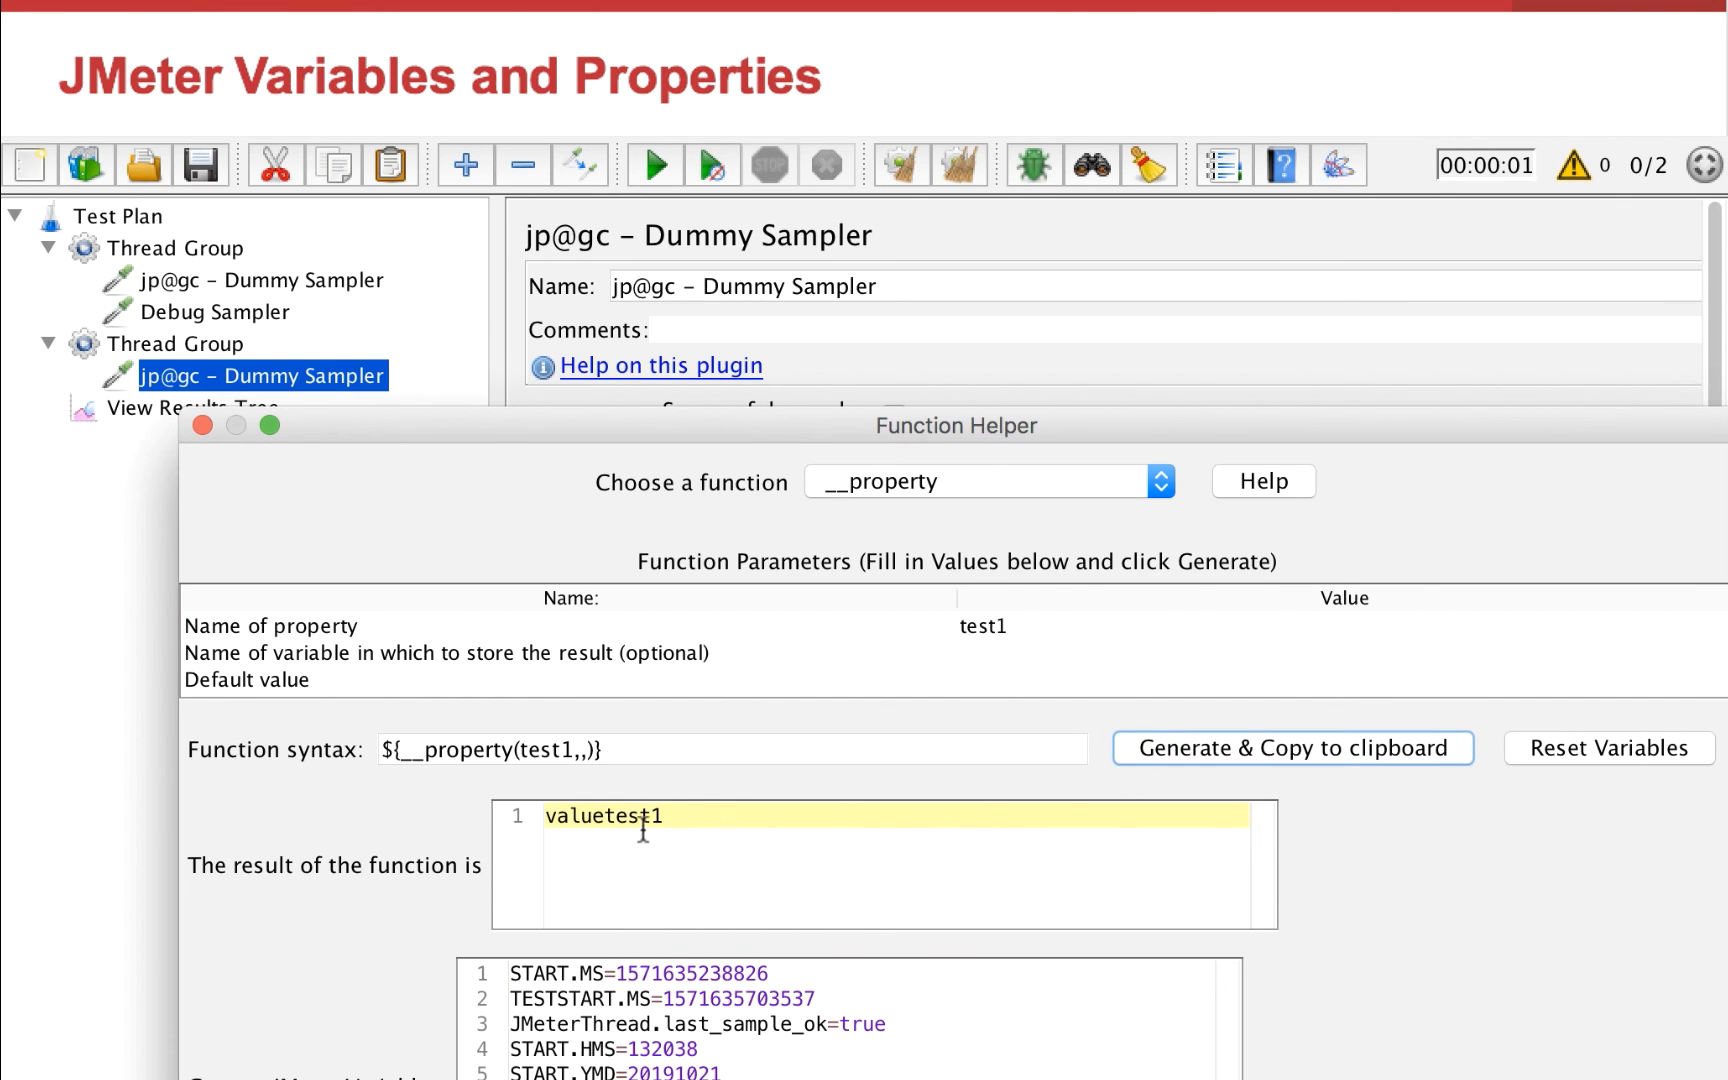
{"action": "left_click_drag", "start_coordinate": [620, 752], "coordinate": [359, 746]}
{"action": "key", "text": "ctrl+c"}
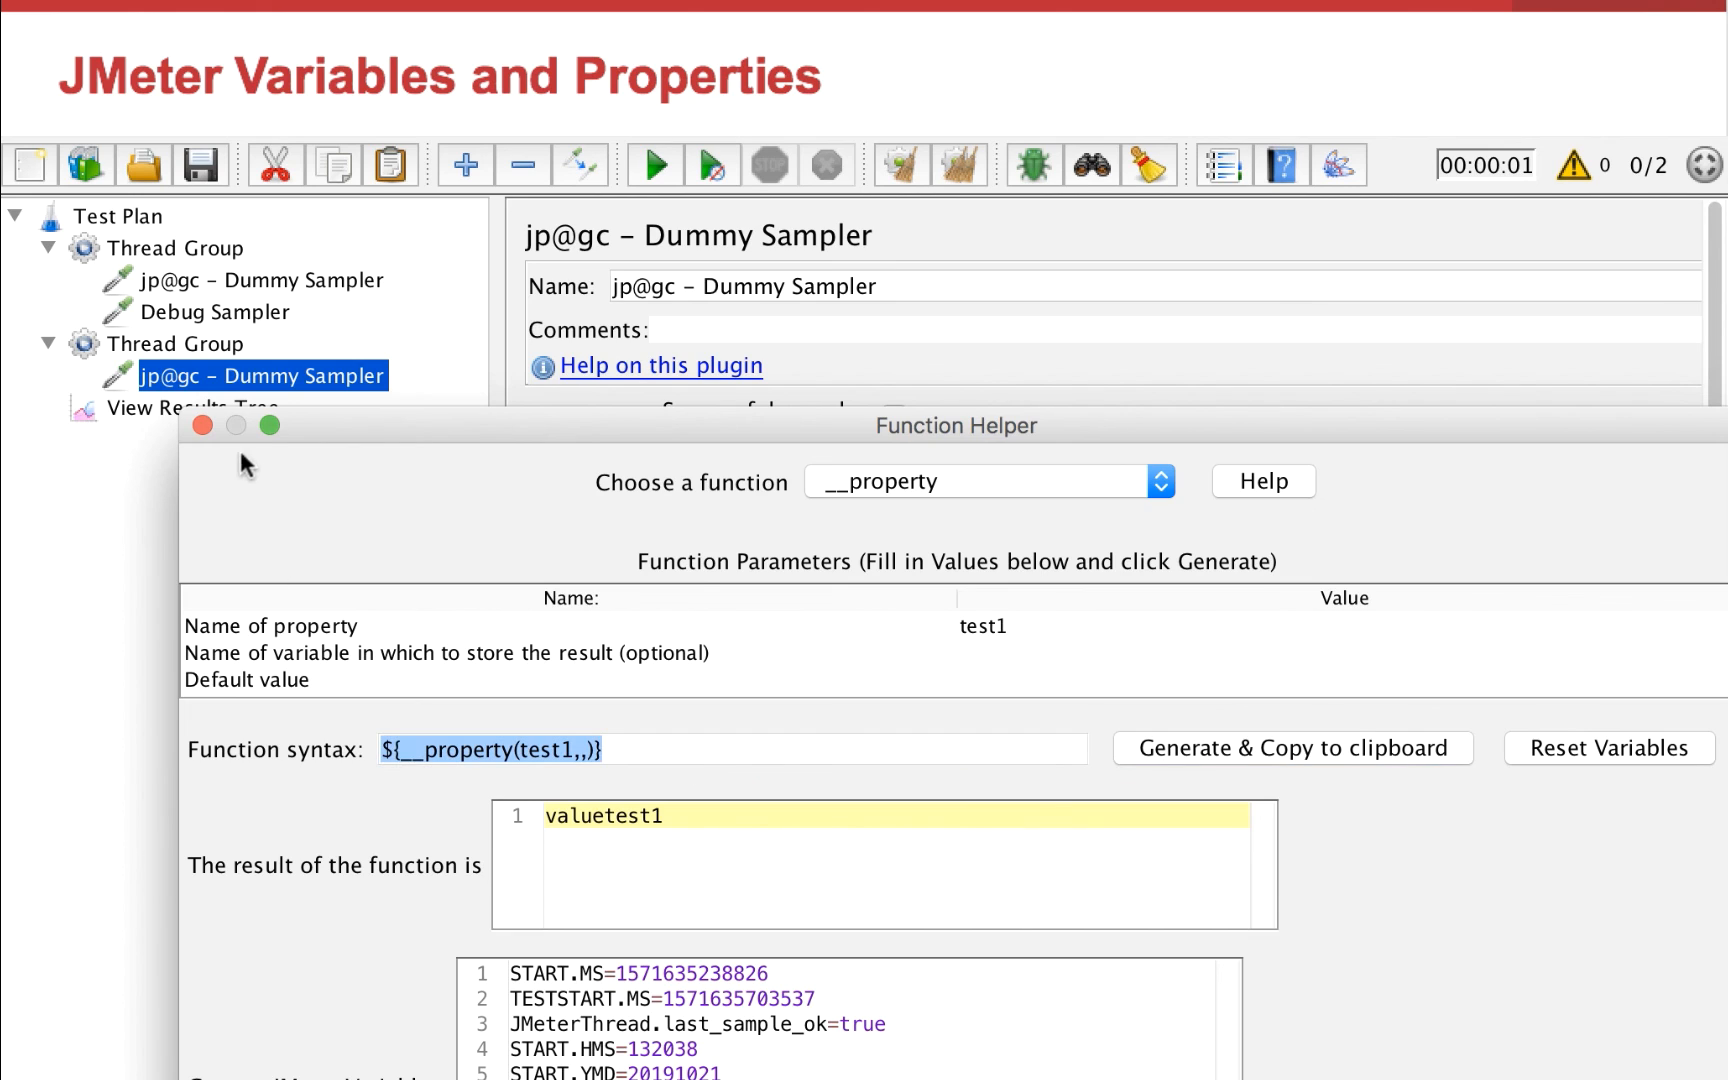
Close the Function Helper and paste ${__property(test1,,)} into the second Dummy Sampler's Response Data
{"action": "left_click", "coordinate": [202, 425]}
{"action": "left_click", "coordinate": [1025, 1030]}
{"action": "key", "text": "ctrl+v"}
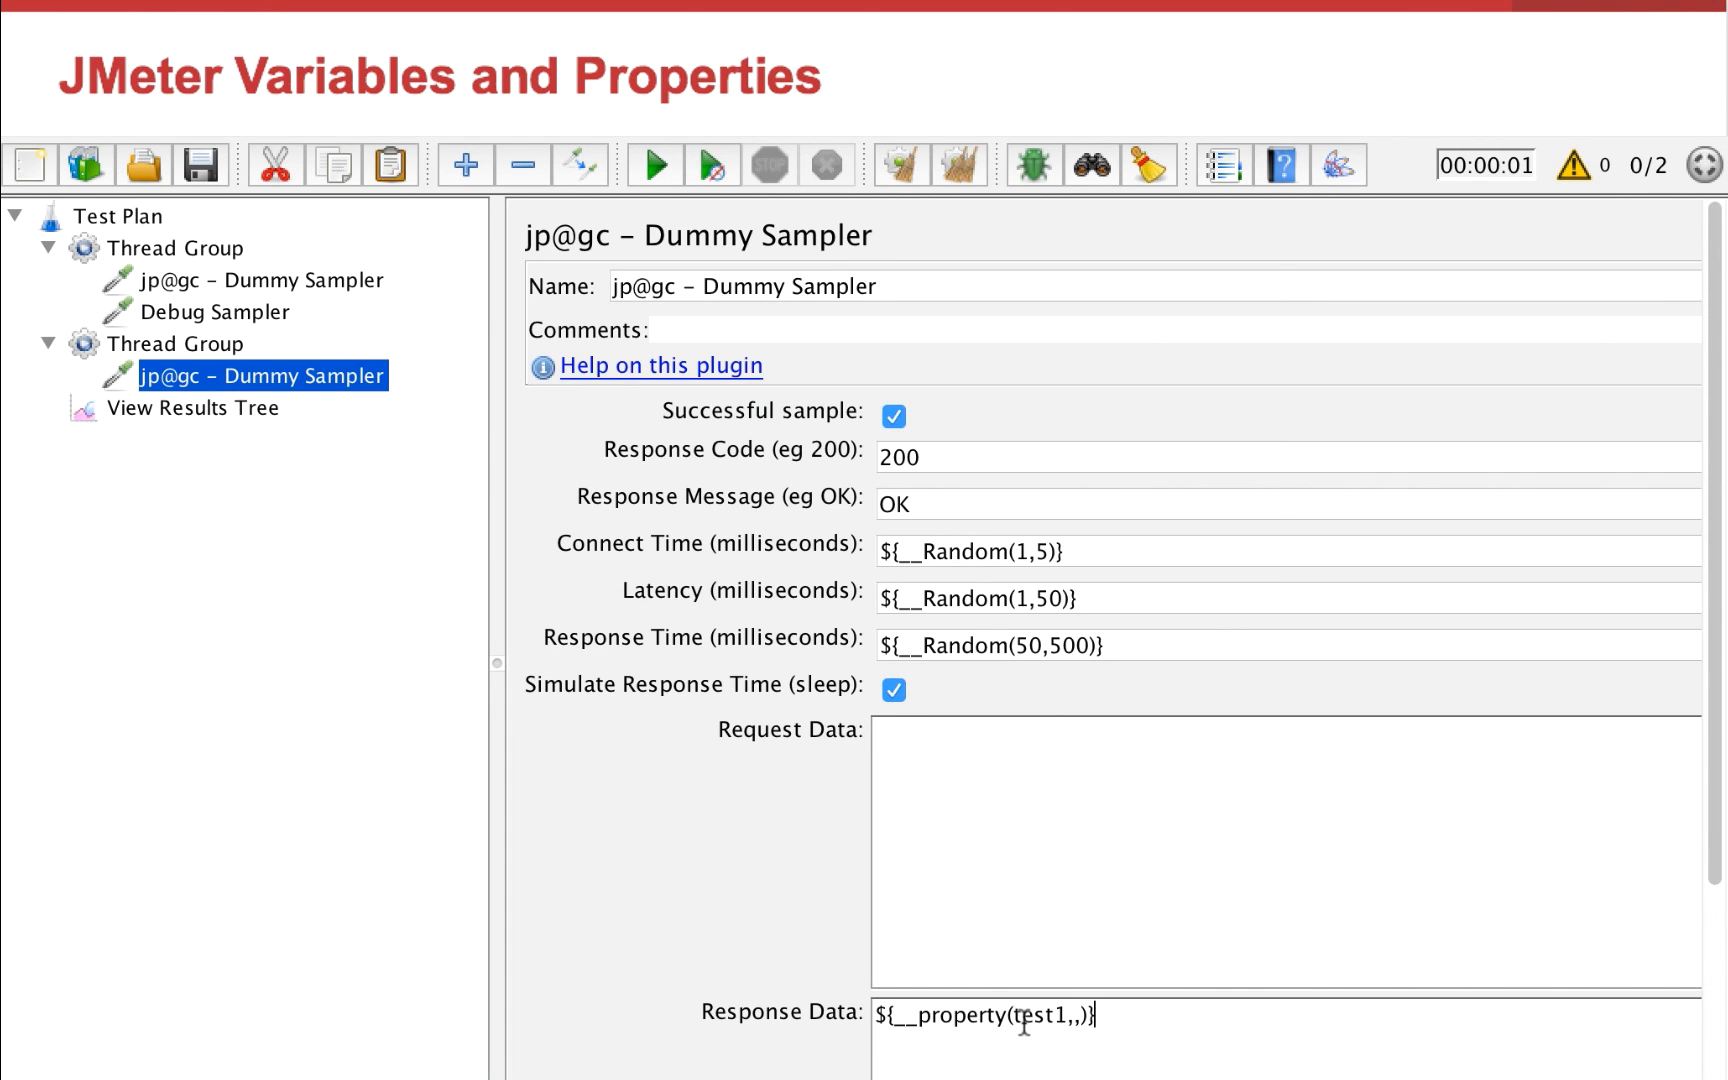
Rename the second Thread Group's sampler to 2 Dummy Sampler and the first group's to 1 Dummy Sampler
{"action": "left_click", "coordinate": [240, 378]}
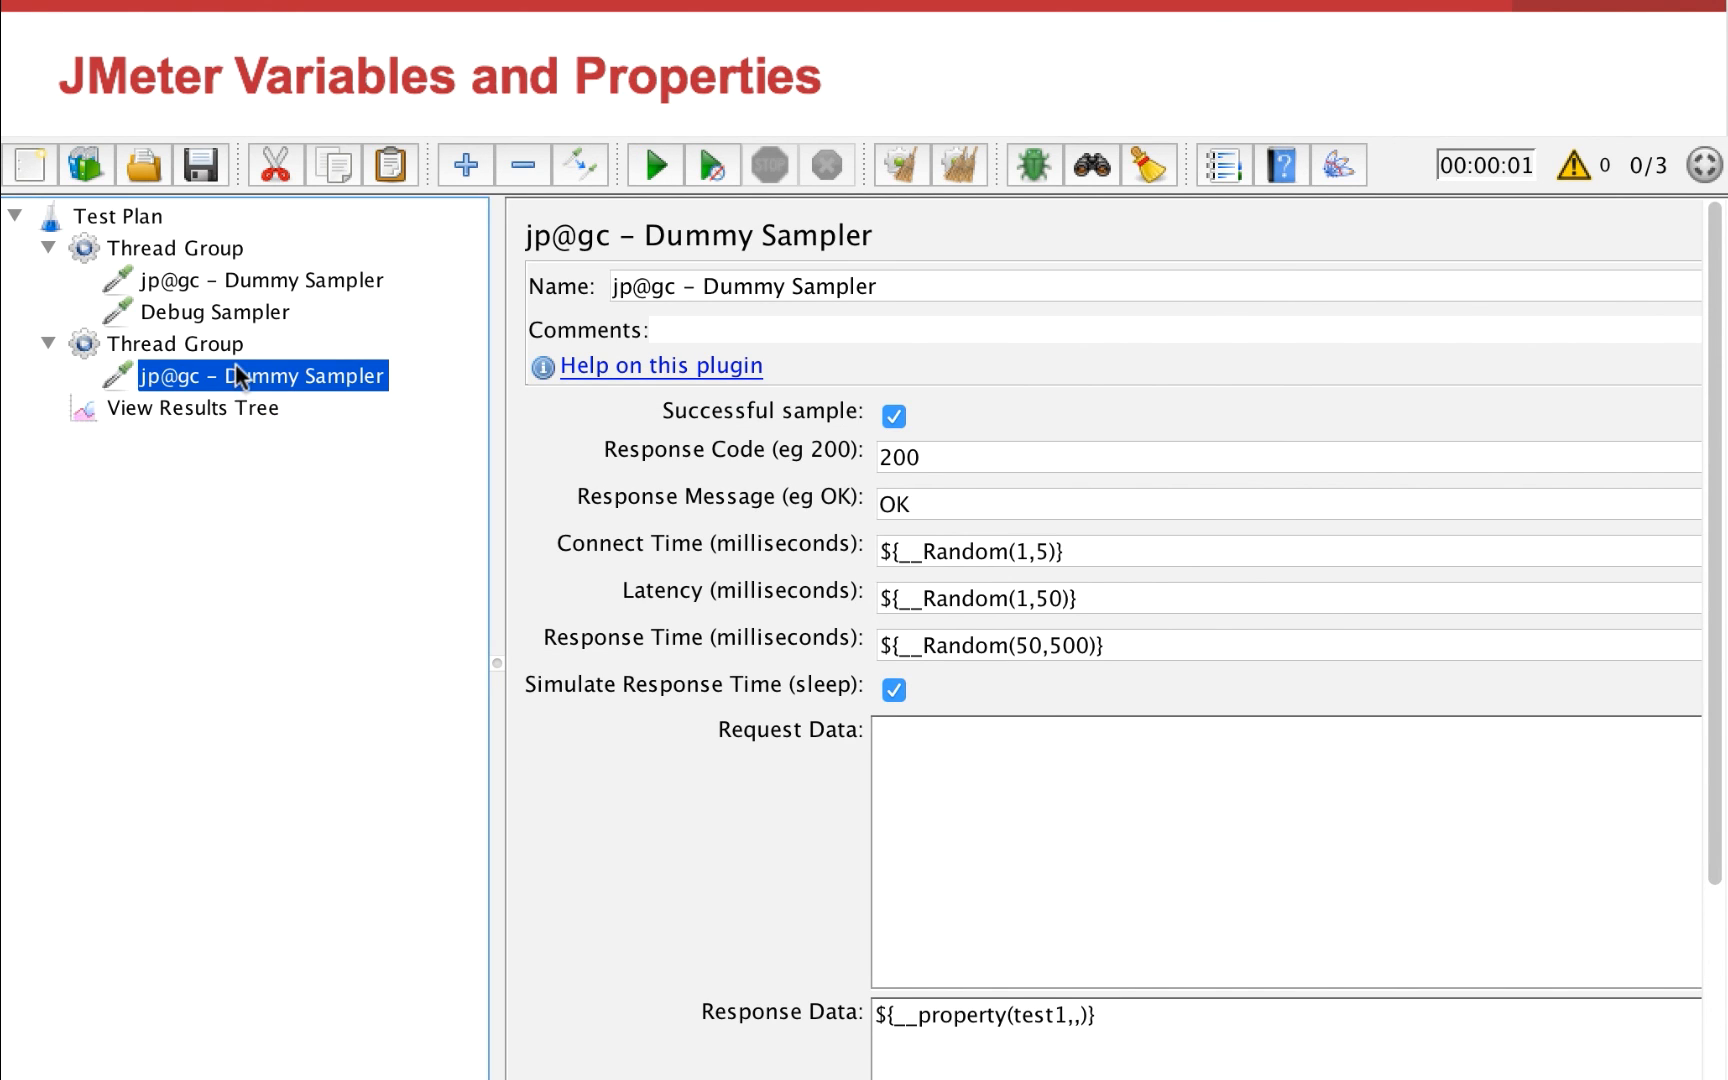
{"action": "left_click_drag", "start_coordinate": [688, 286], "coordinate": [458, 258]}
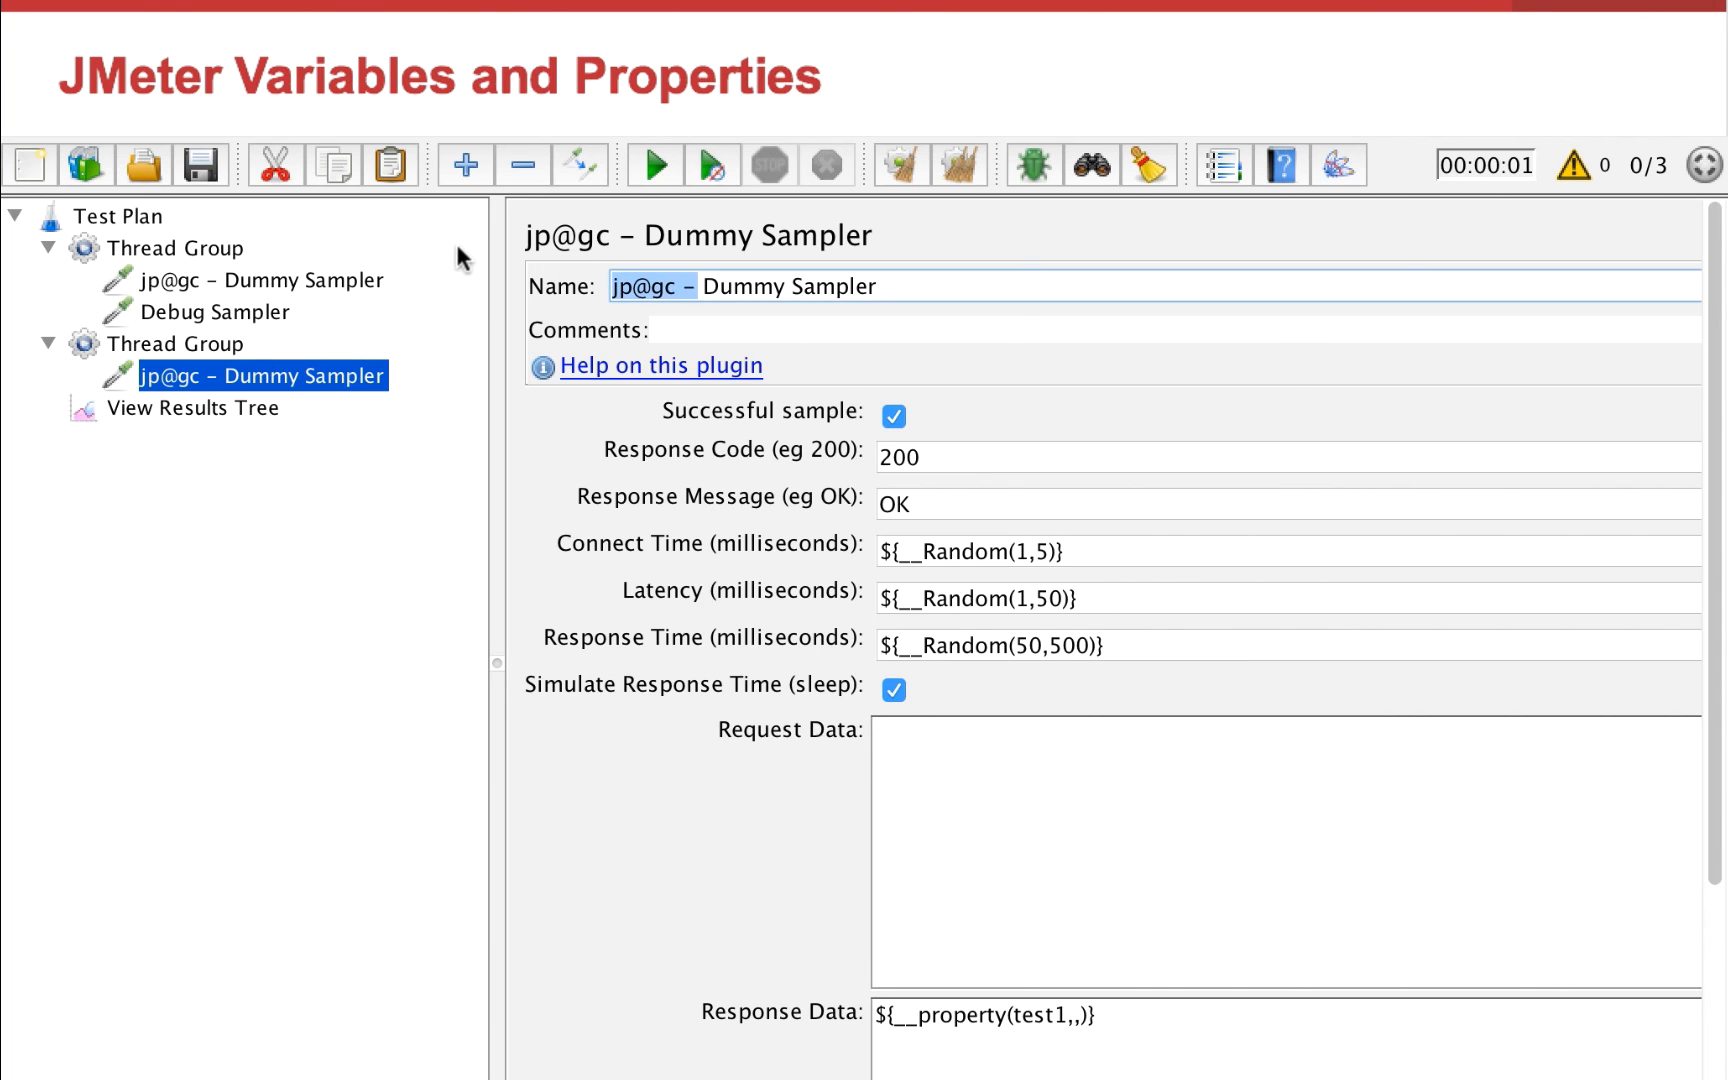
{"action": "key", "text": "BackSpace"}
{"action": "type", "text": "2"}
{"action": "key", "text": "End"}
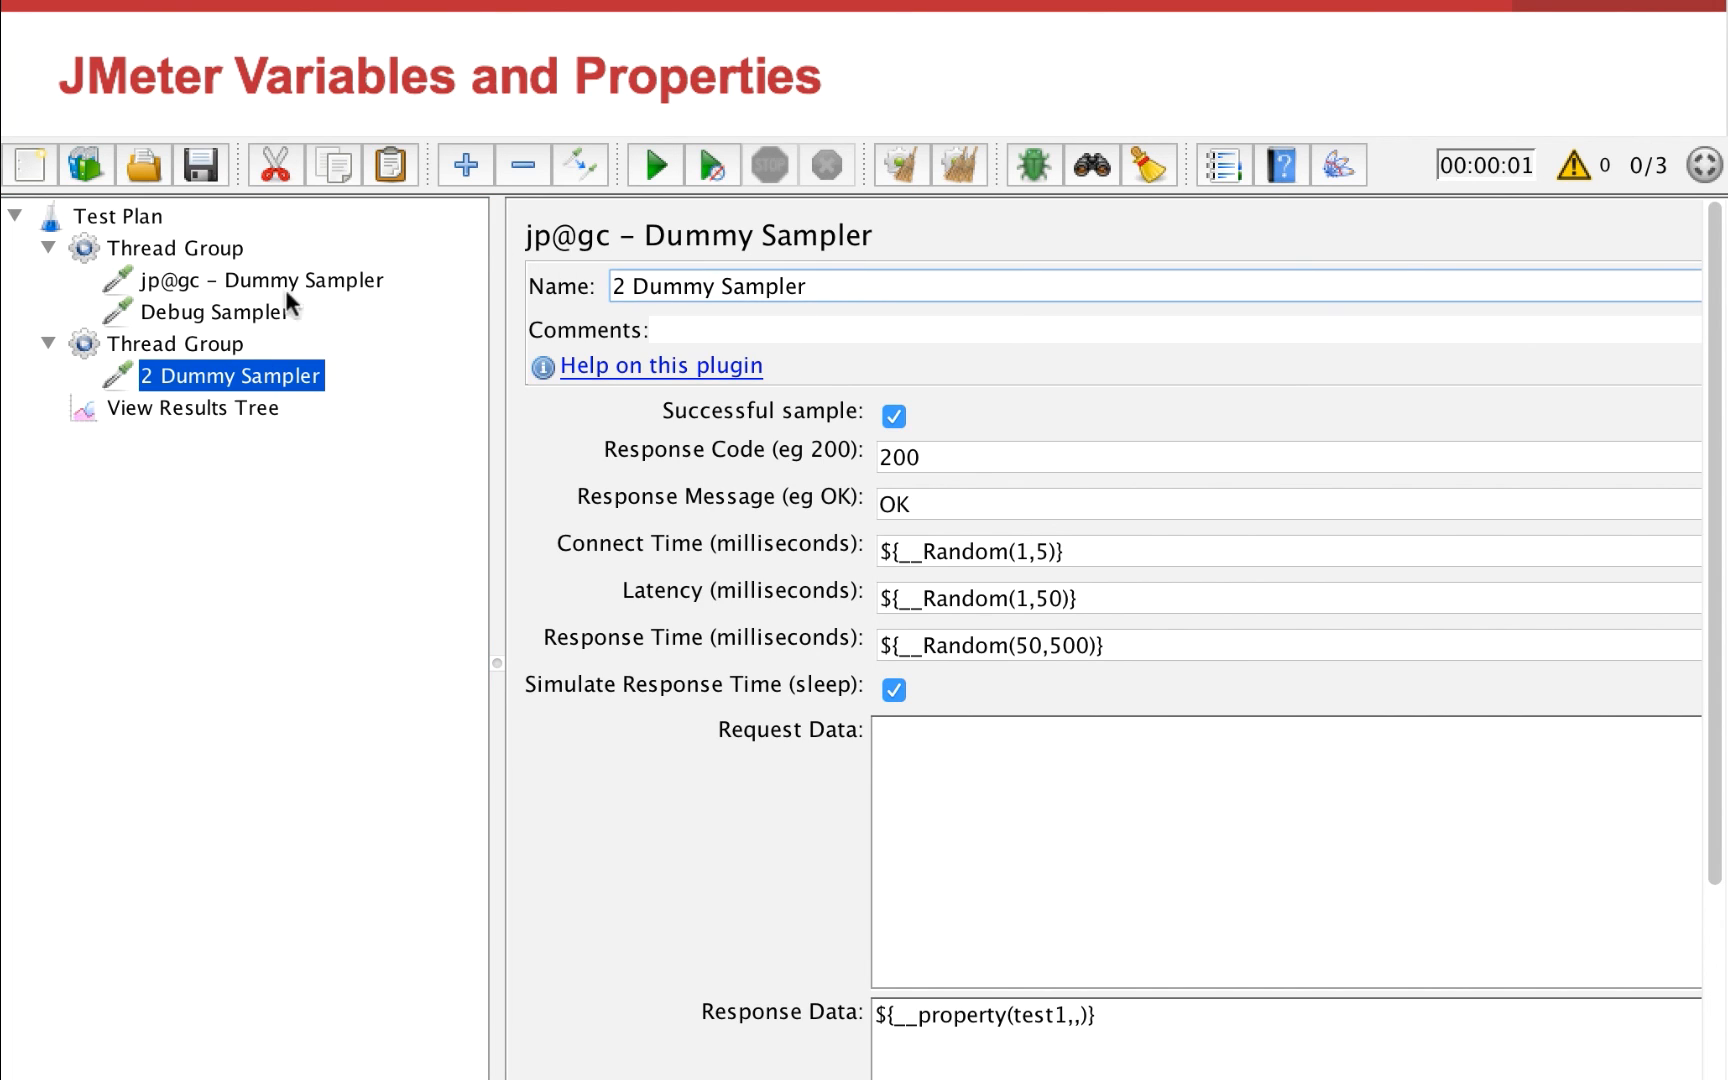
{"action": "left_click", "coordinate": [228, 282]}
{"action": "left_click_drag", "start_coordinate": [683, 286], "coordinate": [589, 252]}
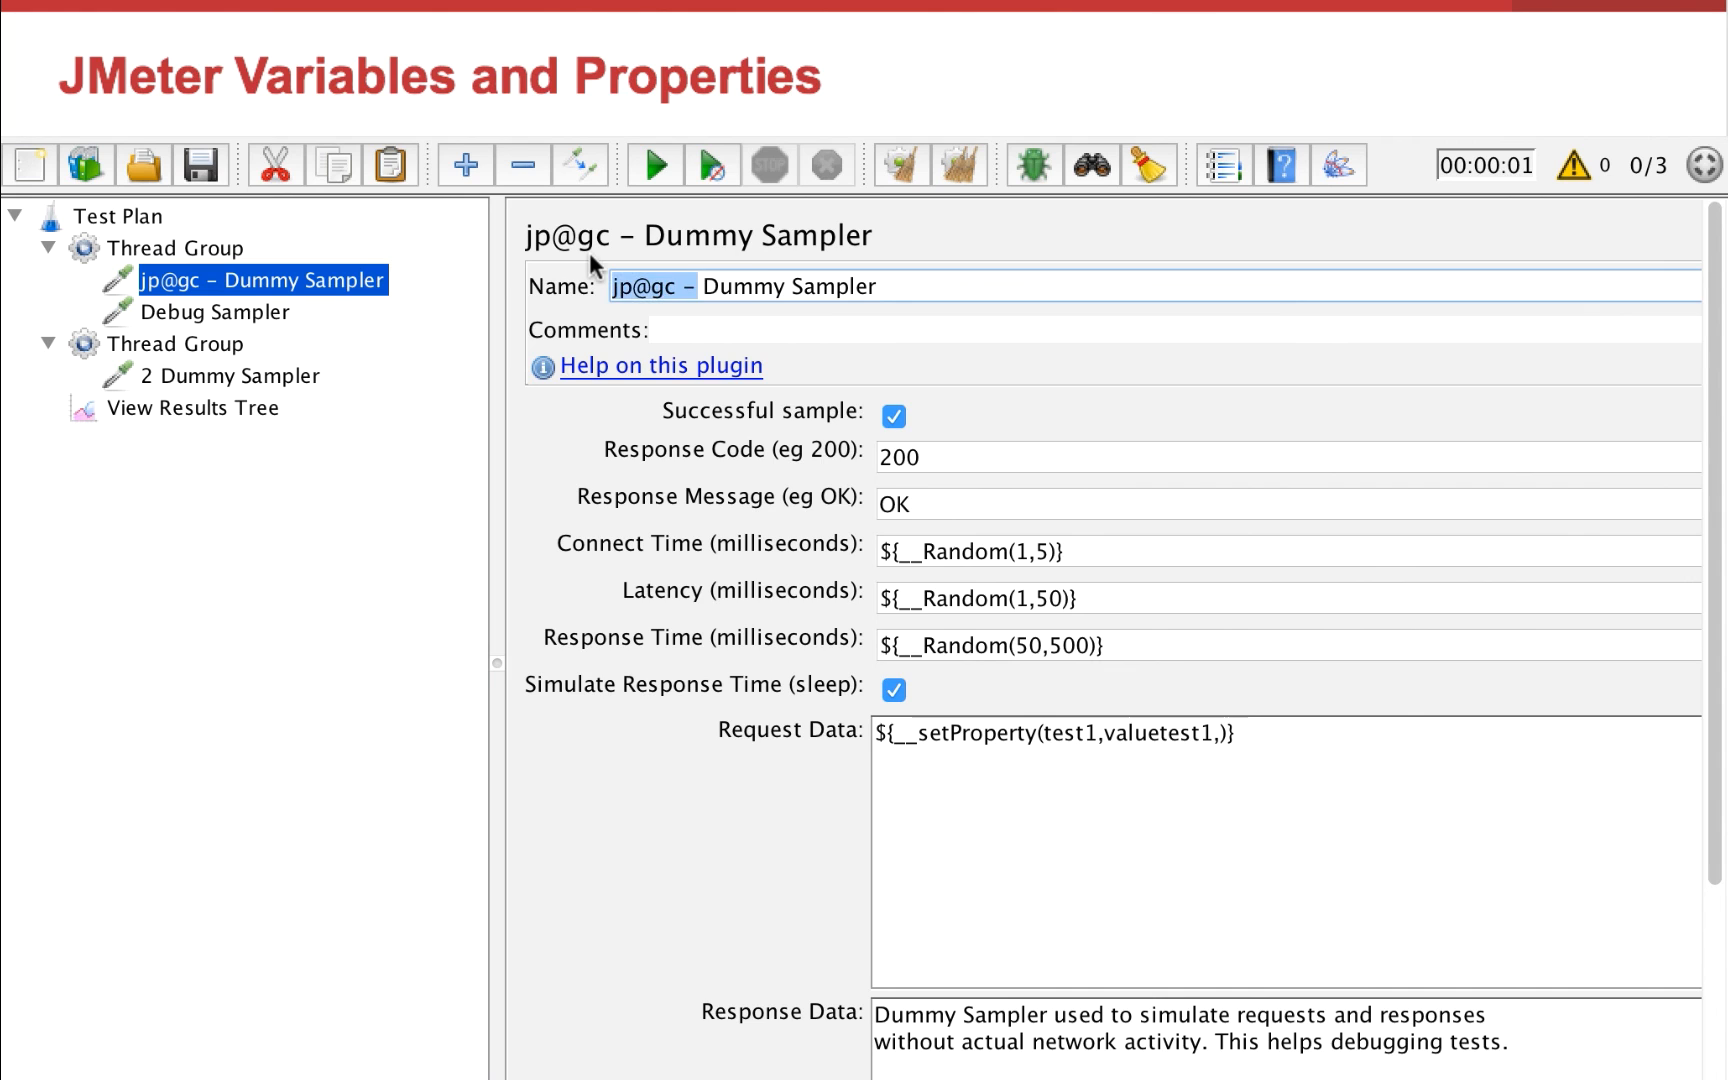
{"action": "type", "text": "1"}
Clear the previous results in View Results Tree and run the test
{"action": "left_click", "coordinate": [232, 407]}
{"action": "left_click", "coordinate": [931, 168]}
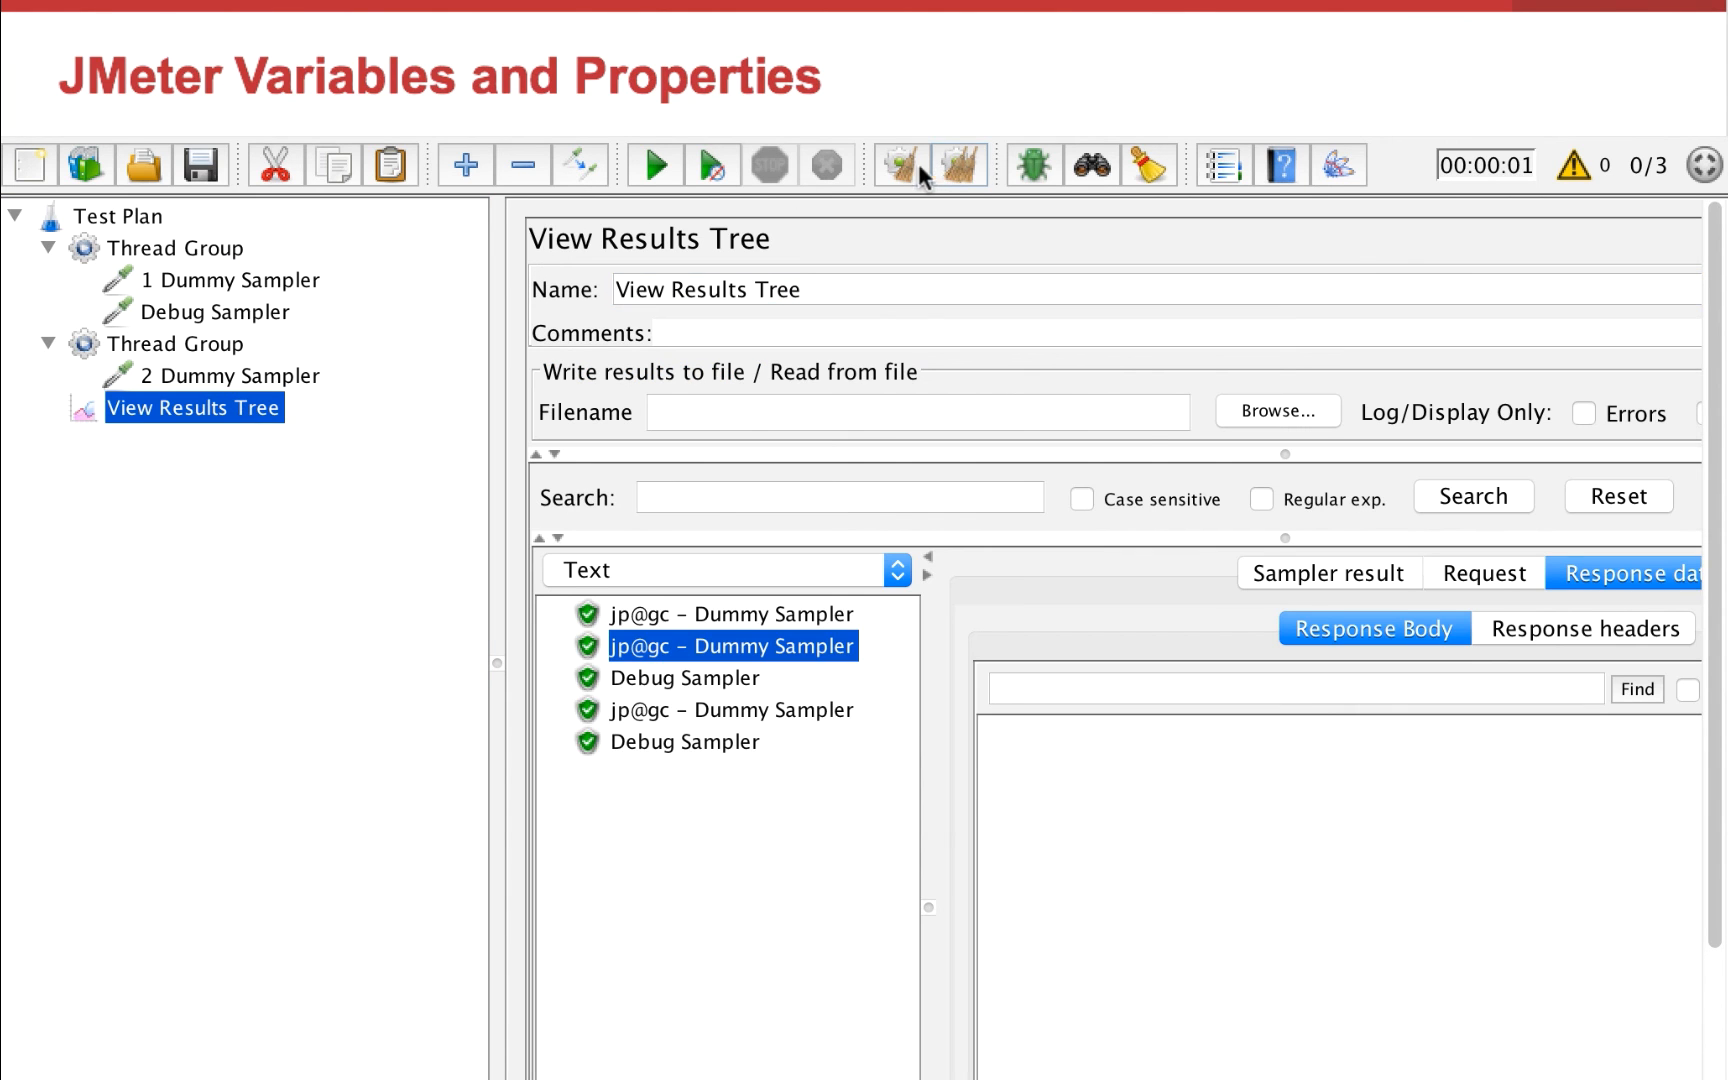
{"action": "left_click", "coordinate": [678, 167]}
Review the settings of both Dummy Samplers and examine the response body of 2 Dummy Sampler in View Results Tree
{"action": "left_click", "coordinate": [180, 377]}
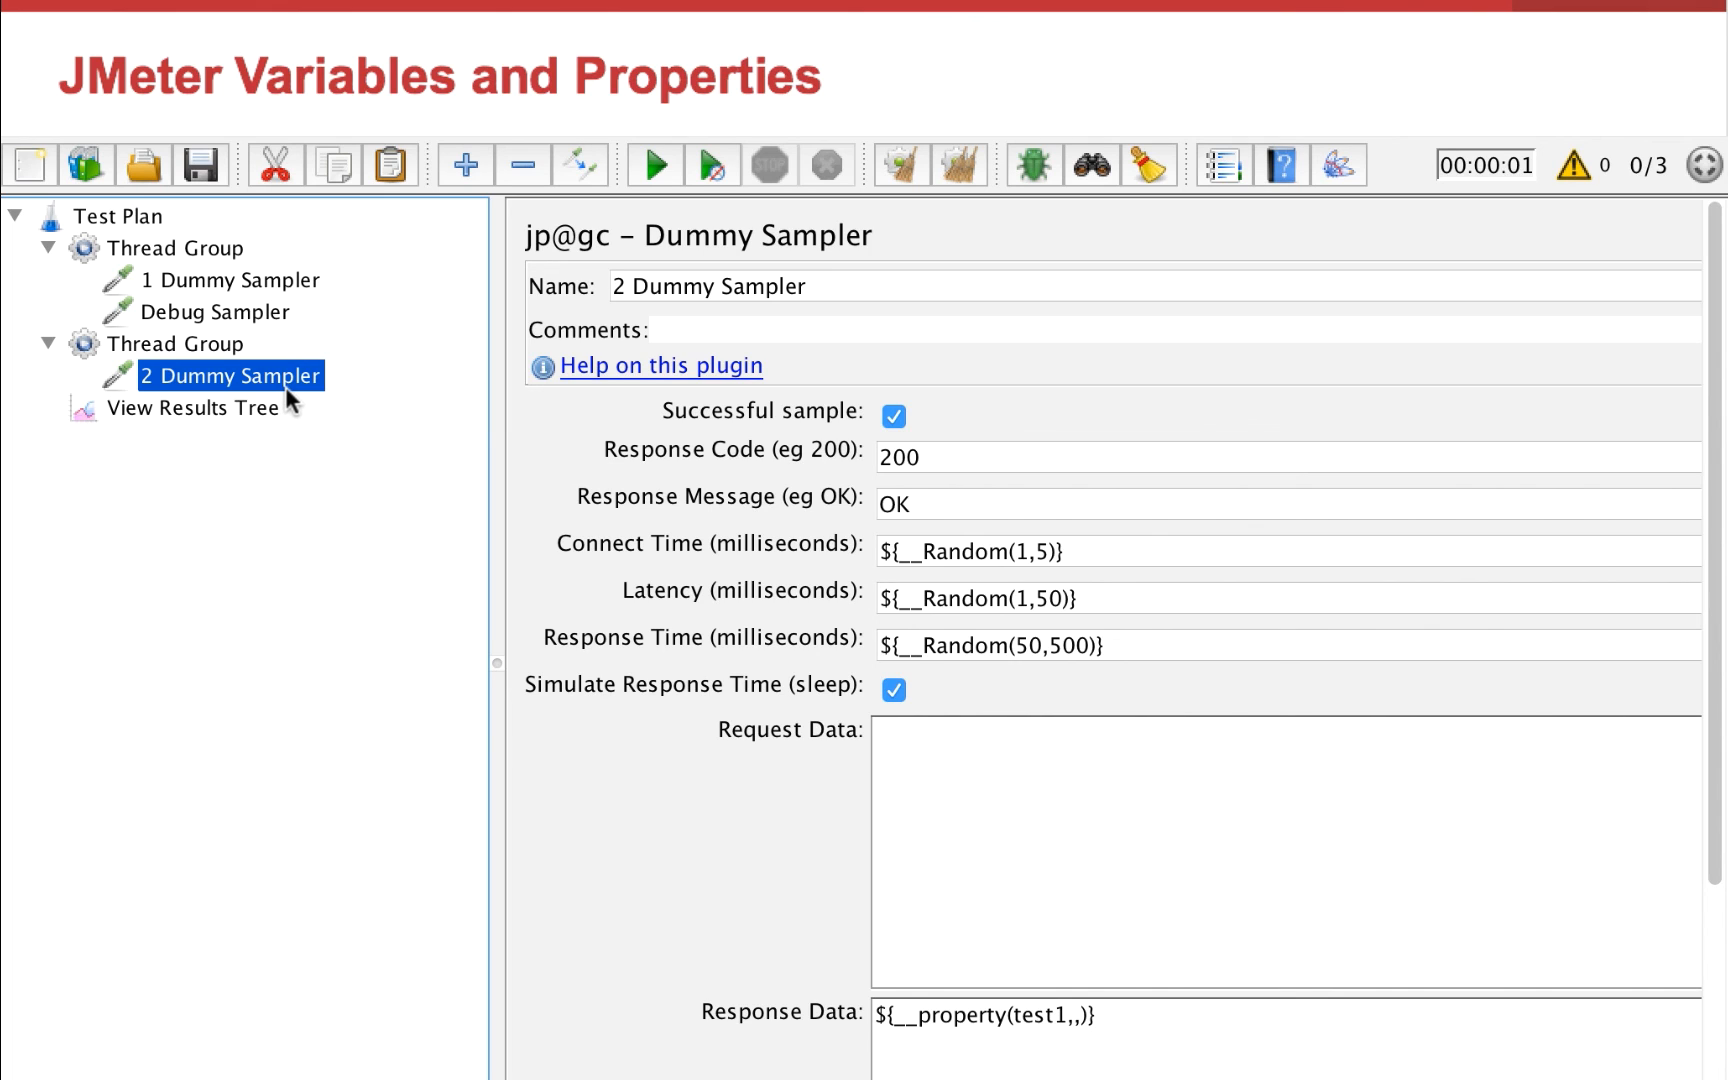
{"action": "left_click", "coordinate": [261, 279]}
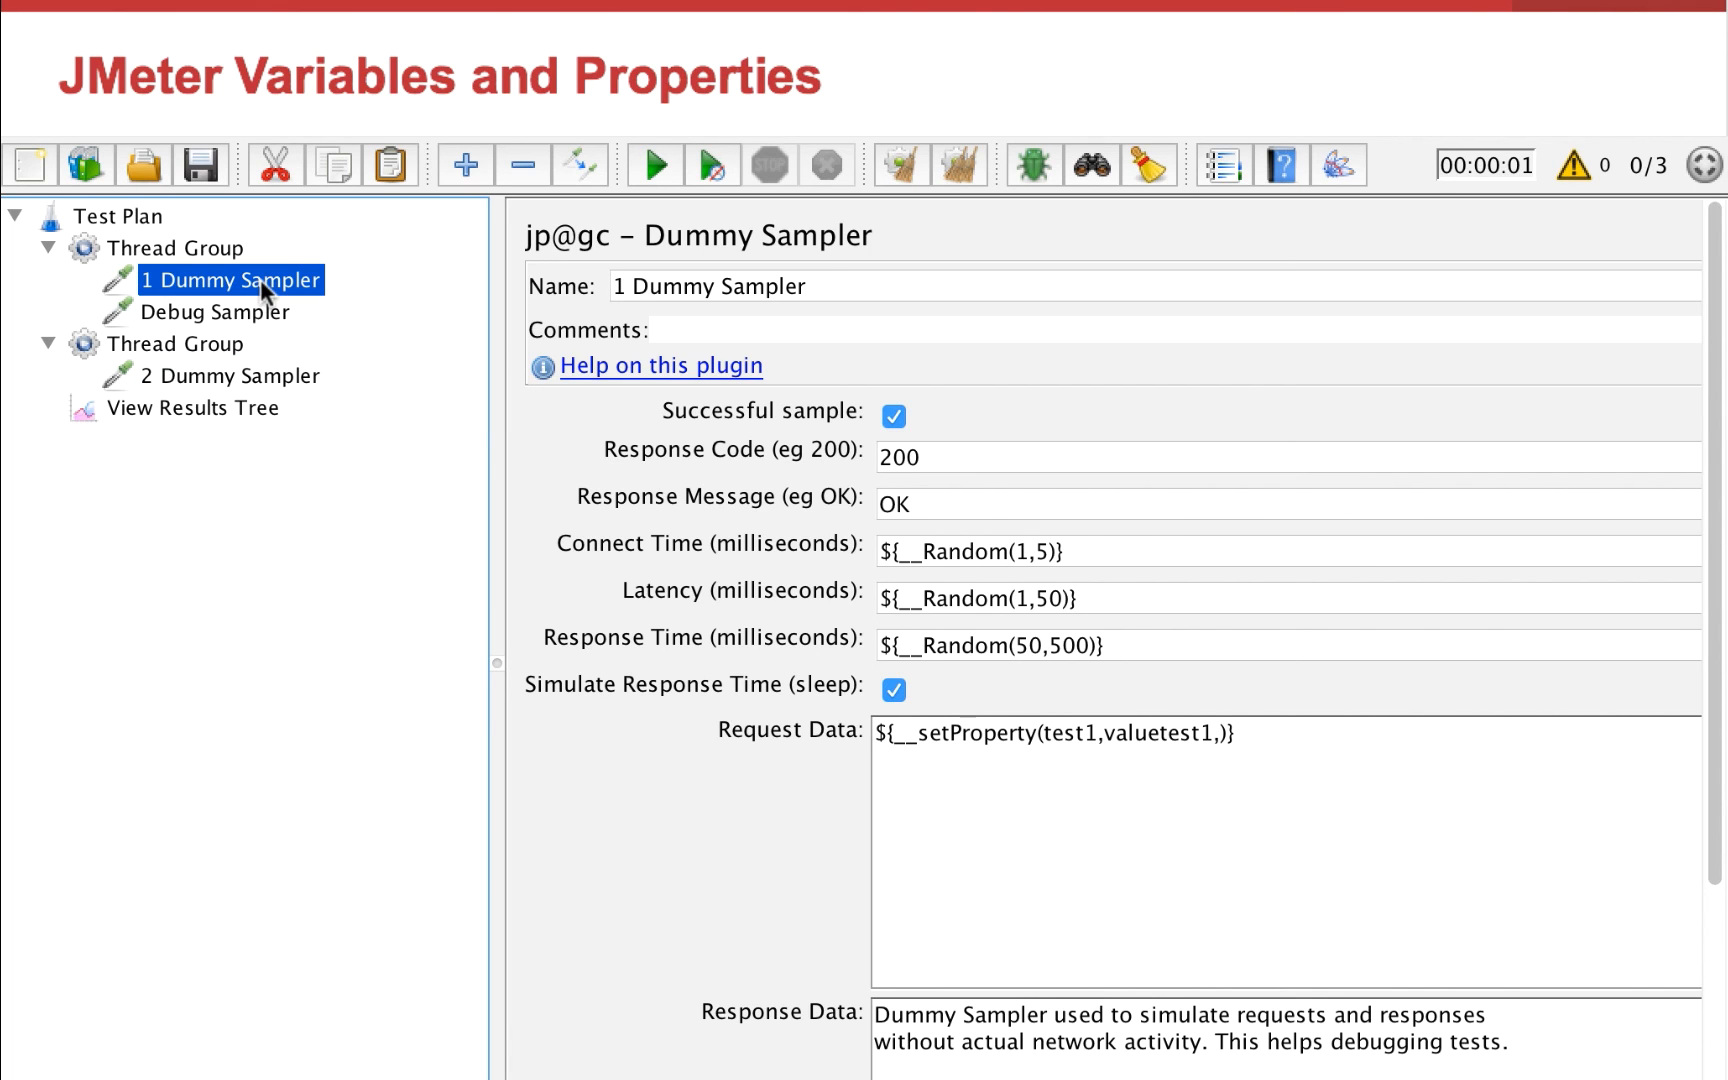
{"action": "left_click", "coordinate": [222, 403]}
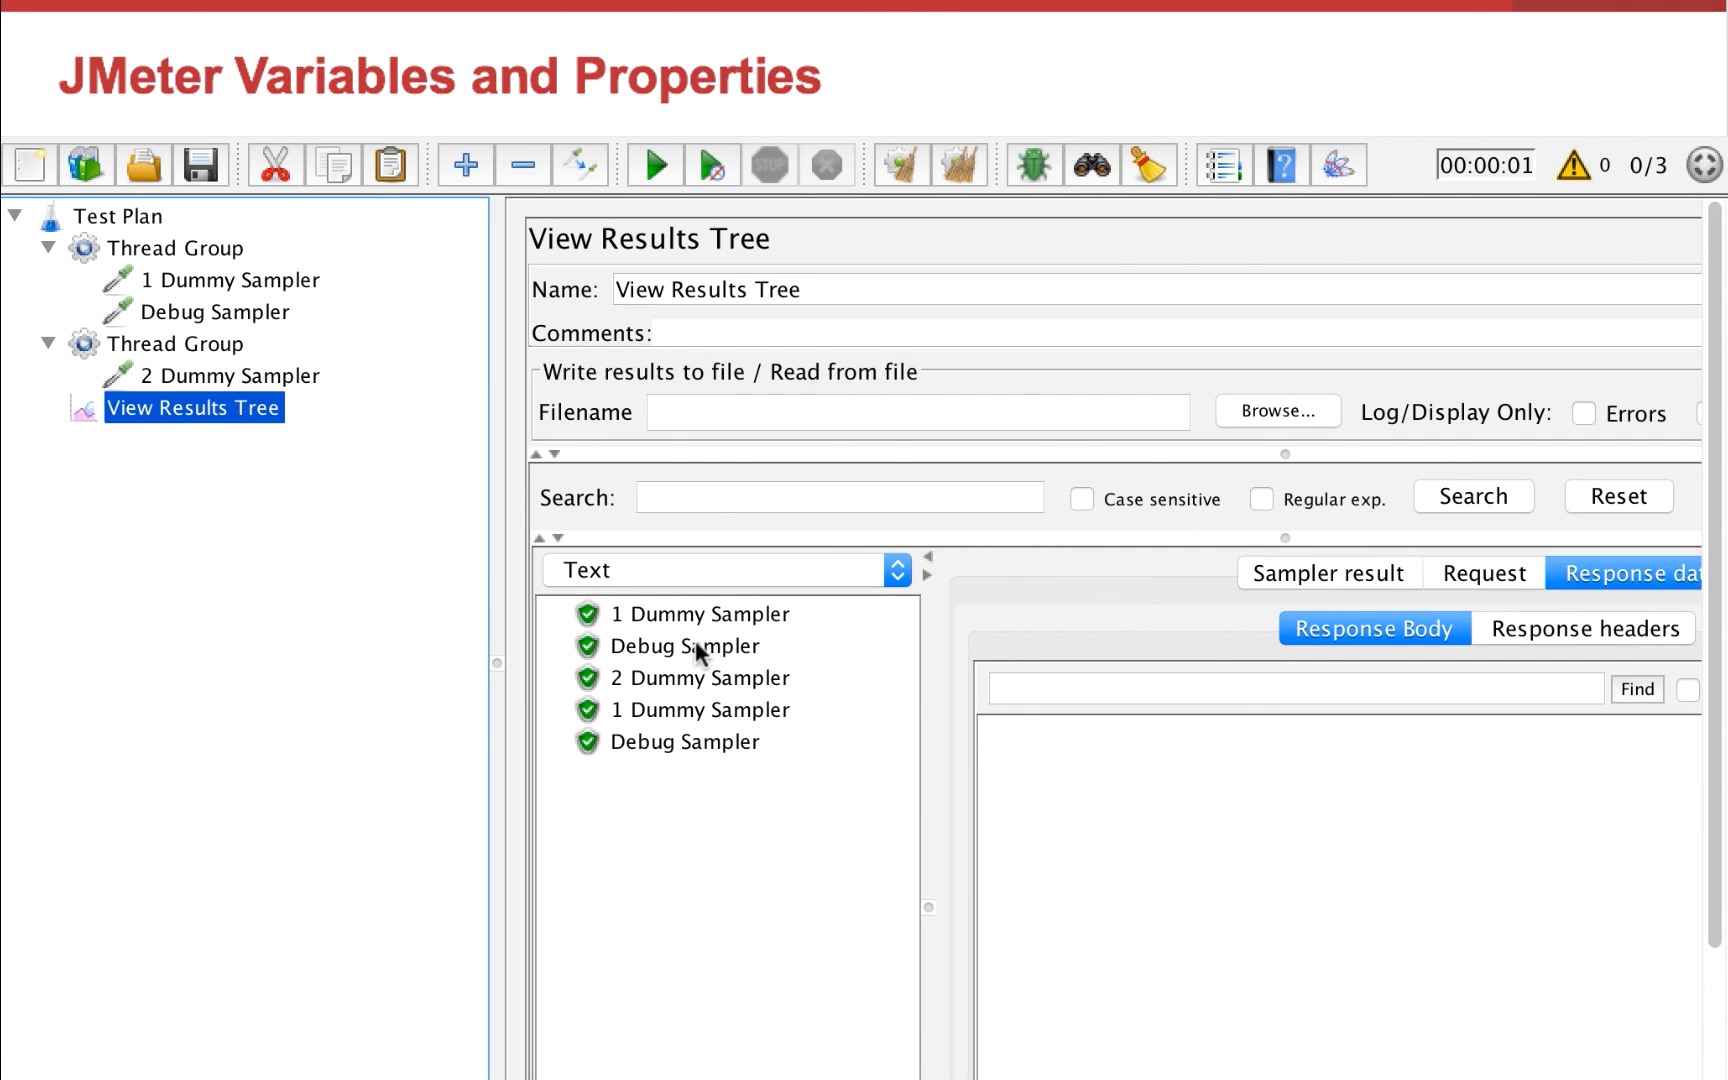
{"action": "left_click", "coordinate": [677, 684]}
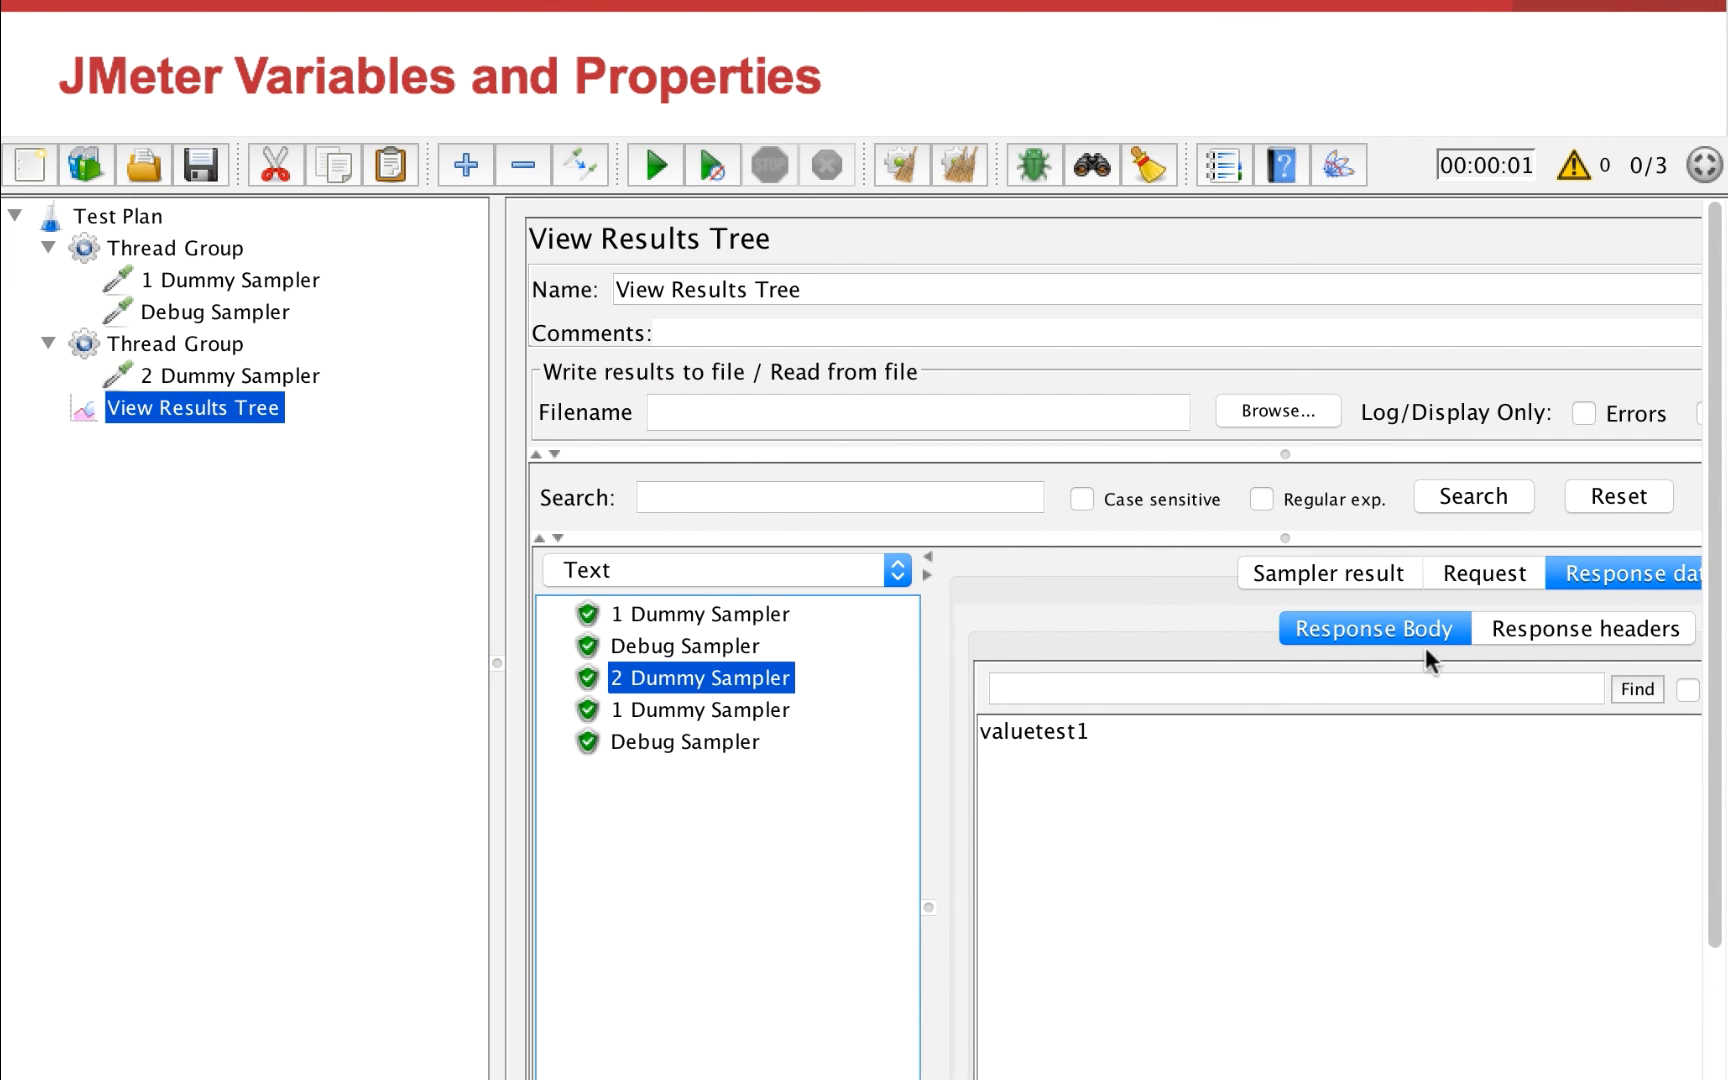
{"action": "left_click_drag", "start_coordinate": [1092, 731], "coordinate": [960, 740]}
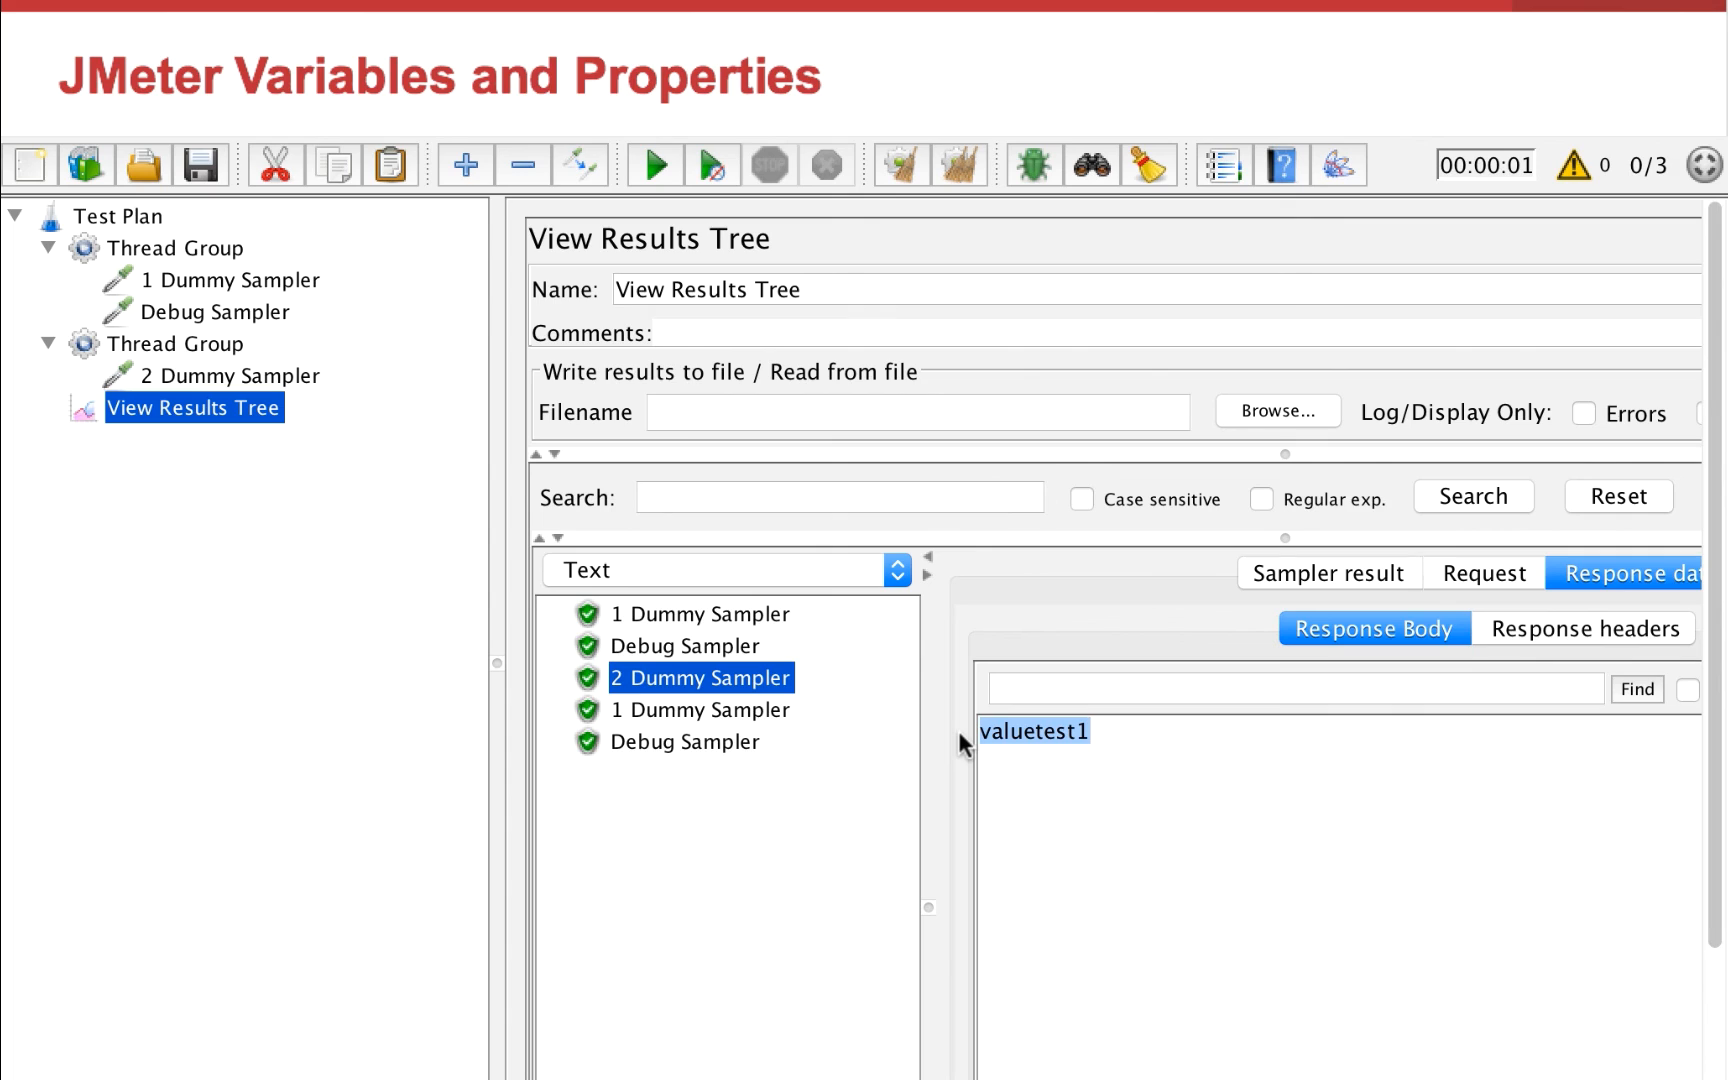